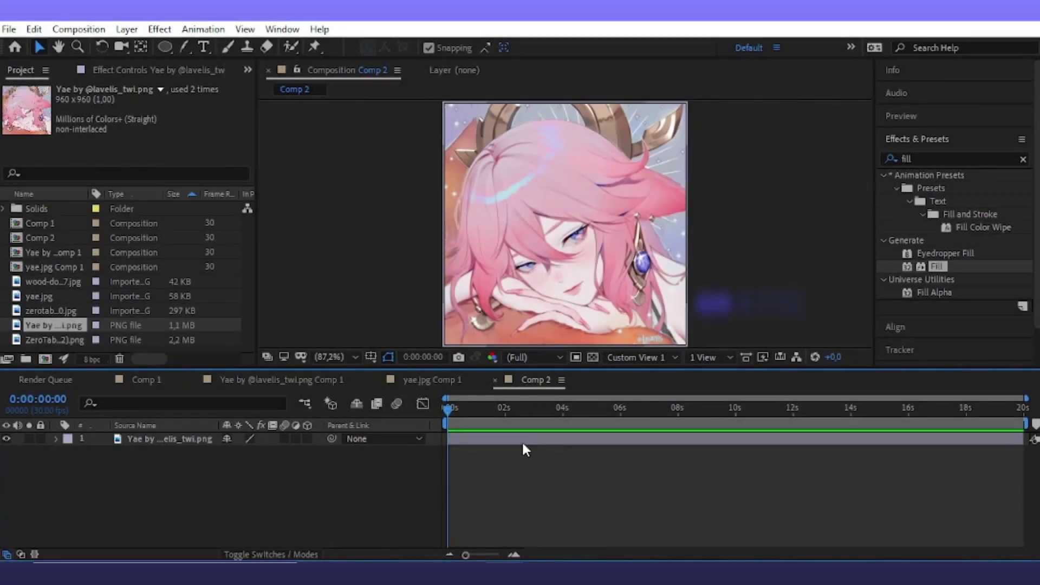
# Add a new white solid layer above the anime photo layer
pyautogui.click(523, 442)
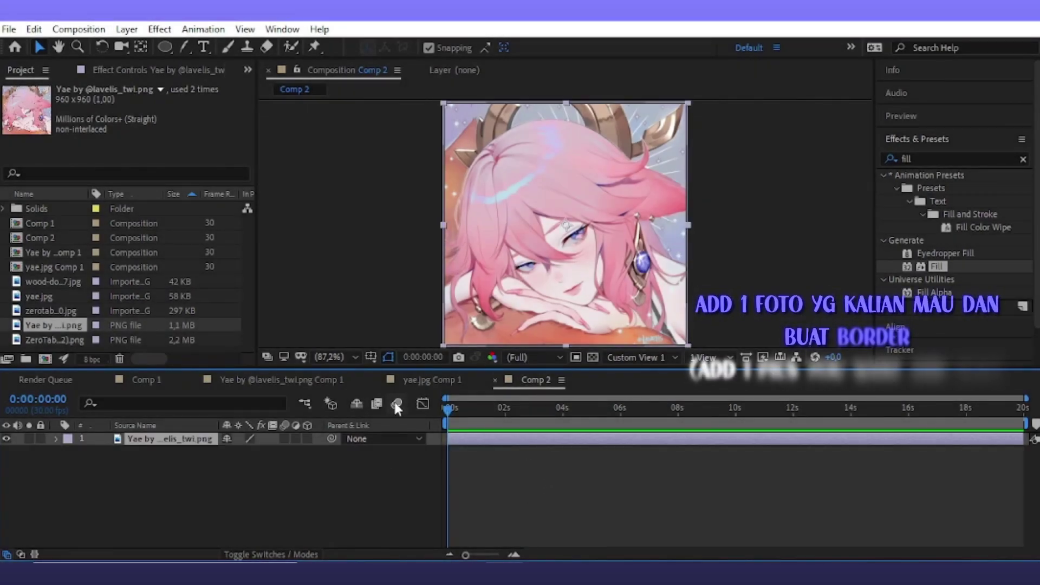
pyautogui.click(127, 29)
pyautogui.moveTo(144, 47)
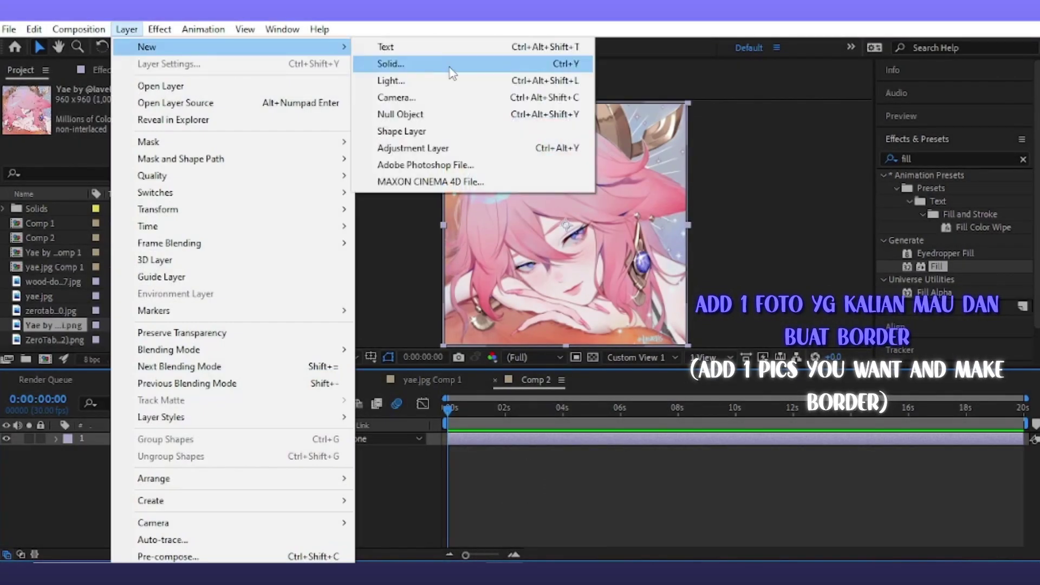
pyautogui.click(448, 66)
pyautogui.click(558, 539)
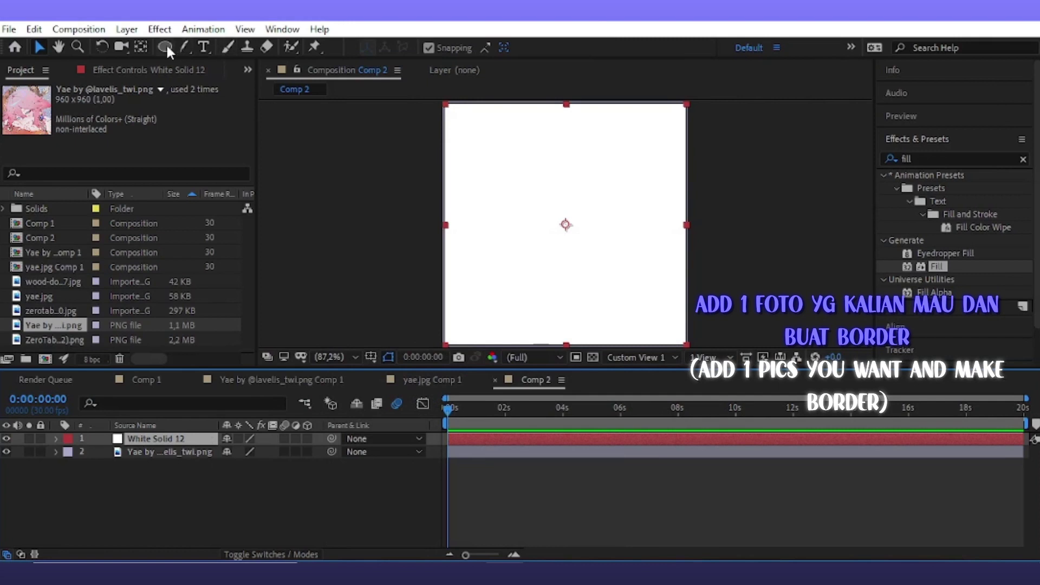
# Draw a rectangle mask inside the solid, set it to Subtract, and select both layers
pyautogui.moveTo(168, 51); pyautogui.dragTo(228, 42)
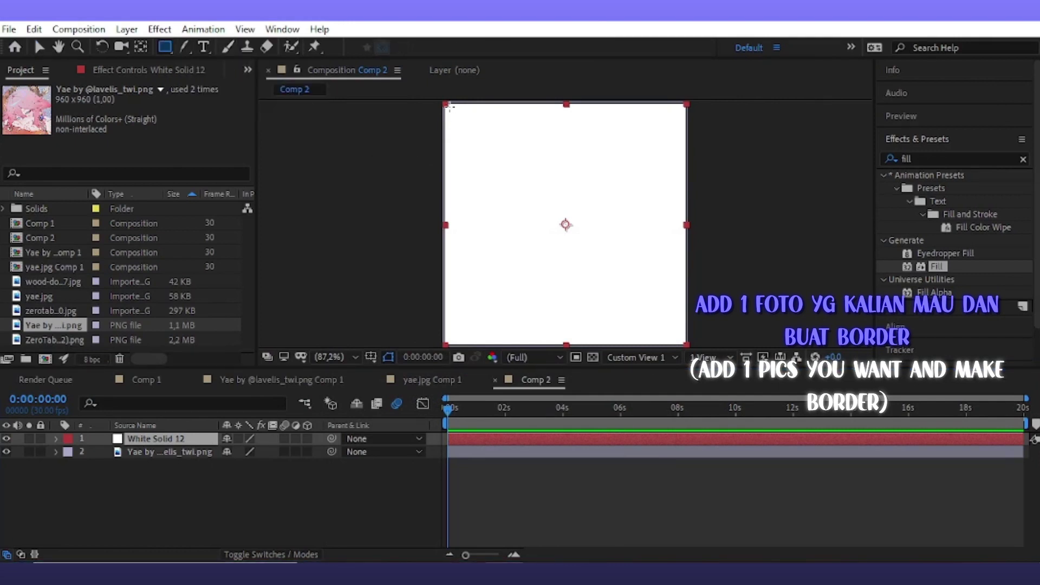
pyautogui.moveTo(449, 107)
pyautogui.mouseDown()
pyautogui.moveTo(643, 341)
pyautogui.moveTo(685, 339)
pyautogui.mouseUp()
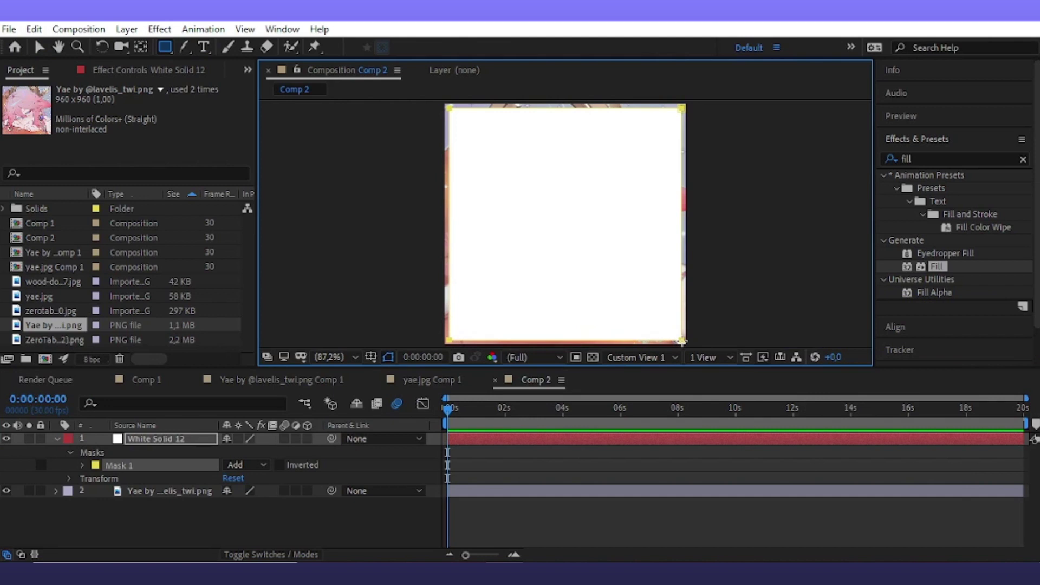
pyautogui.click(260, 465)
pyautogui.click(287, 398)
pyautogui.click(246, 465)
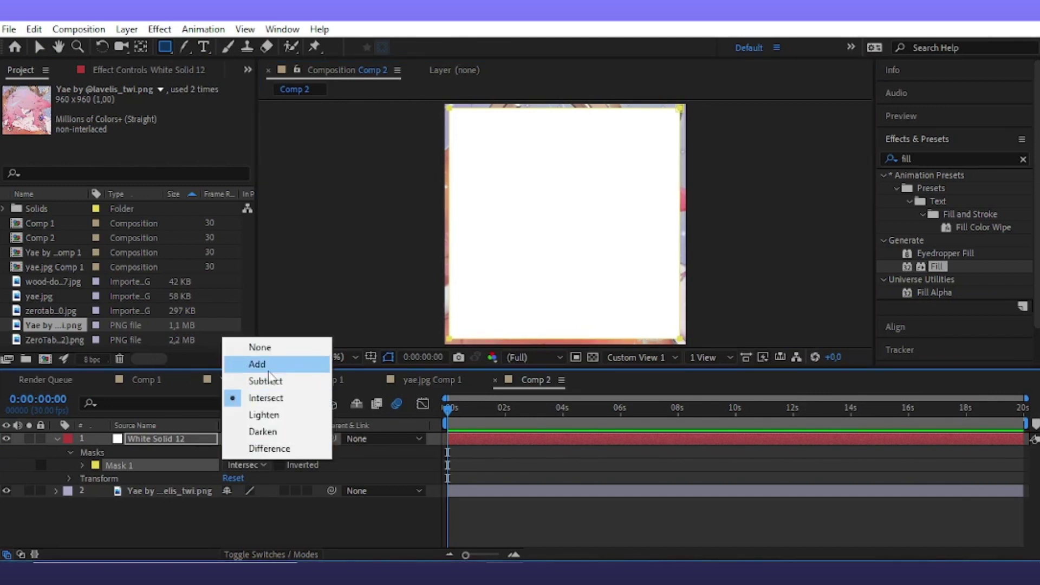
pyautogui.click(276, 381)
pyautogui.press('v')
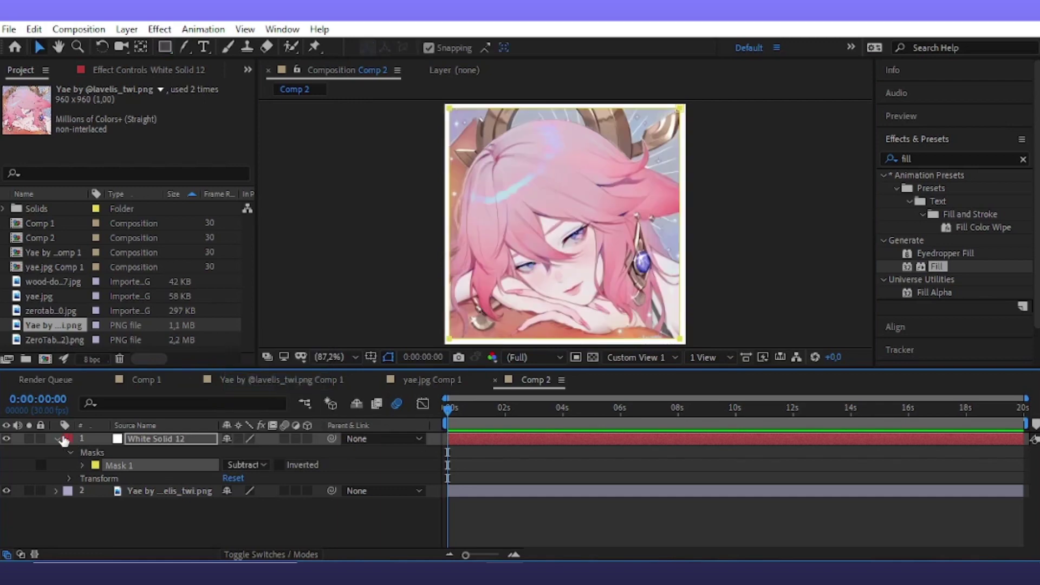
pyautogui.hotkey('ctrl', 'a')
# Pre-compose both layers into Pre-comp 1, label it Fuchsia, and make it a 3D layer
pyautogui.rightClick(461, 452)
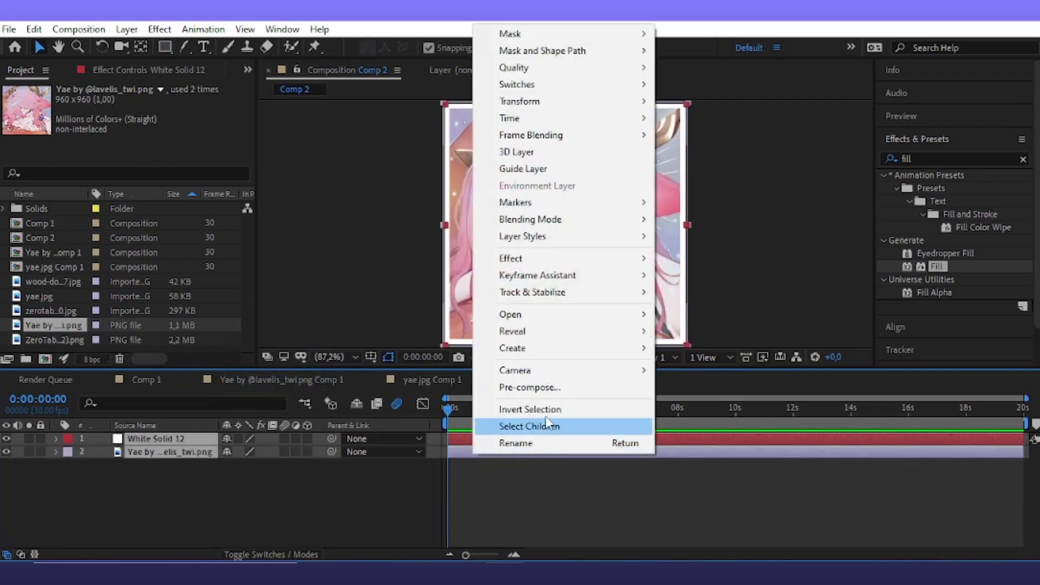
pyautogui.click(500, 393)
pyautogui.press('Return')
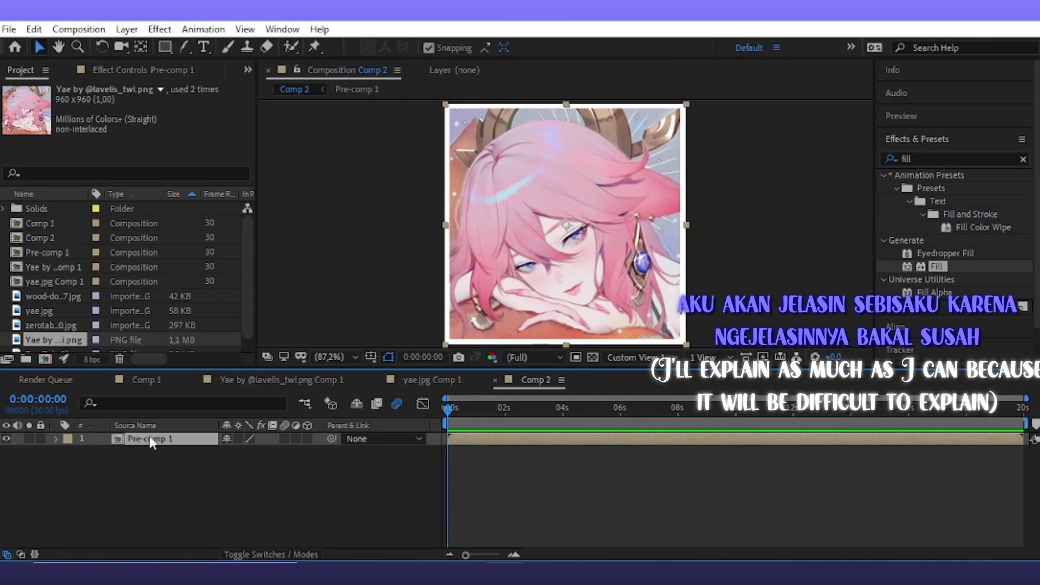
pyautogui.click(64, 439)
pyautogui.click(124, 384)
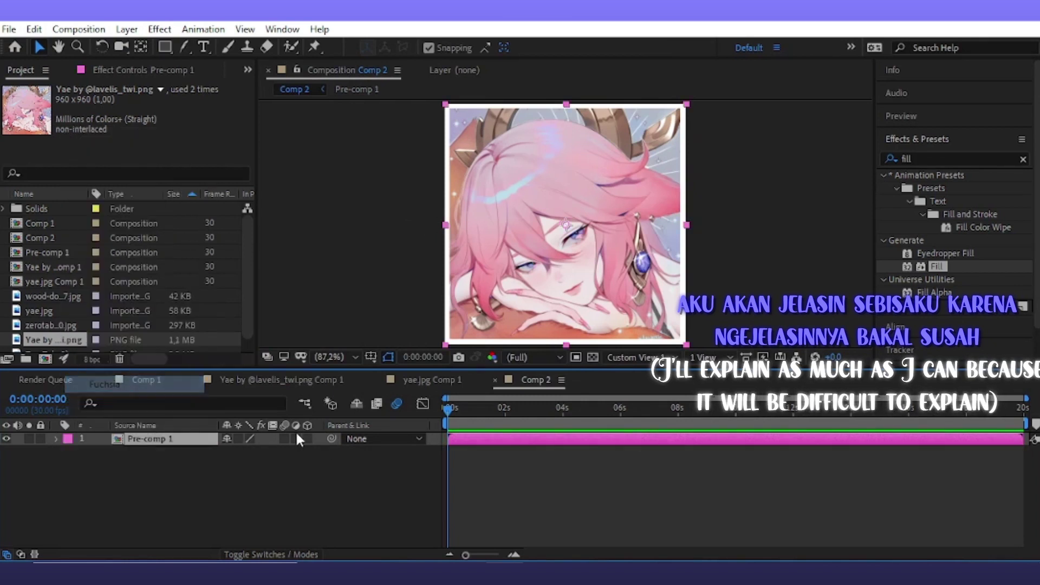
pyautogui.click(307, 439)
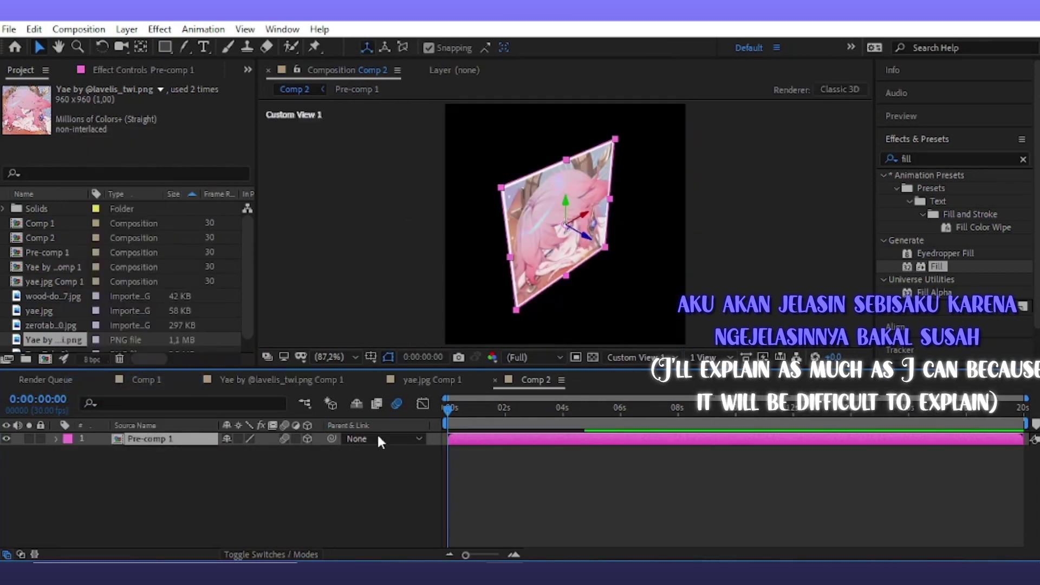
# Duplicate Pre-comp 1 twice and toggle the viewer between Active Camera and Custom View 1
pyautogui.hotkey('ctrl', 'd')
pyautogui.hotkey('ctrl', 'd')
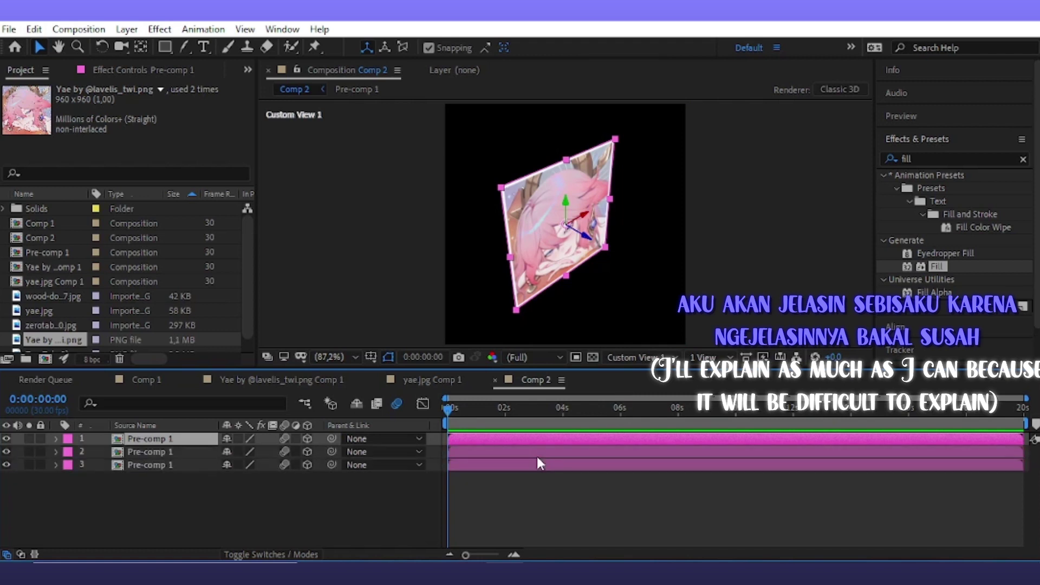
pyautogui.hotkey('ctrl', 'd')
pyautogui.hotkey('ctrl', 'd')
pyautogui.hotkey('ctrl', 'd')
pyautogui.click(617, 358)
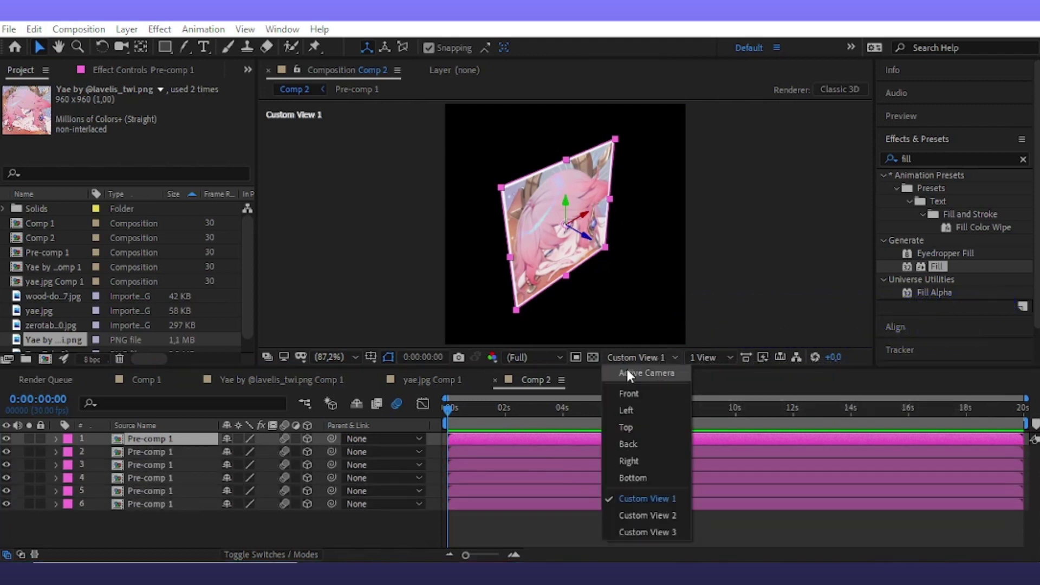
pyautogui.click(632, 373)
pyautogui.click(639, 358)
pyautogui.click(663, 498)
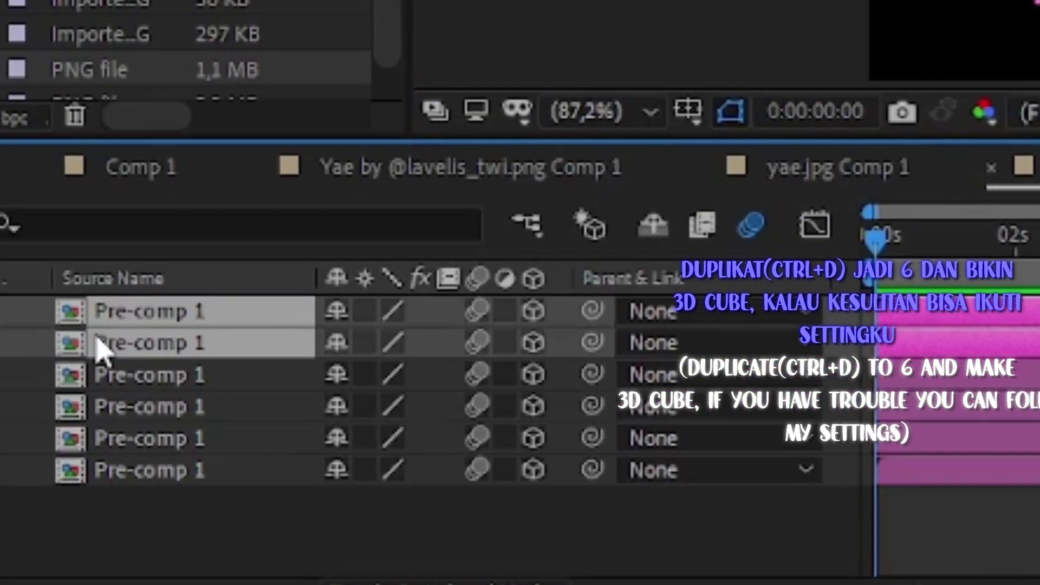
# Set the Z Position of layers 1 and 2 to 180 and -180
pyautogui.press('p')
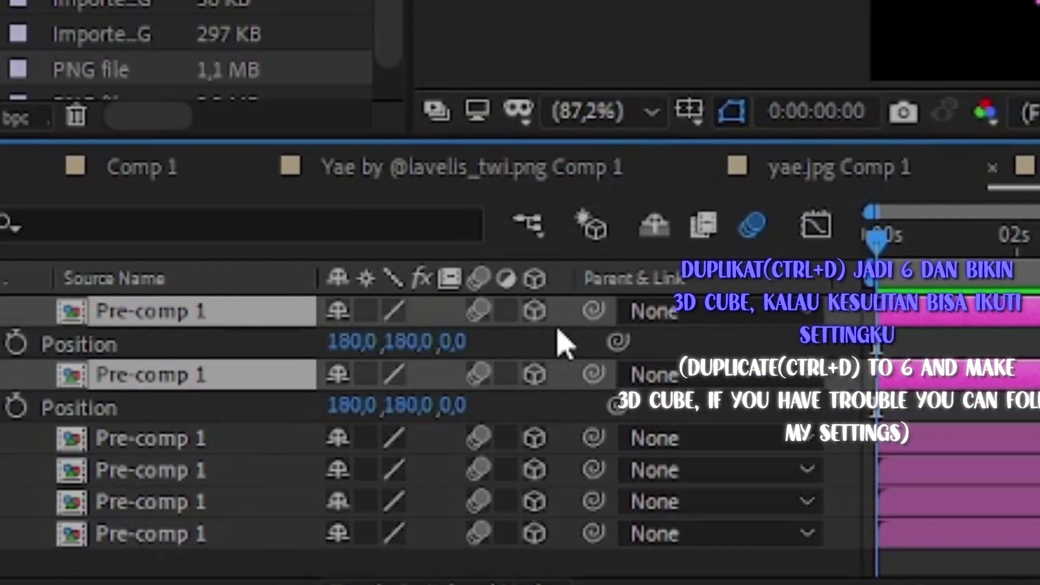
pyautogui.click(441, 342)
pyautogui.write('180')
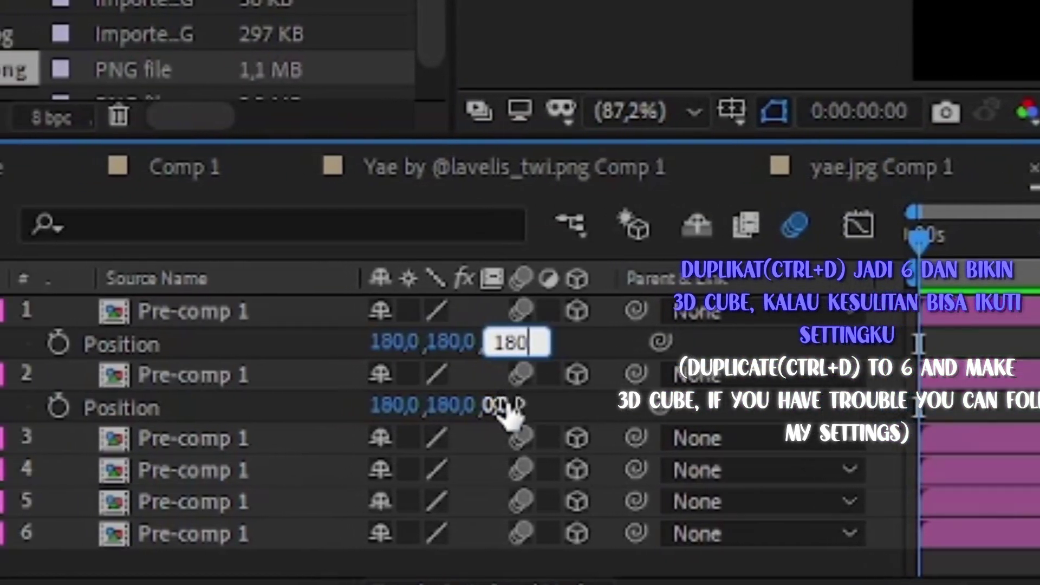
pyautogui.click(479, 406)
pyautogui.write('-180')
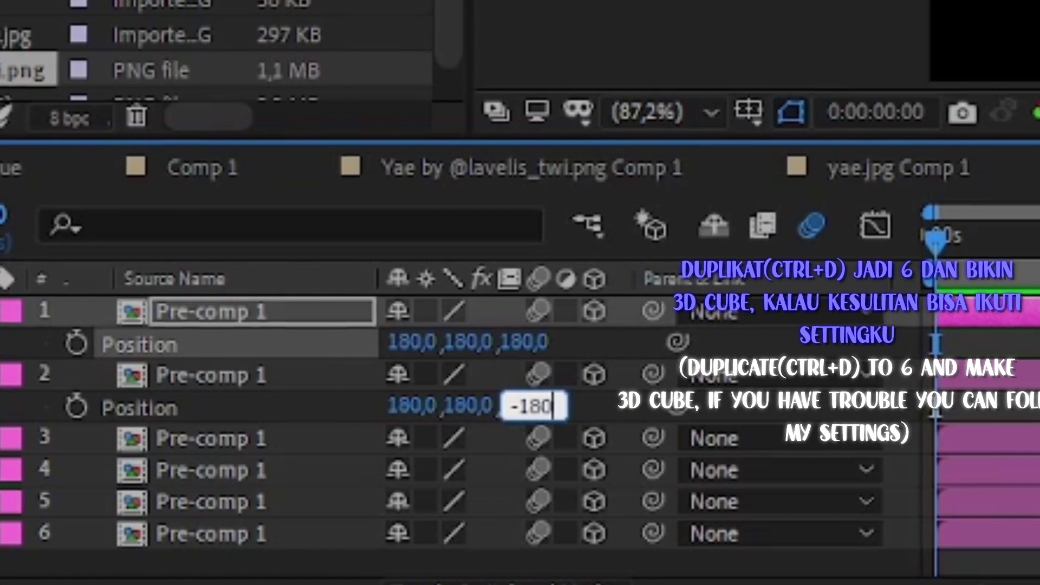
pyautogui.click(147, 490)
# Rotate layers 3 and 4 by 90° on the Y axis
pyautogui.keyDown('shift'); pyautogui.click(142, 503); pyautogui.keyUp('shift')
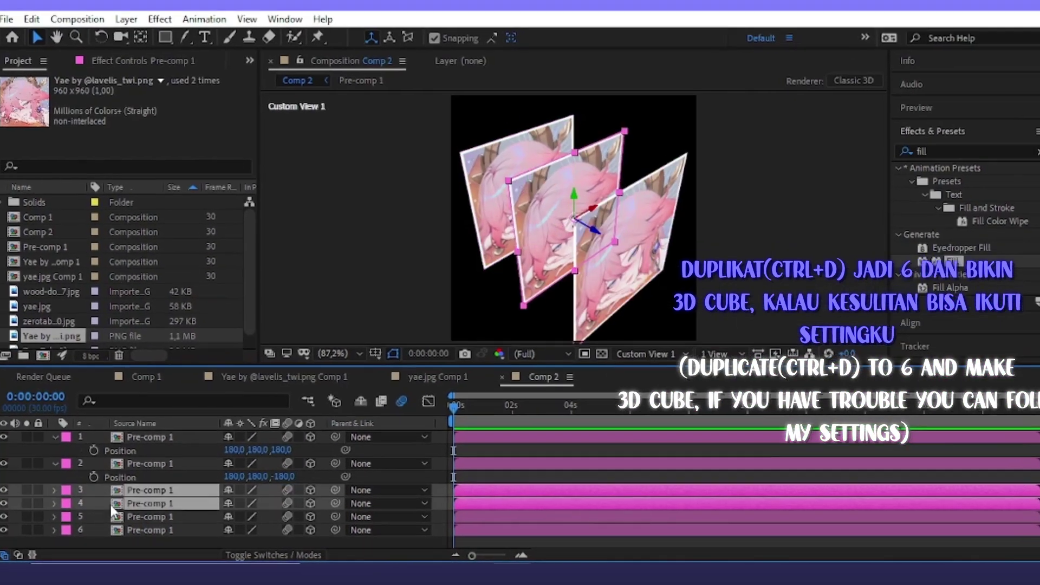
pyautogui.press('r')
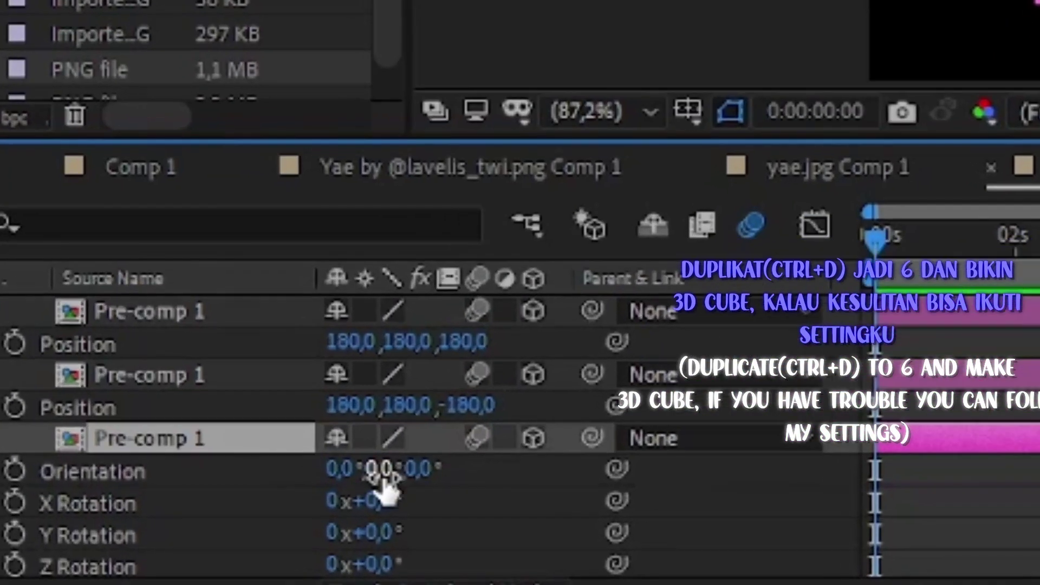
pyautogui.click(244, 490)
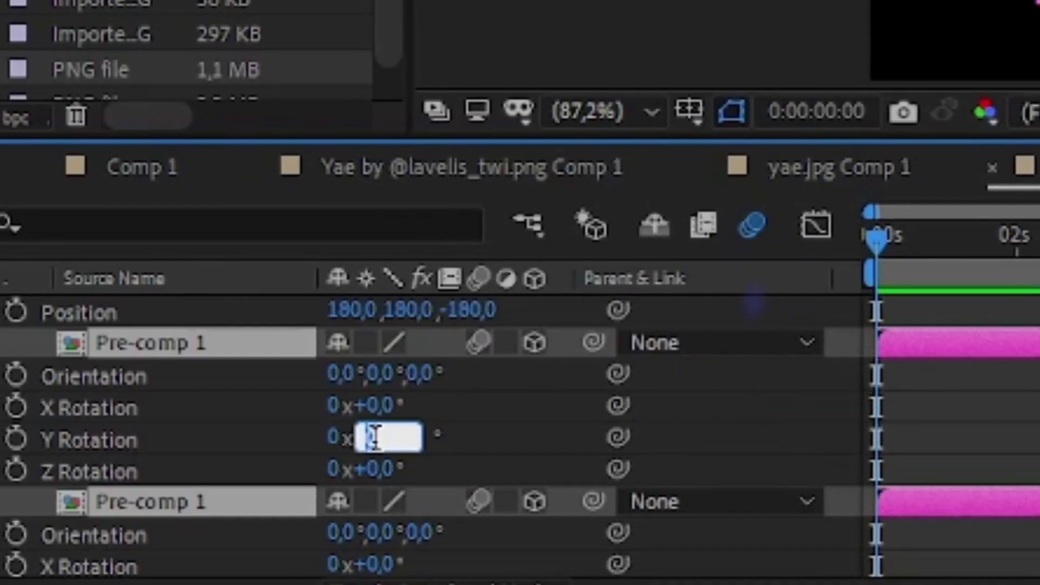
pyautogui.write('90')
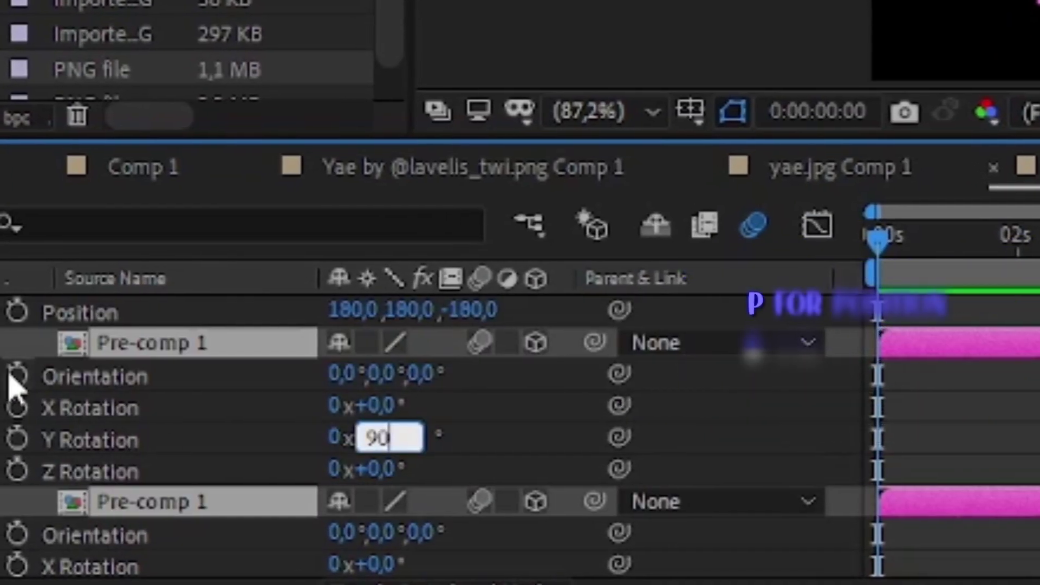
pyautogui.press('Return')
pyautogui.press('r')
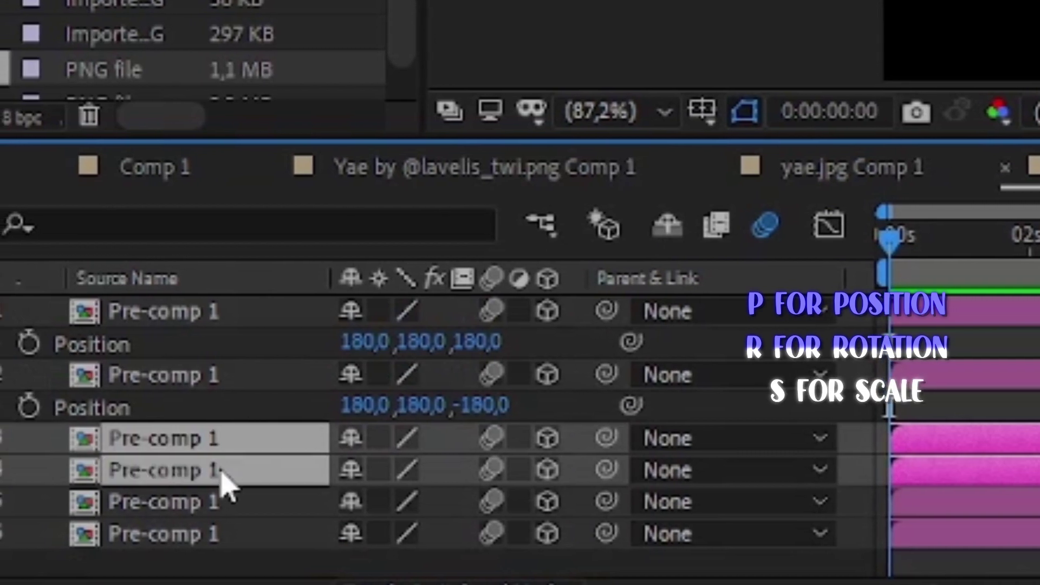
# Set layer 3's X Position to 0 and layer 4's to 360
pyautogui.press('p')
pyautogui.click(362, 469)
pyautogui.write('0')
pyautogui.click(404, 532)
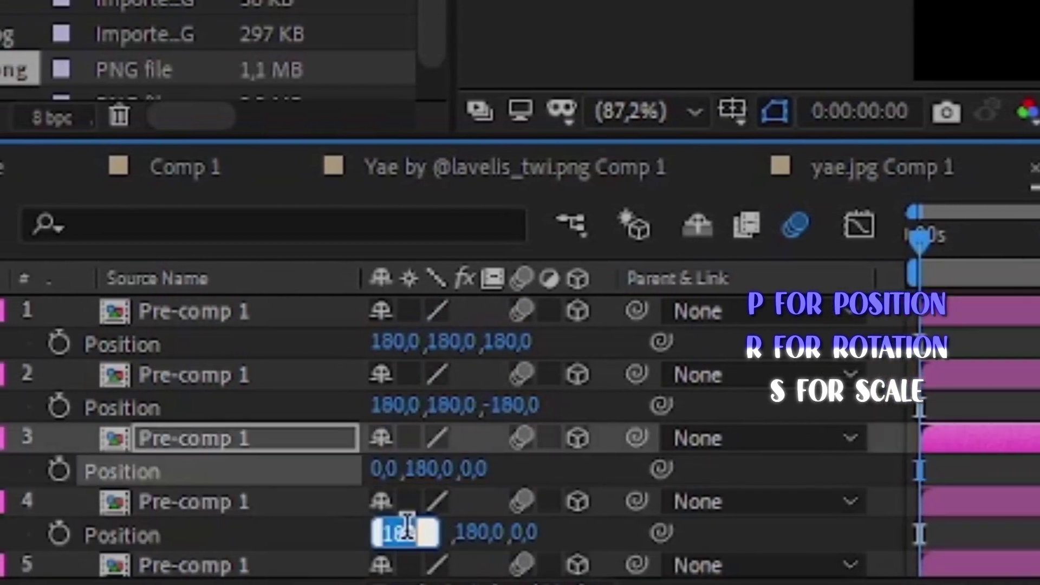
pyautogui.write('3')
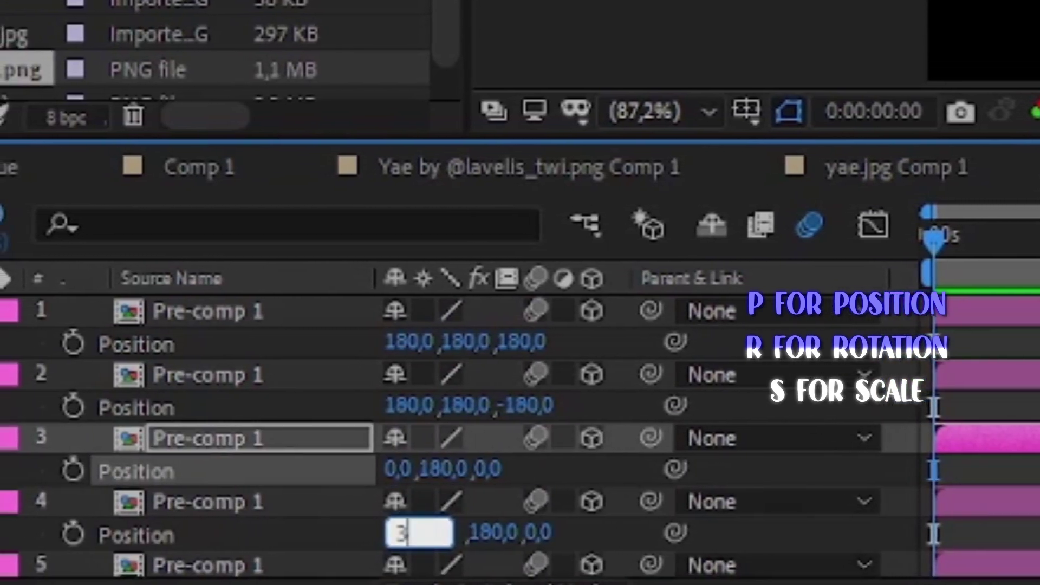
pyautogui.write('5')
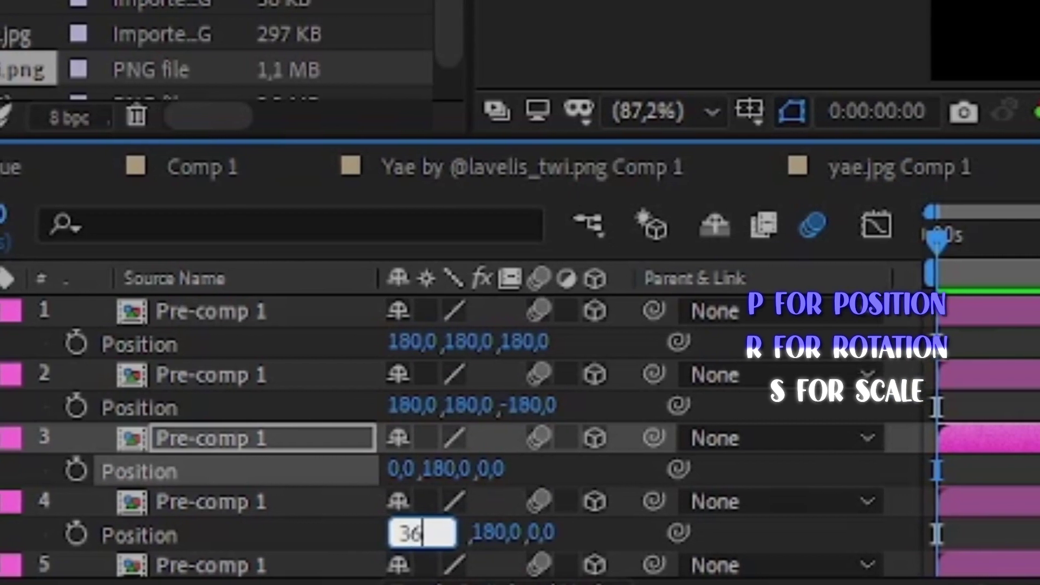
pyautogui.write('0')
pyautogui.click(293, 506)
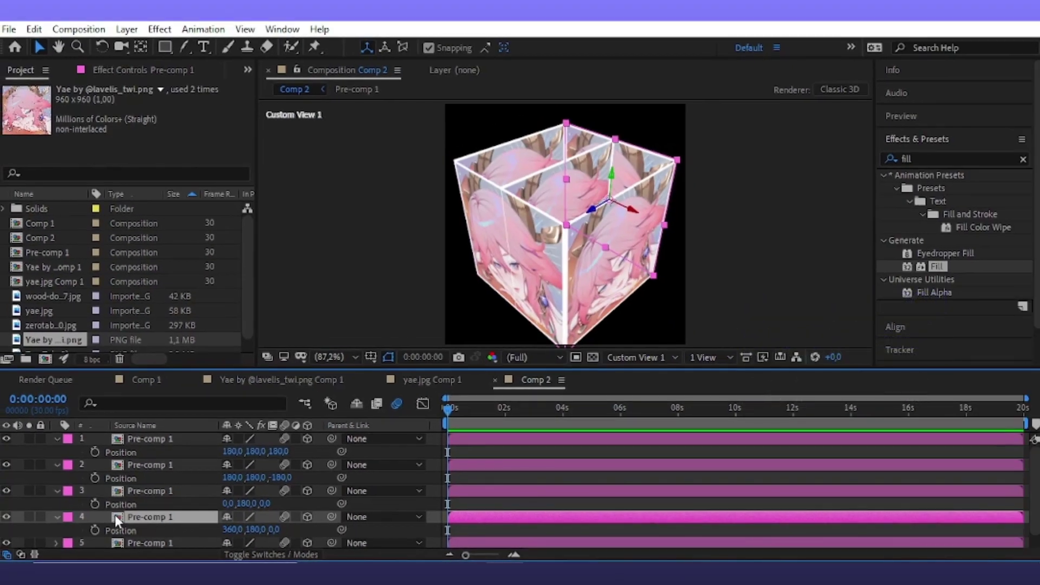
# Set layer 5's X Rotation to 90° for the cube's top and bottom faces
pyautogui.scroll(-1, 103, 512)
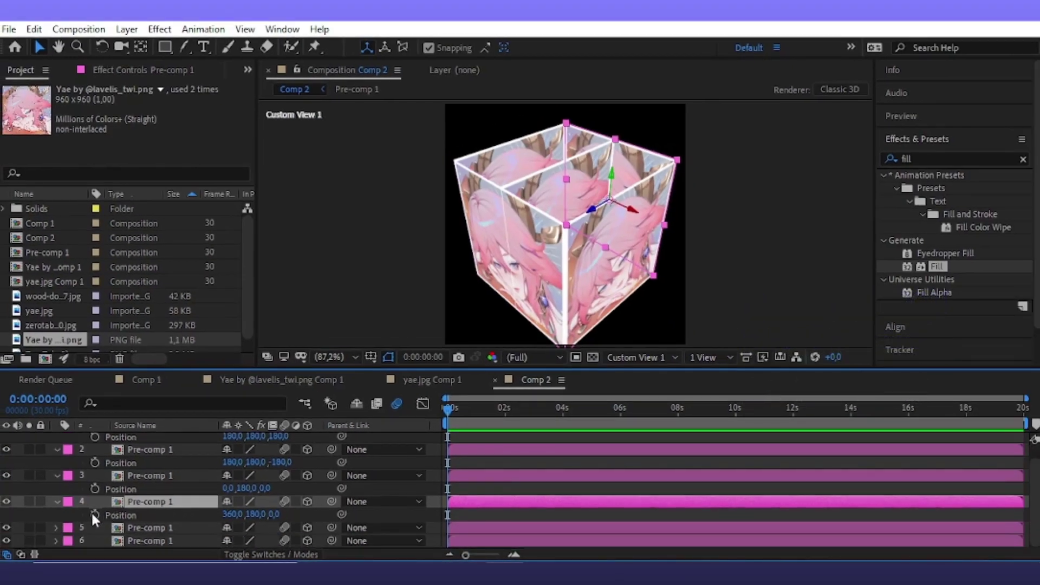
pyautogui.click(108, 537)
pyautogui.press('r')
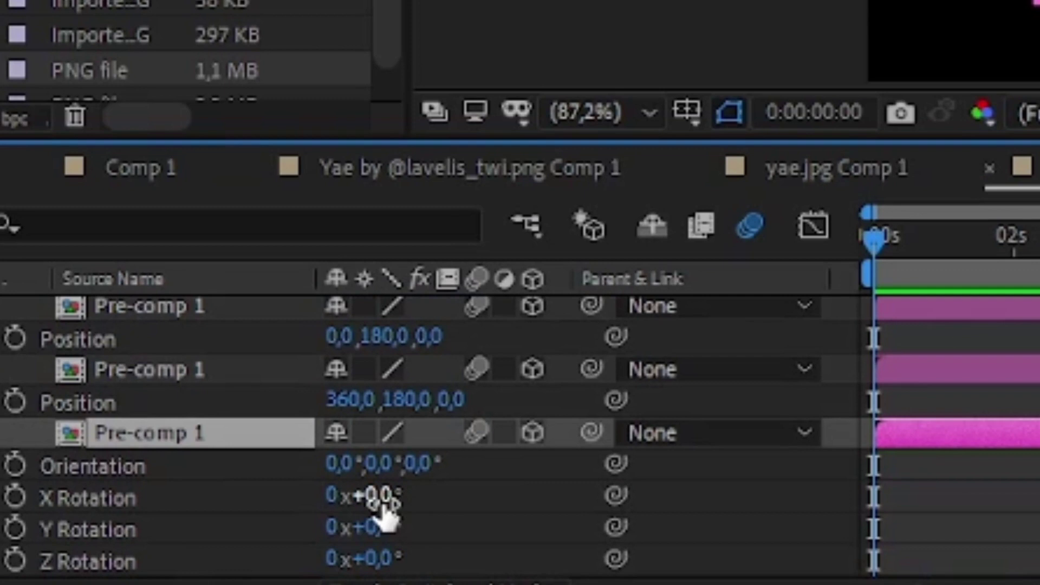
pyautogui.click(377, 496)
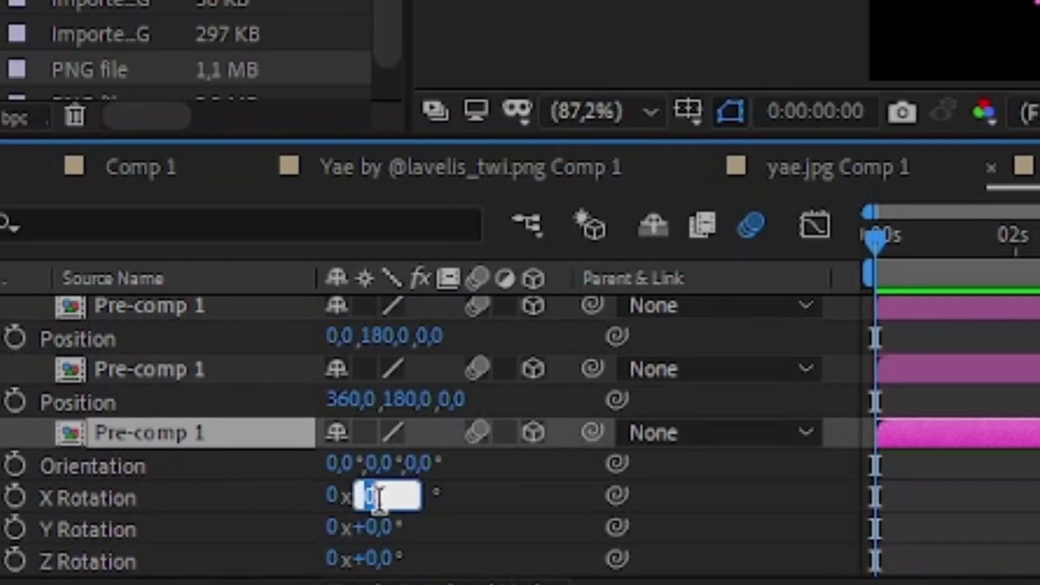
pyautogui.write('0')
pyautogui.press('Return')
pyautogui.hotkey('ctrl', 'd')
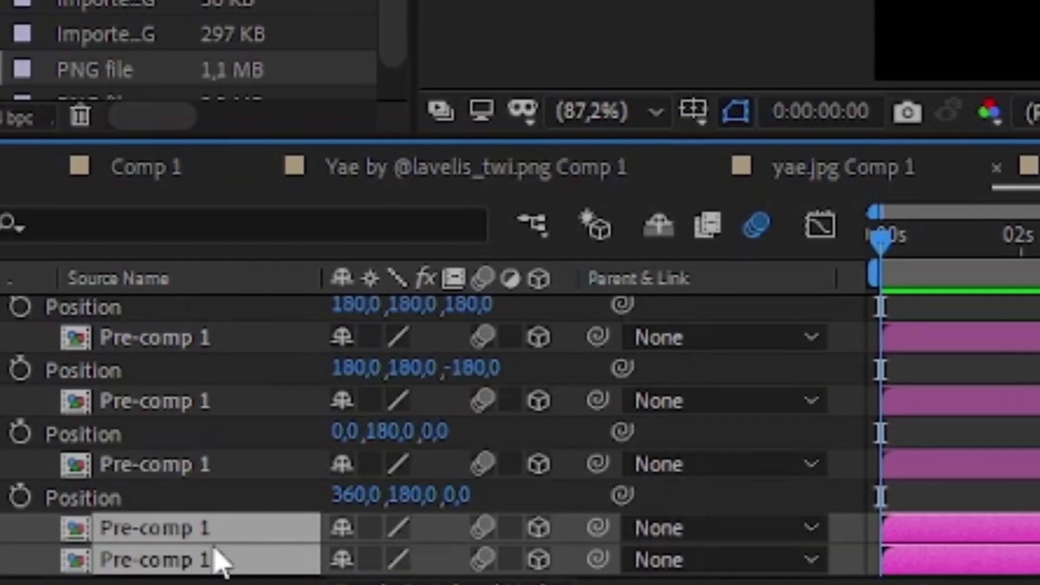
# Set layer 5's Y Position to 0 and layer 6's to 360, then select all layers
pyautogui.press('p')
pyautogui.scroll(-1, 488, 542)
pyautogui.click(434, 495)
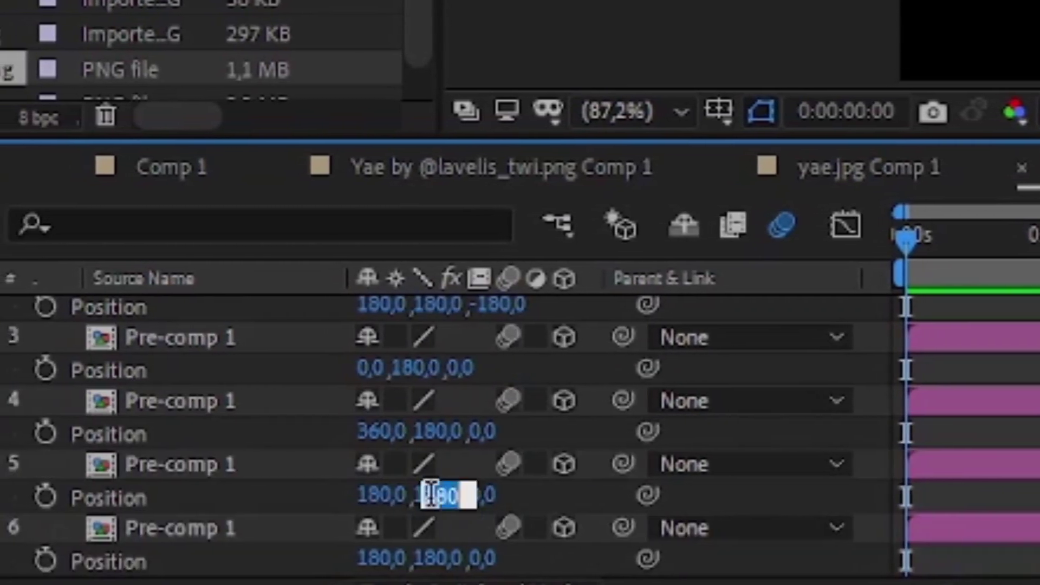
pyautogui.write('0')
pyautogui.click(448, 558)
pyautogui.write('366')
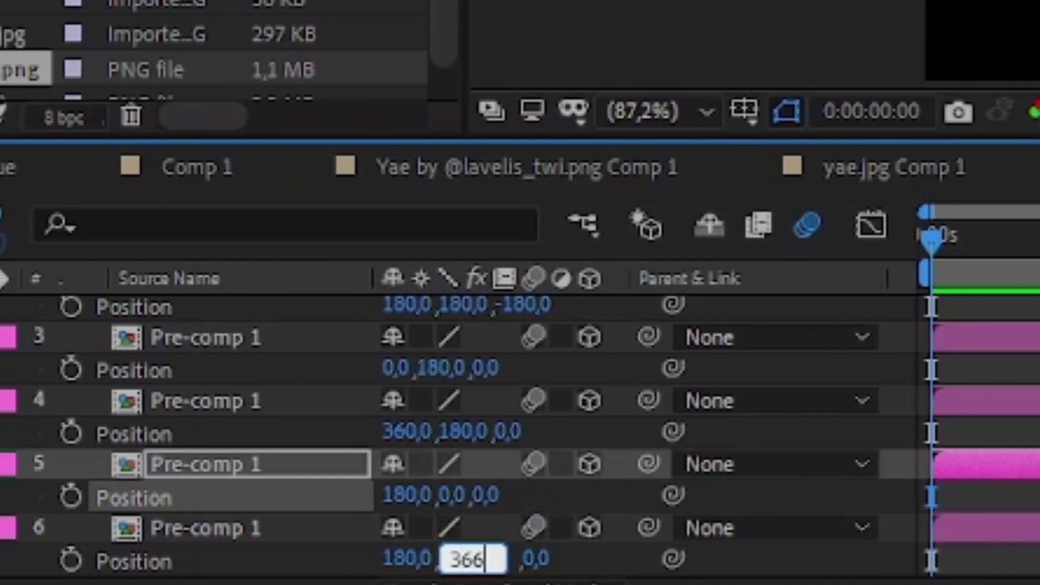
pyautogui.write('0')
pyautogui.press('BackSpace')
pyautogui.press('BackSpace')
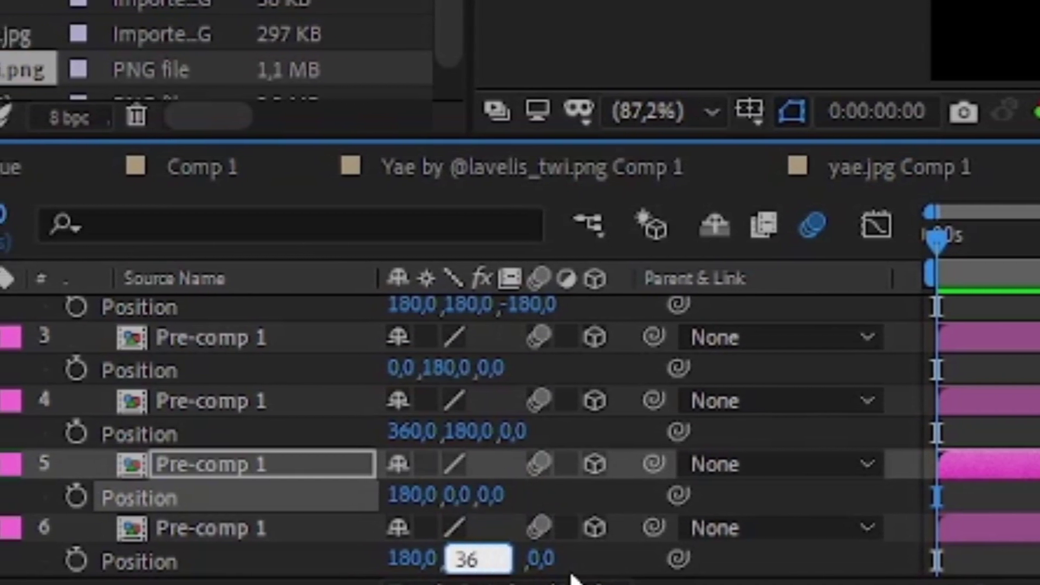
pyautogui.write('0')
pyautogui.press('Return')
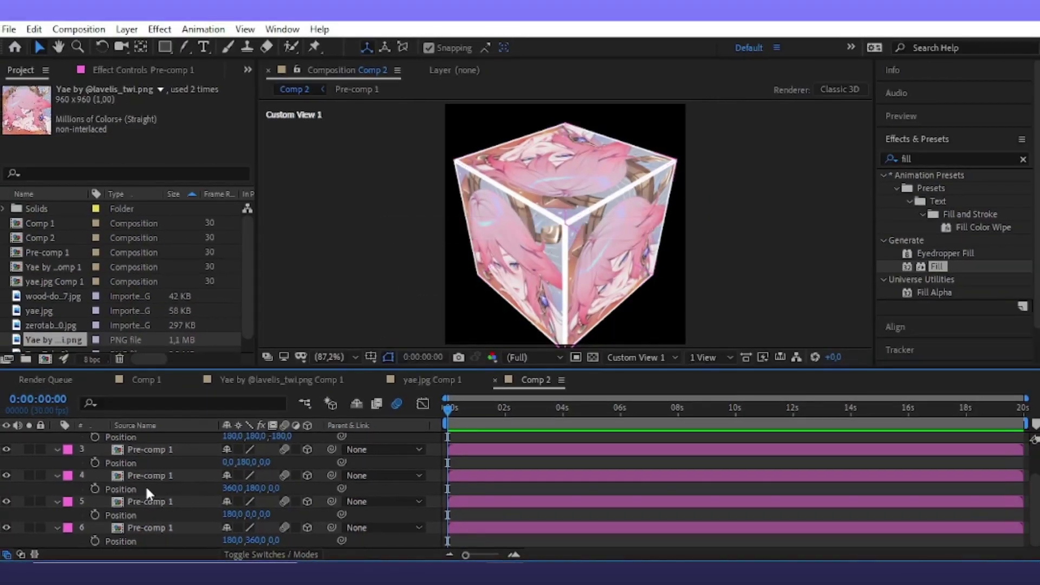
pyautogui.hotkey('ctrl', 'a')
pyautogui.scroll(2, 100, 442)
# View through Active Camera, add a null, and parent the six cube faces to Null 19
pyautogui.click(56, 438)
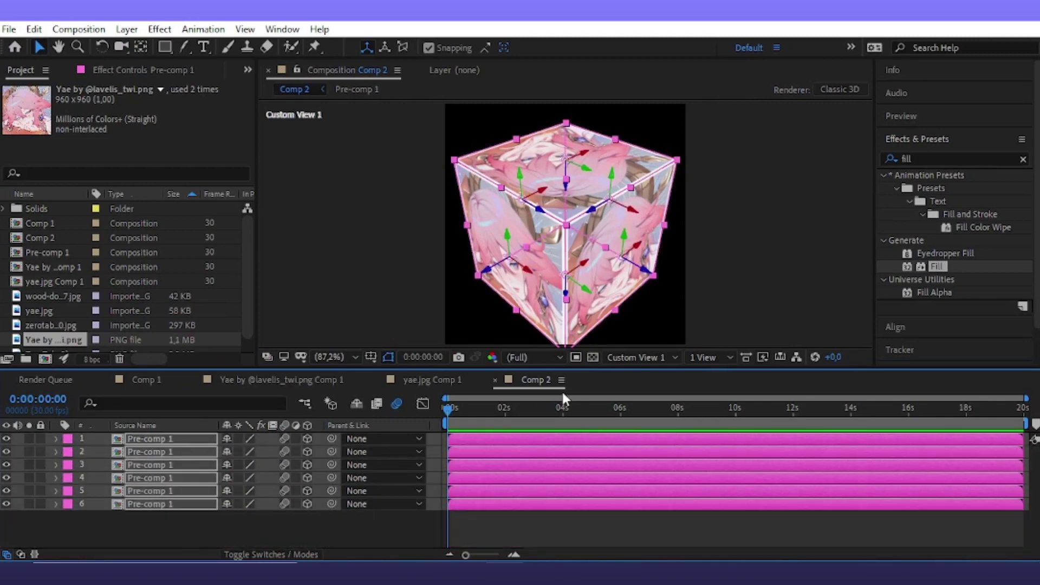
pyautogui.click(641, 358)
pyautogui.click(635, 372)
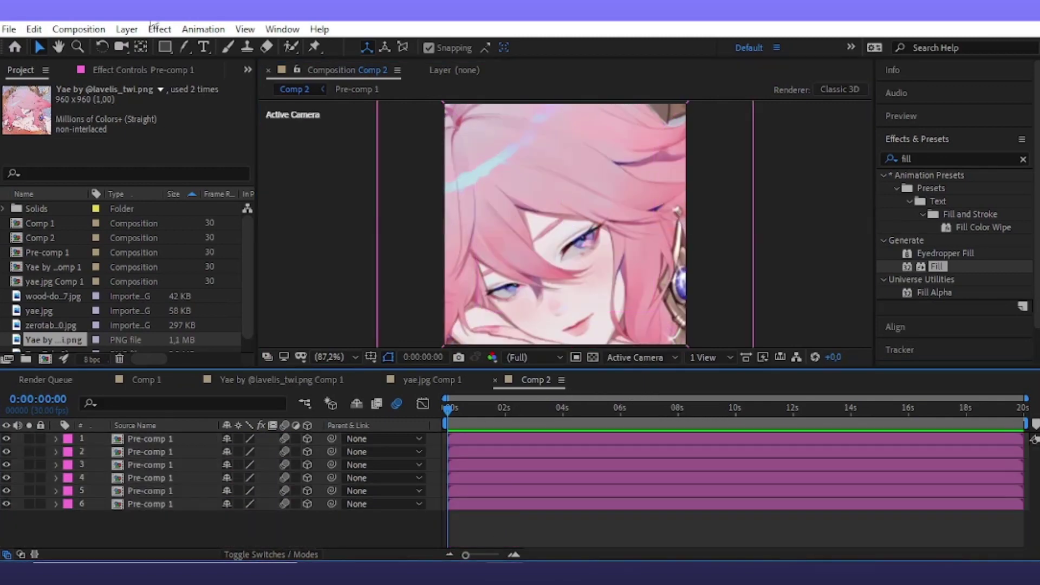
pyautogui.click(126, 29)
pyautogui.moveTo(147, 46)
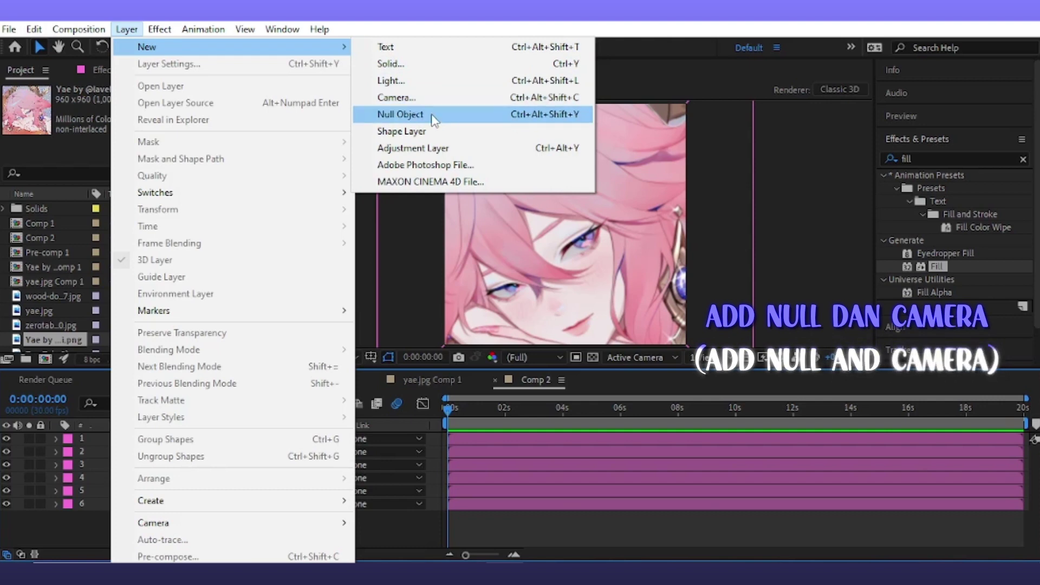
pyautogui.click(401, 114)
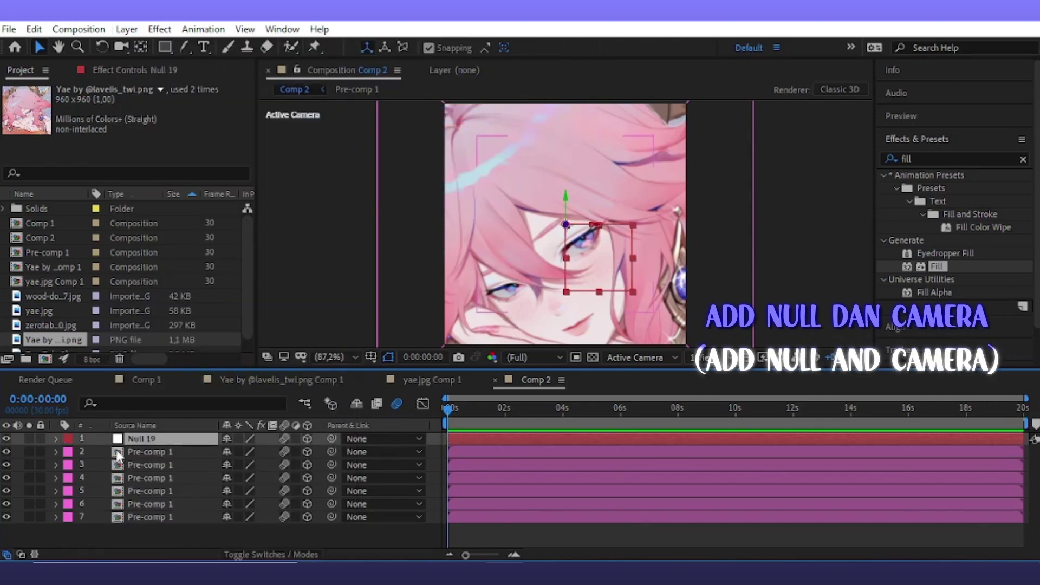
pyautogui.moveTo(96, 448); pyautogui.dragTo(223, 553)
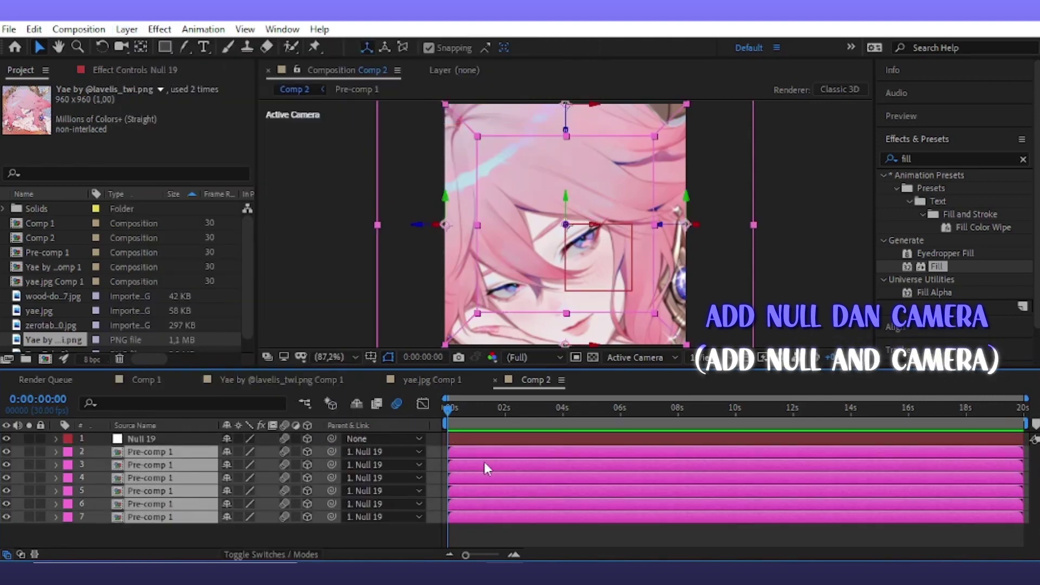
pyautogui.click(497, 441)
# Add a new camera using the 24mm lens preset
pyautogui.click(127, 29)
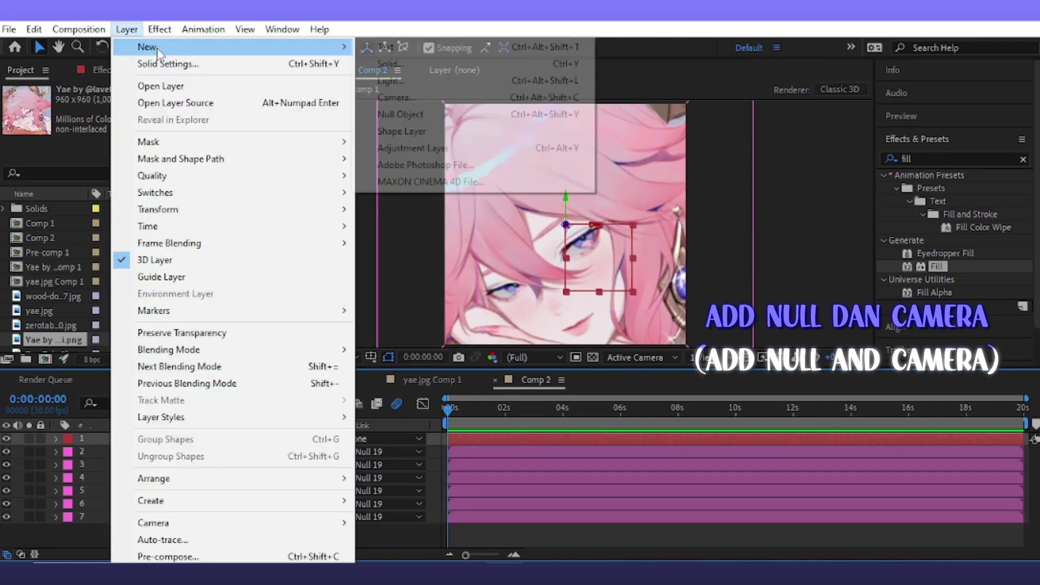
pyautogui.moveTo(148, 44)
pyautogui.click(428, 95)
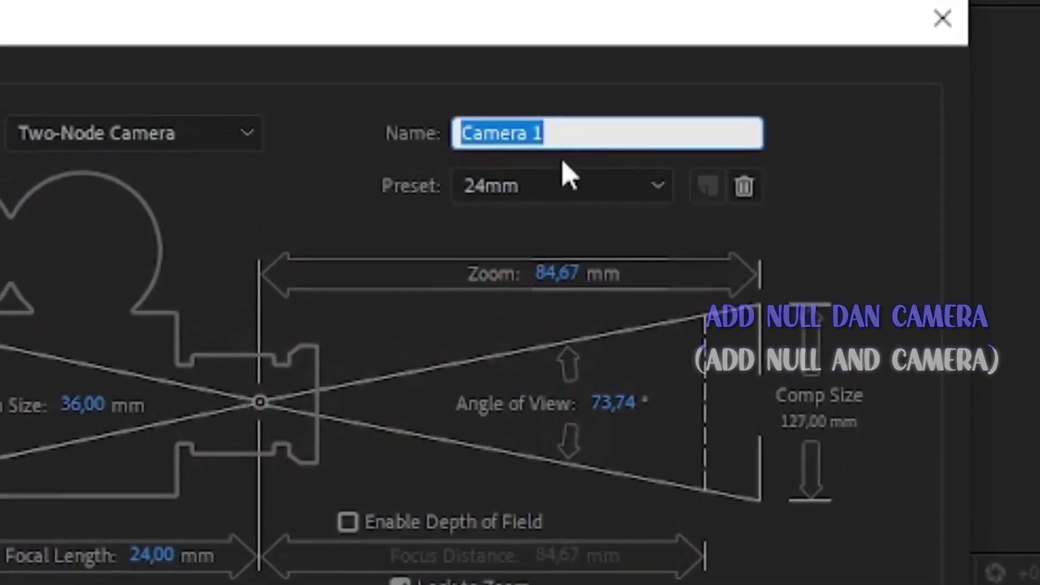
pyautogui.click(567, 179)
pyautogui.click(544, 243)
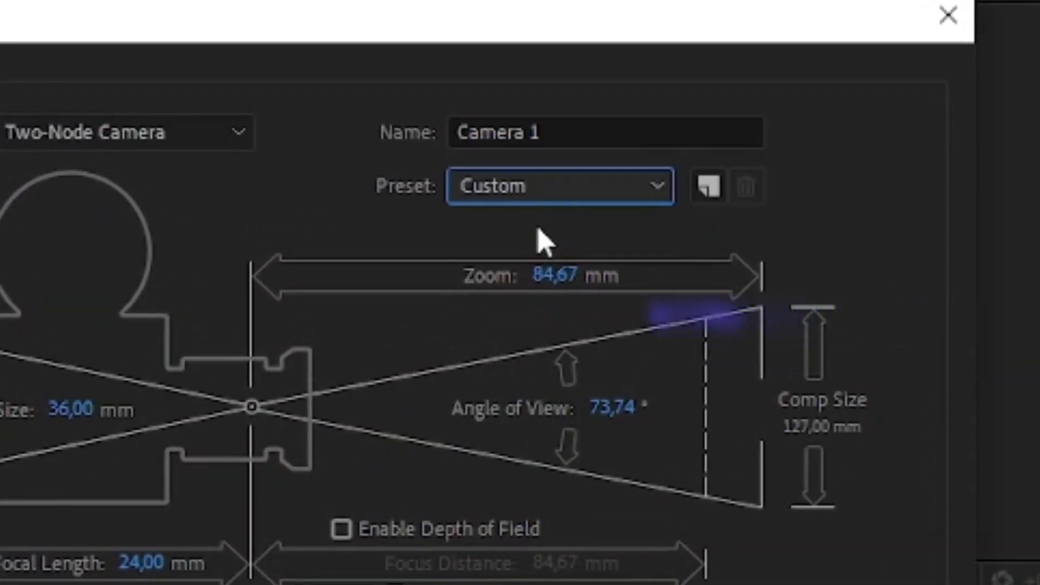
pyautogui.click(559, 191)
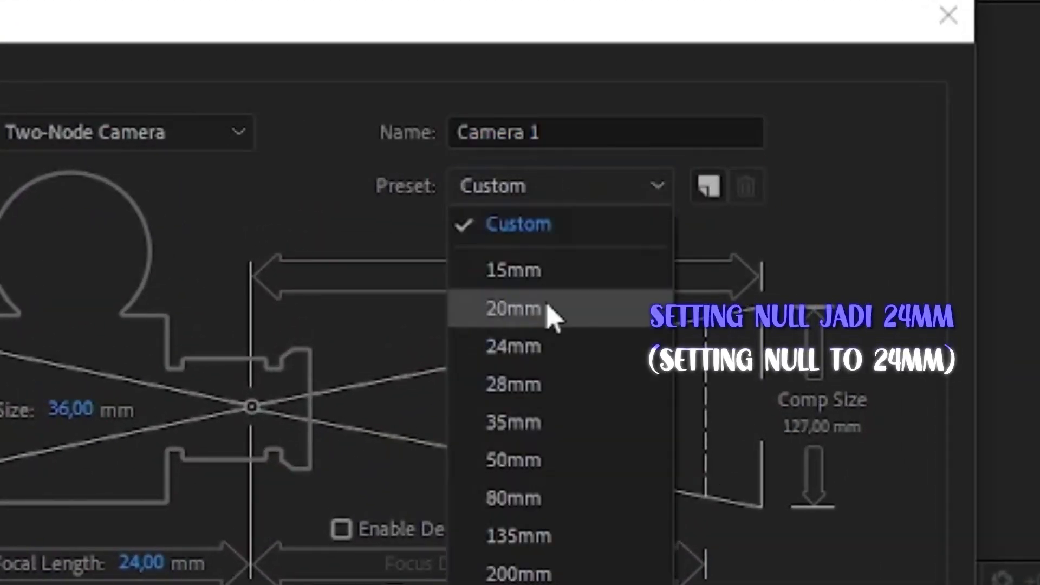
pyautogui.click(582, 355)
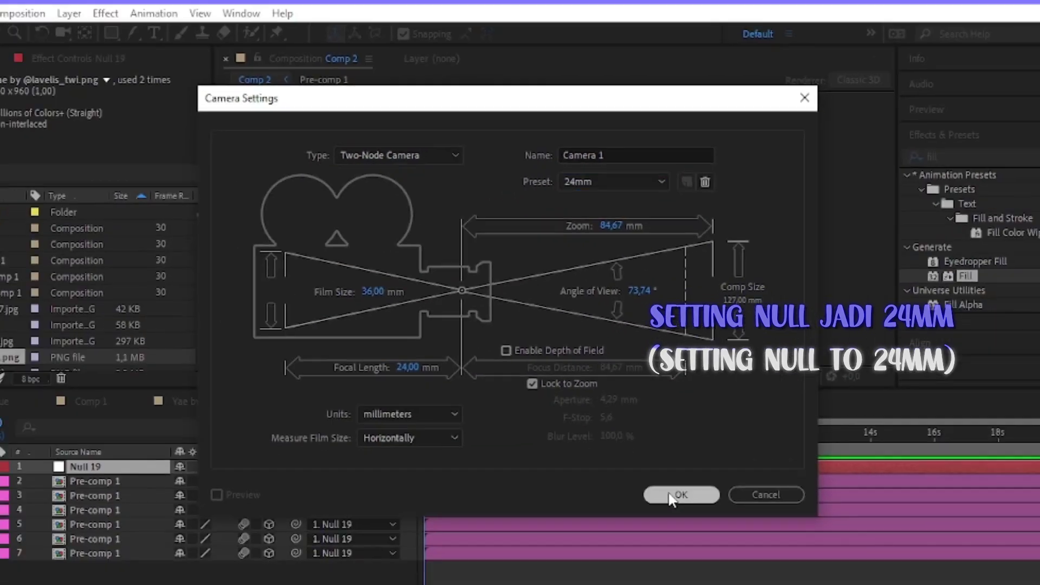
# Create the camera and keyframe Null 19's Scale at 116% and Y Rotation at 0°
pyautogui.click(673, 495)
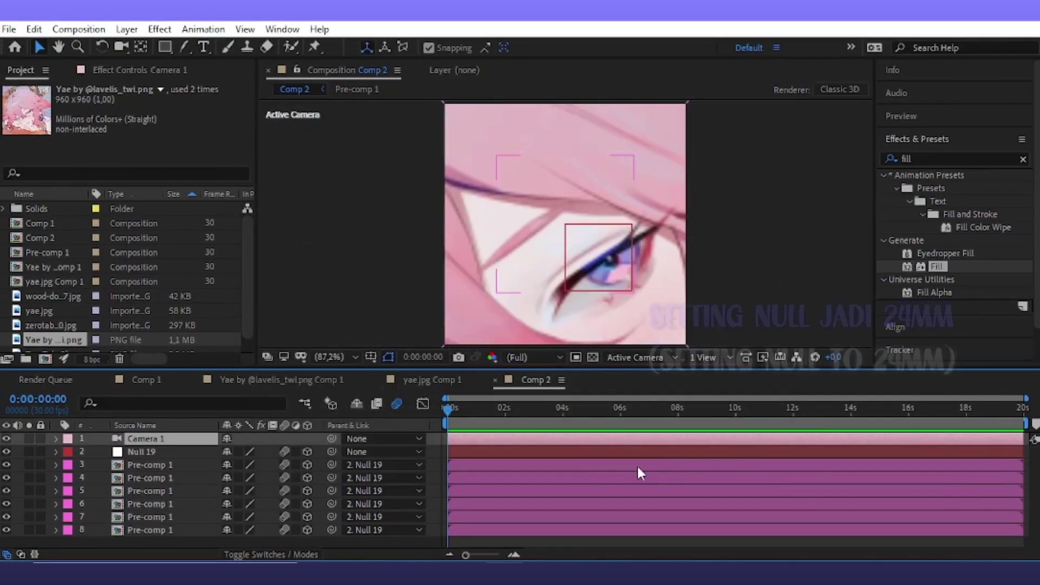
pyautogui.click(158, 454)
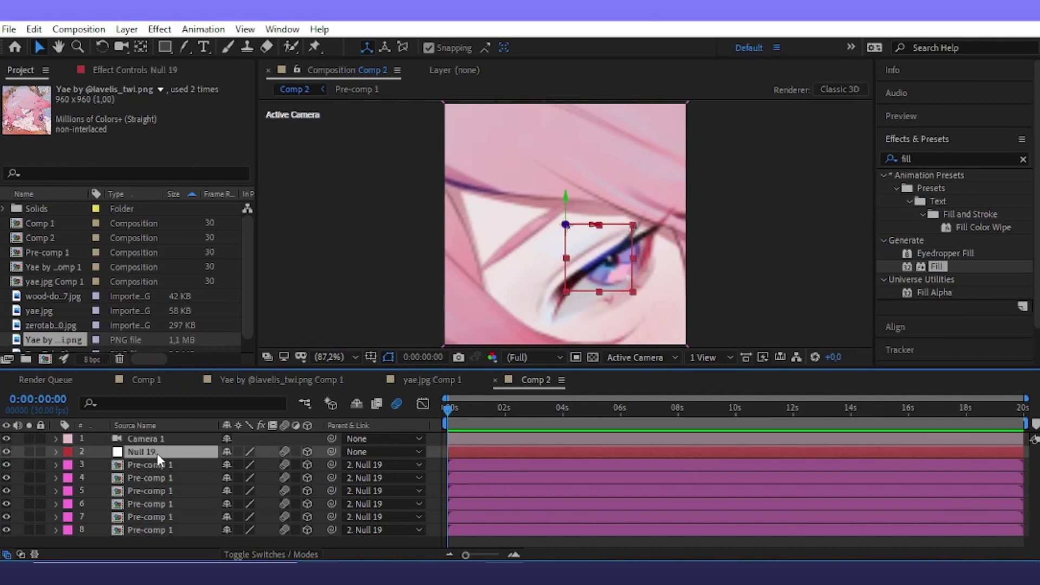
pyautogui.press('s')
pyautogui.moveTo(242, 465)
pyautogui.mouseDown()
pyautogui.moveTo(317, 462)
pyautogui.moveTo(301, 465)
pyautogui.mouseUp()
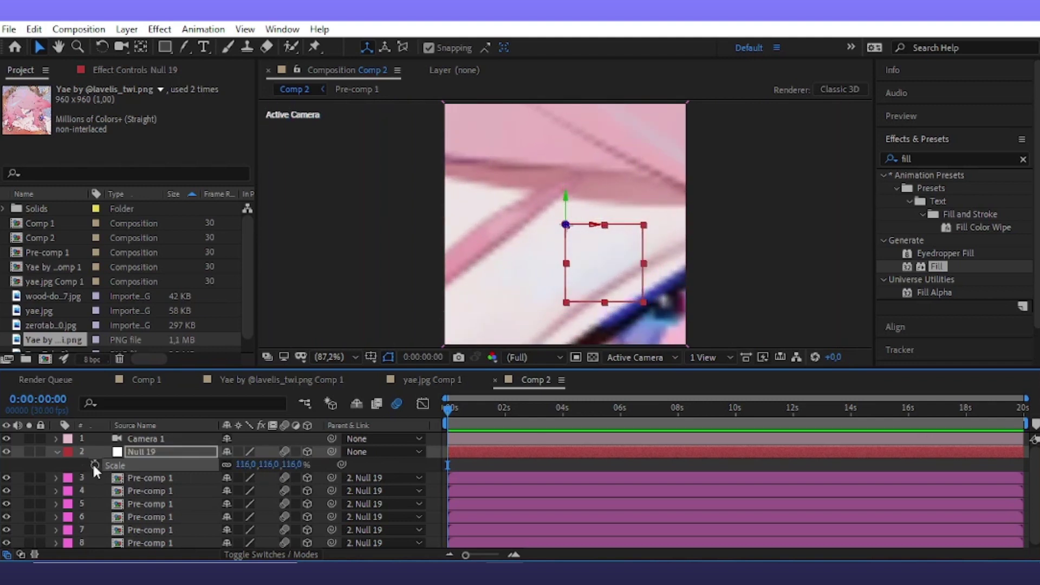
pyautogui.press('r')
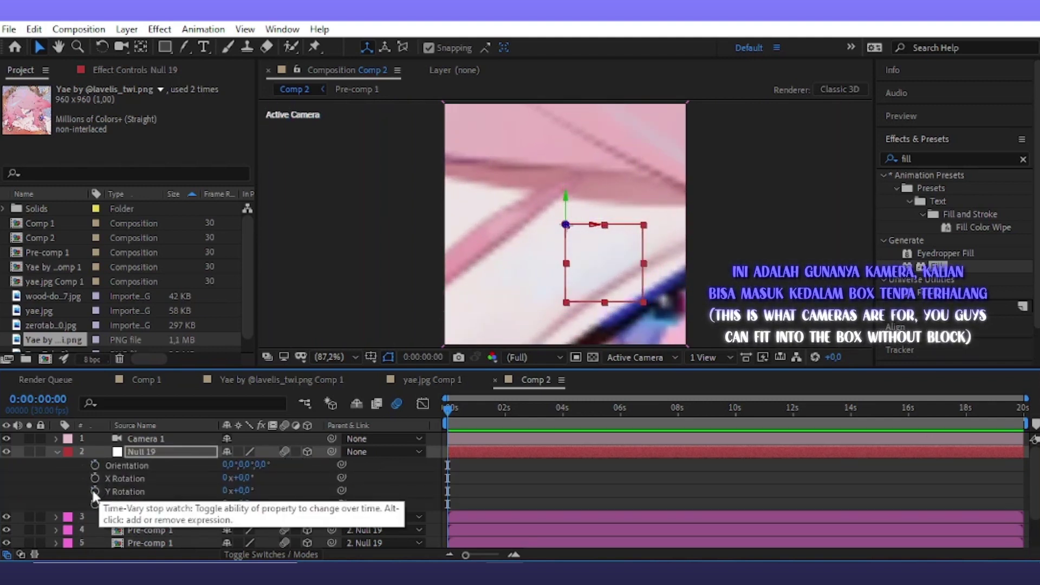
pyautogui.press('u')
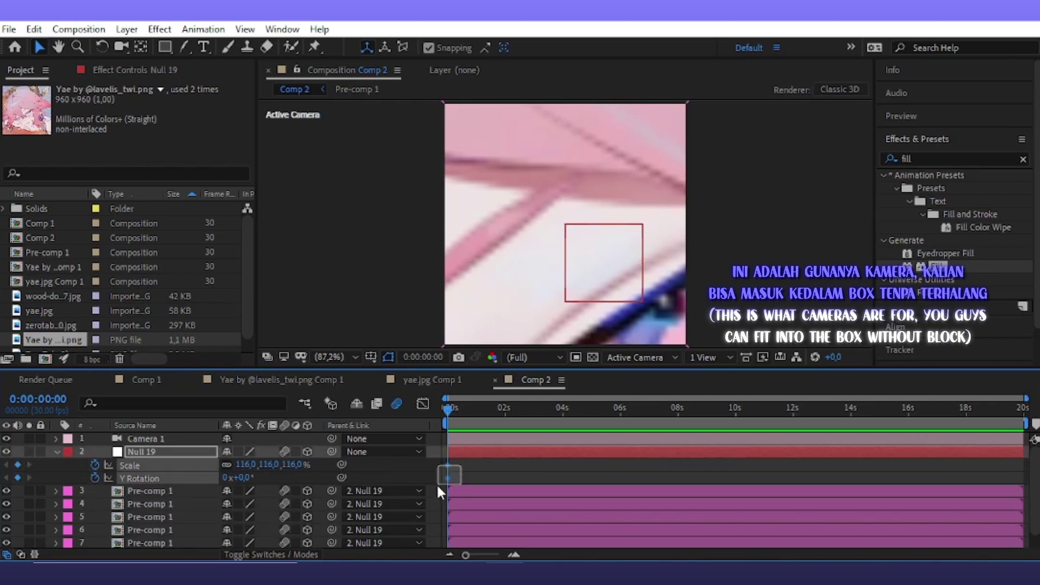
# Move those keys to about 1s 5f, set 47% and 90° at frame 0, and Easy Ease all keys
pyautogui.moveTo(561, 474); pyautogui.dragTo(575, 475)
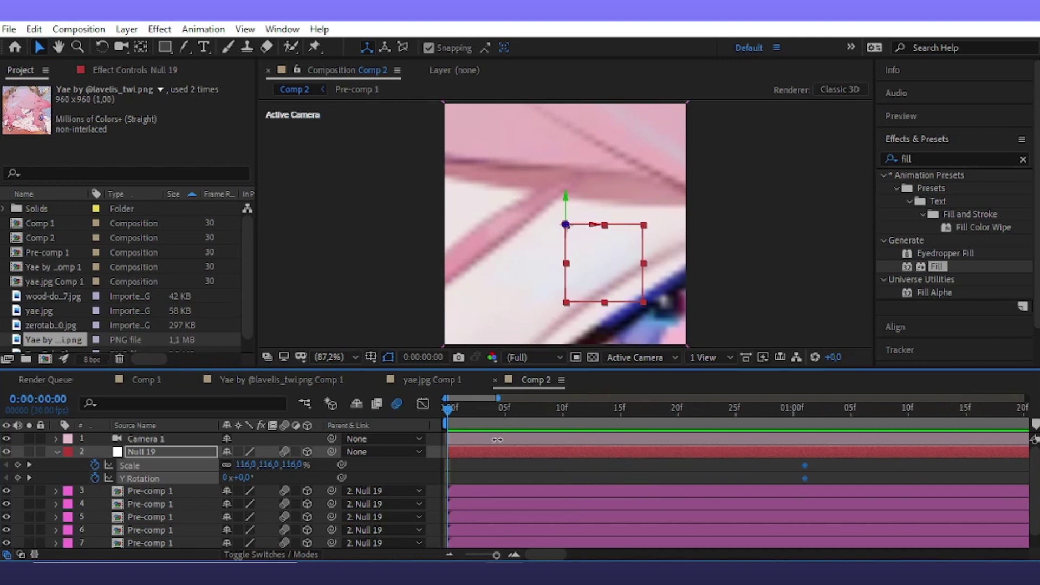
pyautogui.moveTo(719, 470); pyautogui.dragTo(740, 471)
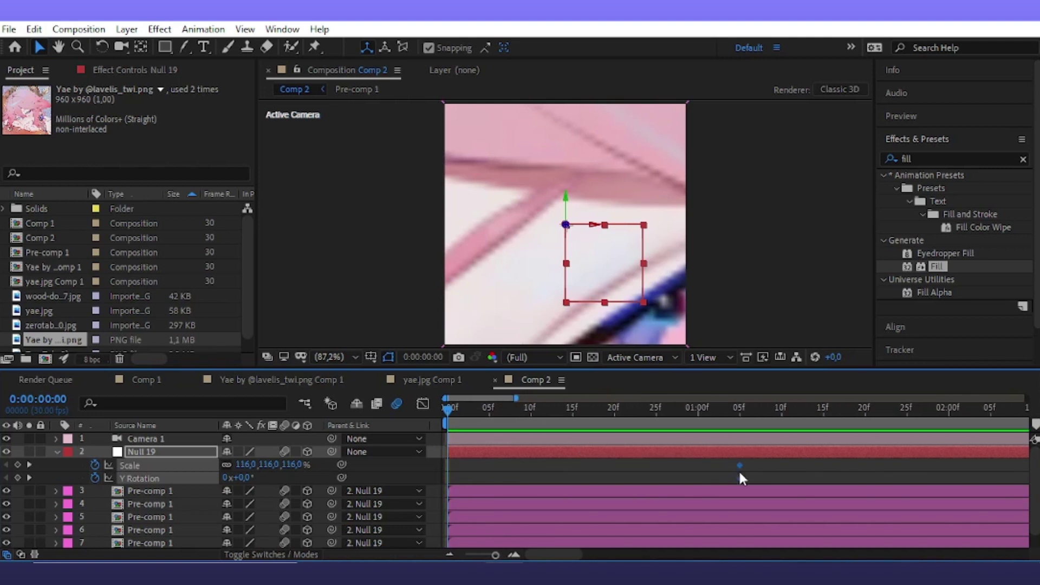
pyautogui.press('F2')
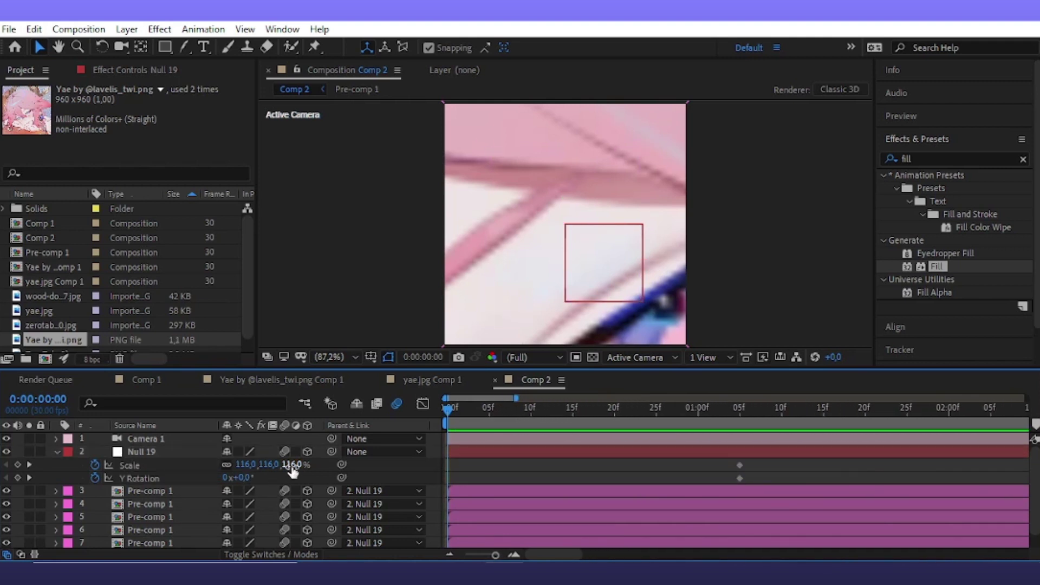
pyautogui.moveTo(292, 465)
pyautogui.mouseDown()
pyautogui.moveTo(253, 487)
pyautogui.moveTo(250, 479)
pyautogui.moveTo(294, 484)
pyautogui.mouseUp()
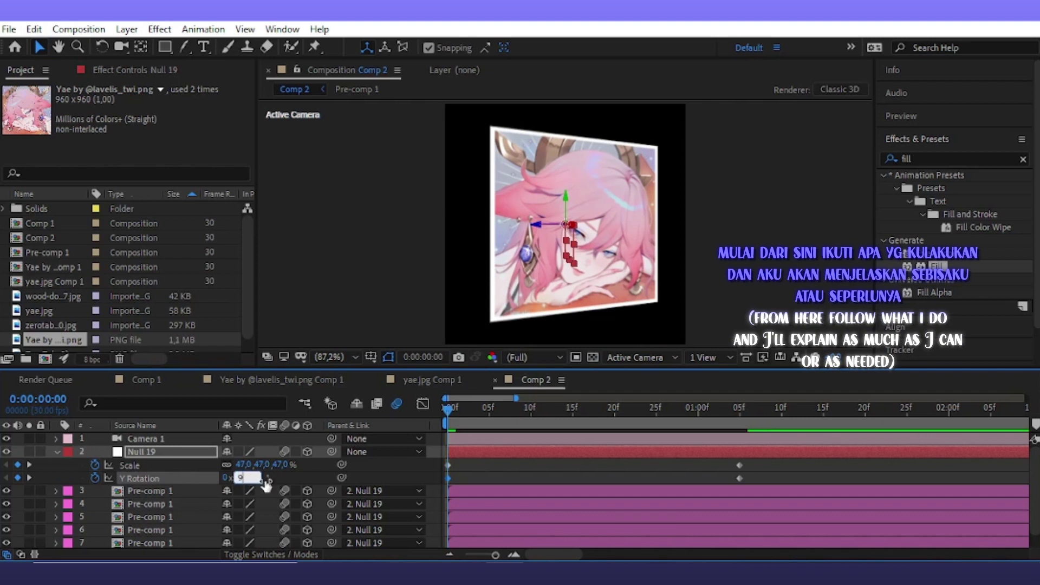
pyautogui.write('0')
pyautogui.click(649, 480)
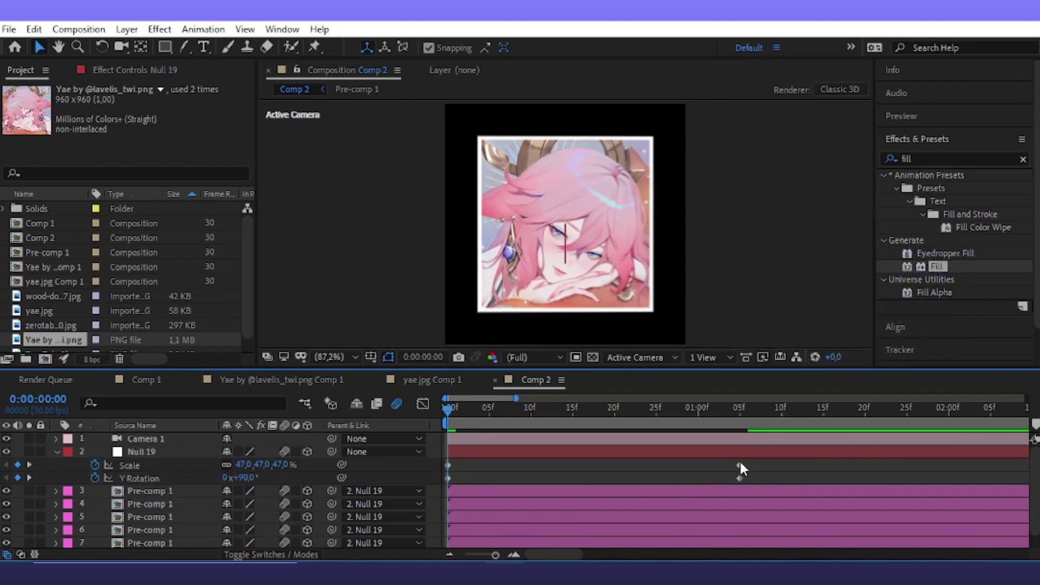
pyautogui.moveTo(757, 464); pyautogui.dragTo(448, 477)
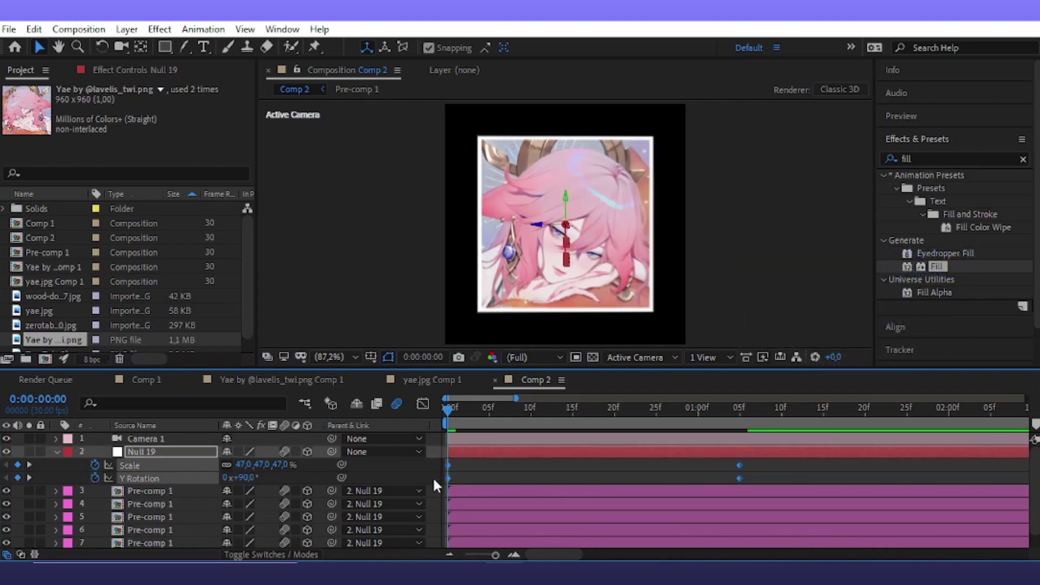
pyautogui.press('F9')
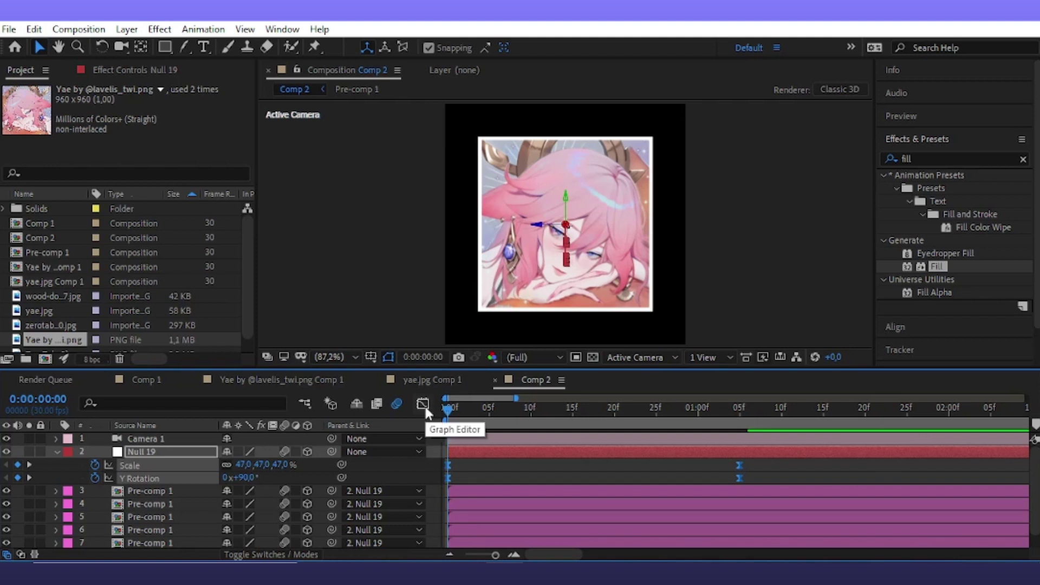
# Sharpen the keyframe easing in the Graph Editor into a mid-move peak and preview it
pyautogui.click(423, 404)
pyautogui.moveTo(765, 448); pyautogui.dragTo(452, 495)
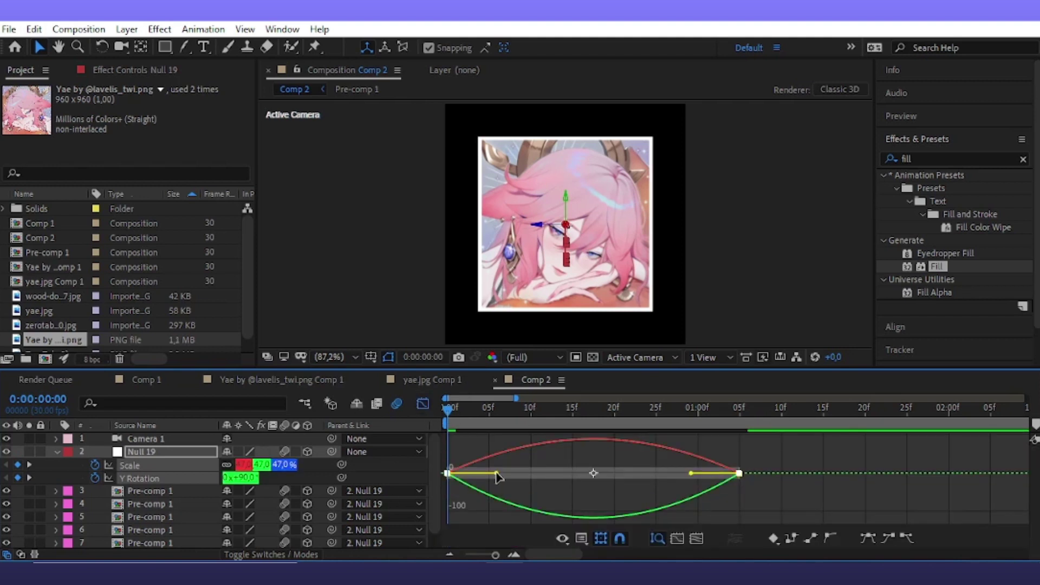
pyautogui.moveTo(562, 474); pyautogui.dragTo(565, 474)
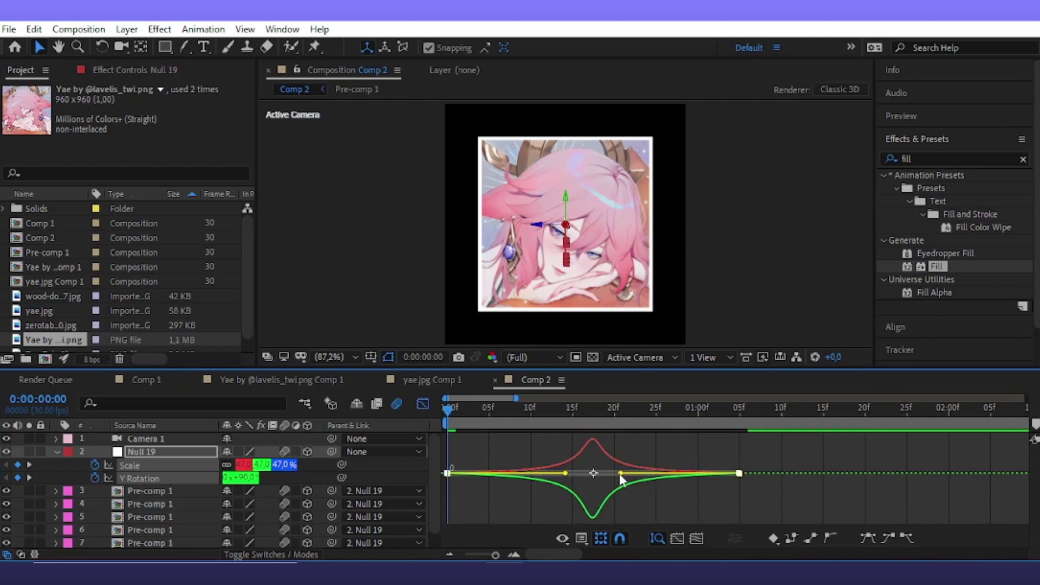
pyautogui.press('space')
pyautogui.press('space')
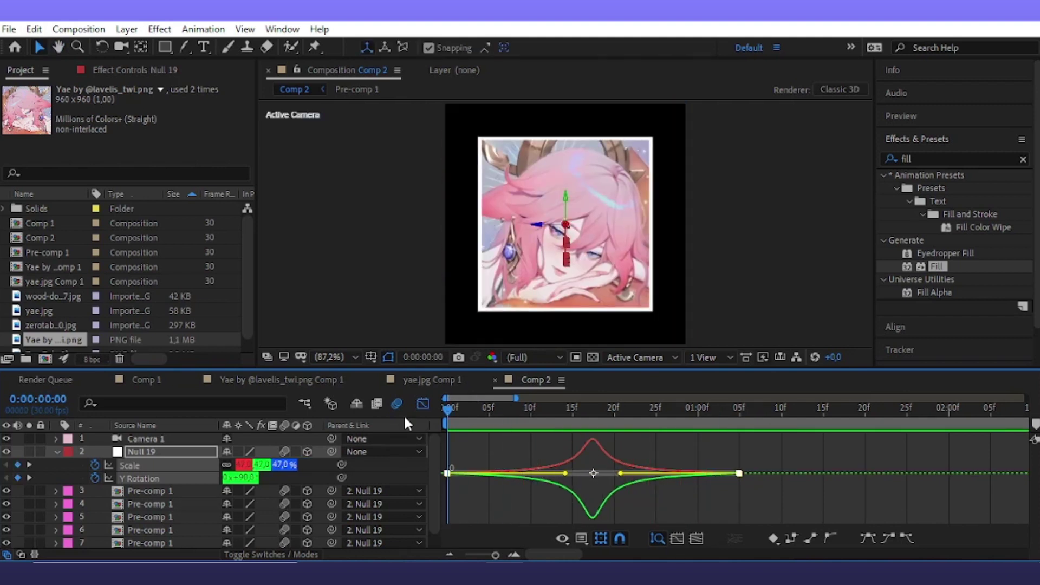
pyautogui.click(423, 404)
# Shift the end keyframes earlier and move the starting keyframes to about 4 frames
pyautogui.moveTo(767, 465); pyautogui.dragTo(710, 478)
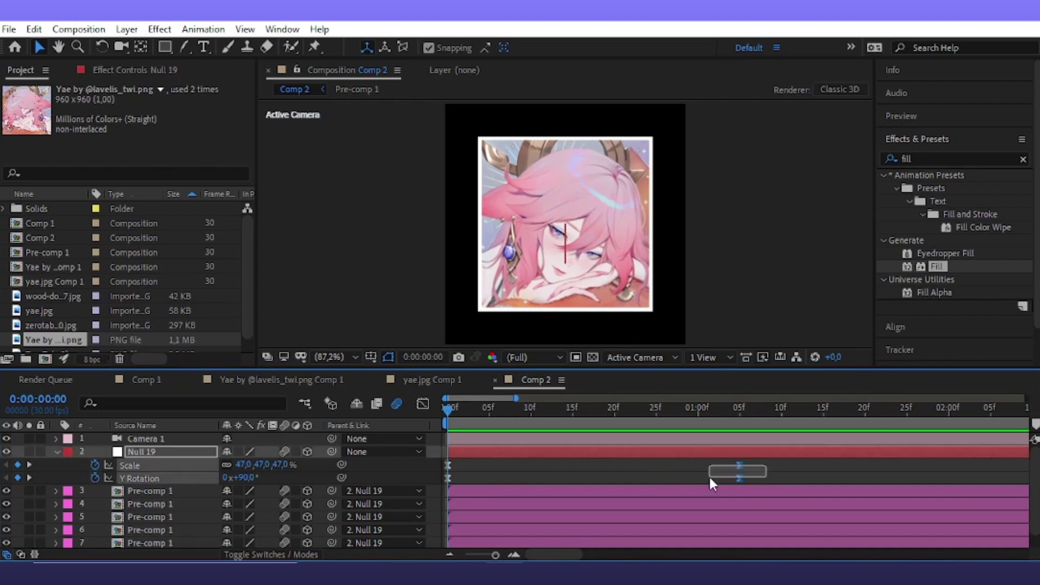
pyautogui.moveTo(463, 456)
pyautogui.mouseDown()
pyautogui.moveTo(442, 480)
pyautogui.moveTo(548, 478)
pyautogui.mouseUp()
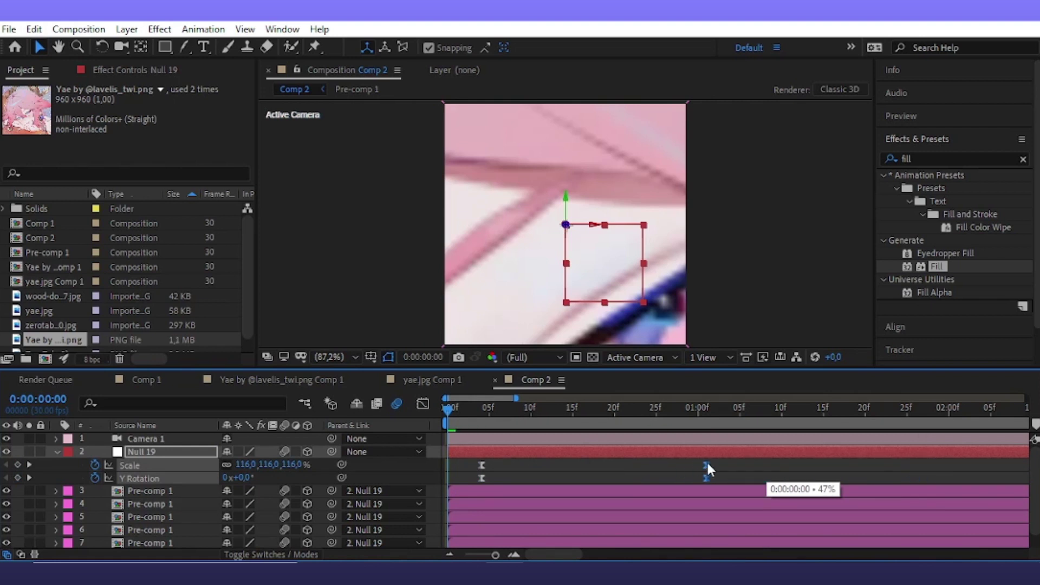
pyautogui.moveTo(850, 467); pyautogui.dragTo(742, 465)
pyautogui.moveTo(480, 467); pyautogui.dragTo(454, 484)
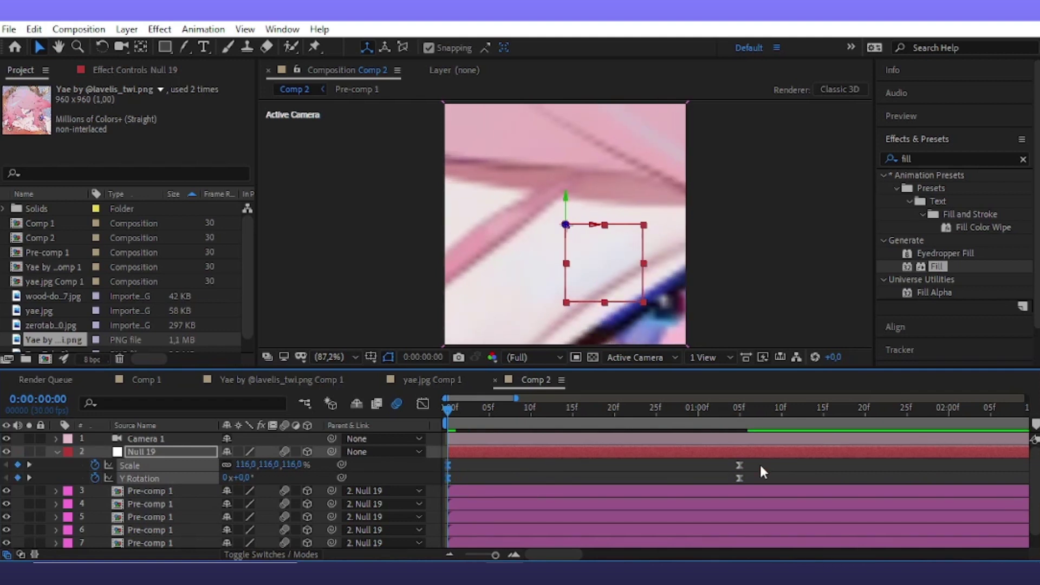
# Move the Scale speed peak to the start and lengthen the ending ease-out
pyautogui.click(422, 404)
pyautogui.click(497, 484)
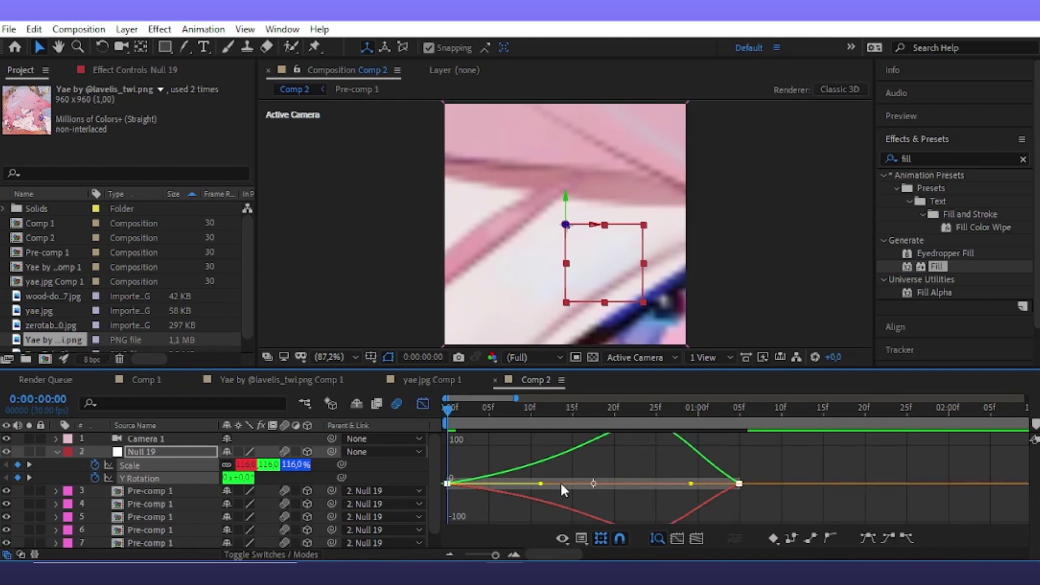
pyautogui.moveTo(565, 483)
pyautogui.mouseDown()
pyautogui.moveTo(649, 483)
pyautogui.moveTo(625, 484)
pyautogui.mouseUp()
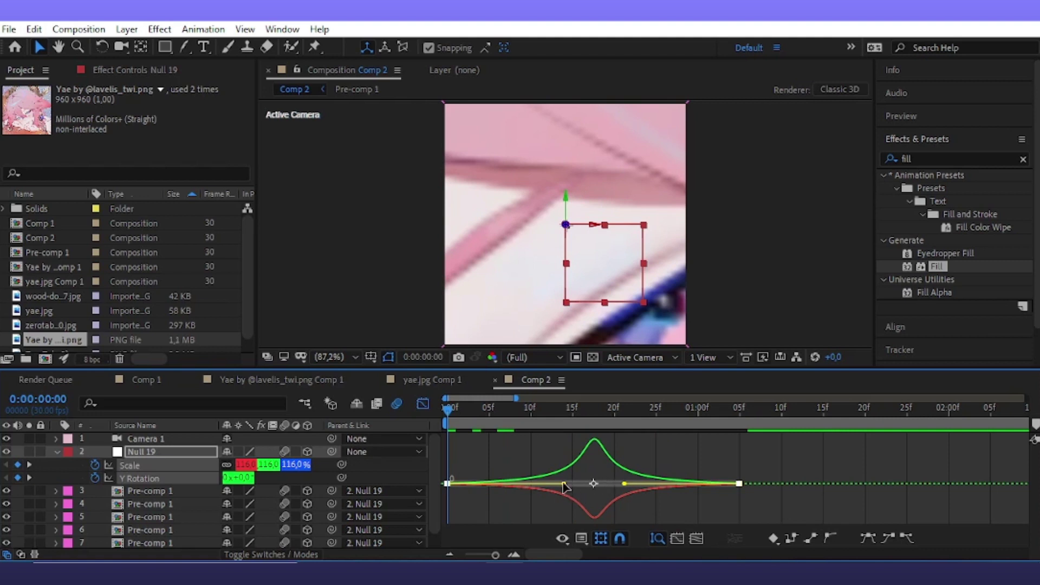
pyautogui.moveTo(564, 484); pyautogui.dragTo(399, 480)
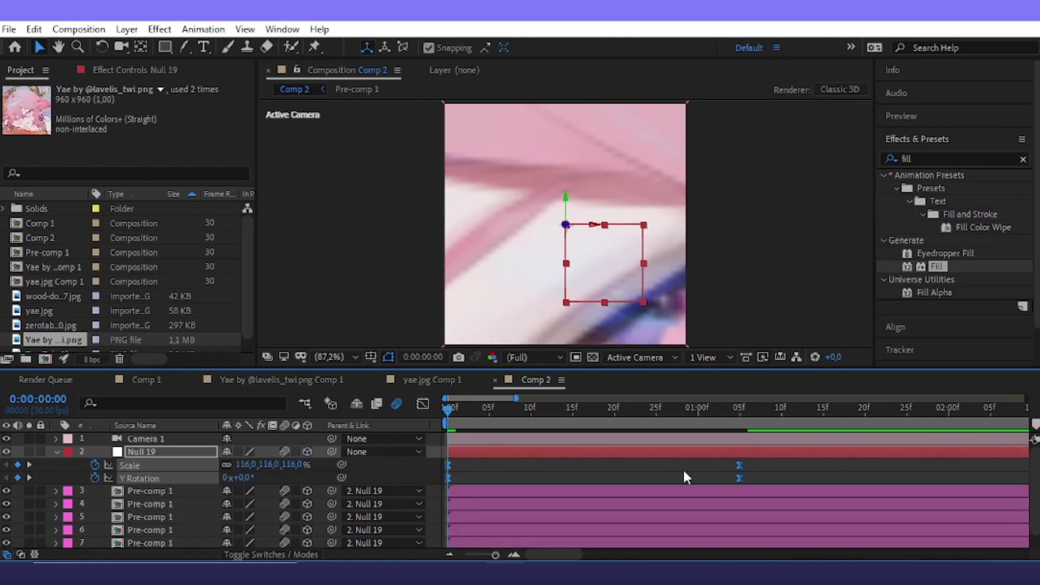
pyautogui.click(423, 404)
pyautogui.moveTo(803, 475); pyautogui.dragTo(478, 503)
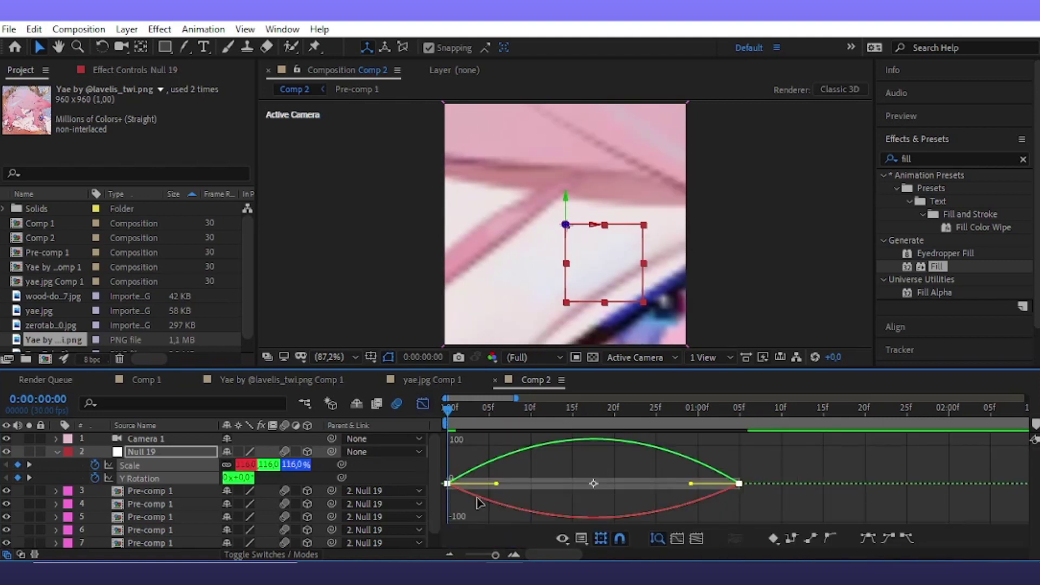
pyautogui.moveTo(692, 487); pyautogui.dragTo(542, 480)
# Preview the animation, then set the current time to 1 second 5 frames
pyautogui.press('space')
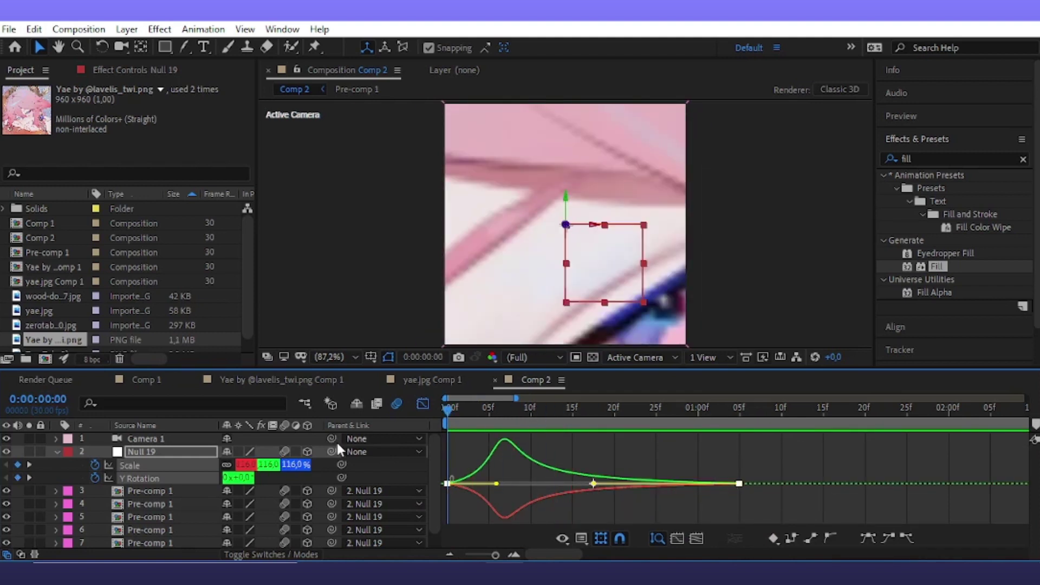
pyautogui.press('space')
pyautogui.click(424, 403)
pyautogui.moveTo(614, 409); pyautogui.dragTo(740, 453)
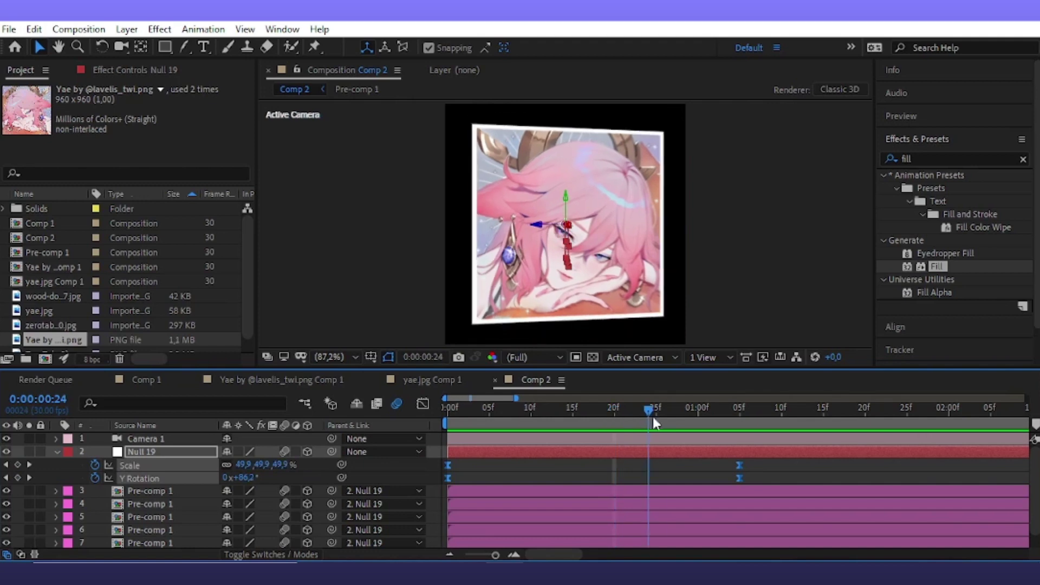
# Add a new Null 20 and make it the parent of Null 19
pyautogui.click(126, 29)
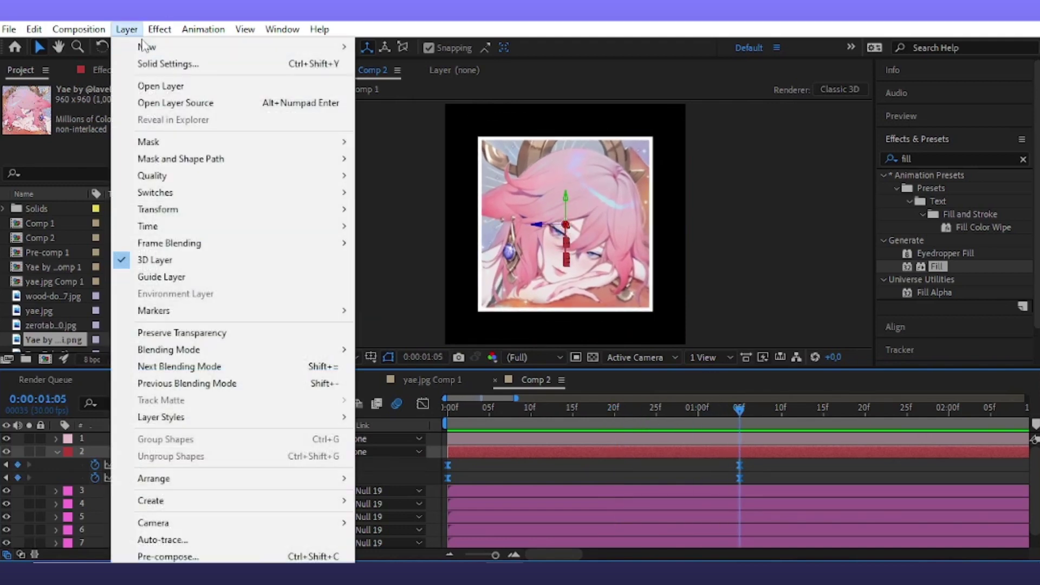
pyautogui.moveTo(144, 44)
pyautogui.click(453, 113)
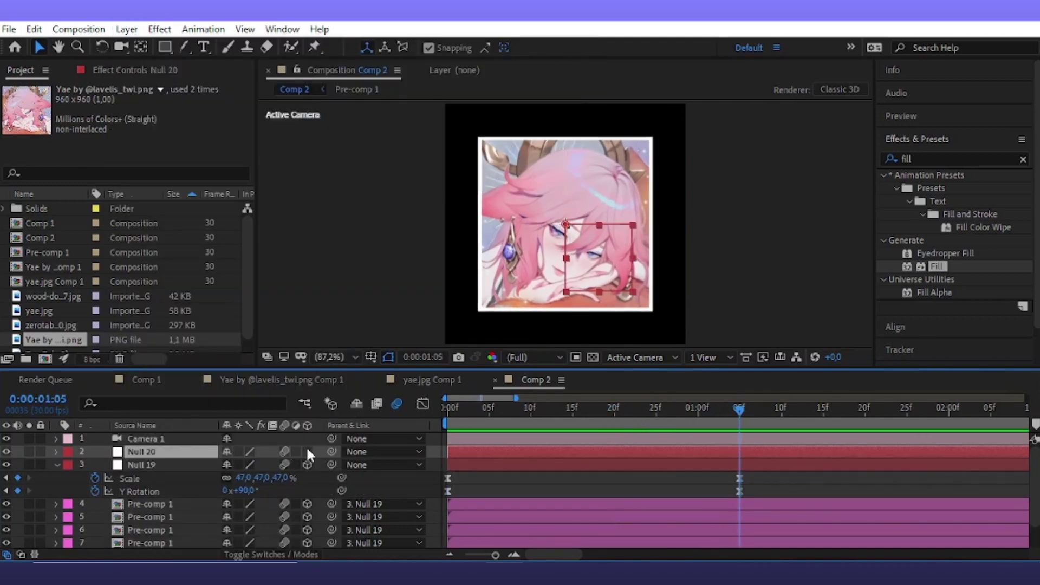
pyautogui.moveTo(331, 464); pyautogui.dragTo(163, 452)
# Keyframe Null 20's Y Rotation and Position at frame 25
pyautogui.moveTo(729, 407); pyautogui.dragTo(655, 424)
pyautogui.hotkey('alt', 'shift', 'r')
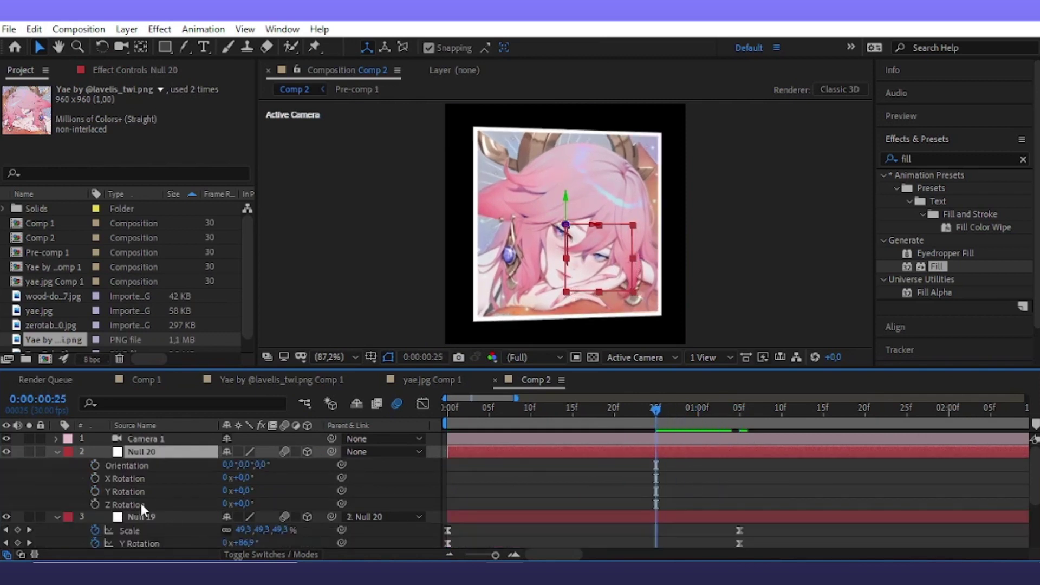
pyautogui.click(96, 489)
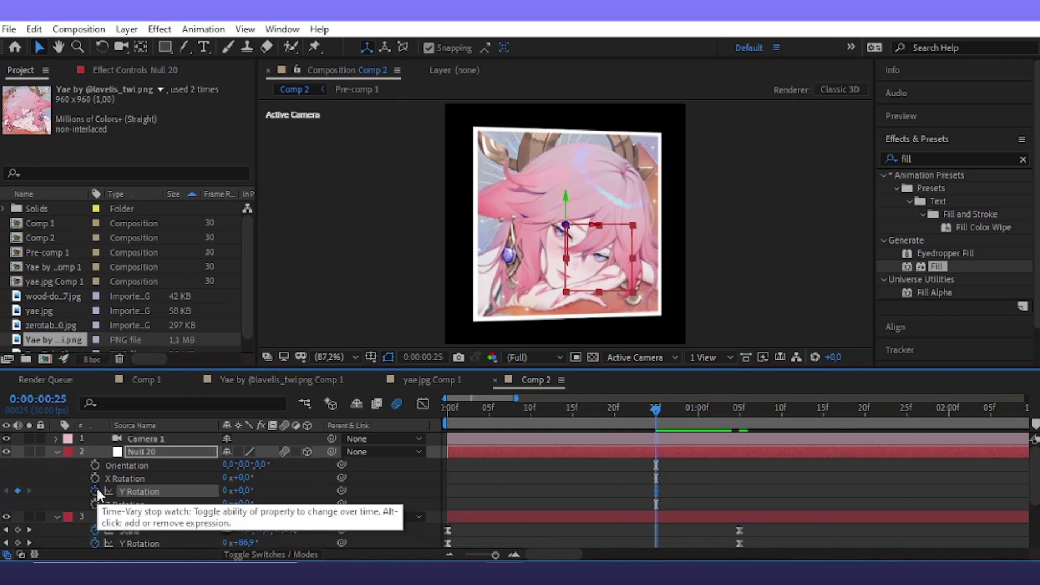
pyautogui.press('p')
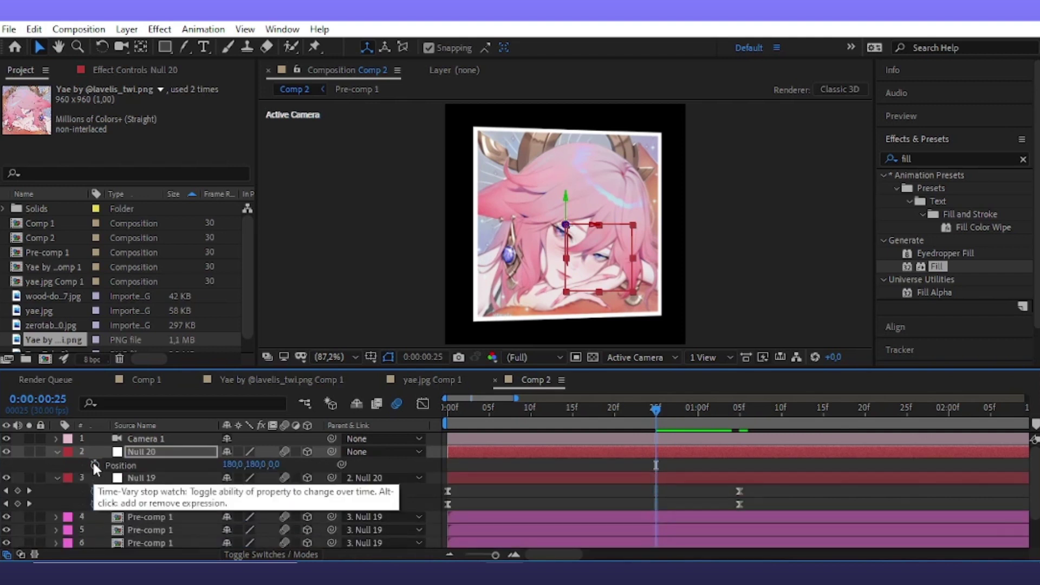
pyautogui.press('p')
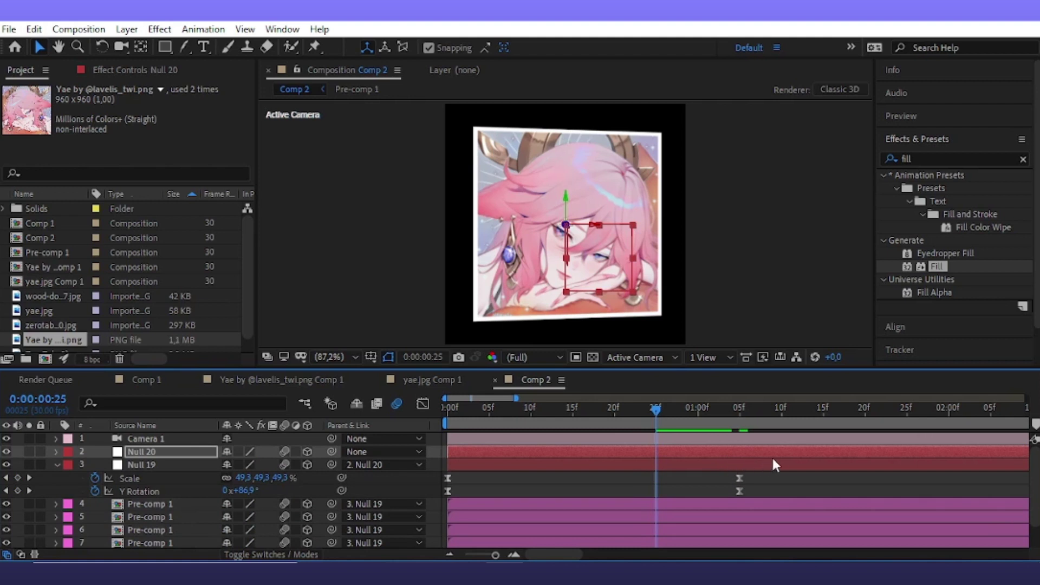
pyautogui.press('u')
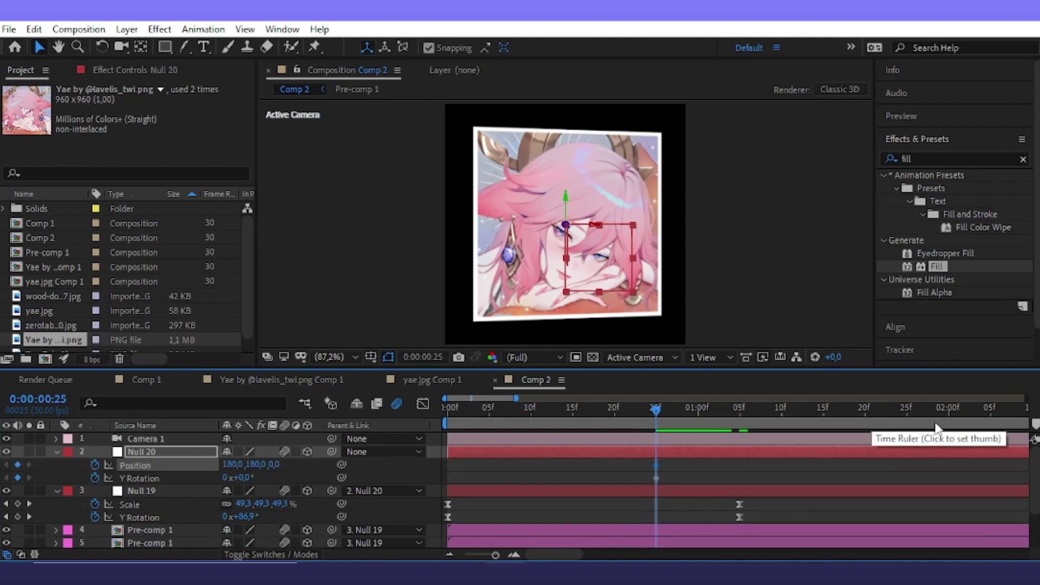
pyautogui.click(948, 416)
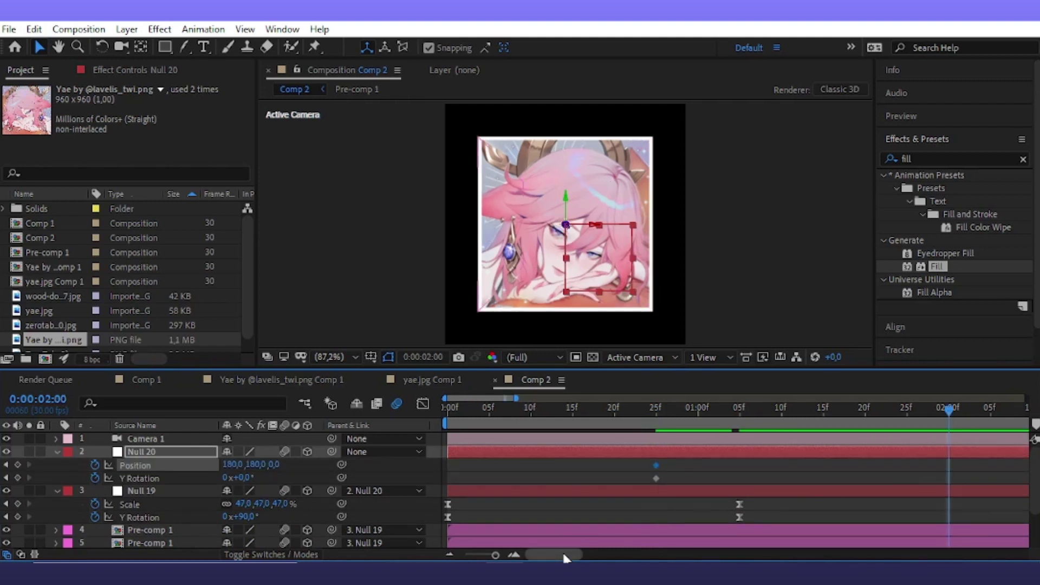
# Set Null 20's Y Rotation to 90° at 2 seconds
pyautogui.moveTo(564, 557); pyautogui.dragTo(570, 557)
pyautogui.click(589, 515)
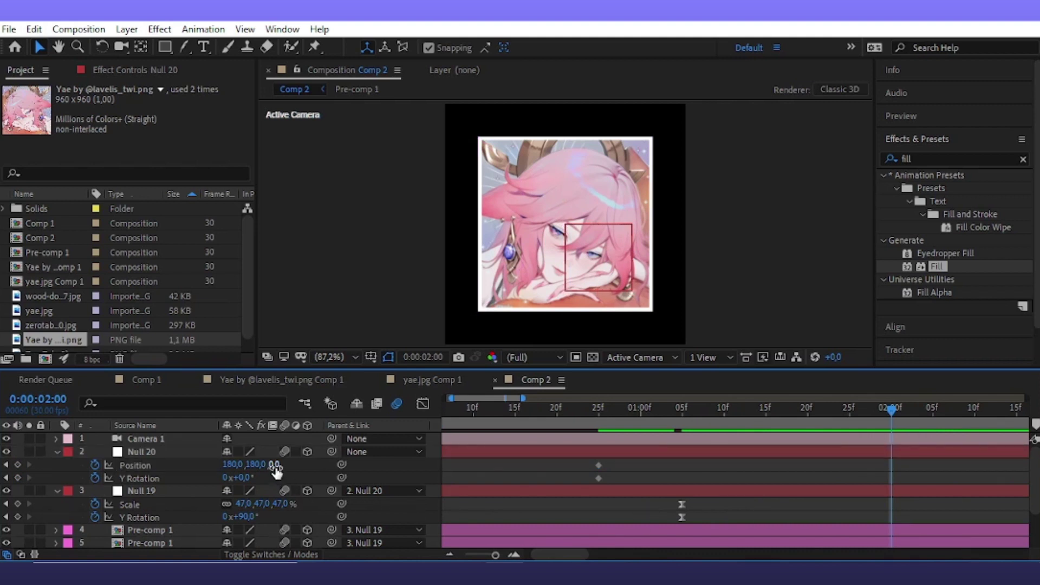
pyautogui.moveTo(253, 472); pyautogui.dragTo(245, 485)
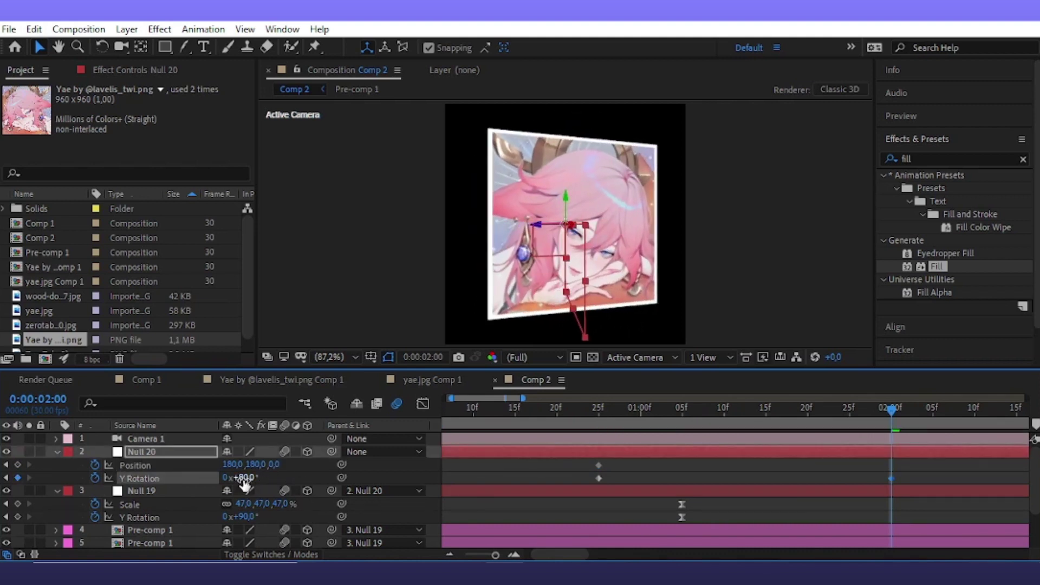
pyautogui.click(244, 478)
pyautogui.write('90')
pyautogui.press('Return')
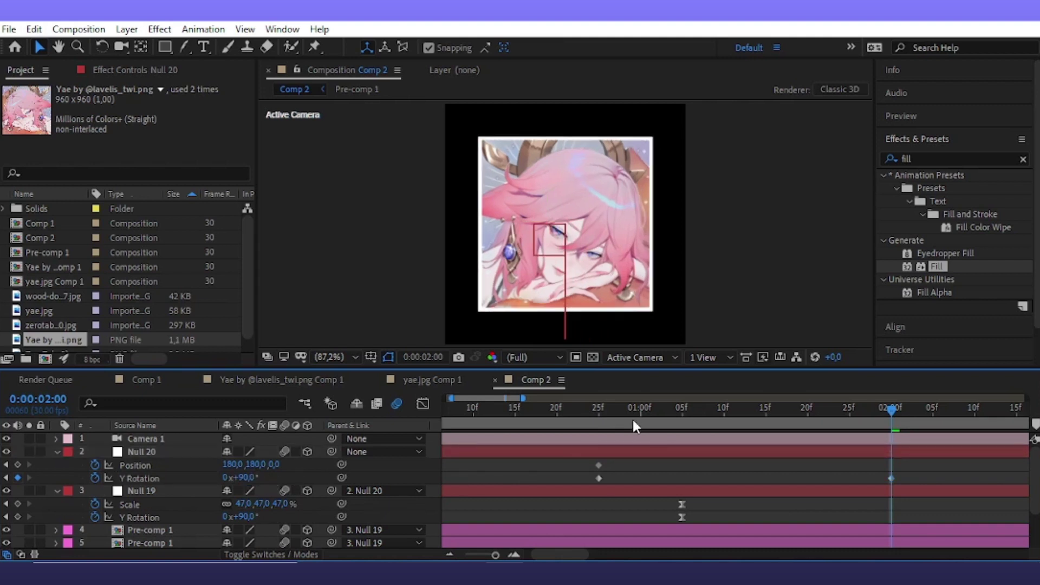
# Keyframe Null 20's Orientation and move that starting keyframe to frame 25
pyautogui.click(601, 415)
pyautogui.click(612, 452)
pyautogui.press('r')
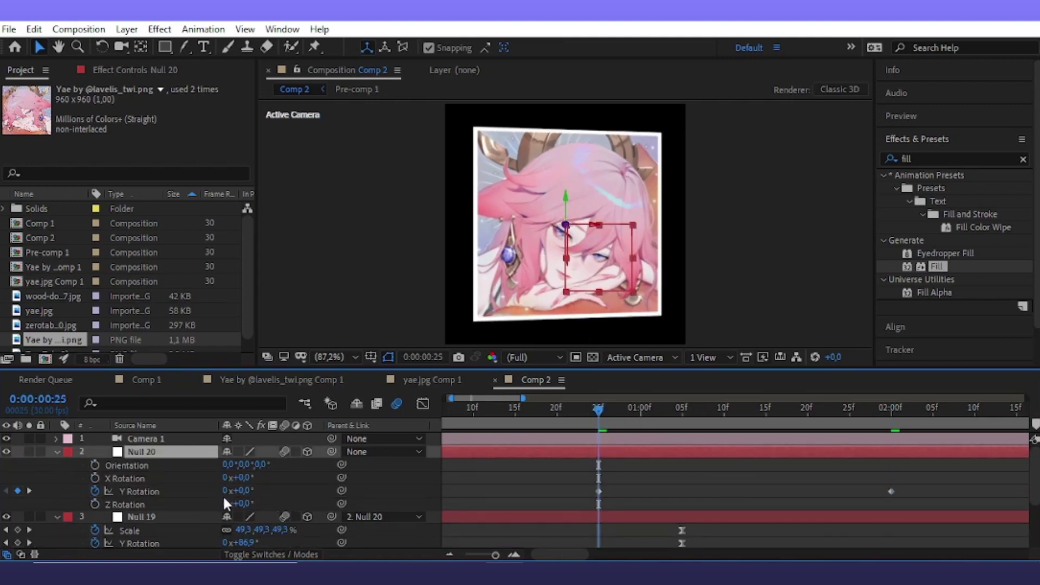
pyautogui.press('k')
pyautogui.click(96, 466)
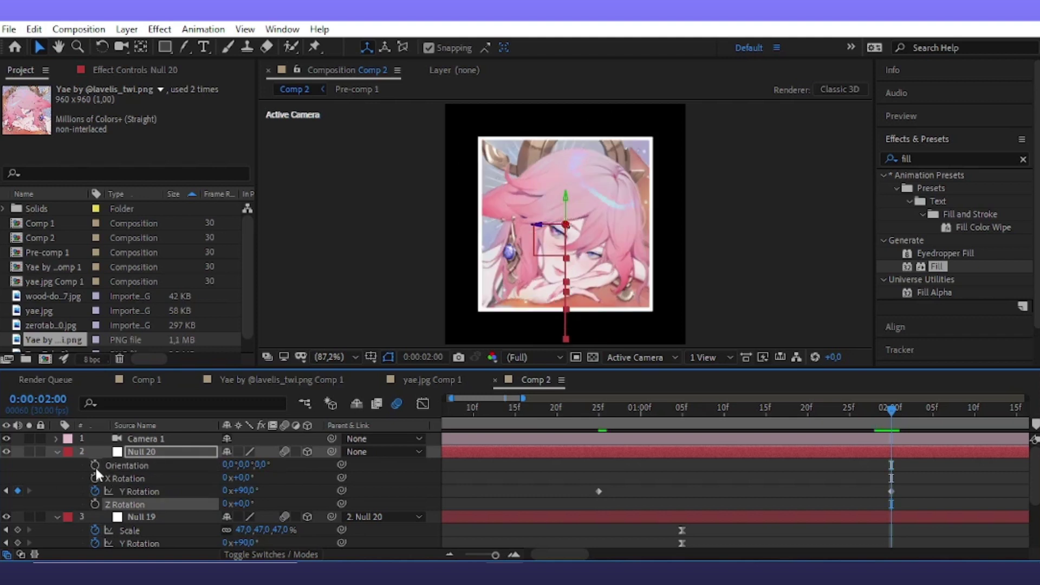
pyautogui.press('u')
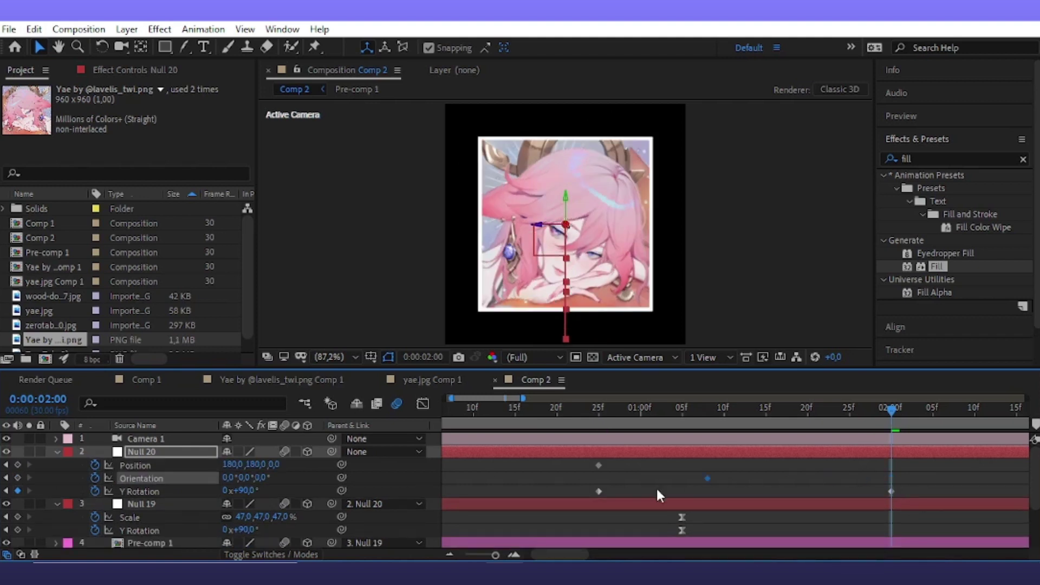
pyautogui.moveTo(892, 478); pyautogui.dragTo(599, 478)
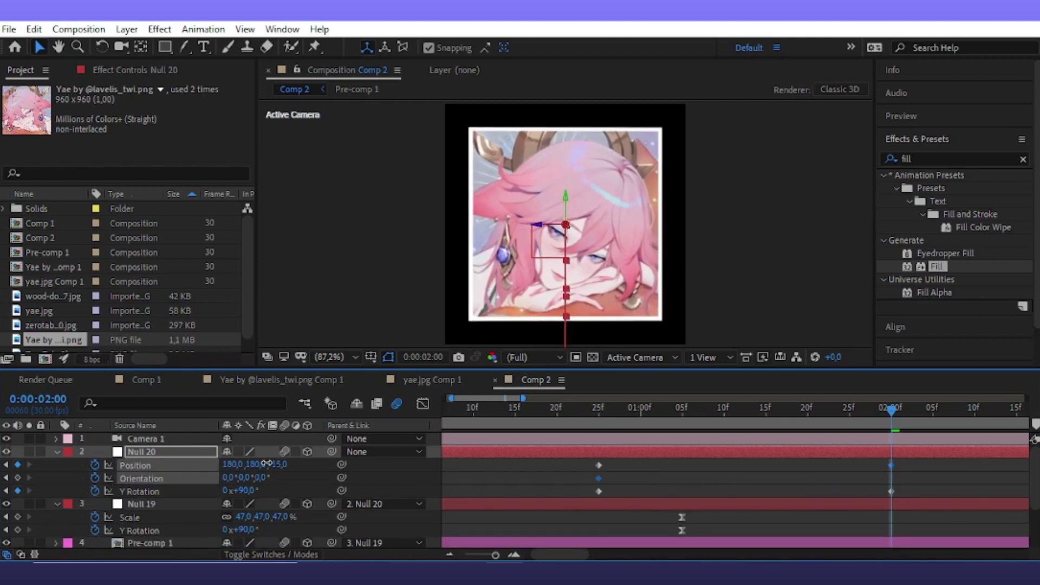
# Set Null 20's Z Orientation to 270° at 2 seconds
pyautogui.moveTo(262, 477); pyautogui.dragTo(246, 491)
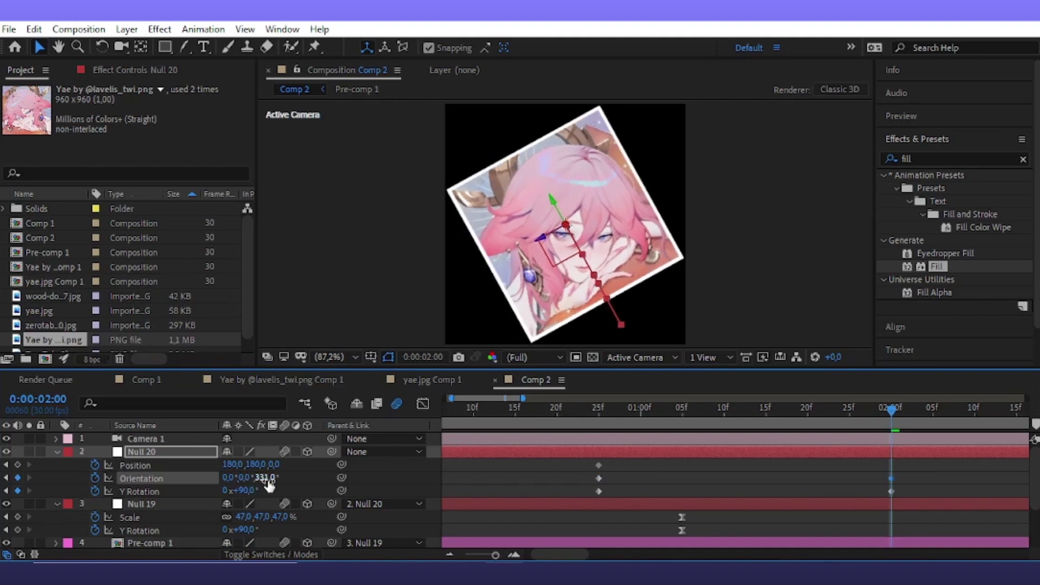
pyautogui.write('320')
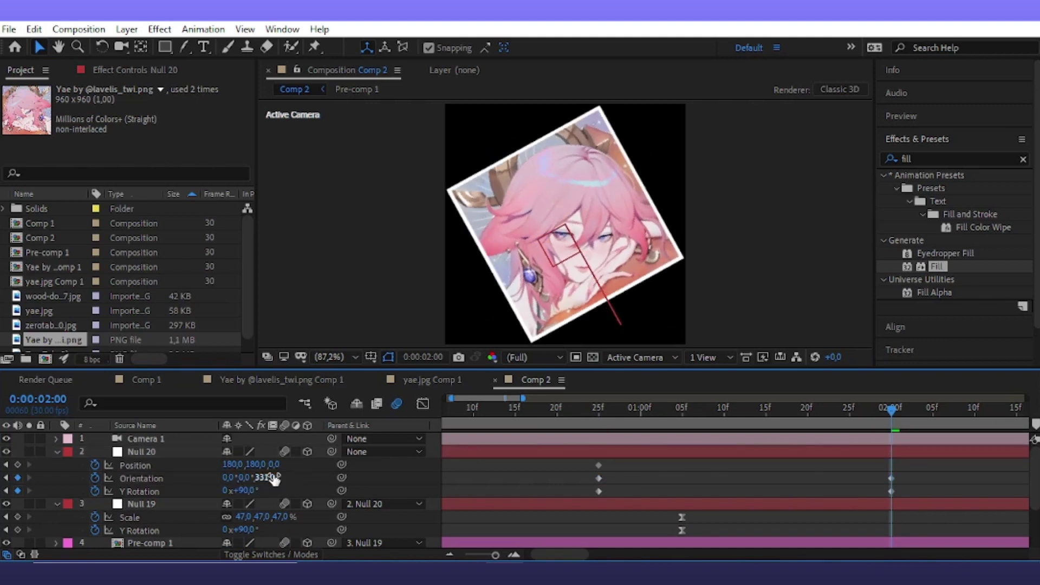
pyautogui.press('Return')
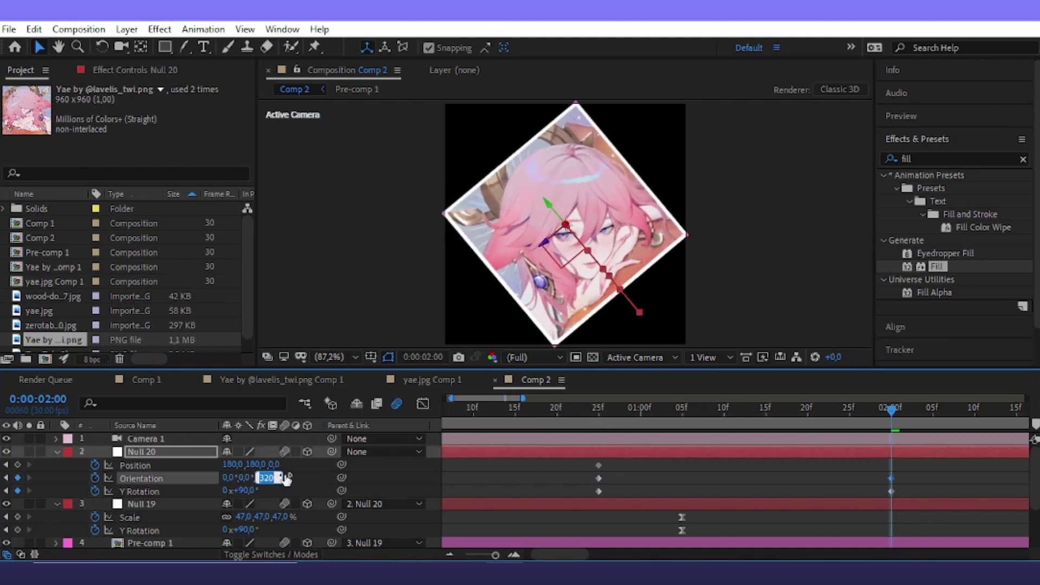
pyautogui.write('270')
pyautogui.press('Return')
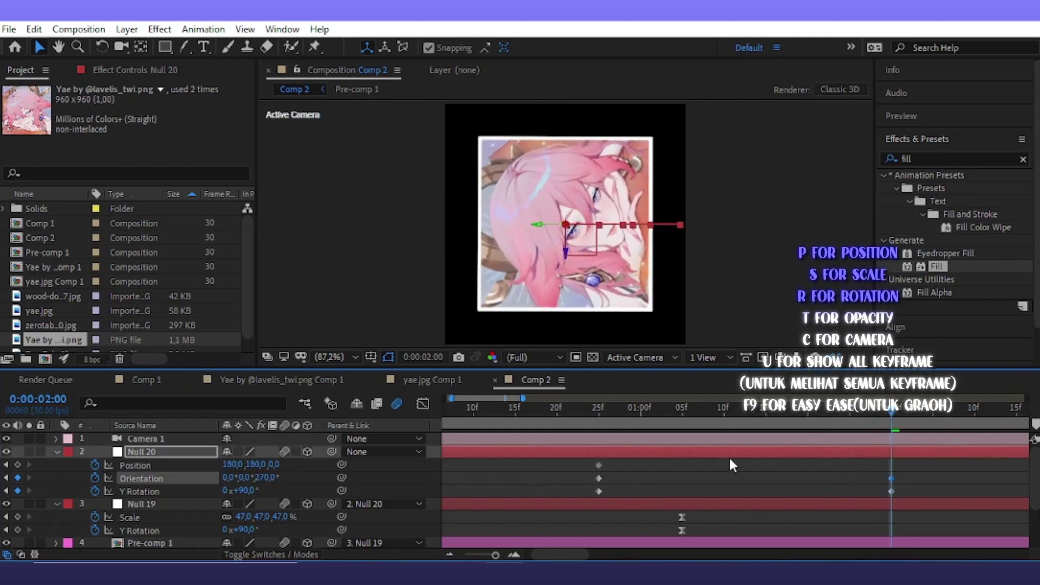
# Bring Null 20 toward the camera to Z -165 and apply Easy Ease to its keyframes
pyautogui.moveTo(274, 465); pyautogui.dragTo(186, 503)
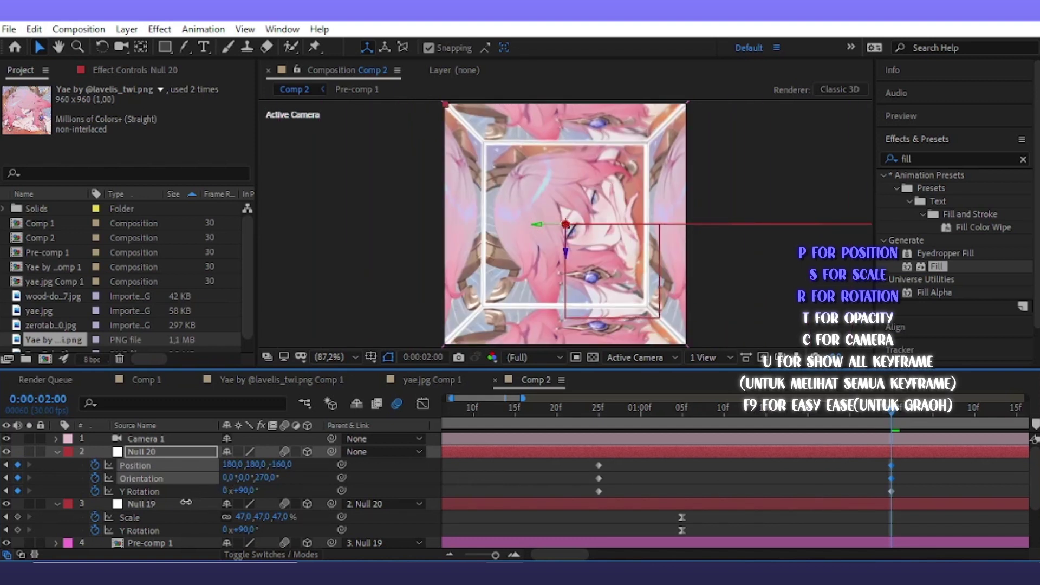
pyautogui.moveTo(186, 502); pyautogui.dragTo(191, 509)
pyautogui.moveTo(921, 462); pyautogui.dragTo(561, 519)
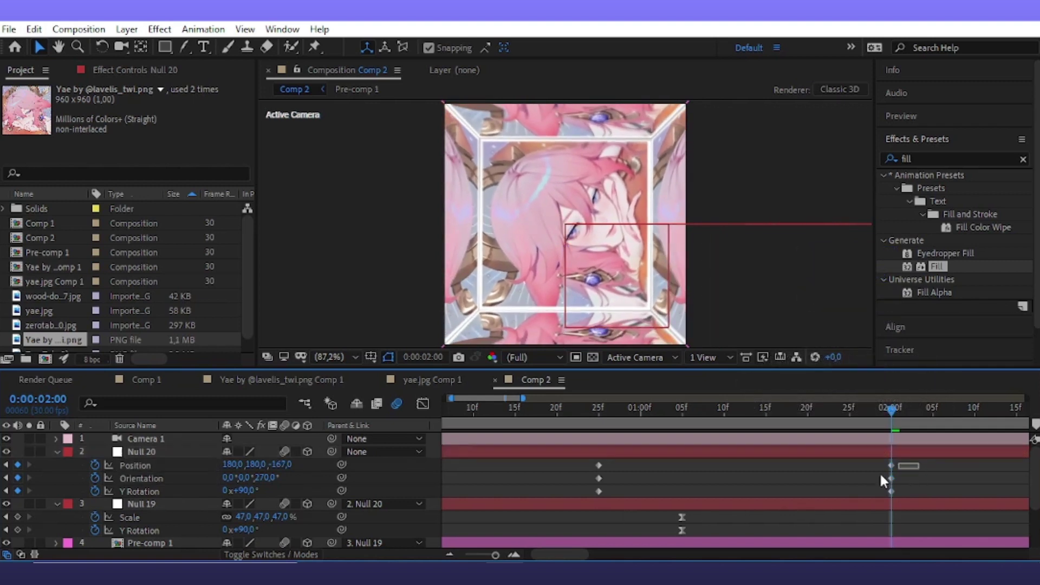
pyautogui.moveTo(910, 463); pyautogui.dragTo(570, 500)
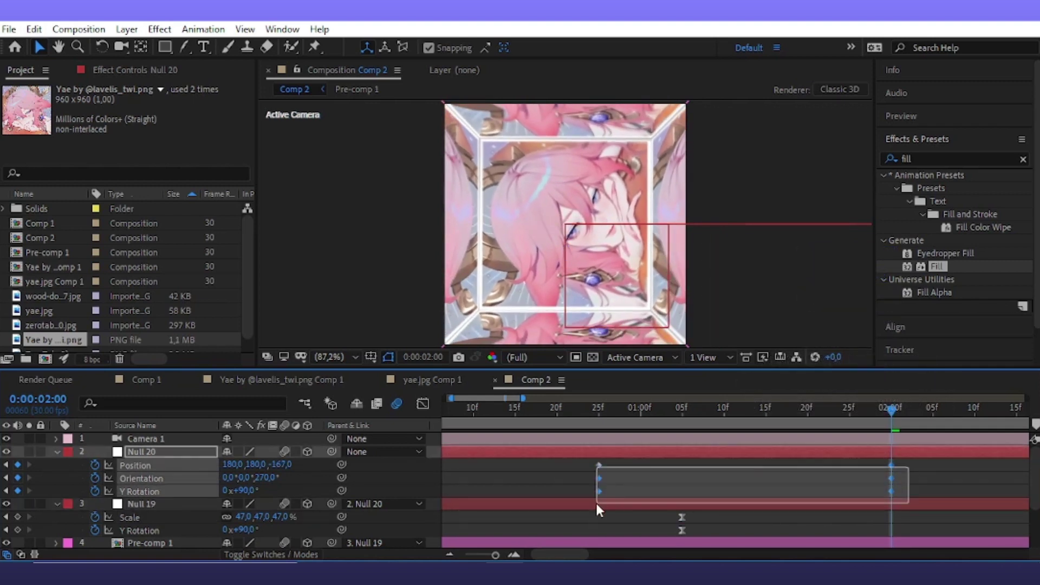
pyautogui.press('F9')
# Drag Null 20's rotation influence handles inward for a sharper speed peak, then preview
pyautogui.click(422, 405)
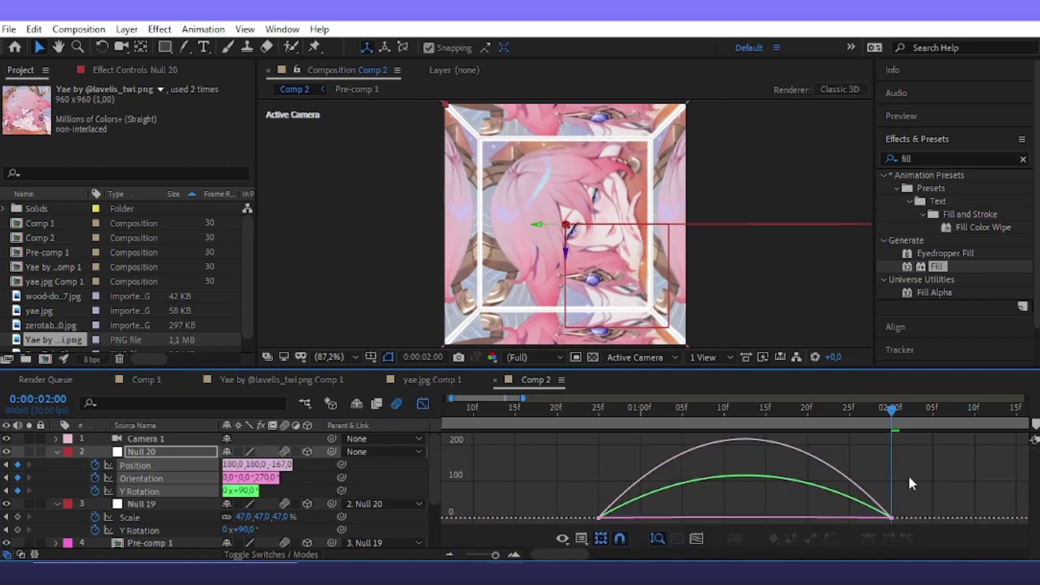
pyautogui.moveTo(691, 513); pyautogui.dragTo(713, 511)
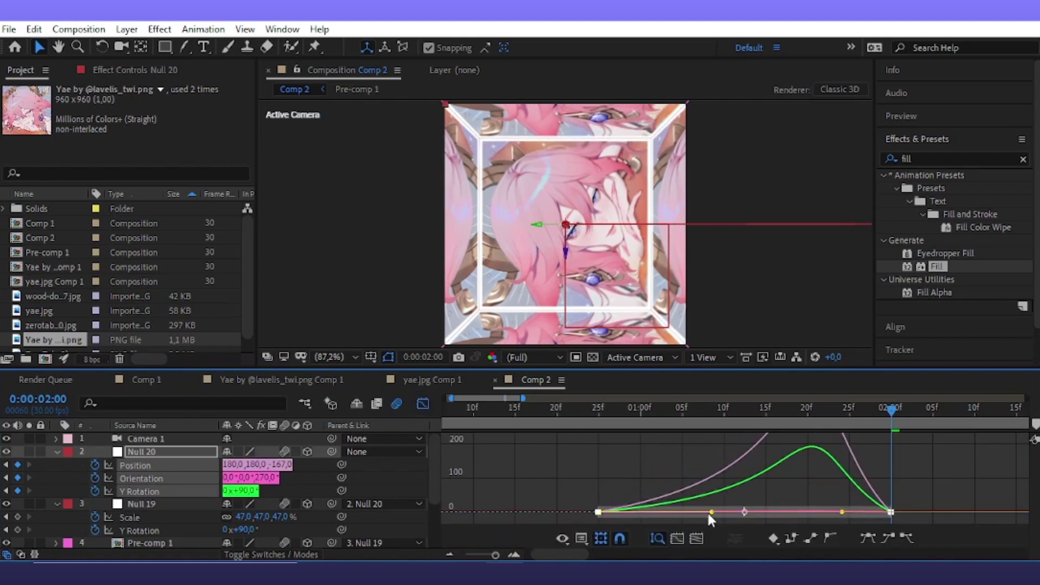
pyautogui.moveTo(843, 512); pyautogui.dragTo(777, 513)
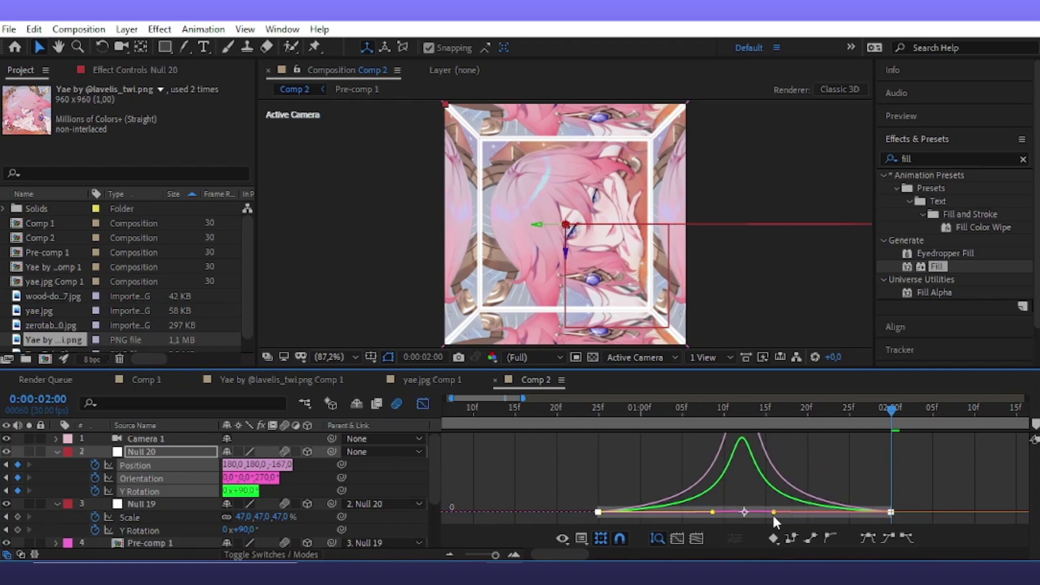
pyautogui.click(427, 402)
pyautogui.click(553, 422)
pyautogui.press('space')
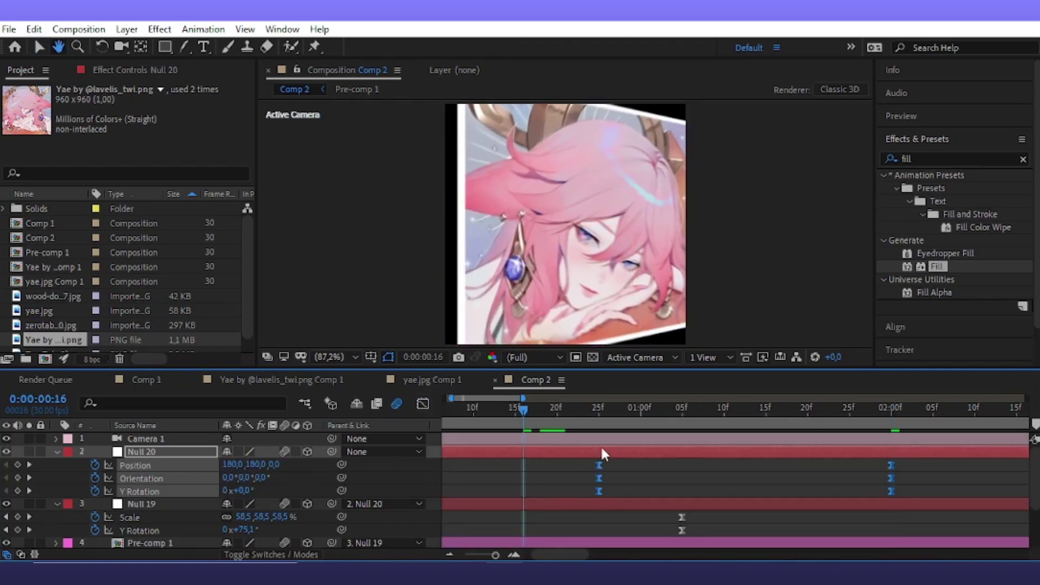
# Select Null 20's Position keyframes, shift them later, and preview up to about 1:06
pyautogui.click(922, 465)
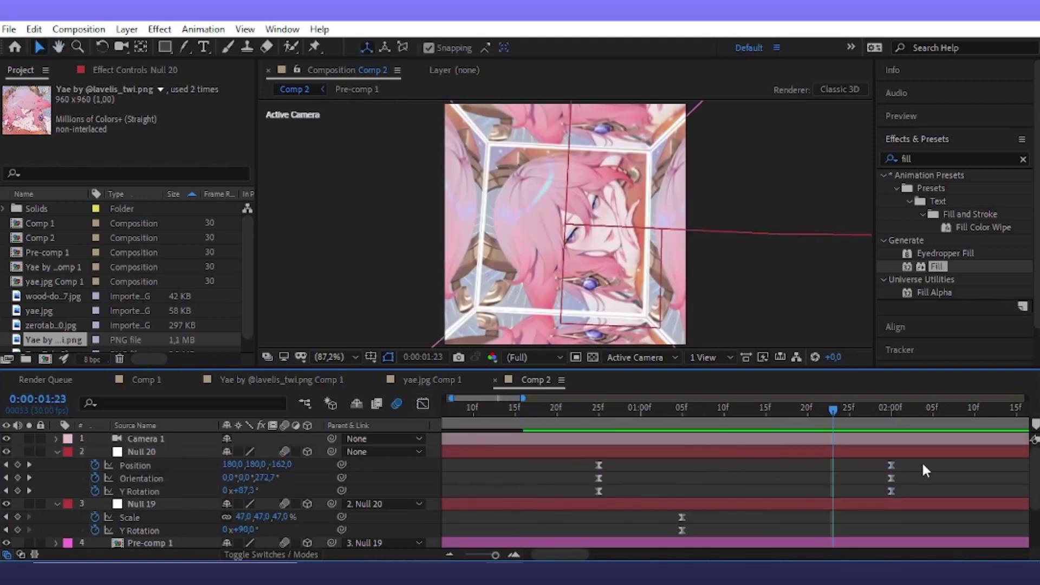
pyautogui.moveTo(926, 467)
pyautogui.mouseDown()
pyautogui.moveTo(599, 466)
pyautogui.moveTo(683, 466)
pyautogui.mouseUp()
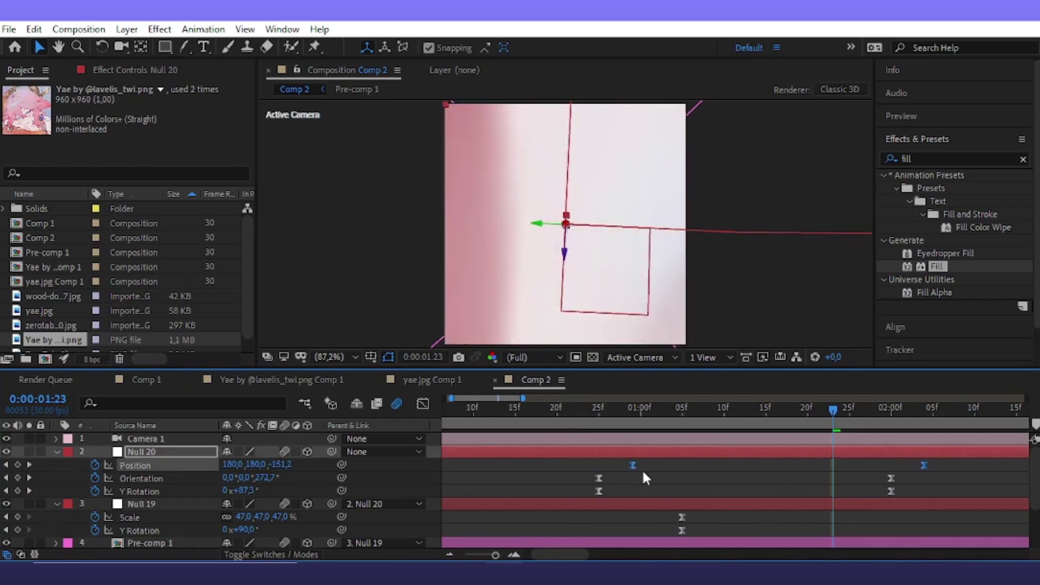
pyautogui.moveTo(669, 428); pyautogui.dragTo(529, 429)
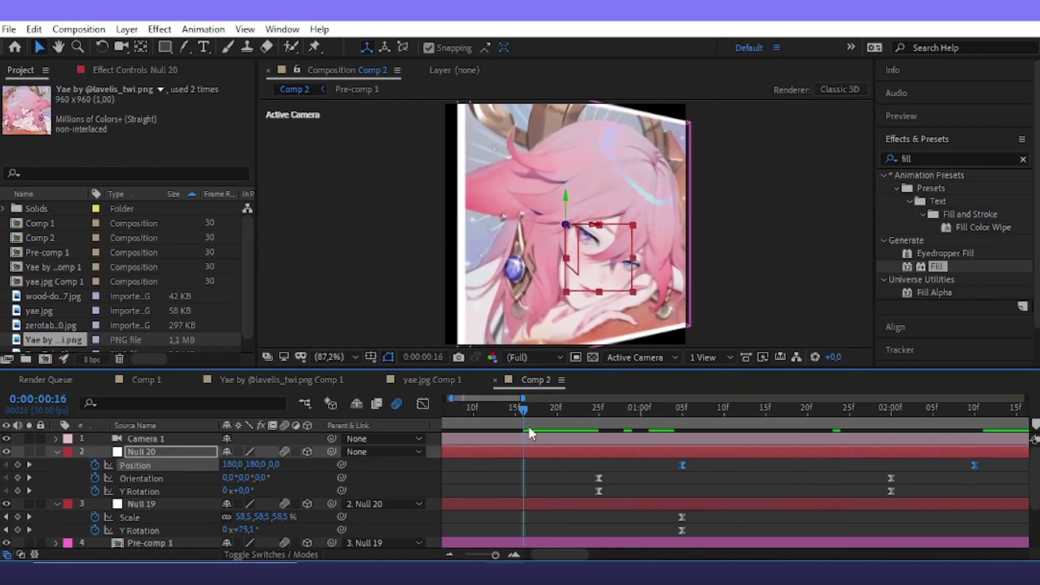
pyautogui.press('-')
pyautogui.press('space')
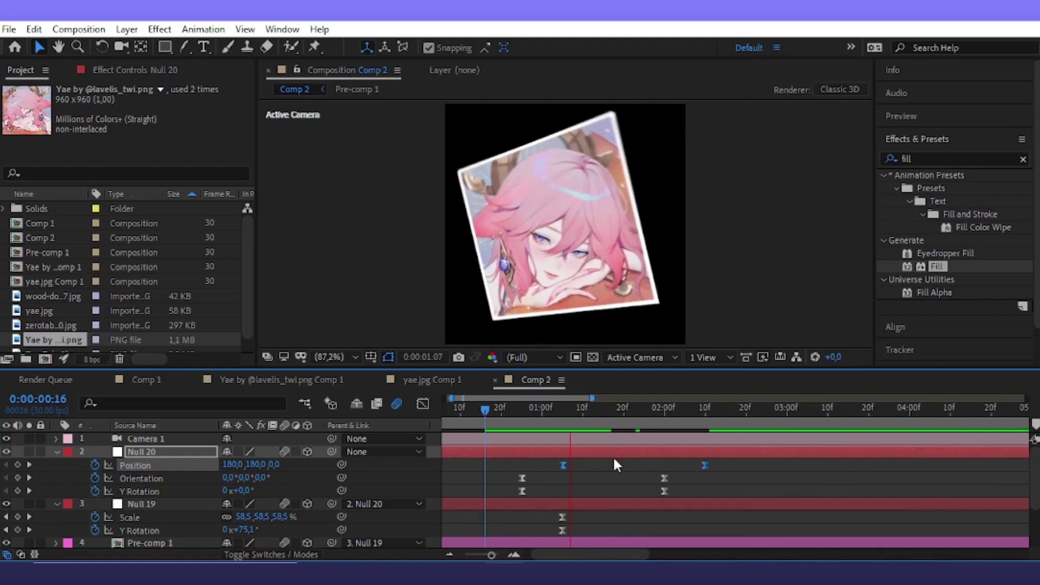
pyautogui.moveTo(710, 406)
pyautogui.mouseDown()
pyautogui.moveTo(565, 434)
pyautogui.moveTo(625, 440)
pyautogui.moveTo(615, 438)
pyautogui.mouseUp()
# Select the Pre-comp 1 face layers and duplicate the top face layer
pyautogui.click(537, 301)
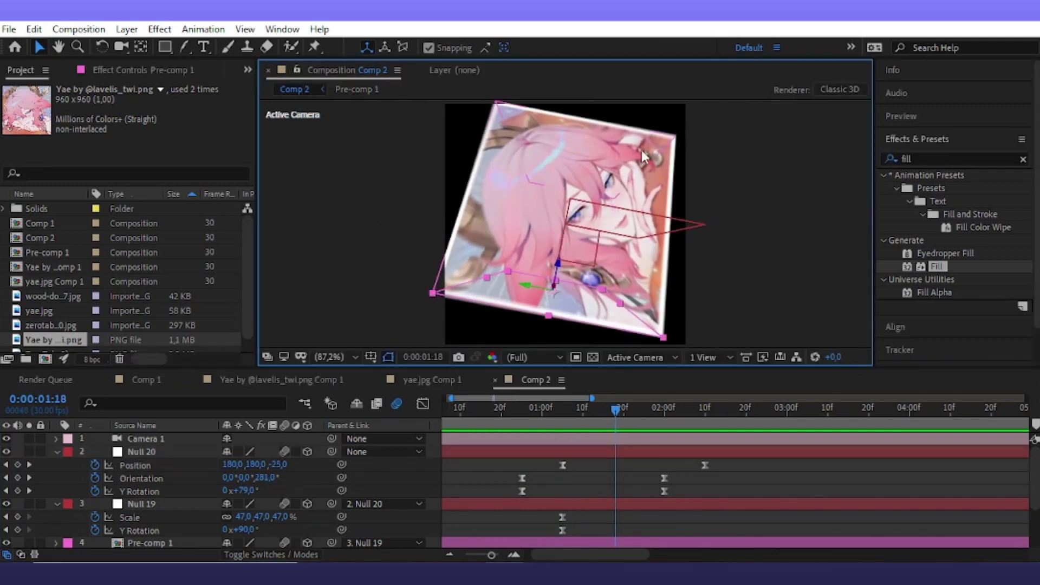
pyautogui.click(573, 196)
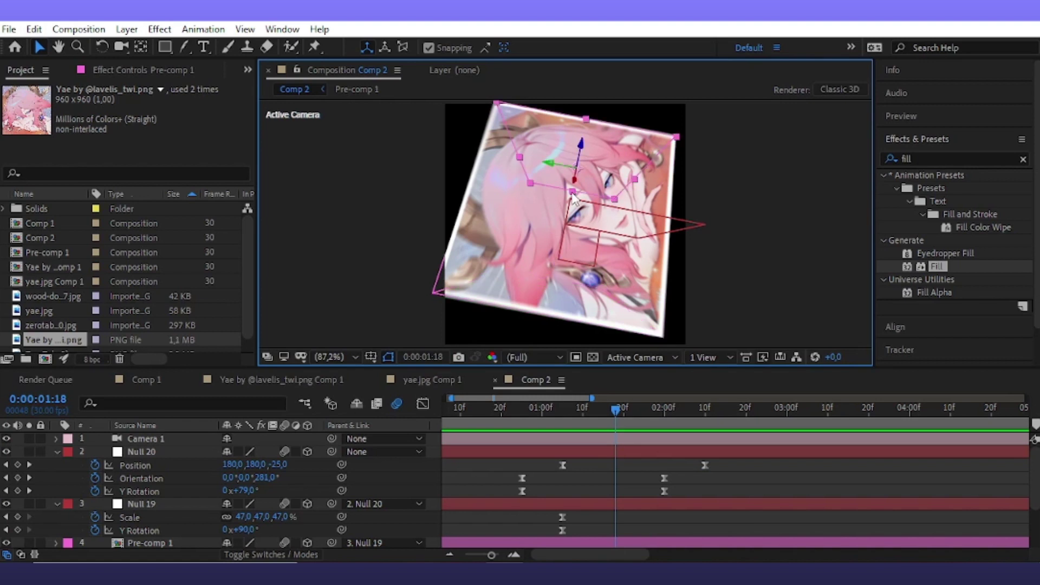
pyautogui.click(614, 543)
pyautogui.hotkey('ctrl', 'd')
pyautogui.hotkey('ctrl', 'd')
pyautogui.hotkey('ctrl', 'd')
pyautogui.scroll(-1, 619, 490)
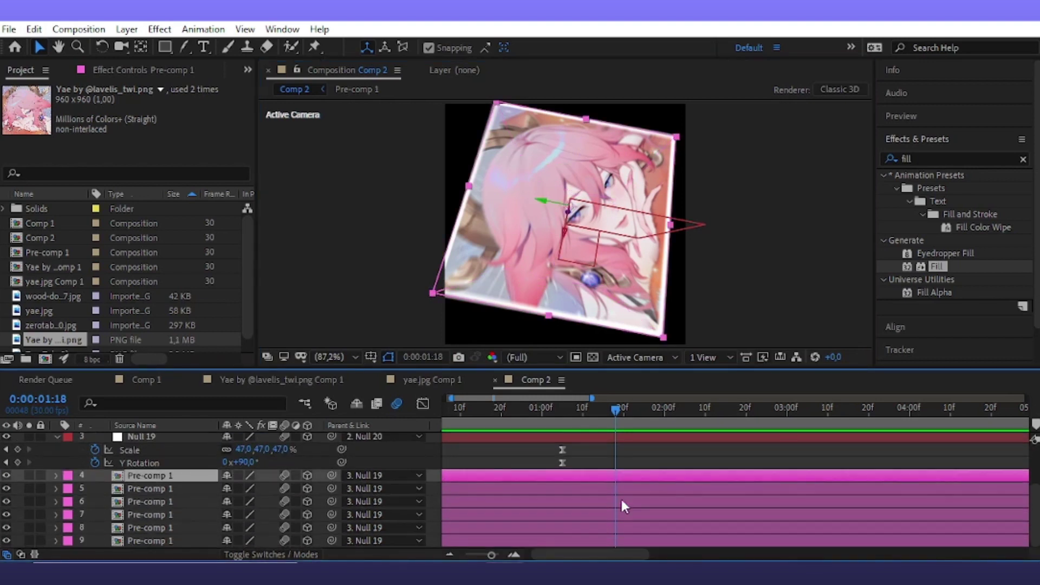
pyautogui.scroll(3, 620, 496)
pyautogui.moveTo(570, 417)
pyautogui.mouseDown()
pyautogui.moveTo(621, 426)
pyautogui.moveTo(611, 428)
pyautogui.mouseUp()
pyautogui.scroll(-2, 600, 475)
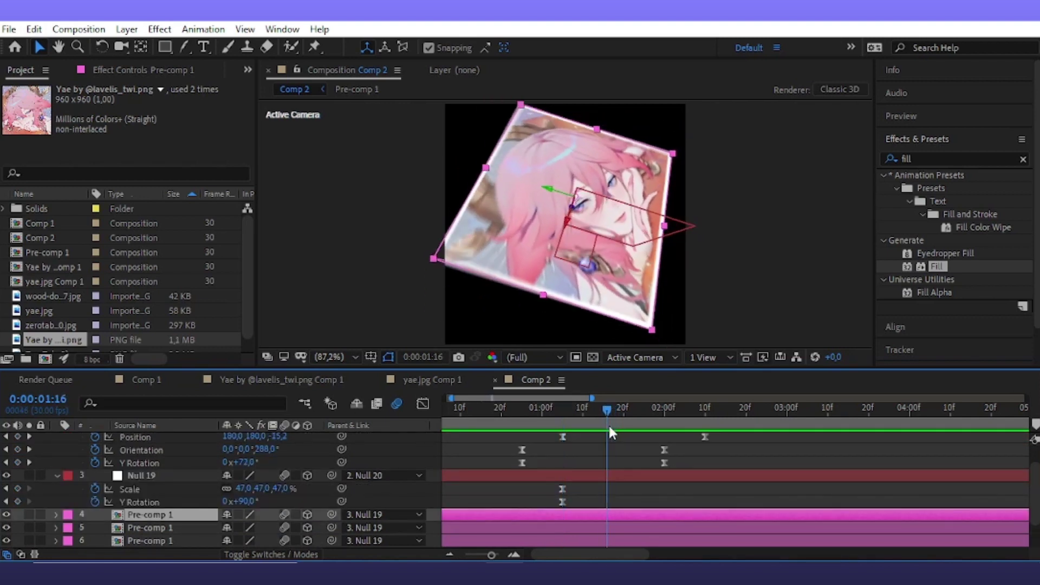
# Draw an elliptical mask across the Pre-comp 1 face and set it to Subtract
pyautogui.moveTo(165, 47); pyautogui.dragTo(238, 77)
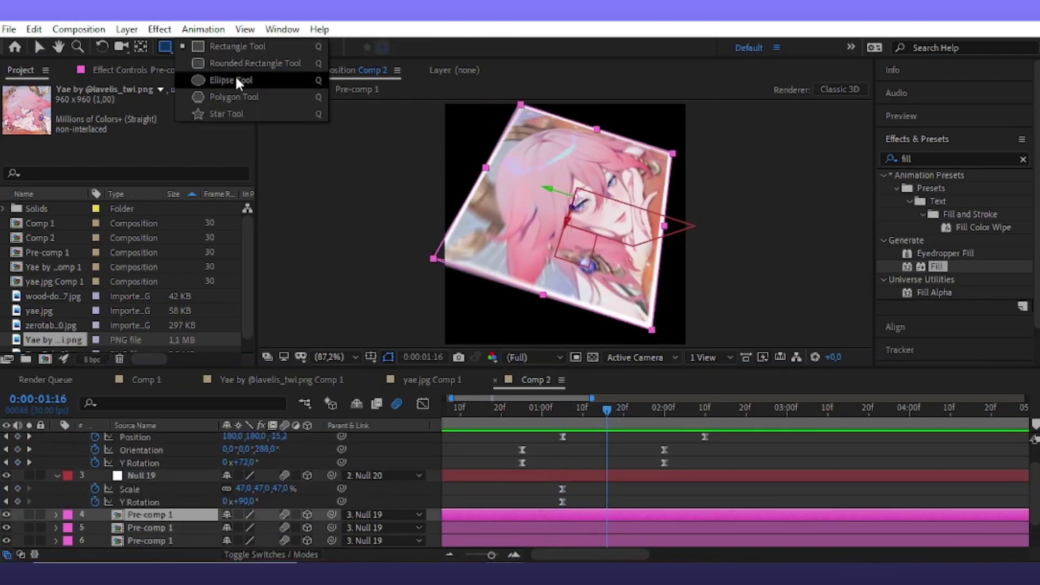
pyautogui.moveTo(522, 102); pyautogui.dragTo(654, 320)
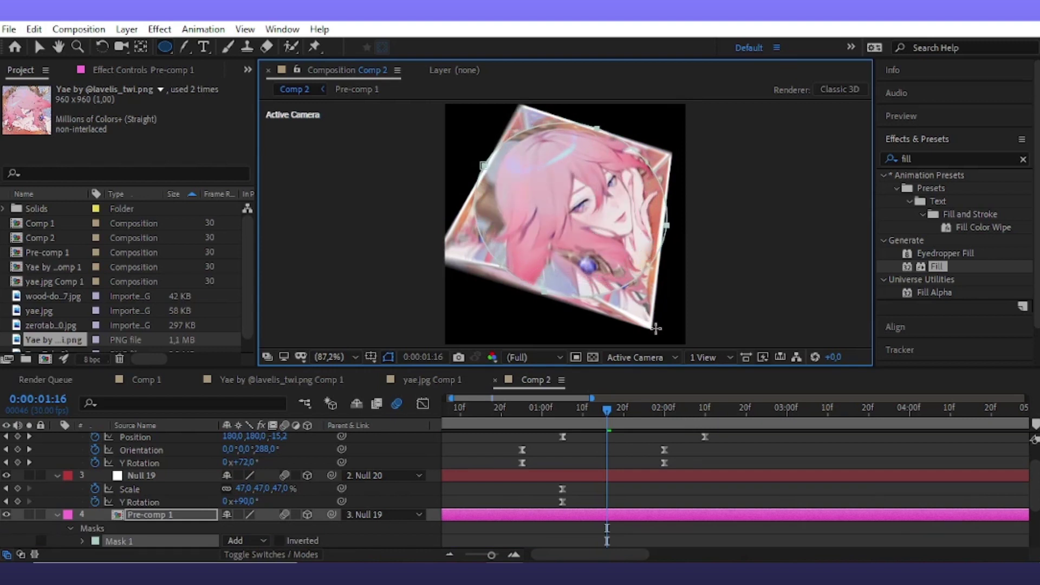
pyautogui.moveTo(654, 321); pyautogui.dragTo(651, 330)
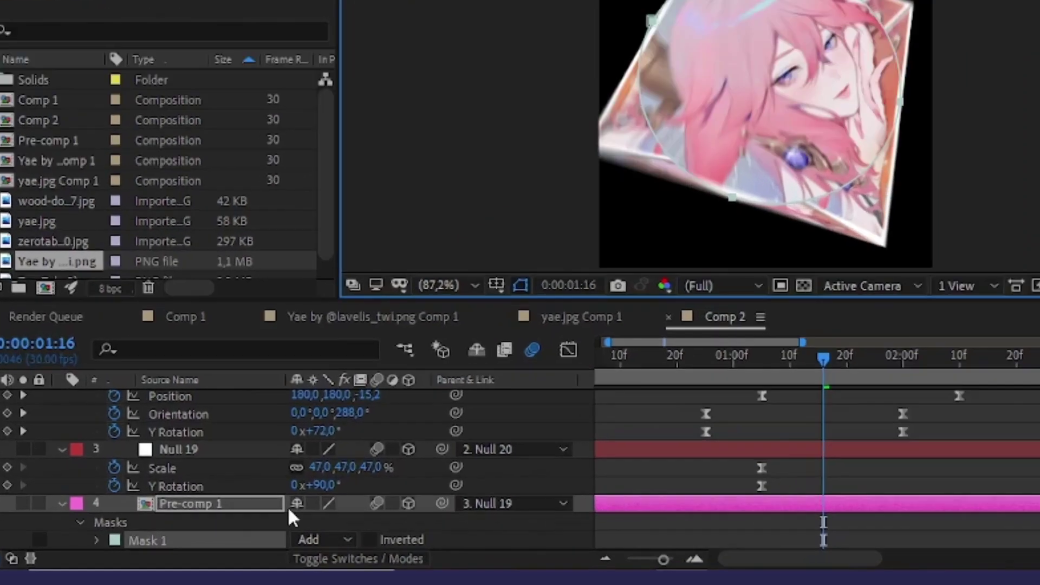
pyautogui.click(241, 541)
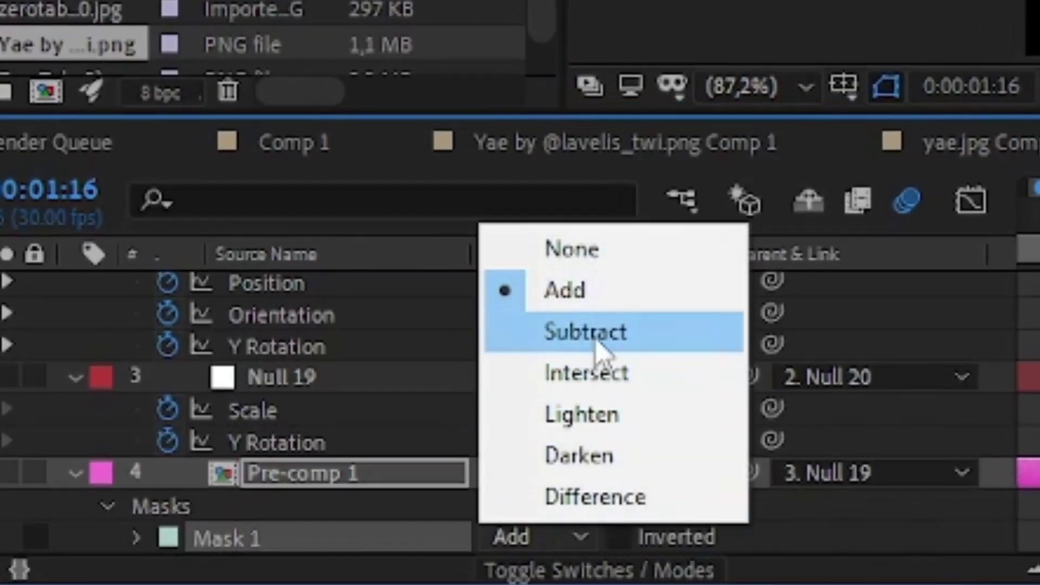
pyautogui.click(598, 336)
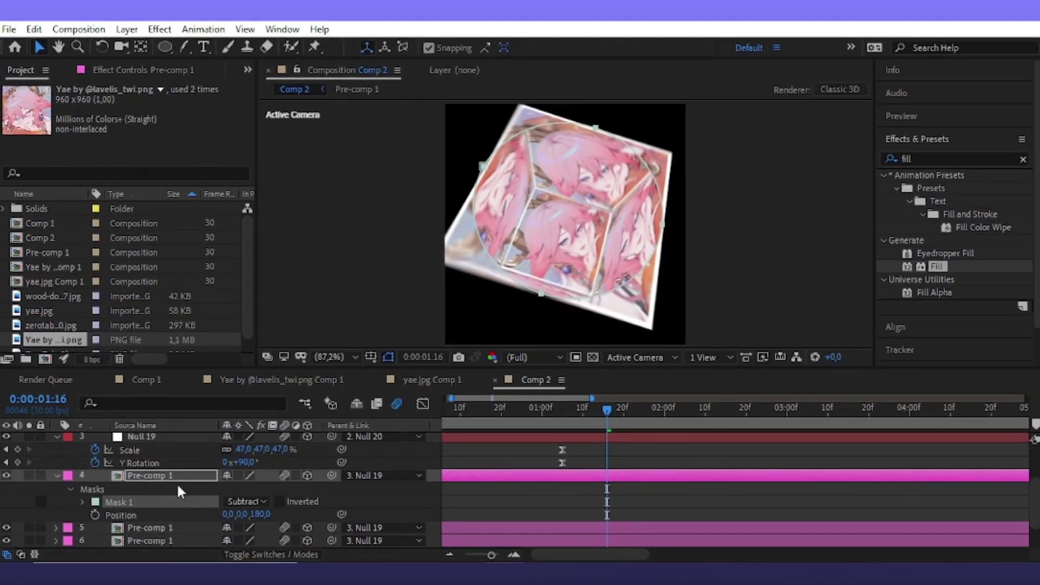
# Set the mask's Mask Expansion to -208 px and start keyframing it
pyautogui.click(182, 480)
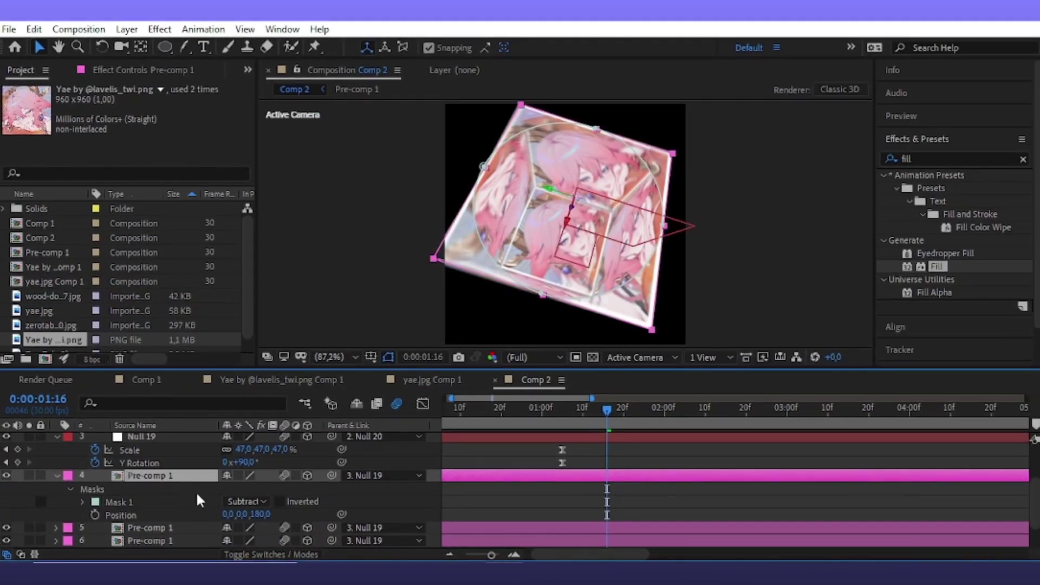
pyautogui.click(84, 503)
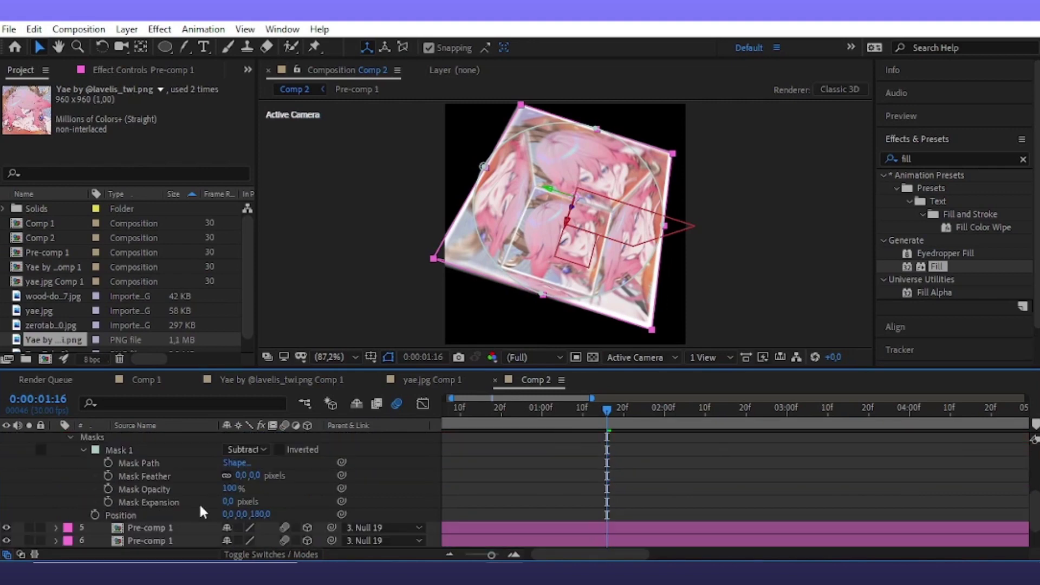
pyautogui.moveTo(233, 502); pyautogui.dragTo(86, 515)
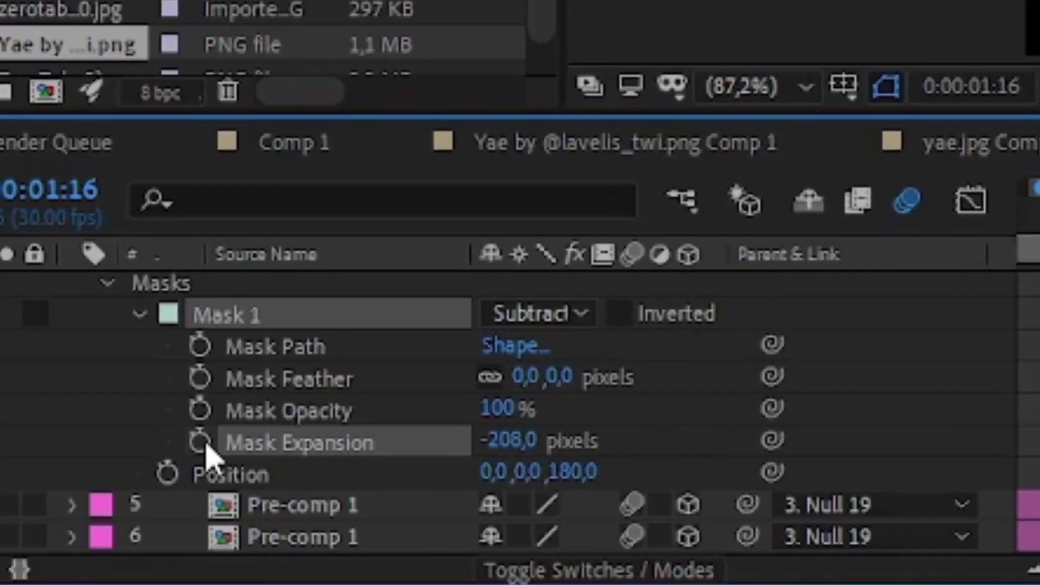
pyautogui.click(108, 502)
pyautogui.scroll(4, 109, 502)
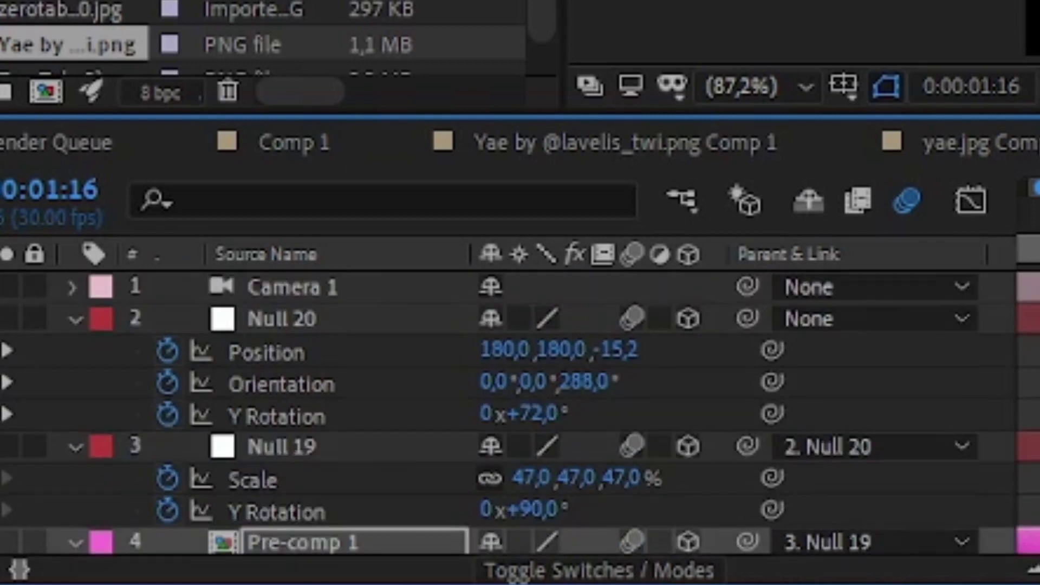
pyautogui.scroll(-3, 488, 412)
pyautogui.scroll(3, 488, 411)
pyautogui.scroll(-3, 488, 412)
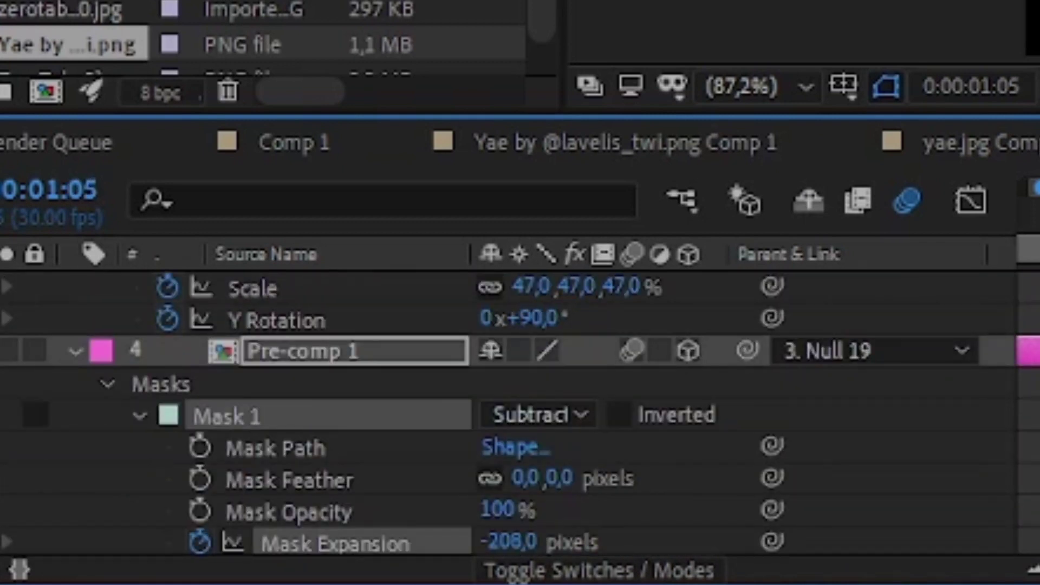
pyautogui.press('u')
pyautogui.scroll(3, 488, 412)
pyautogui.scroll(-3, 488, 411)
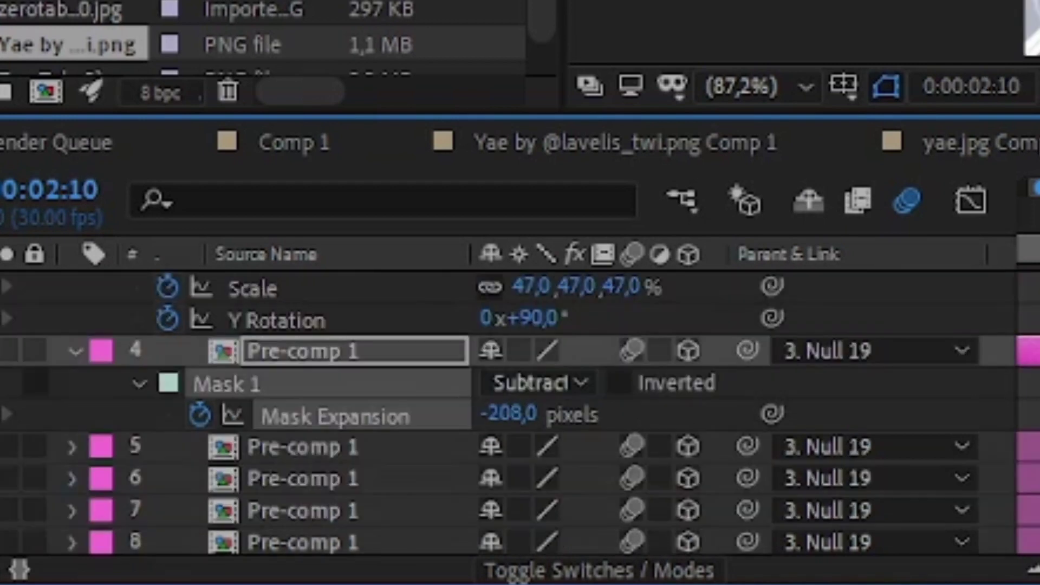
# Add a Mask Expansion keyframe at 106 px and place it at 2:10
pyautogui.press('pageup')
pyautogui.press('pageup')
pyautogui.press('pageup')
pyautogui.press('pageup')
pyautogui.press('pageup')
pyautogui.press('pageup')
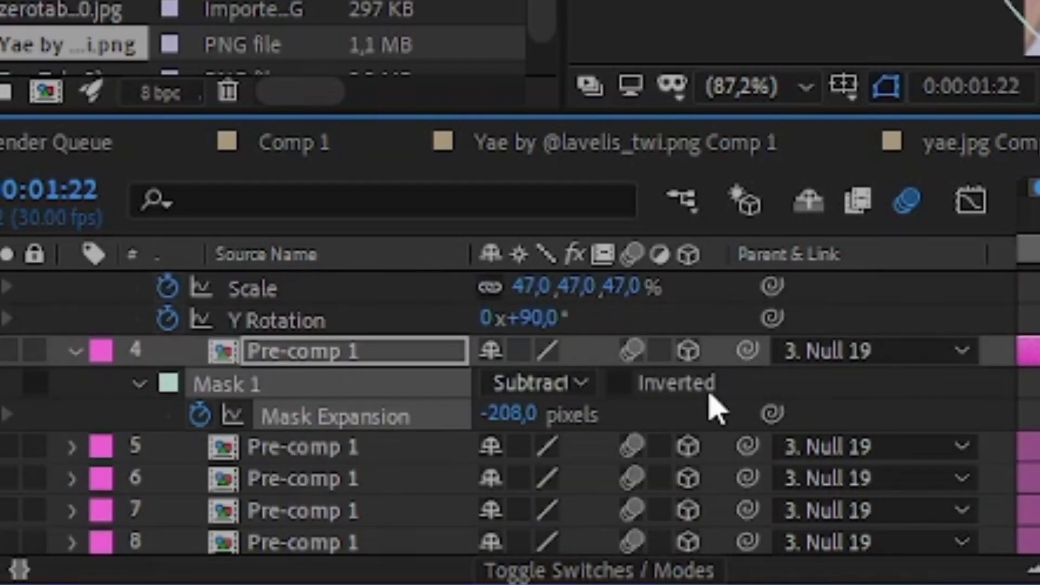
pyautogui.moveTo(506, 415)
pyautogui.mouseDown()
pyautogui.moveTo(799, 392)
pyautogui.moveTo(980, 365)
pyautogui.mouseUp()
pyautogui.scroll(3, 488, 412)
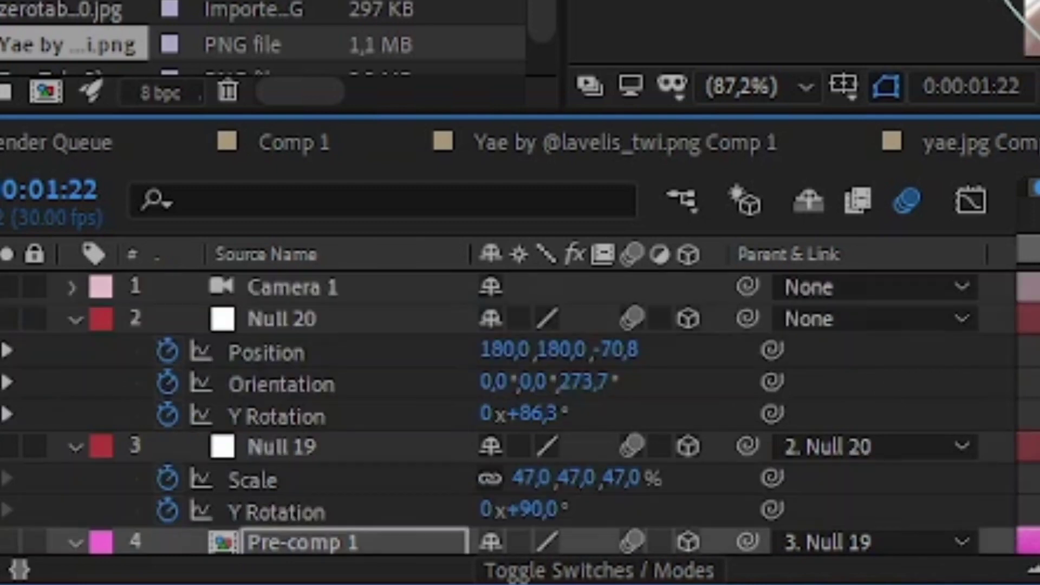
pyautogui.press('pagedown')
pyautogui.press('pagedown')
pyautogui.press('pagedown')
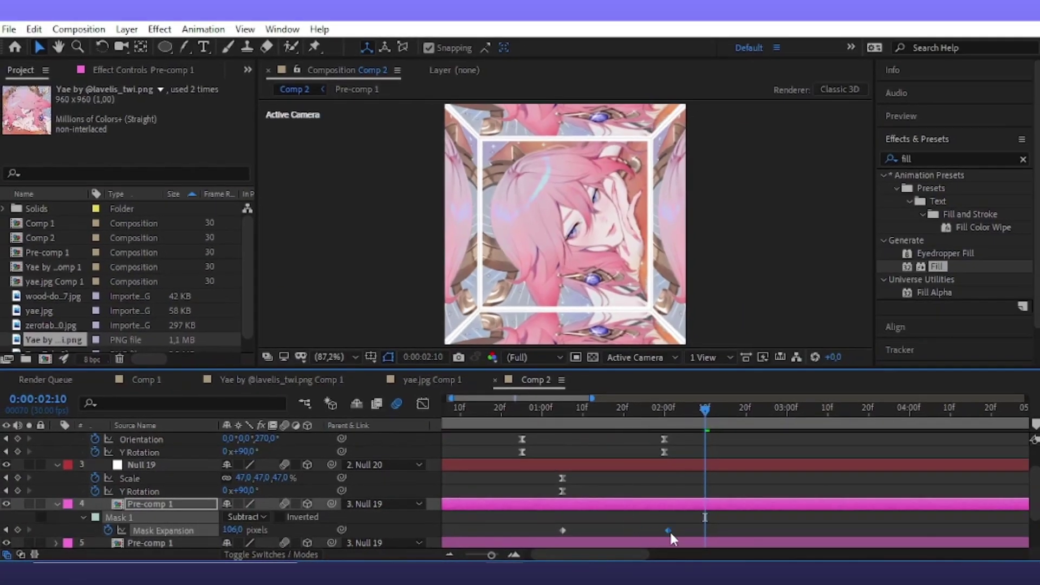
pyautogui.moveTo(670, 531)
pyautogui.mouseDown()
pyautogui.moveTo(704, 533)
pyautogui.moveTo(558, 534)
pyautogui.mouseUp()
# Ease both ends of the Mask Expansion speed curve symmetrically and preview from frame 28
pyautogui.click(423, 404)
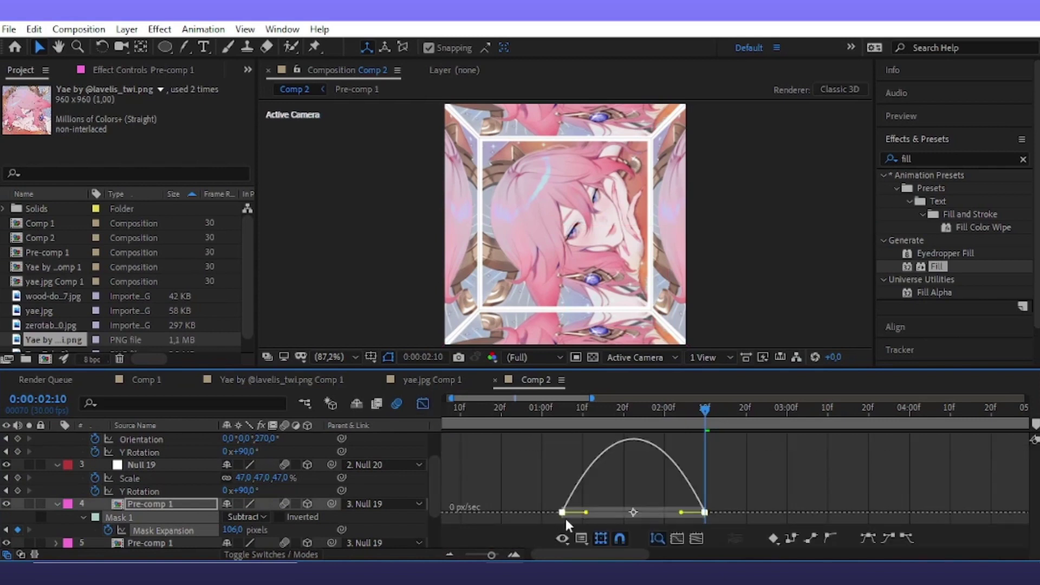
pyautogui.moveTo(566, 512); pyautogui.dragTo(617, 512)
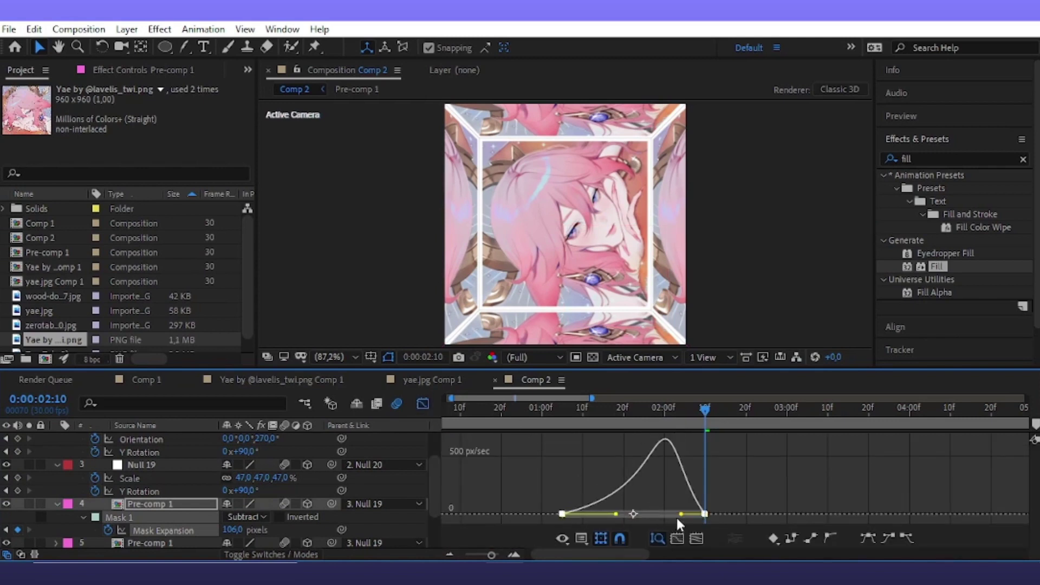
pyautogui.moveTo(681, 515); pyautogui.dragTo(652, 513)
pyautogui.click(535, 418)
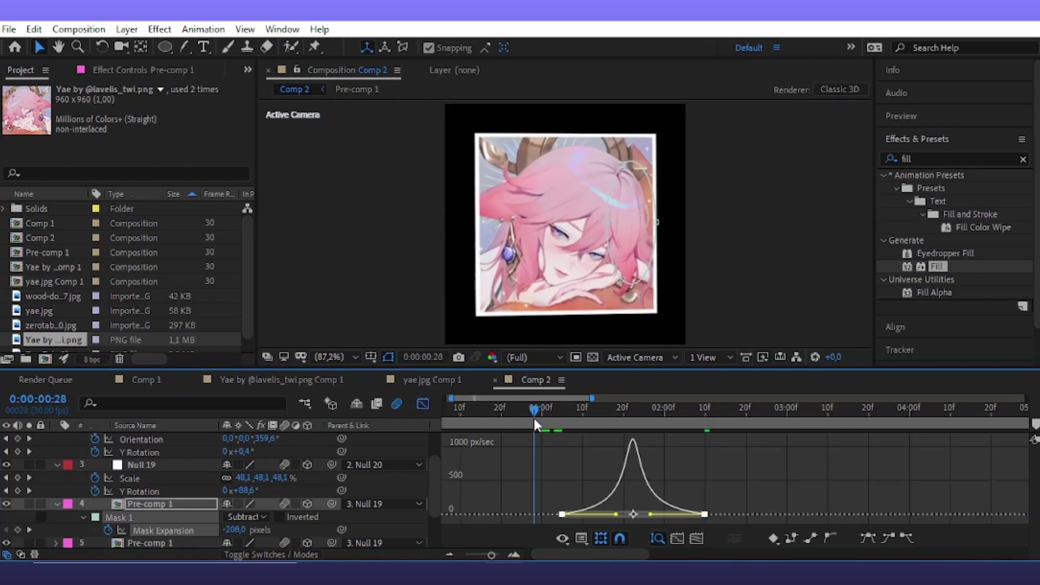
pyautogui.press('space')
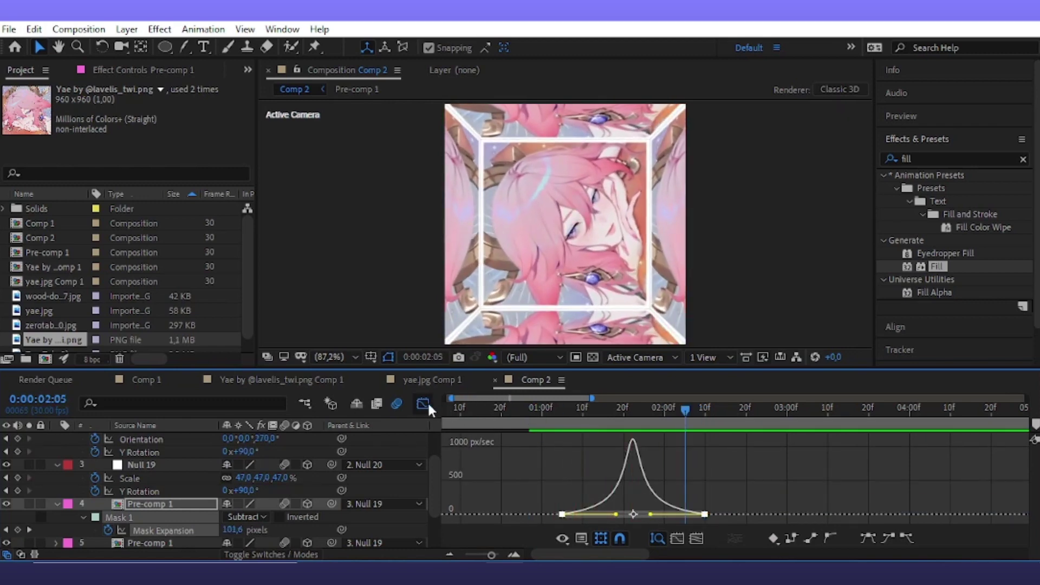
pyautogui.click(423, 404)
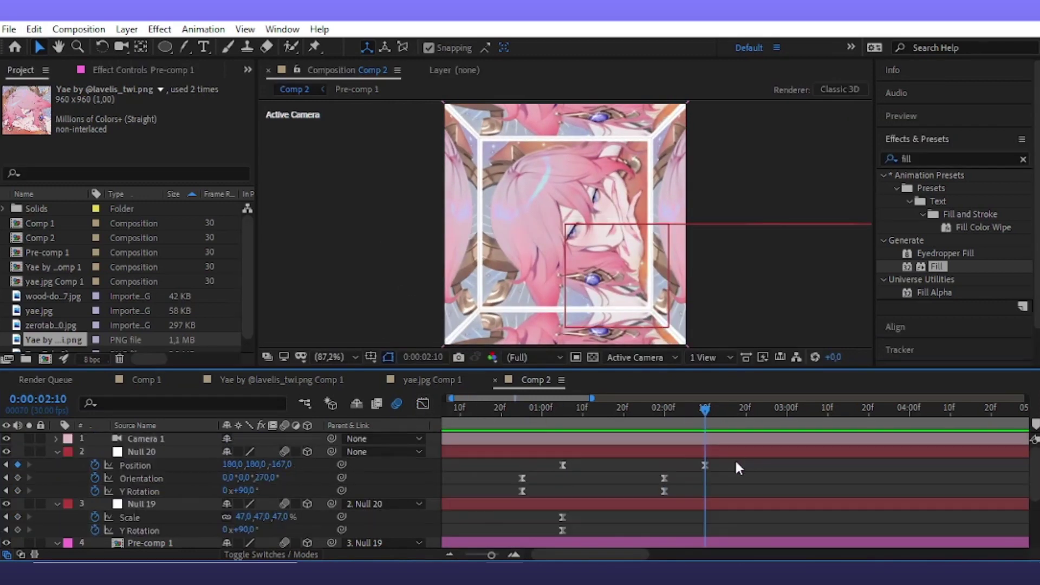
# Add a new null object, Null 21, and parent Null 20 to it
pyautogui.click(726, 452)
pyautogui.click(126, 29)
pyautogui.moveTo(157, 44)
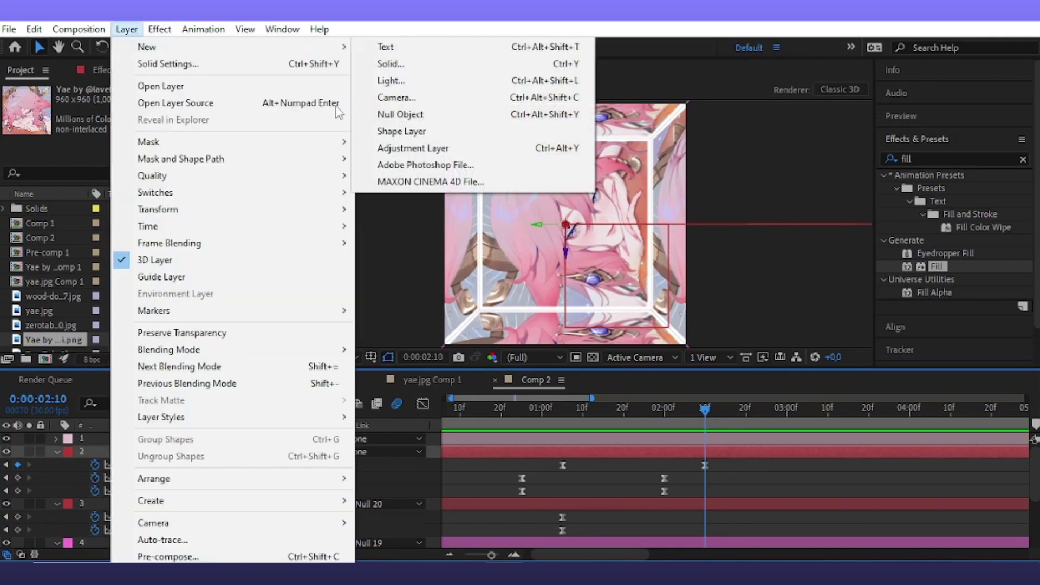
pyautogui.click(412, 112)
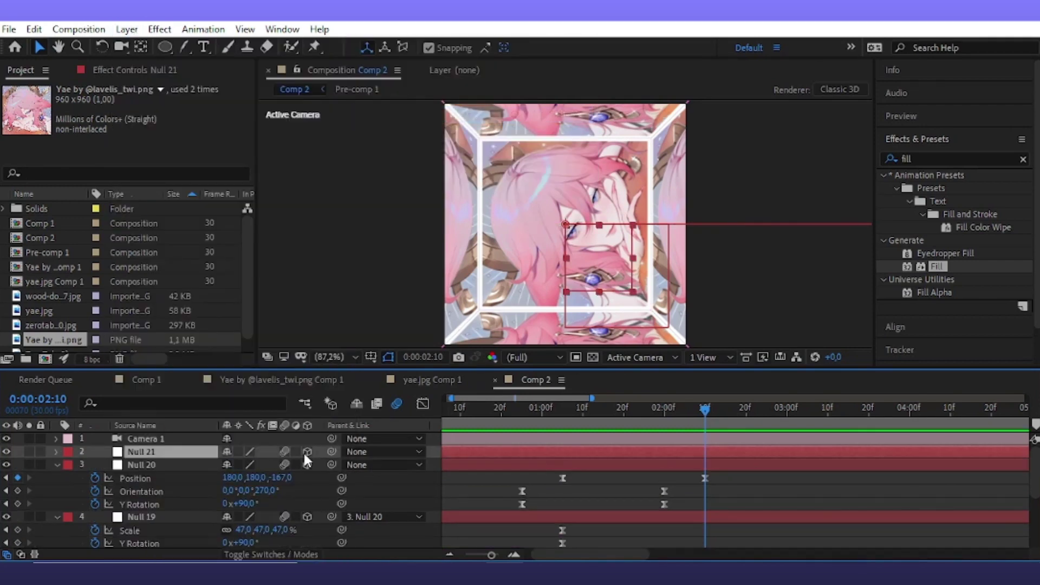
pyautogui.moveTo(330, 464); pyautogui.dragTo(157, 452)
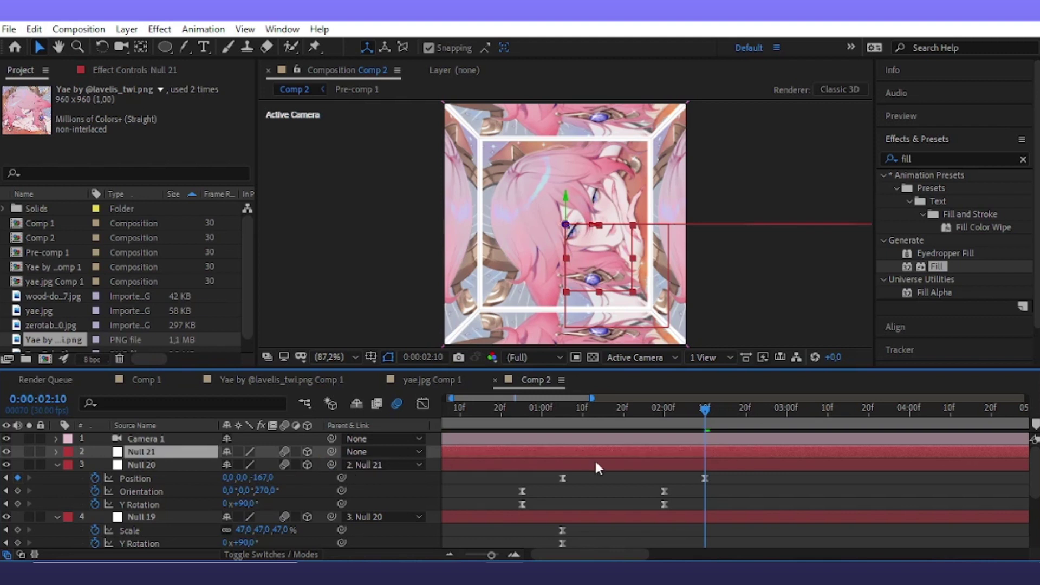
# In Custom View 1, move Null 21's anchor point to the cube's centre, then return to Active Camera
pyautogui.click(635, 358)
pyautogui.click(664, 518)
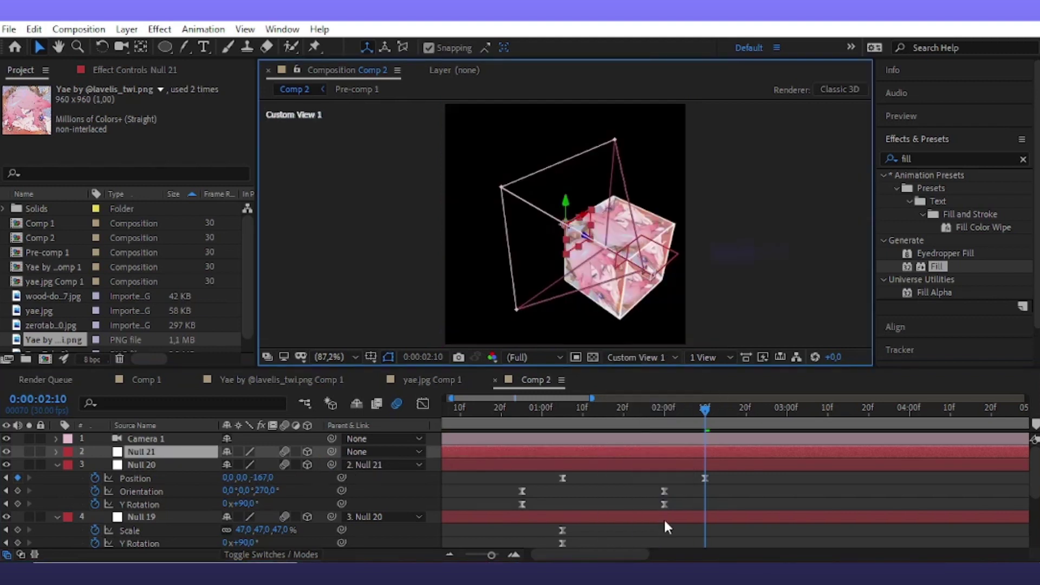
pyautogui.click(679, 451)
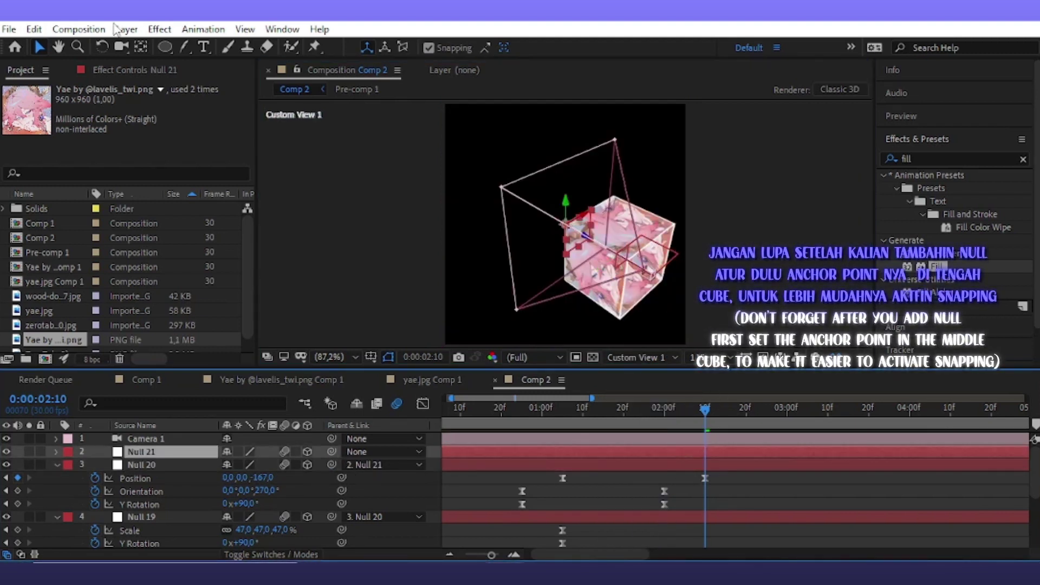
pyautogui.click(142, 46)
pyautogui.moveTo(577, 239); pyautogui.dragTo(616, 259)
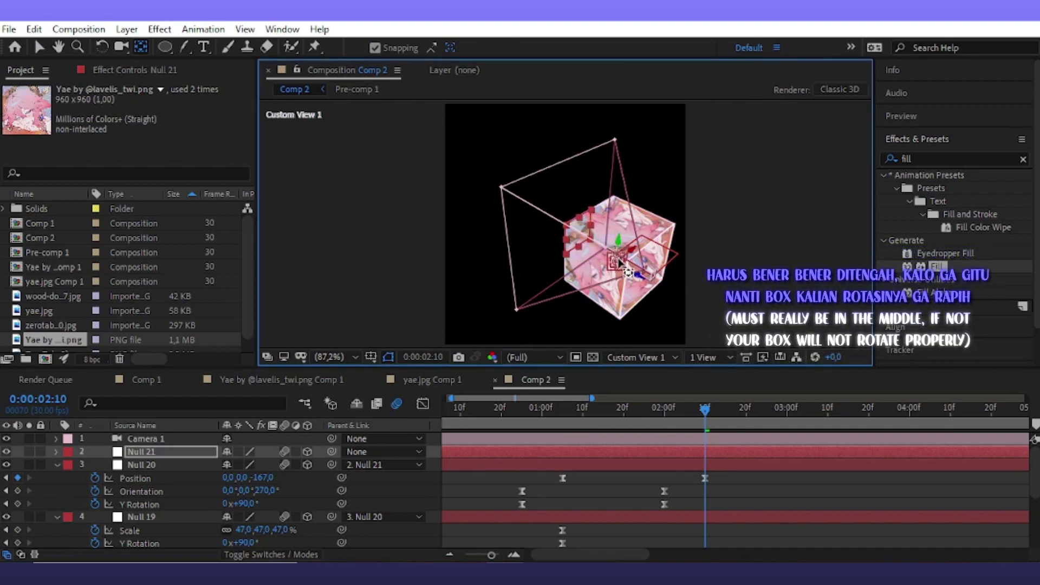
pyautogui.click(641, 358)
pyautogui.click(642, 396)
pyautogui.press('v')
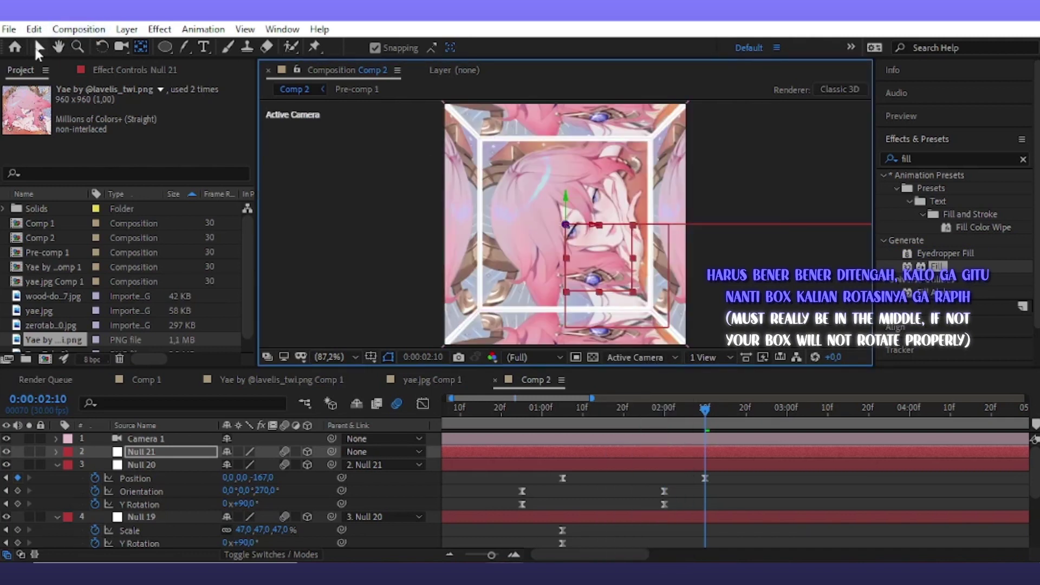
pyautogui.click(184, 453)
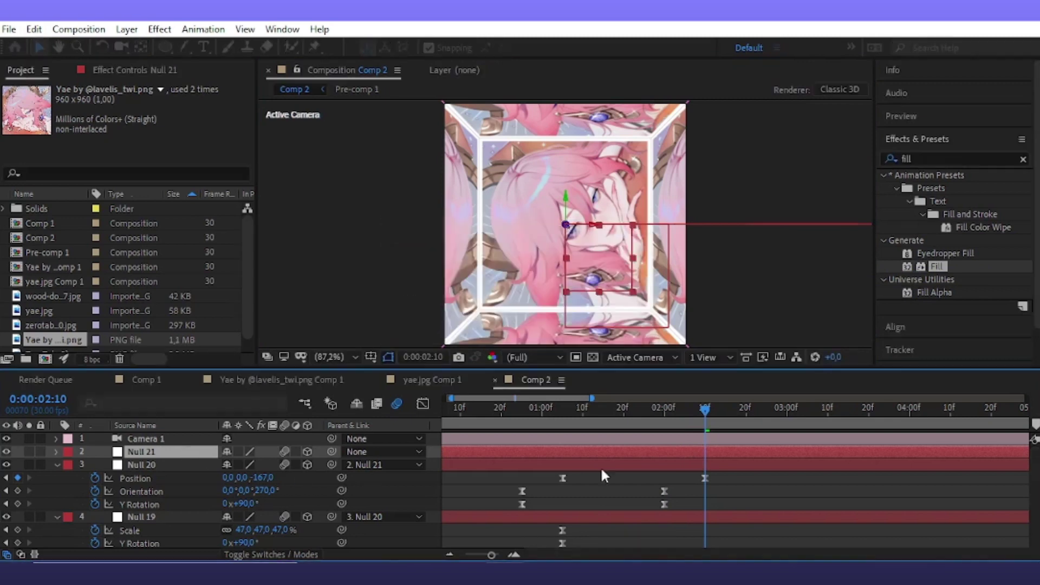
pyautogui.click(666, 411)
# Keyframe Null 21's X Rotation at 90° at 3:10
pyautogui.press('r')
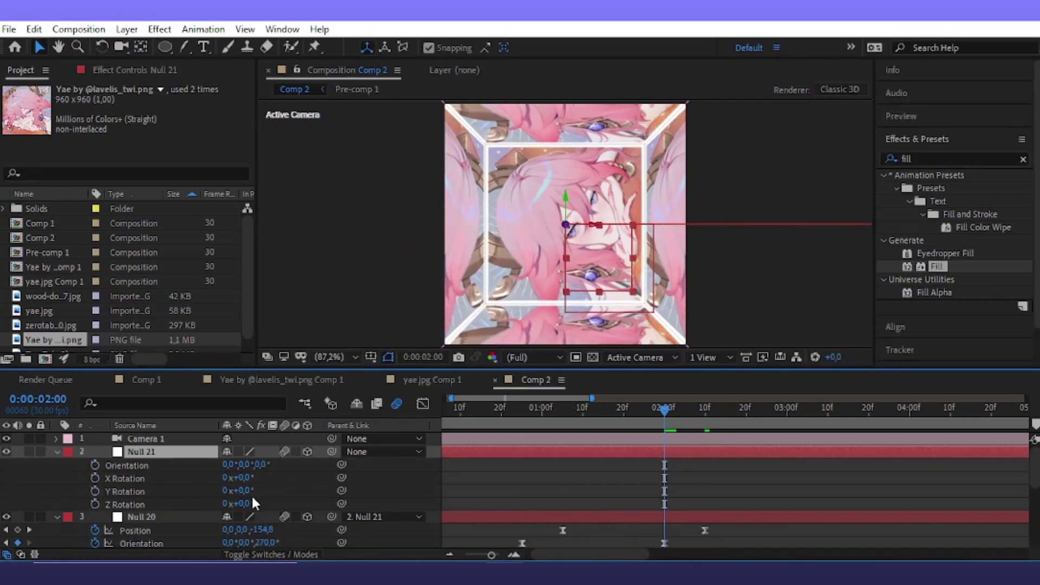
pyautogui.moveTo(243, 478); pyautogui.dragTo(282, 478)
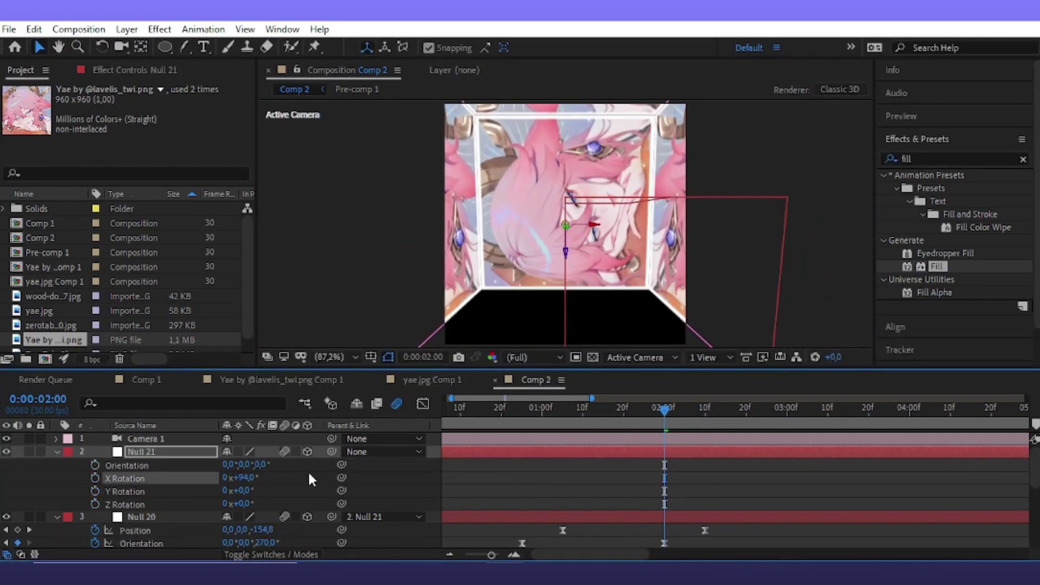
pyautogui.hotkey('ctrl', 'z')
pyautogui.press('r')
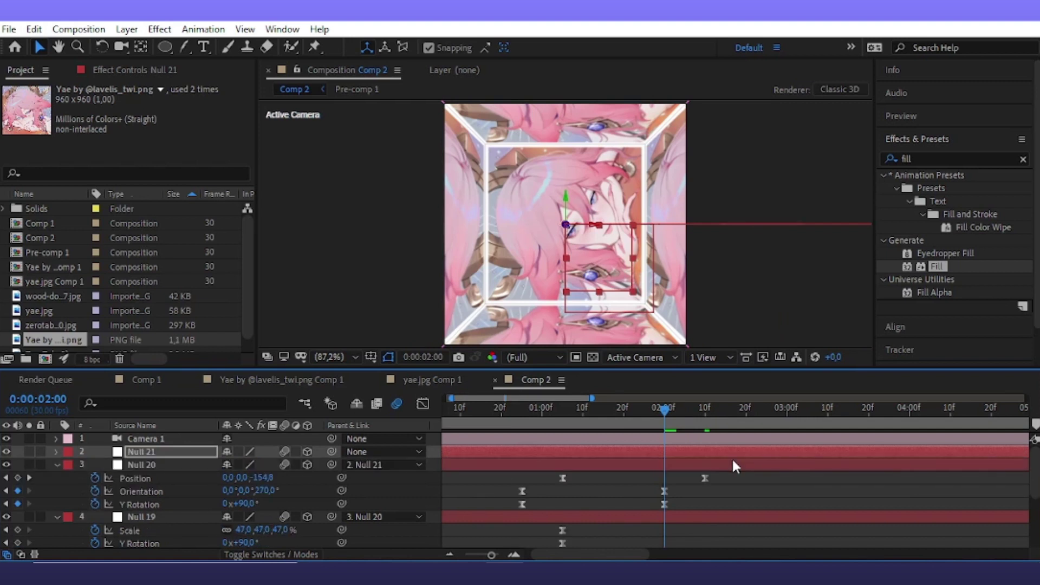
pyautogui.press('u')
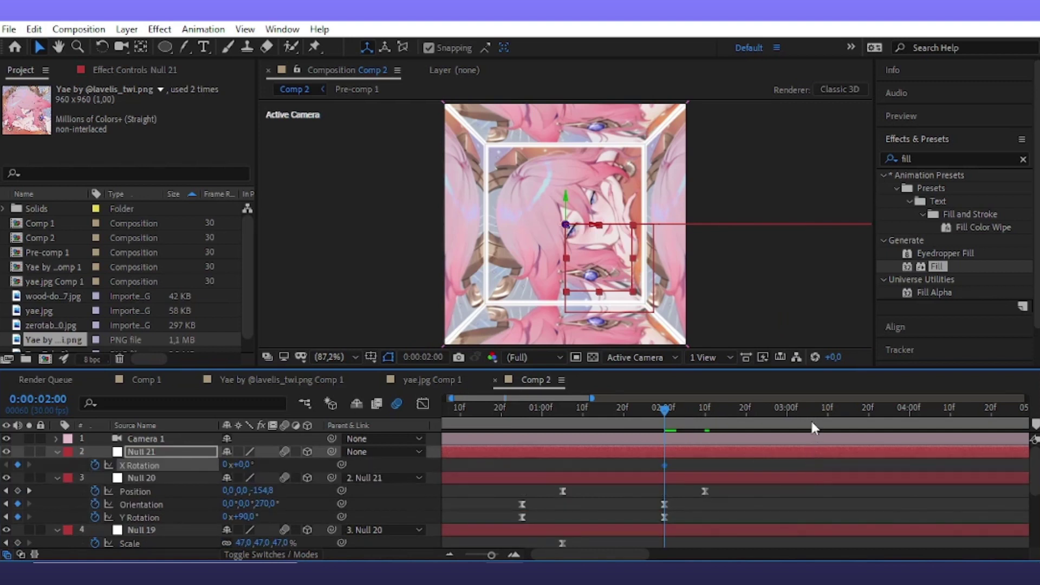
pyautogui.click(827, 419)
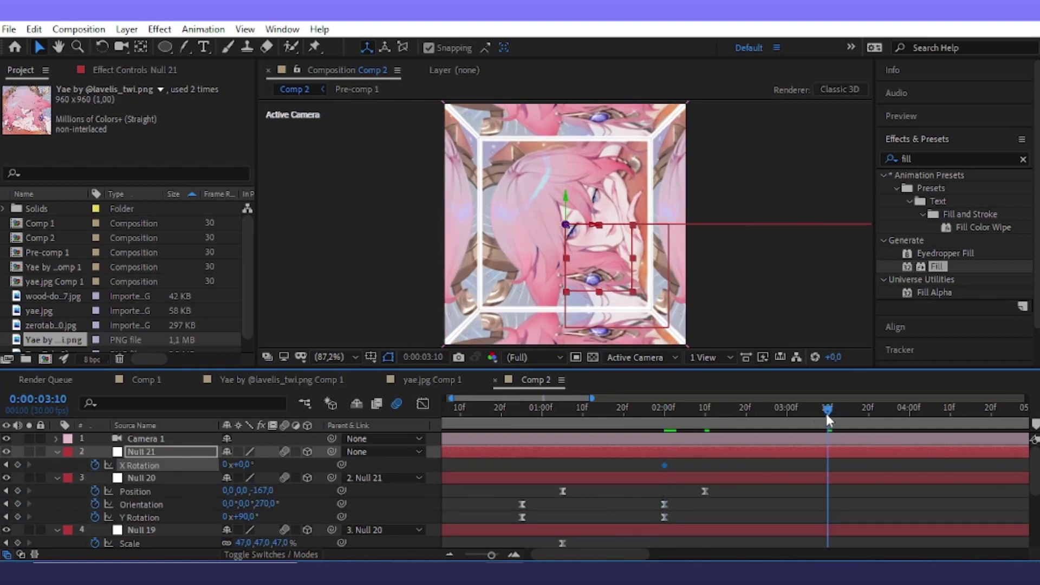
pyautogui.moveTo(827, 414)
pyautogui.mouseDown()
pyautogui.moveTo(787, 424)
pyautogui.moveTo(827, 434)
pyautogui.mouseUp()
pyautogui.click(762, 470)
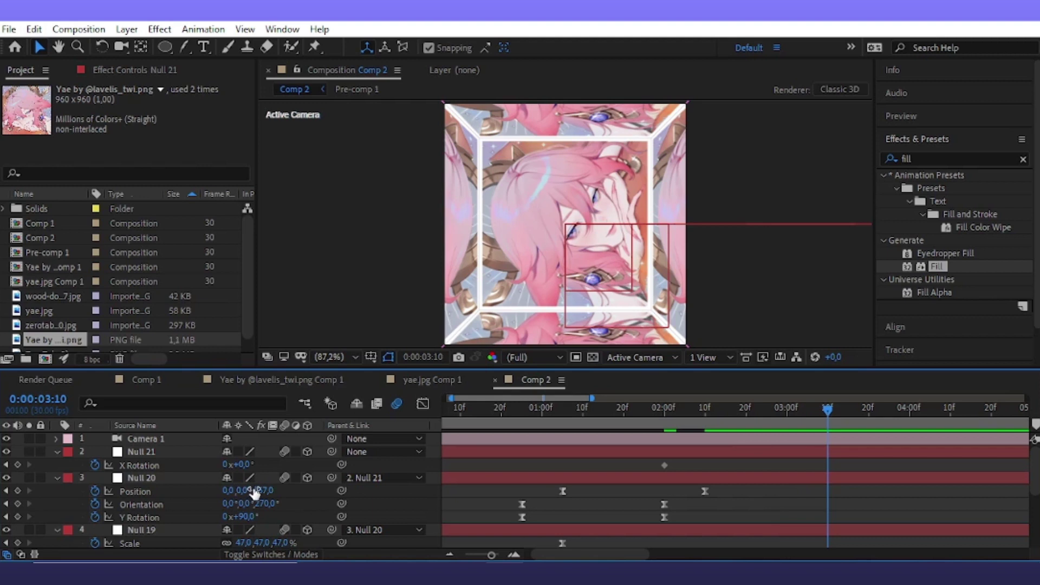
pyautogui.moveTo(241, 465); pyautogui.dragTo(262, 475)
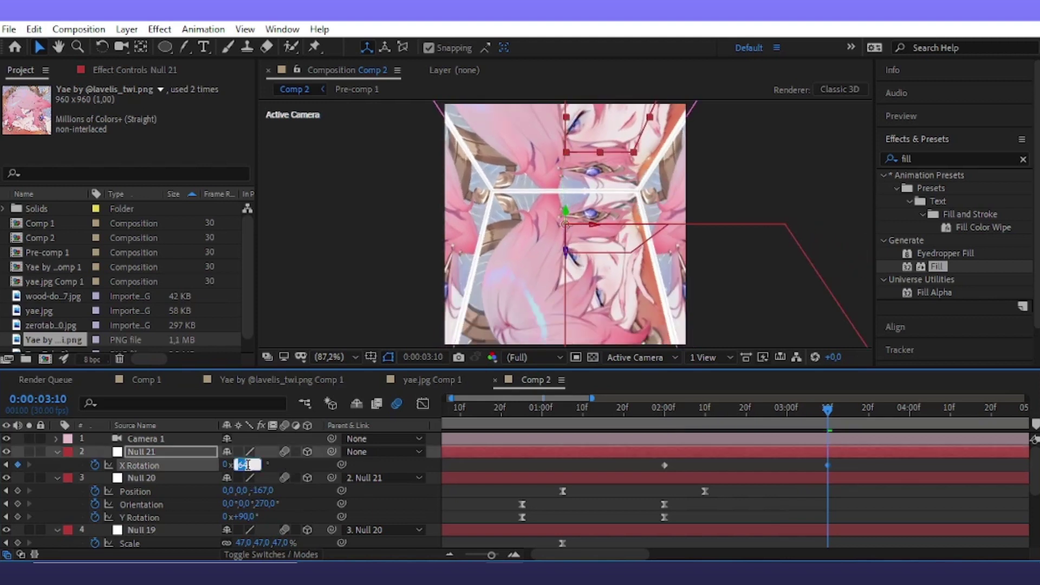
pyautogui.click(772, 519)
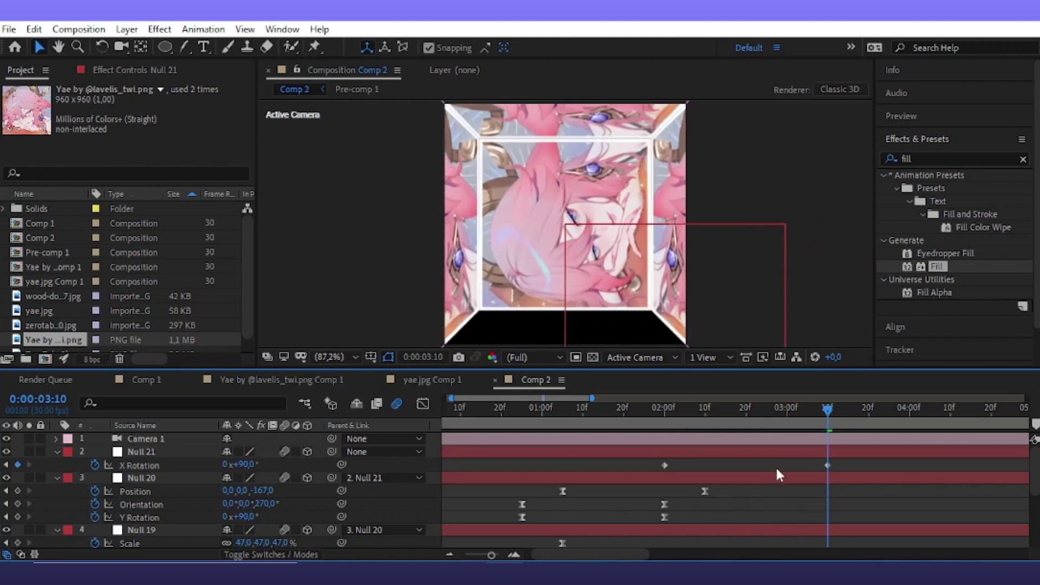
# Easy Ease both X Rotation keyframes, sharpen the speed curve into a central peak, and preview
pyautogui.moveTo(853, 465); pyautogui.dragTo(658, 478)
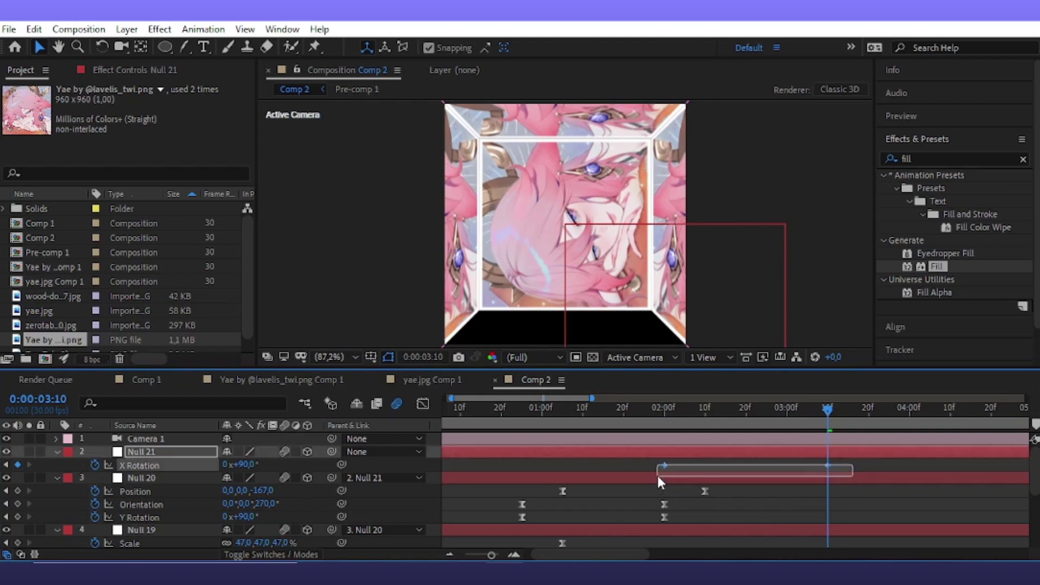
pyautogui.press('F9')
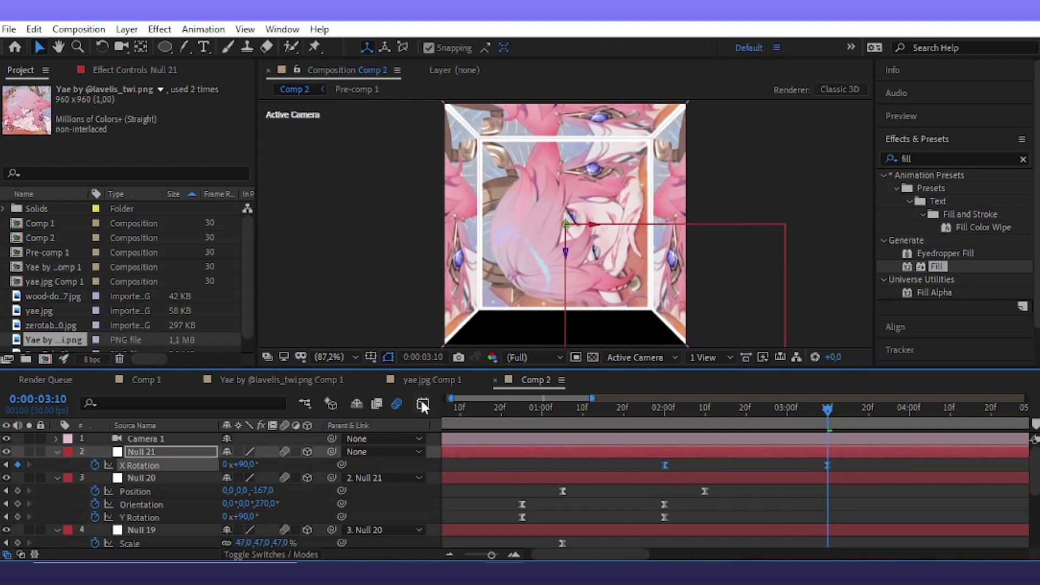
pyautogui.click(423, 404)
pyautogui.moveTo(891, 471)
pyautogui.mouseDown()
pyautogui.moveTo(636, 513)
pyautogui.moveTo(726, 512)
pyautogui.mouseUp()
pyautogui.moveTo(801, 513); pyautogui.dragTo(763, 513)
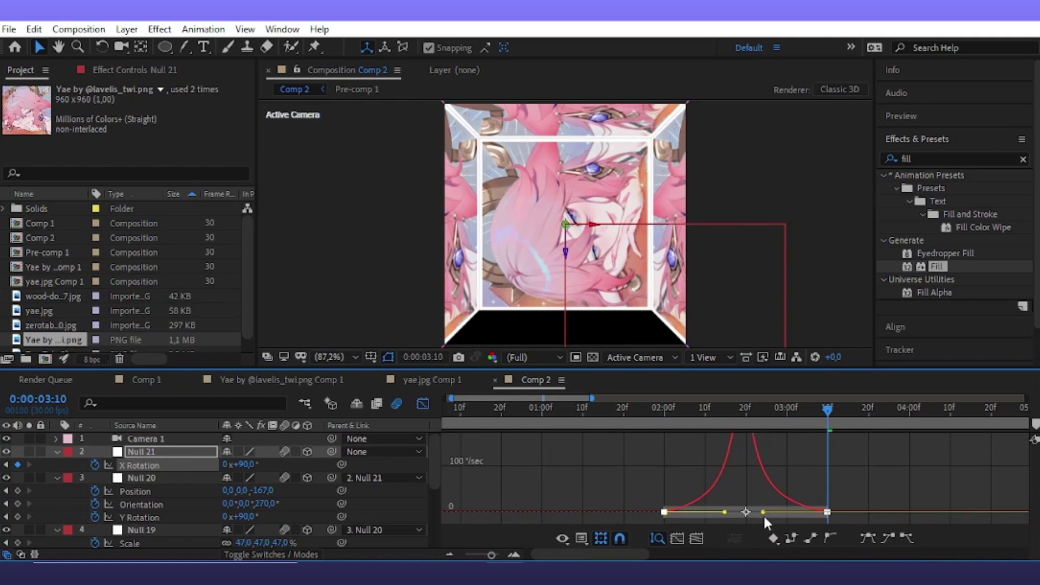
pyautogui.click(424, 402)
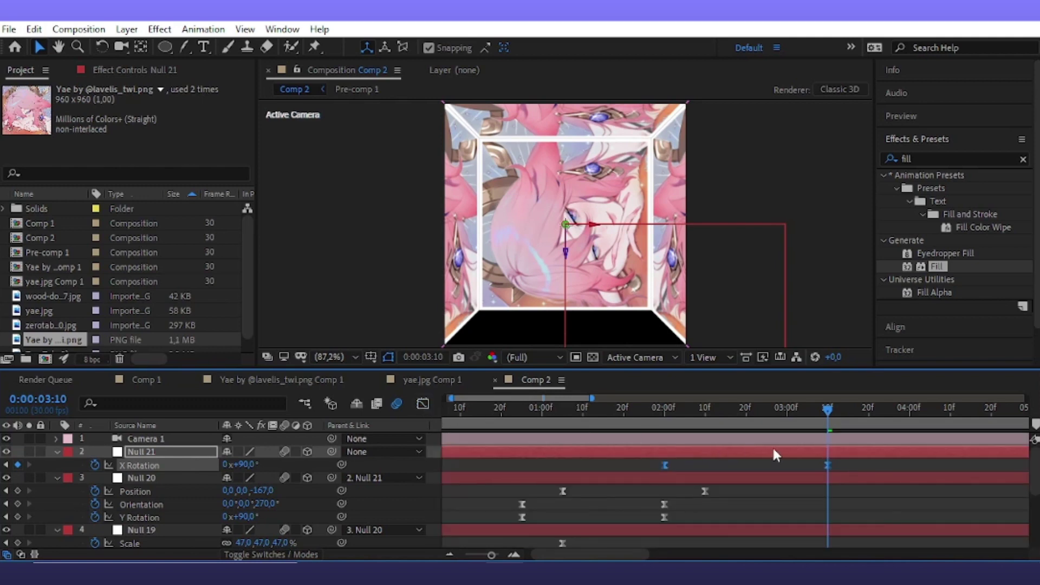
pyautogui.press('space')
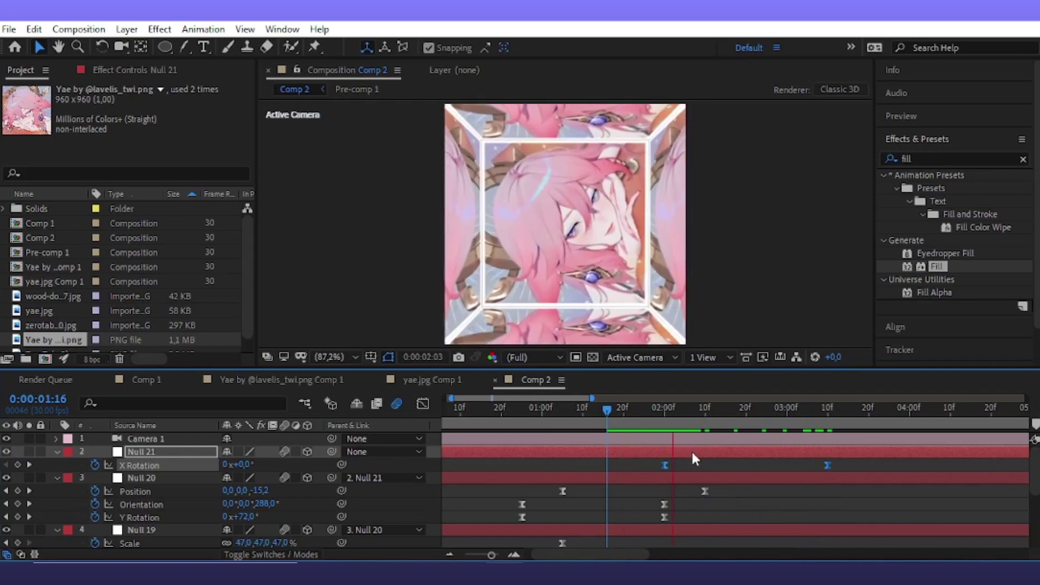
pyautogui.press('space')
pyautogui.moveTo(680, 410); pyautogui.dragTo(704, 413)
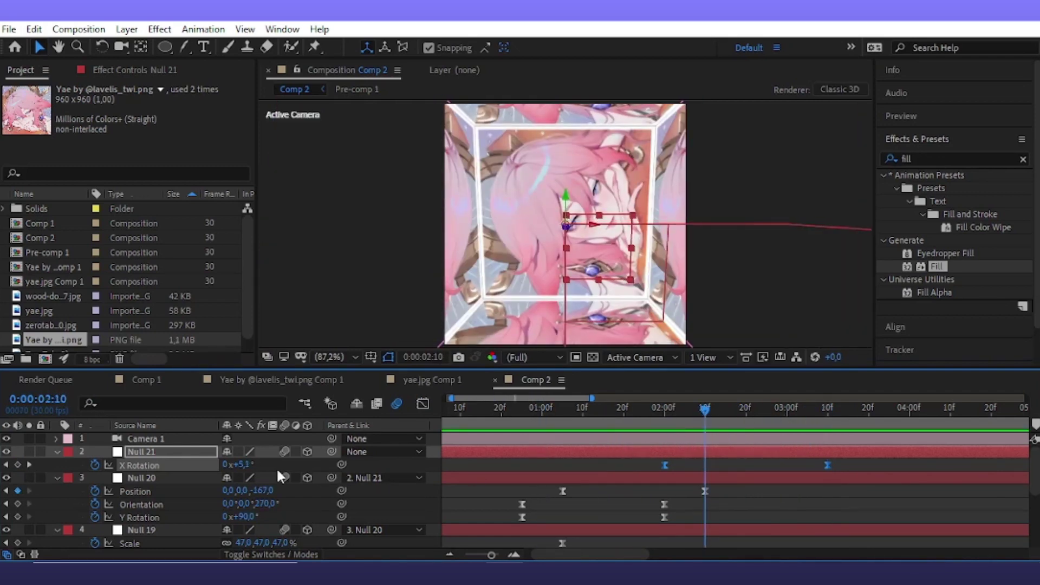
# Keyframe Null 21's Position deeper in Z at 3:20 for the zoom-through
pyautogui.press('p')
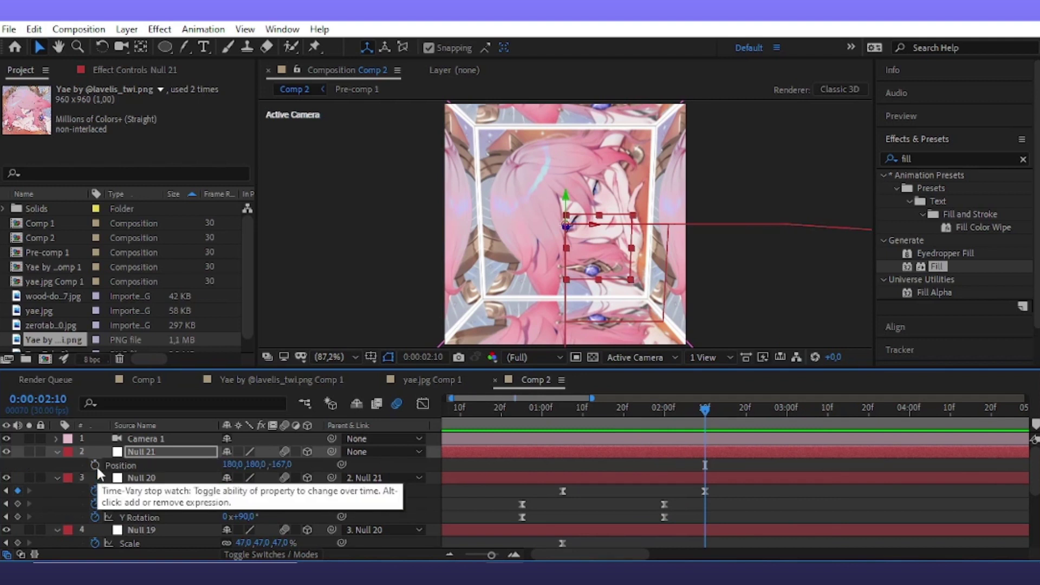
pyautogui.press('p')
pyautogui.press('u')
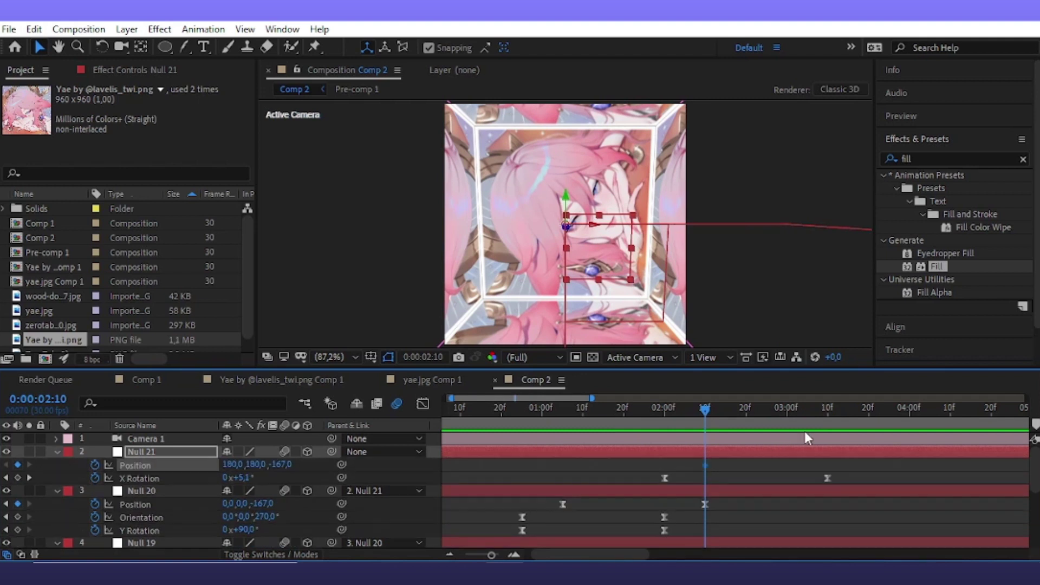
pyautogui.moveTo(832, 419); pyautogui.dragTo(867, 431)
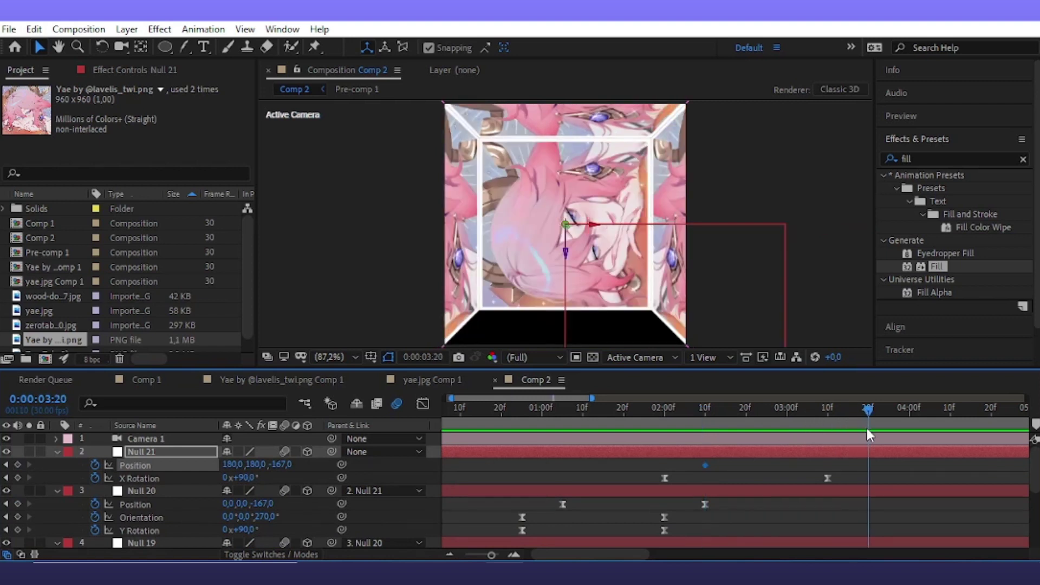
pyautogui.moveTo(279, 466); pyautogui.dragTo(173, 483)
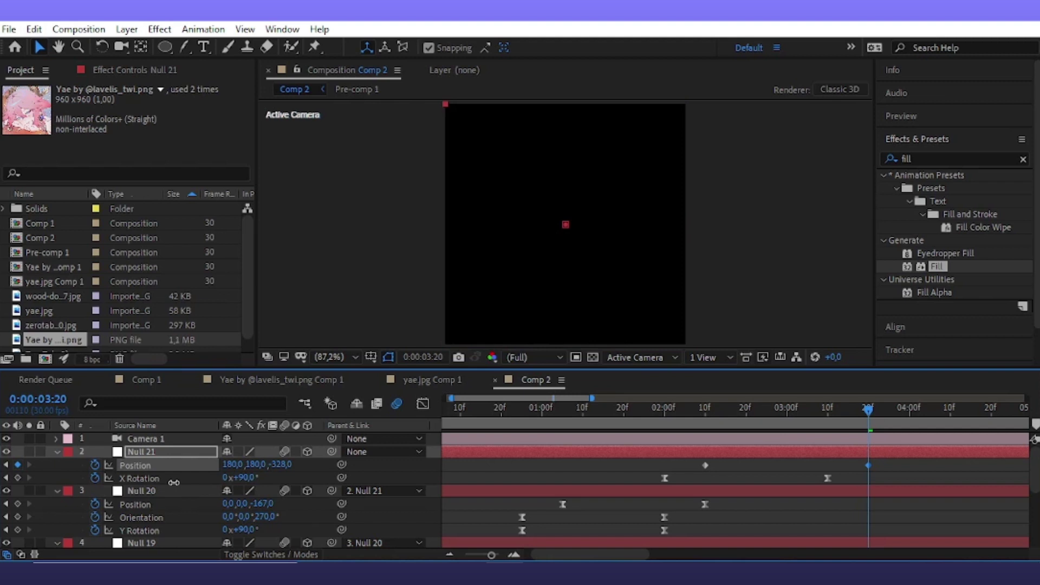
# Easy Ease both Position keyframes and sharpen their speed curve into a central peak
pyautogui.moveTo(875, 464); pyautogui.dragTo(698, 466)
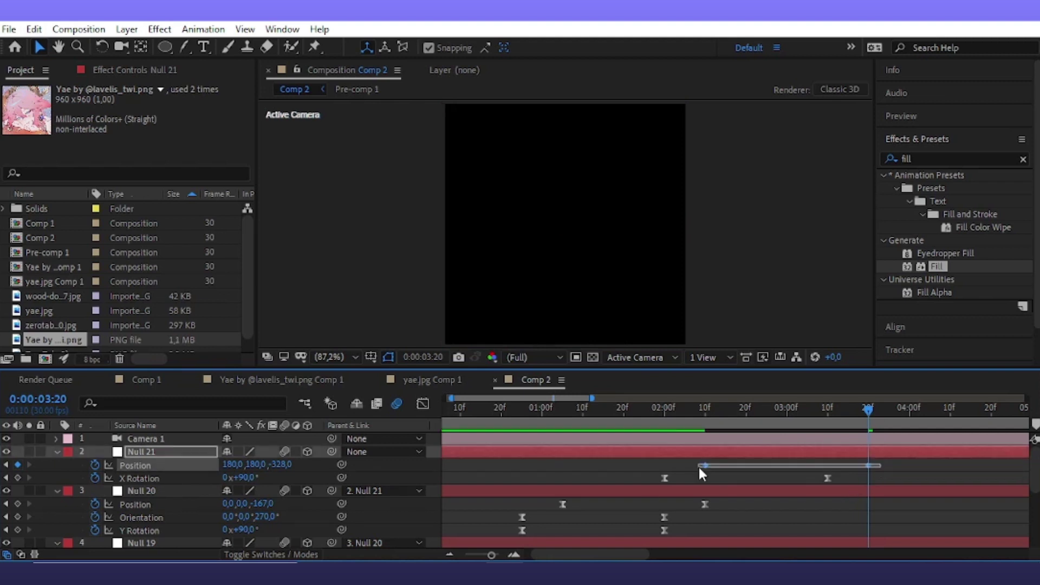
pyautogui.press('F9')
pyautogui.click(423, 404)
pyautogui.moveTo(869, 487)
pyautogui.mouseDown()
pyautogui.moveTo(676, 522)
pyautogui.moveTo(766, 512)
pyautogui.mouseUp()
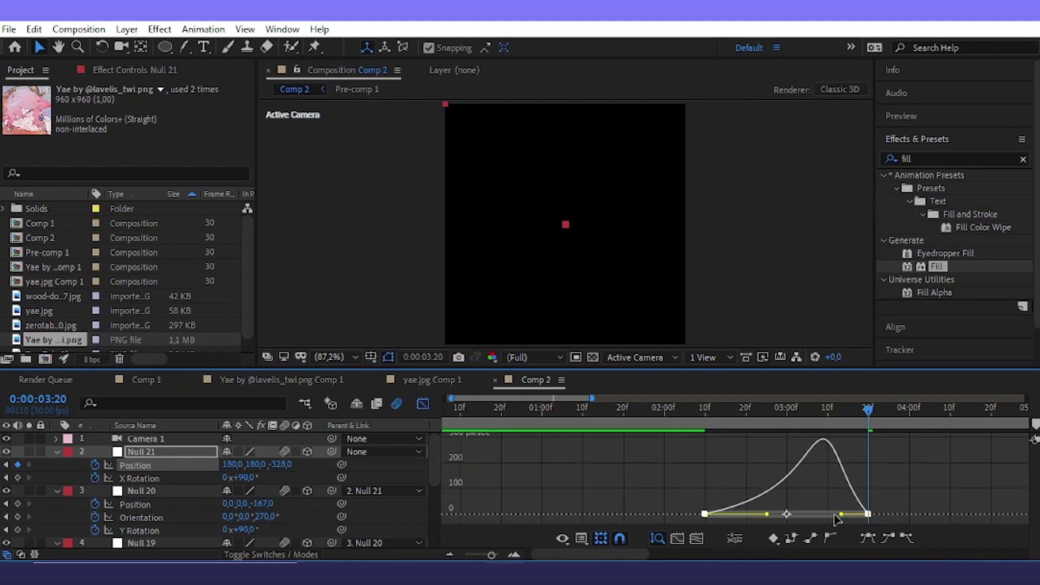
pyautogui.moveTo(841, 512); pyautogui.dragTo(807, 514)
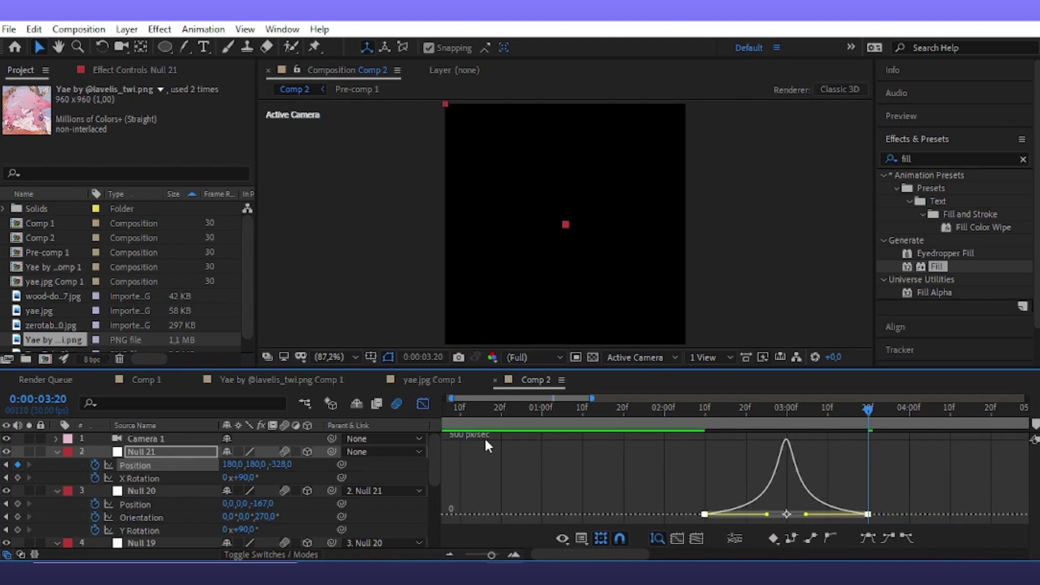
pyautogui.click(423, 404)
# Drag Null 21's two Position keyframes slightly later in the timeline
pyautogui.moveTo(869, 412)
pyautogui.mouseDown()
pyautogui.moveTo(728, 436)
pyautogui.moveTo(864, 463)
pyautogui.mouseUp()
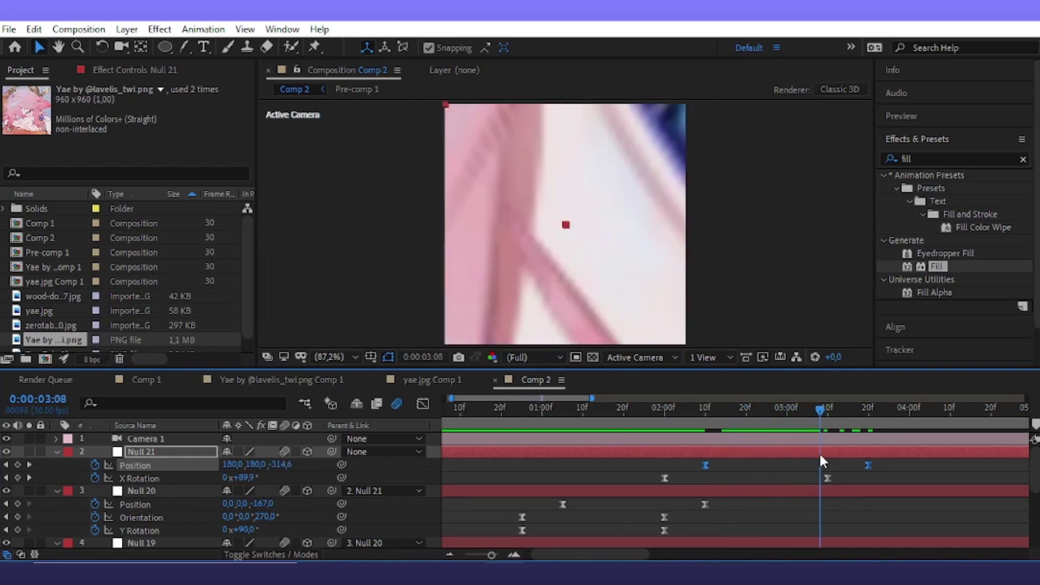
pyautogui.moveTo(870, 463); pyautogui.dragTo(900, 460)
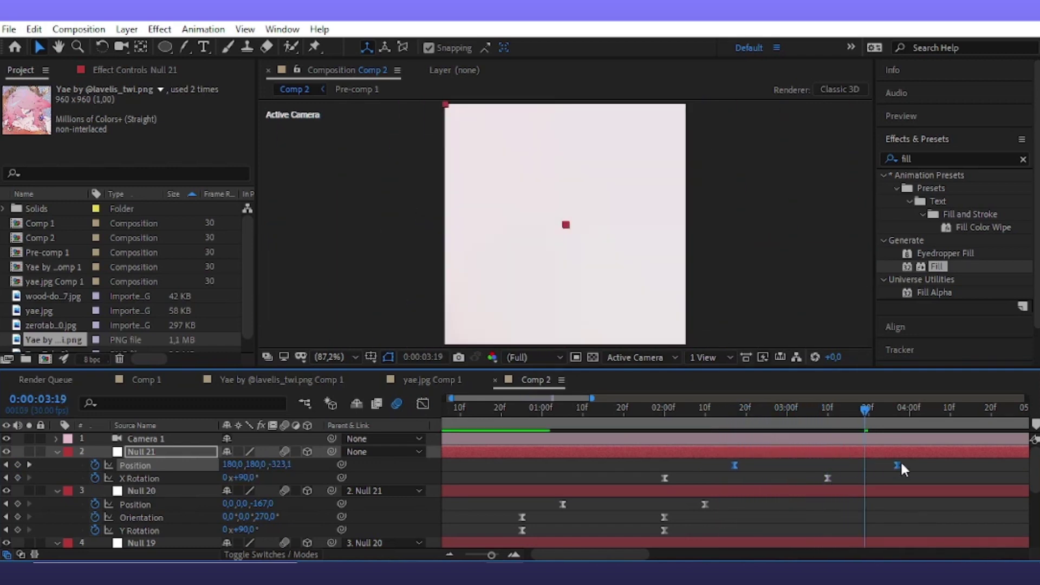
pyautogui.moveTo(808, 414)
pyautogui.mouseDown()
pyautogui.moveTo(651, 439)
pyautogui.moveTo(794, 450)
pyautogui.moveTo(772, 504)
pyautogui.mouseUp()
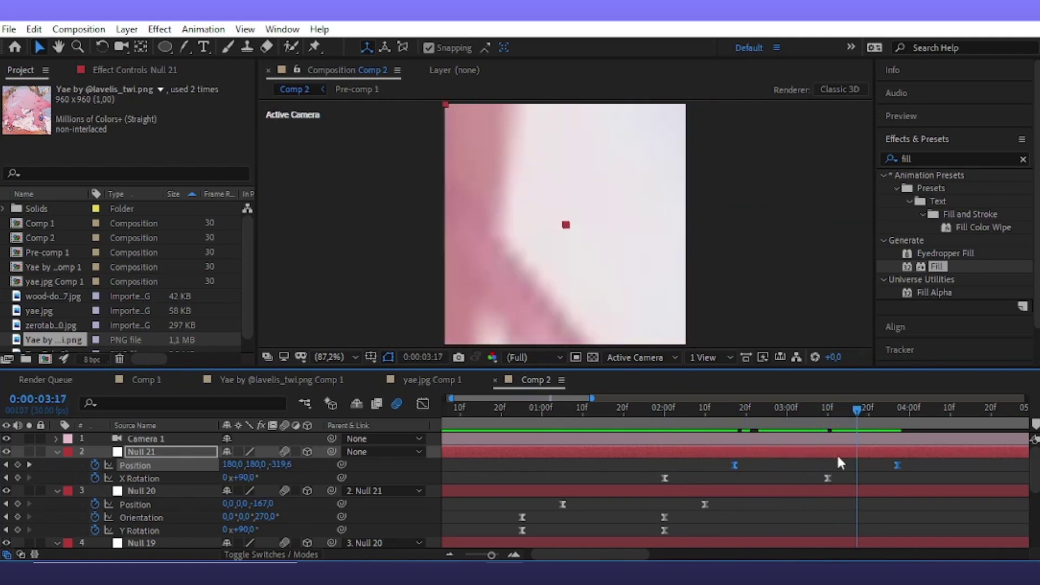
pyautogui.scroll(-3, 771, 494)
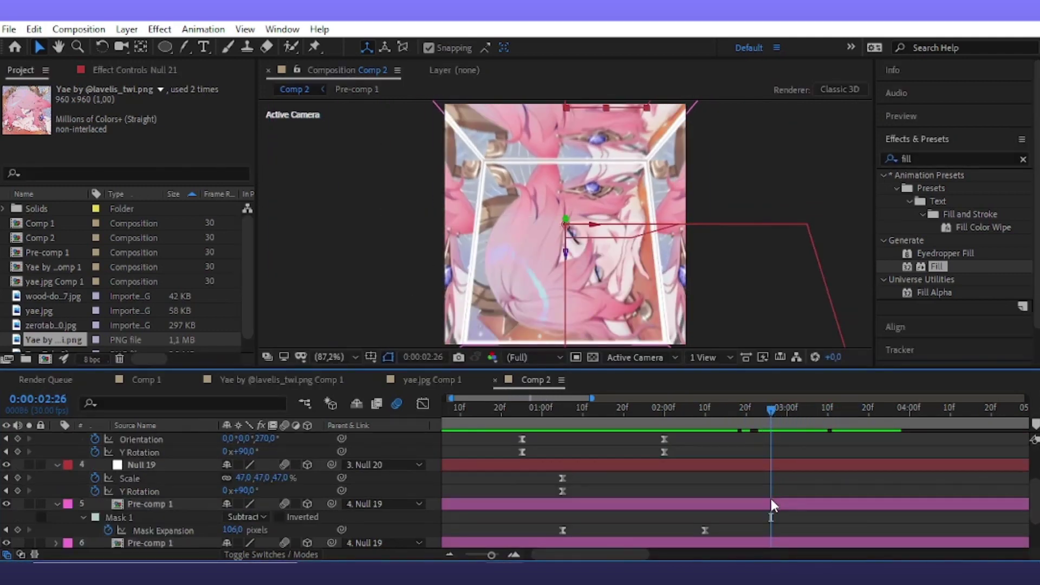
# Keyframe layer 5's Mask Expansion at 106 px at 2:26, then go to 3:01
pyautogui.click(771, 500)
pyautogui.scroll(-1, 773, 503)
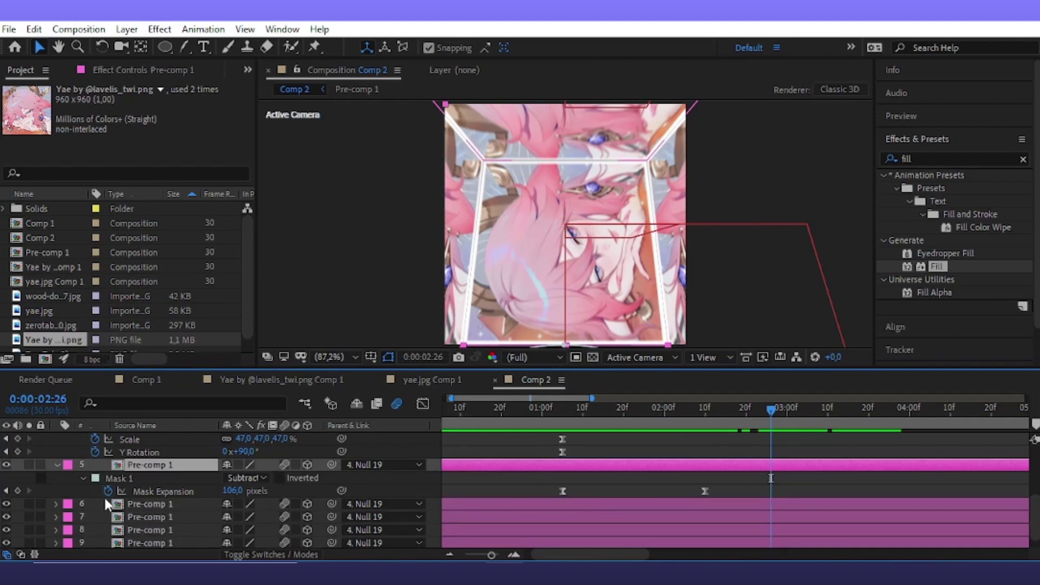
pyautogui.click(19, 491)
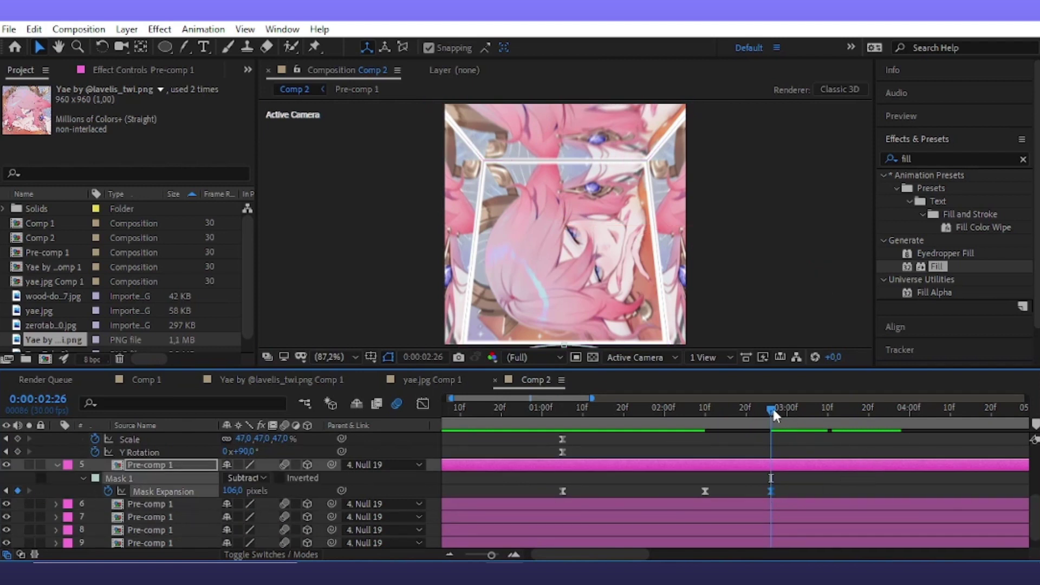
pyautogui.moveTo(775, 415); pyautogui.dragTo(793, 415)
pyautogui.click(254, 498)
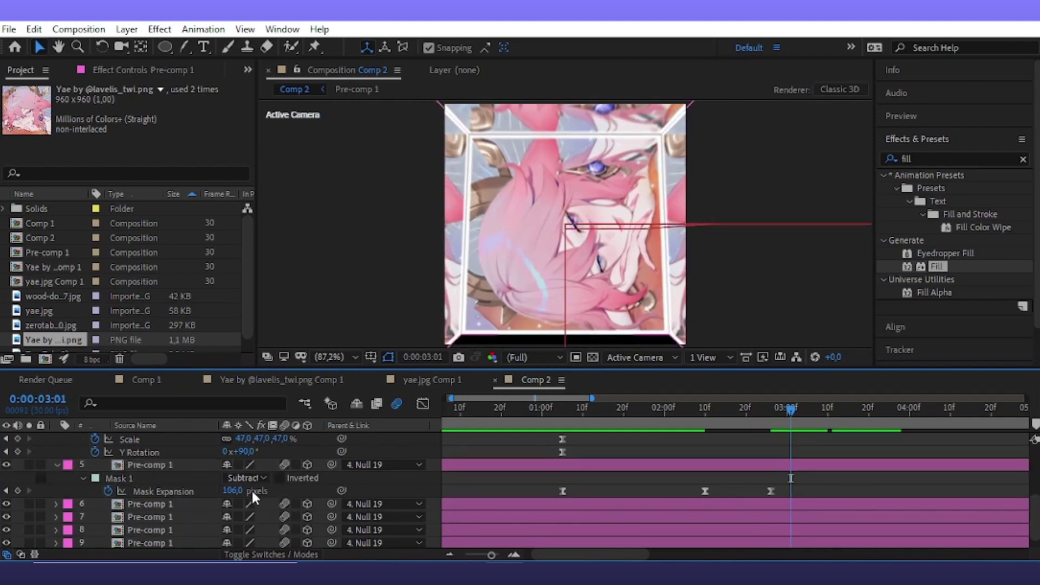
# Lower the Mask Expansion to about -83 px, shift the later keyframes earlier, and preview
pyautogui.moveTo(232, 491)
pyautogui.mouseDown()
pyautogui.moveTo(216, 491)
pyautogui.moveTo(240, 496)
pyautogui.mouseUp()
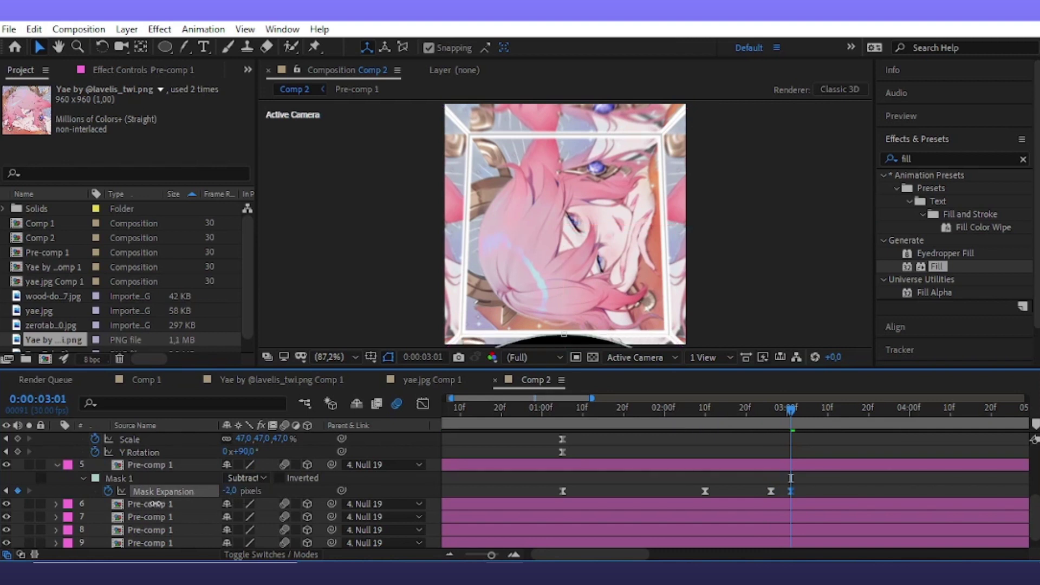
pyautogui.write('0')
pyautogui.click(288, 492)
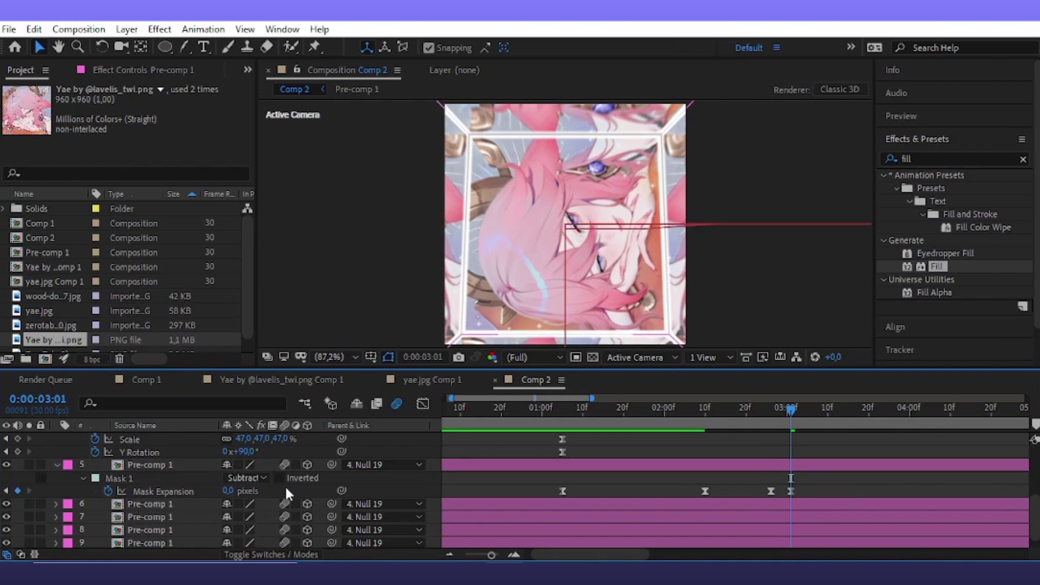
pyautogui.moveTo(227, 491); pyautogui.dragTo(193, 501)
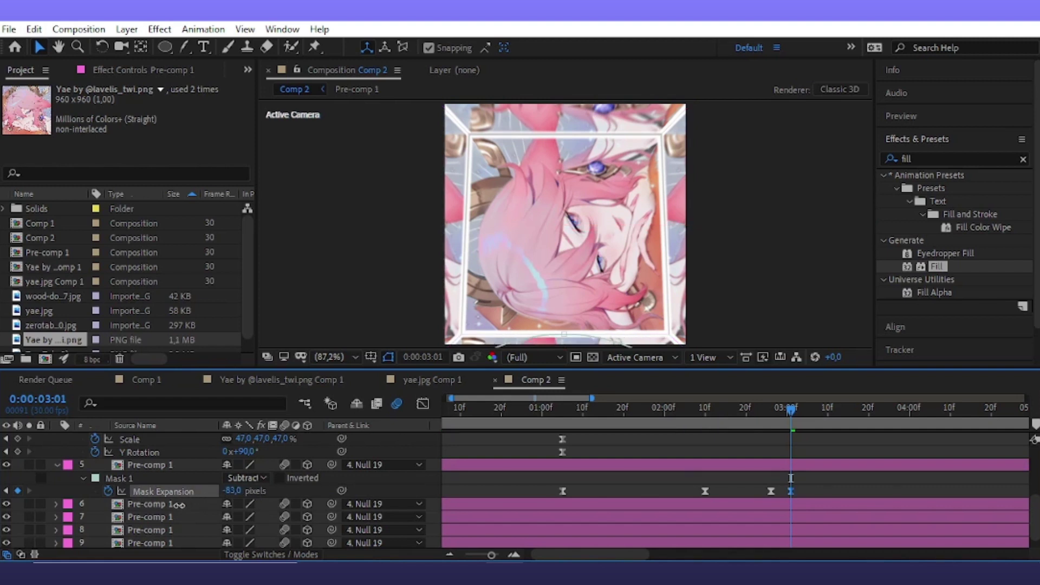
pyautogui.moveTo(792, 409); pyautogui.dragTo(766, 410)
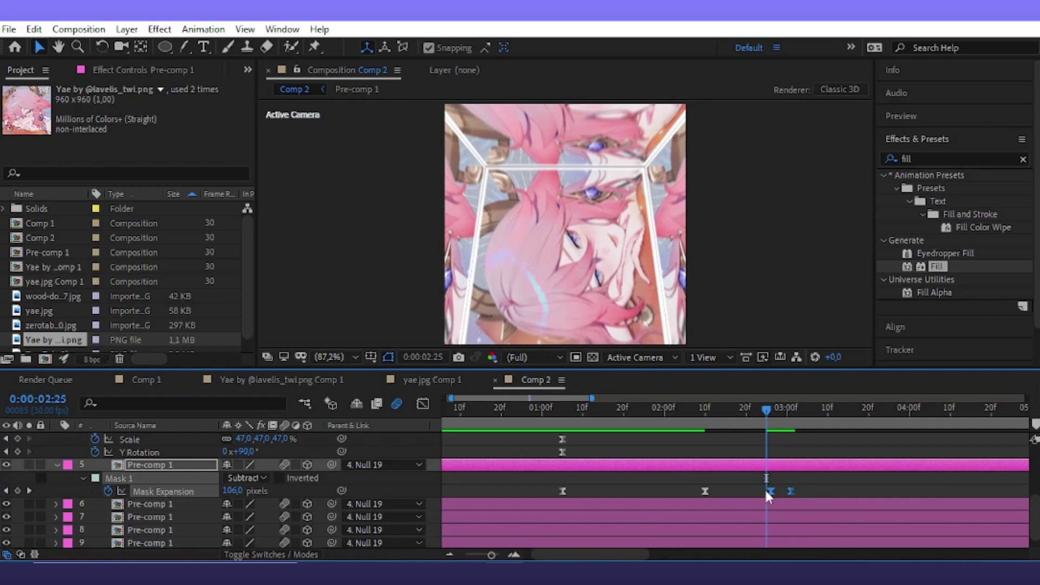
pyautogui.moveTo(770, 491); pyautogui.dragTo(754, 491)
pyautogui.click(735, 418)
pyautogui.press('space')
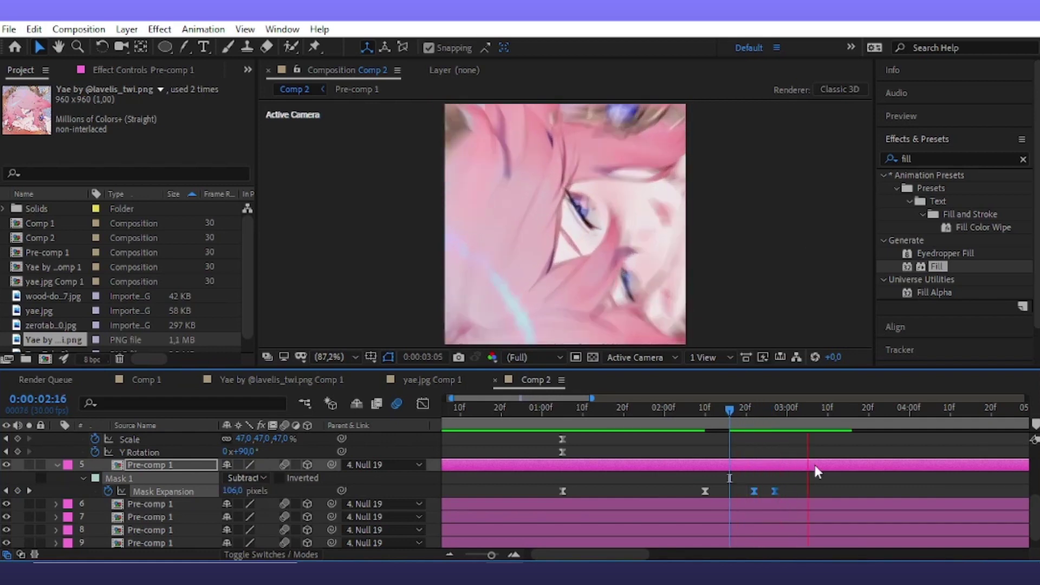
# Delete Null 21's final Position keyframe at 3:27 (Z -328)
pyautogui.scroll(5, 856, 472)
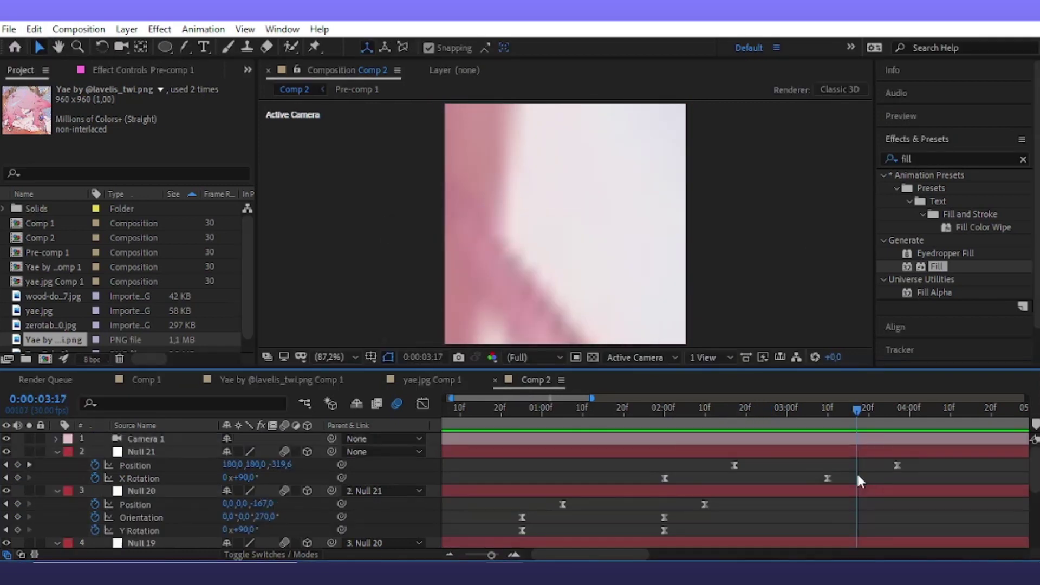
pyautogui.click(900, 430)
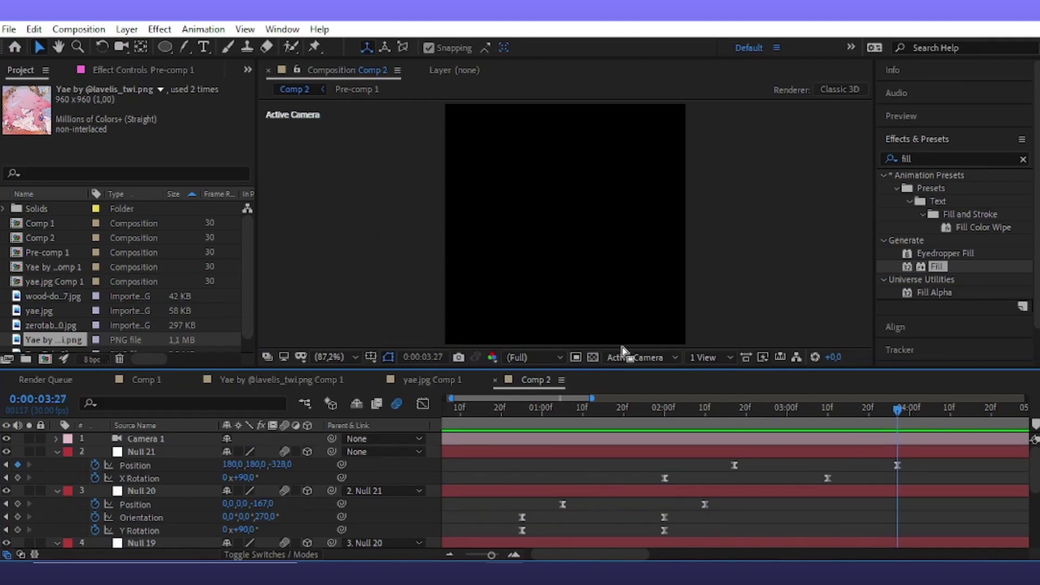
pyautogui.click(624, 353)
pyautogui.moveTo(888, 410)
pyautogui.mouseDown()
pyautogui.moveTo(886, 436)
pyautogui.moveTo(837, 433)
pyautogui.mouseUp()
pyautogui.click(898, 465)
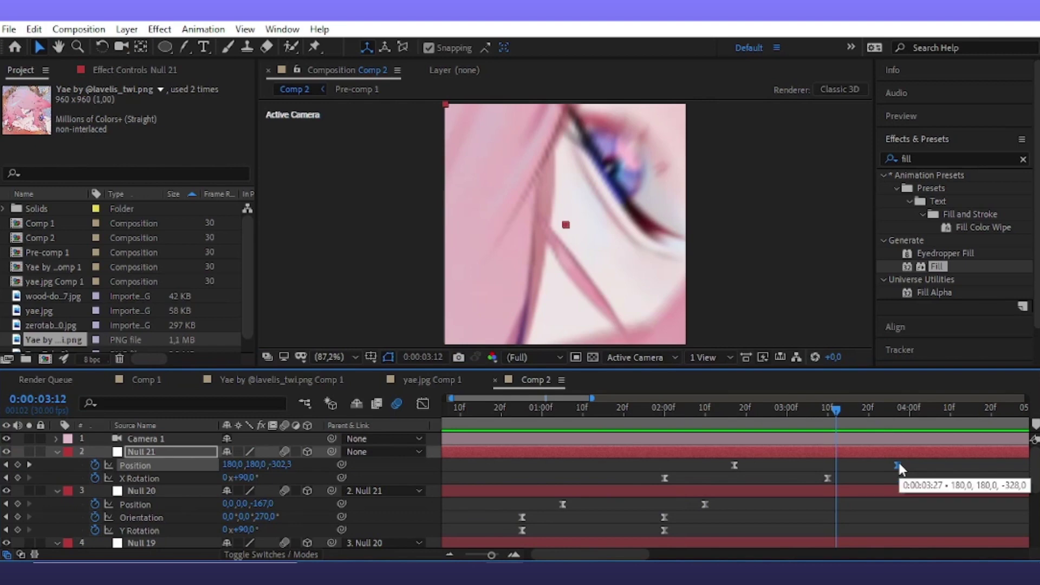
pyautogui.press('Delete')
# Check the cube between 2:17 and 3:20 with the Pre-comp 1 face selected
pyautogui.click(845, 410)
pyautogui.click(687, 318)
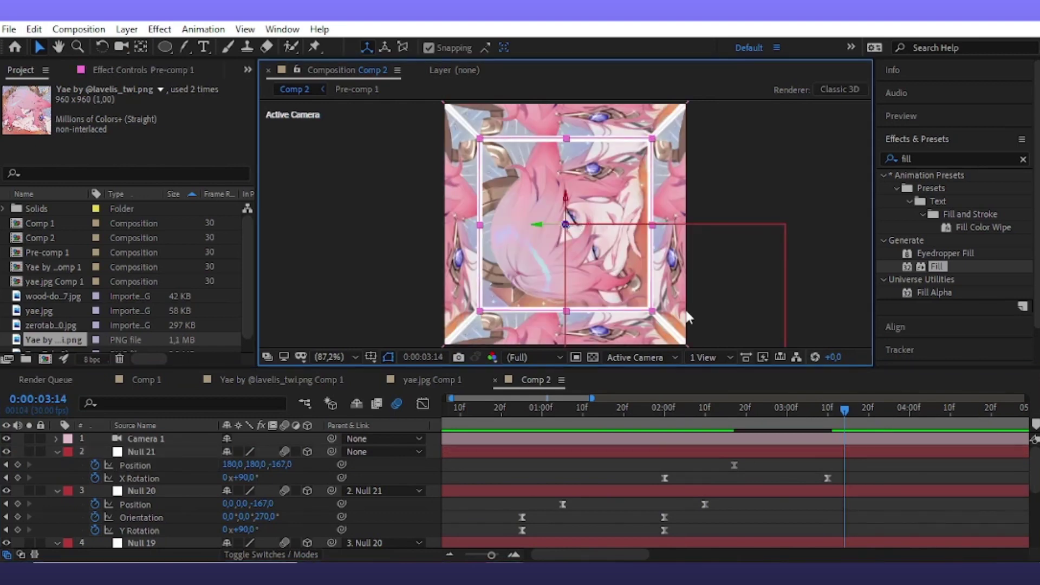
pyautogui.click(734, 427)
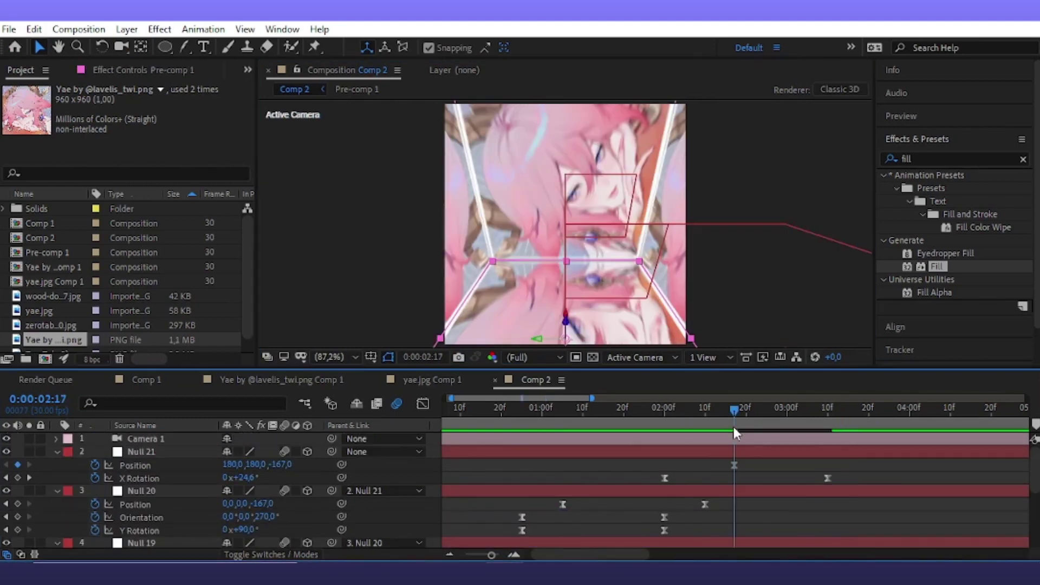
pyautogui.scroll(-5, 822, 468)
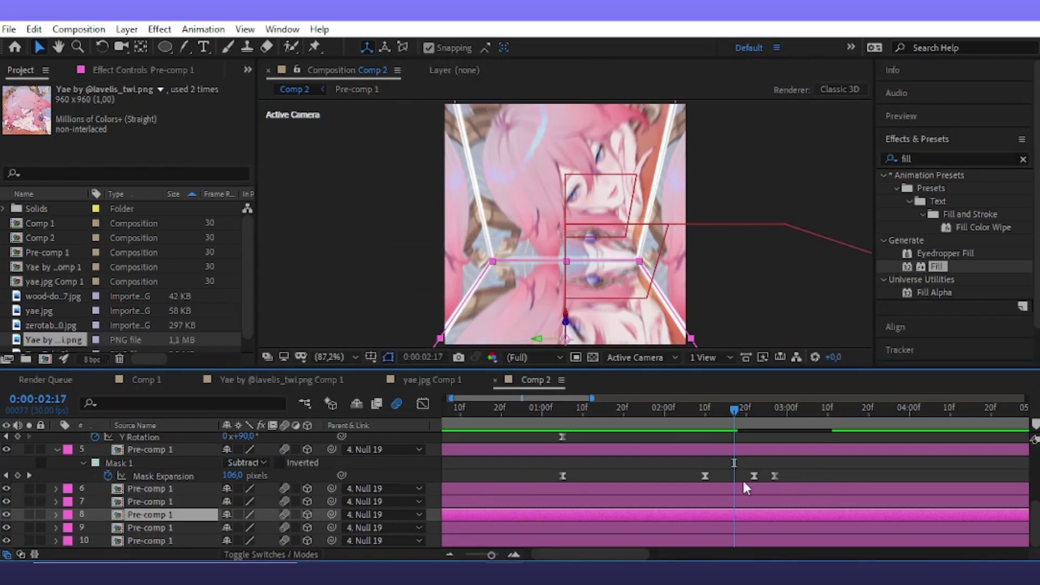
pyautogui.scroll(5, 769, 470)
pyautogui.click(845, 418)
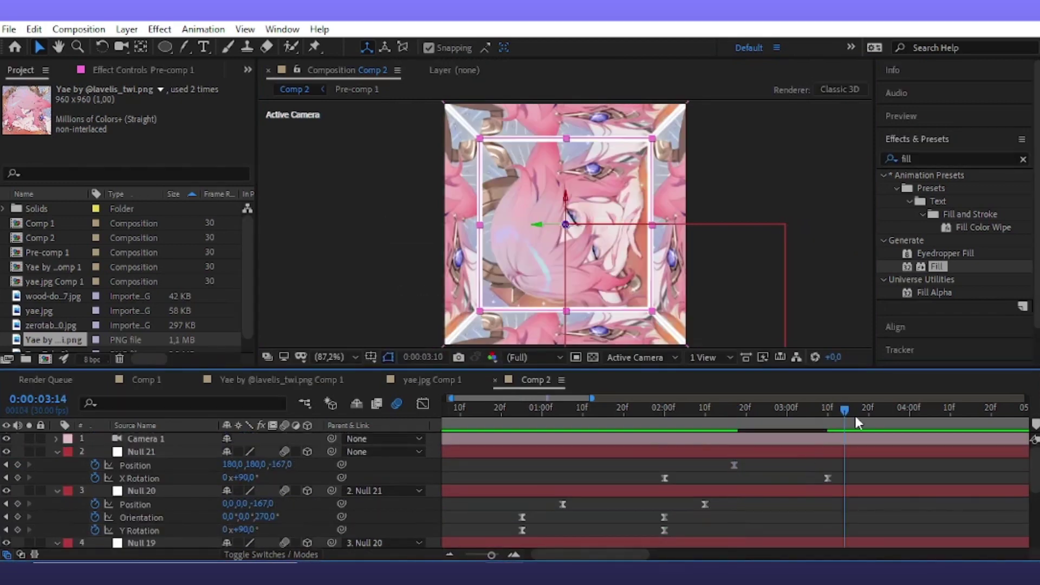
# Draw a circular ellipse mask on layer 8's inner face and set Mask 1 to Subtract
pyautogui.click(166, 47)
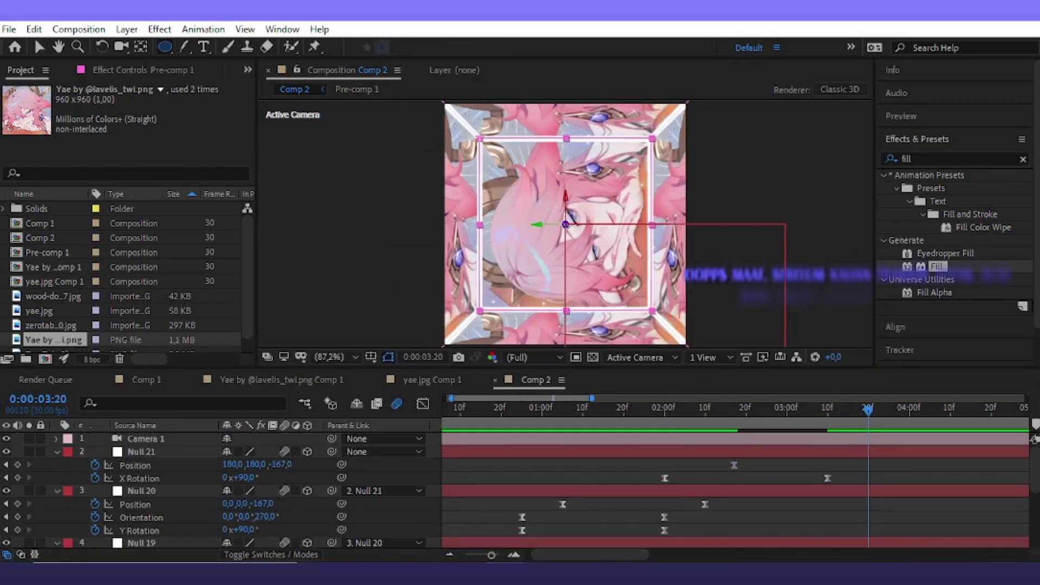
pyautogui.moveTo(480, 137)
pyautogui.mouseDown()
pyautogui.moveTo(603, 285)
pyautogui.moveTo(655, 314)
pyautogui.mouseUp()
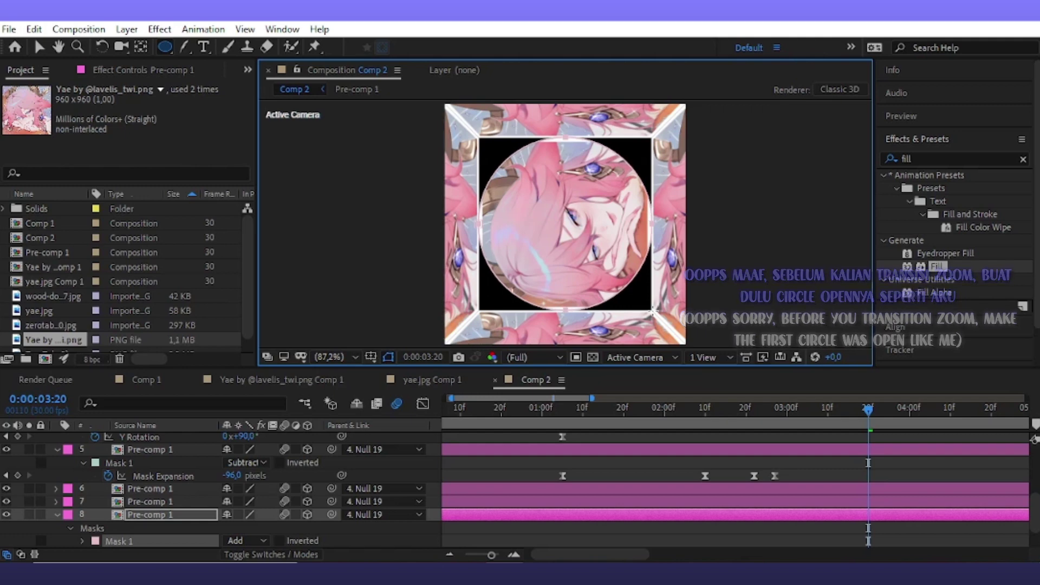
pyautogui.press('v')
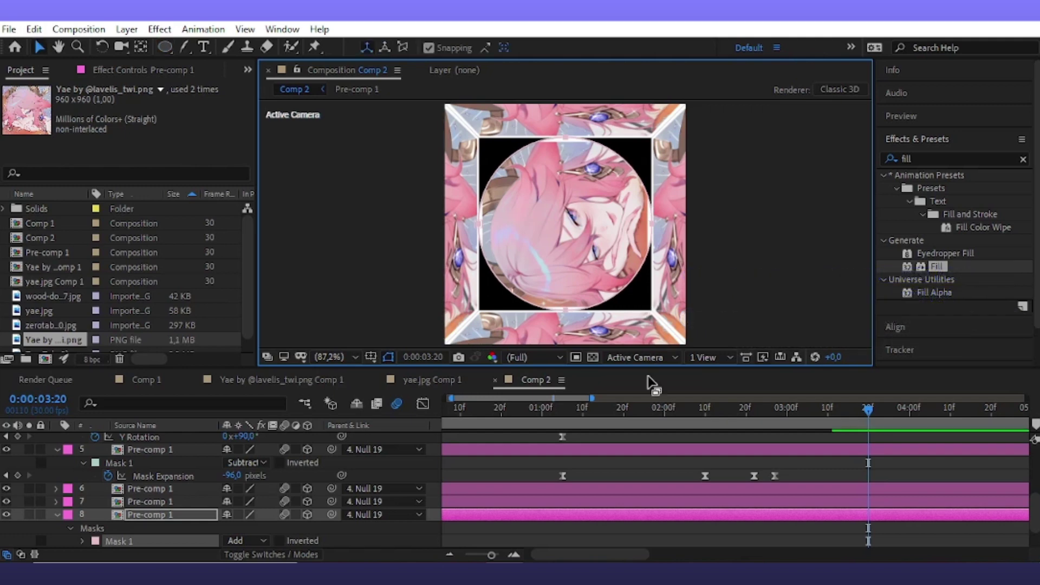
pyautogui.scroll(5, 750, 480)
pyautogui.moveTo(727, 417); pyautogui.dragTo(734, 428)
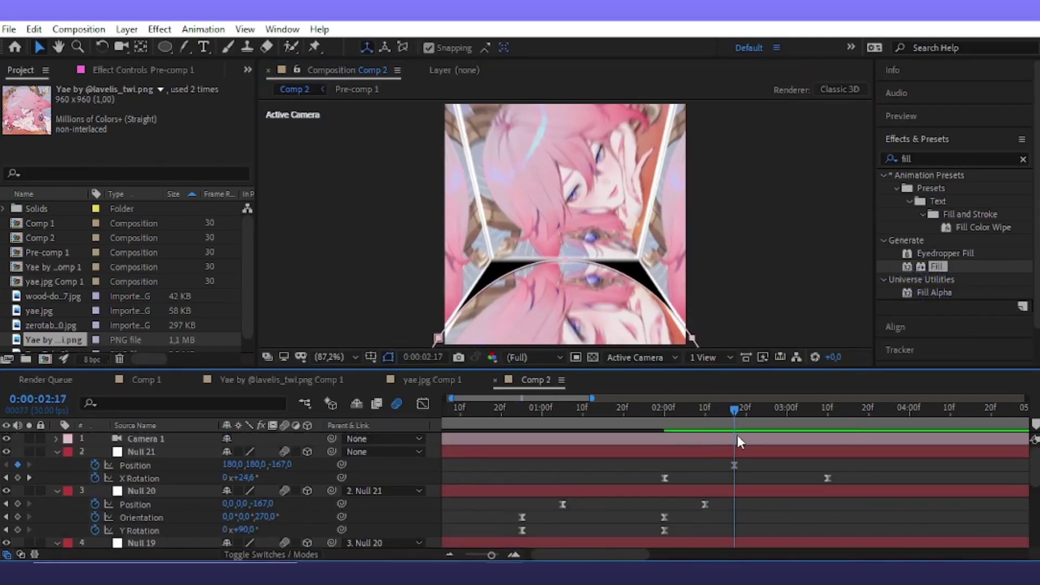
pyautogui.scroll(-6, 795, 481)
pyautogui.click(254, 519)
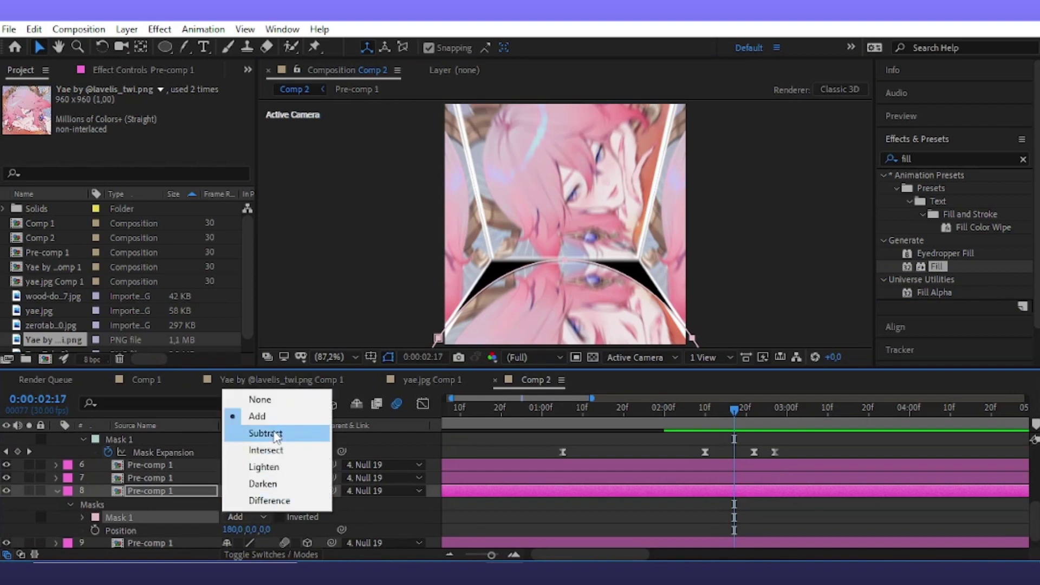
pyautogui.click(271, 432)
# Set Mask 1's expansion to -205 pixels so the hole closes, and move the time to about 3:22
pyautogui.scroll(-1, 138, 495)
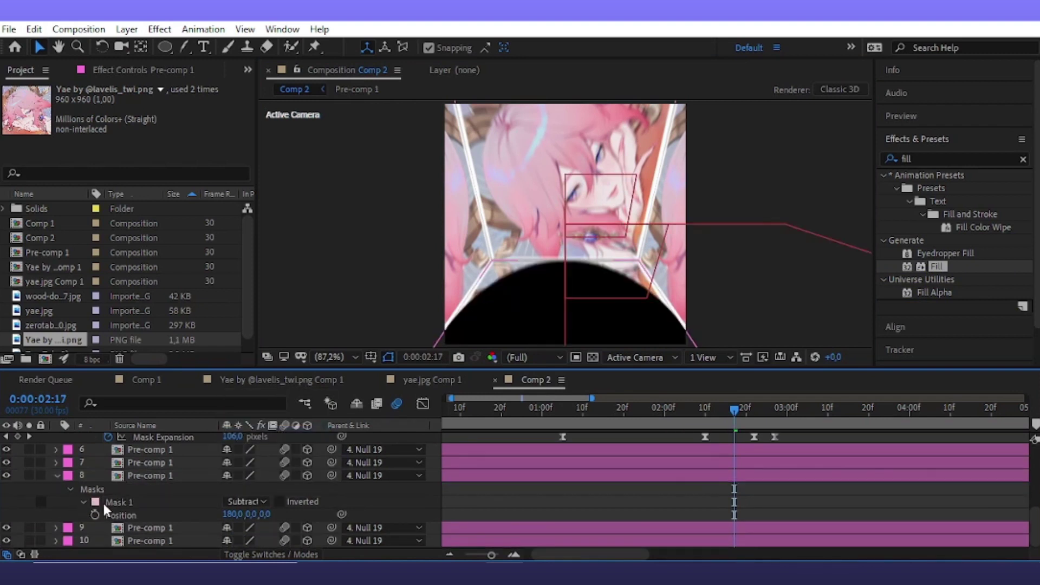
pyautogui.click(82, 502)
pyautogui.scroll(-2, 162, 504)
pyautogui.click(249, 502)
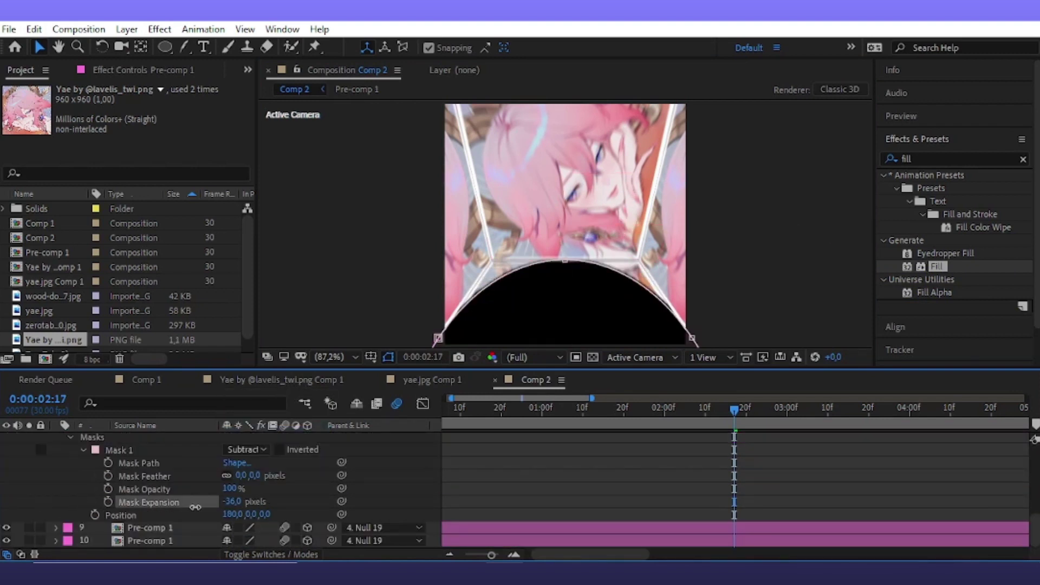
pyautogui.moveTo(249, 503); pyautogui.dragTo(92, 526)
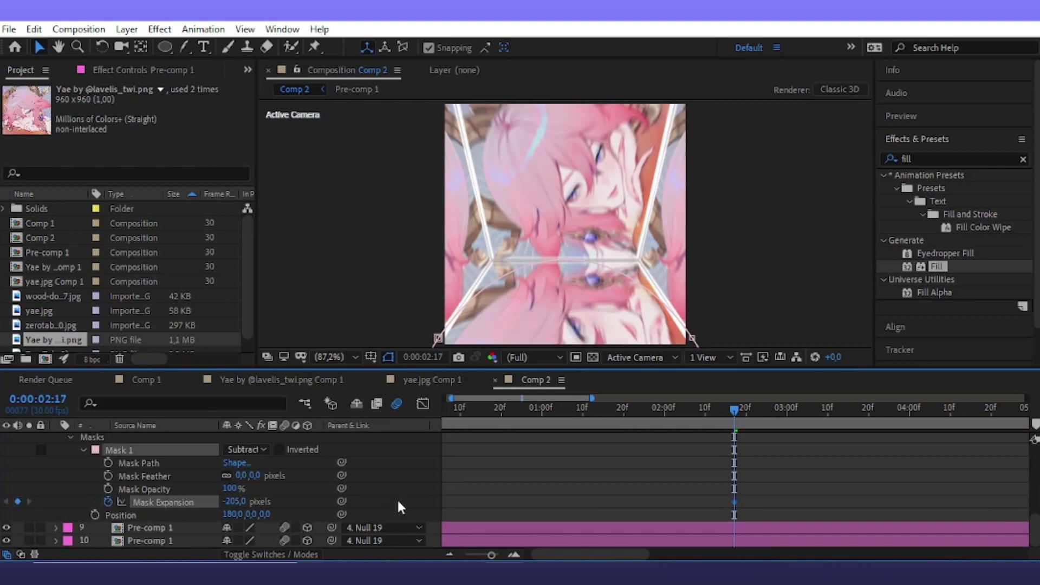
pyautogui.scroll(10, 832, 463)
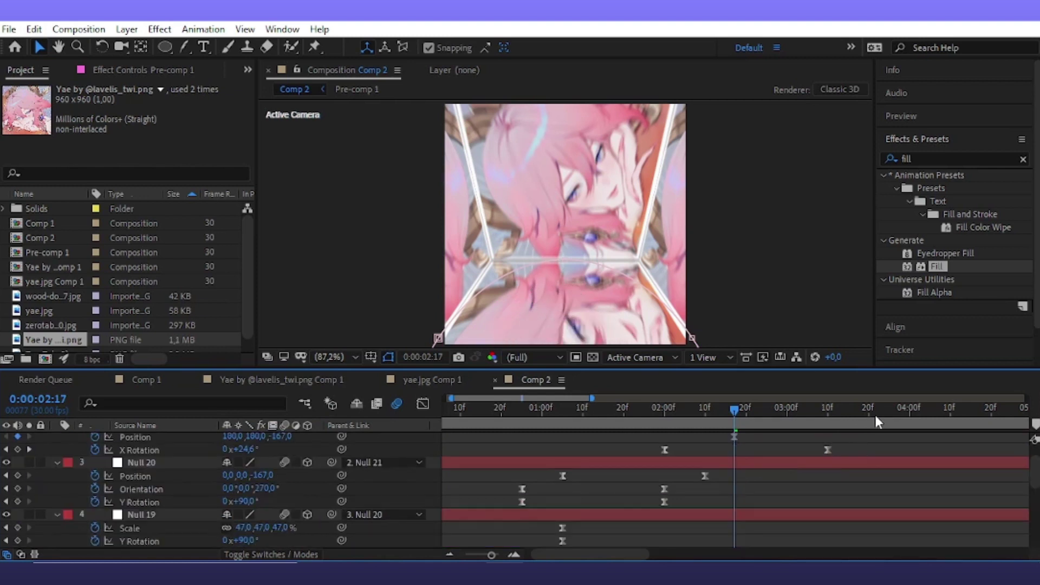
pyautogui.moveTo(732, 414); pyautogui.dragTo(886, 430)
# Add a Mask Expansion keyframe on layer 8 that widens the hole to 84 pixels
pyautogui.scroll(-8, 869, 473)
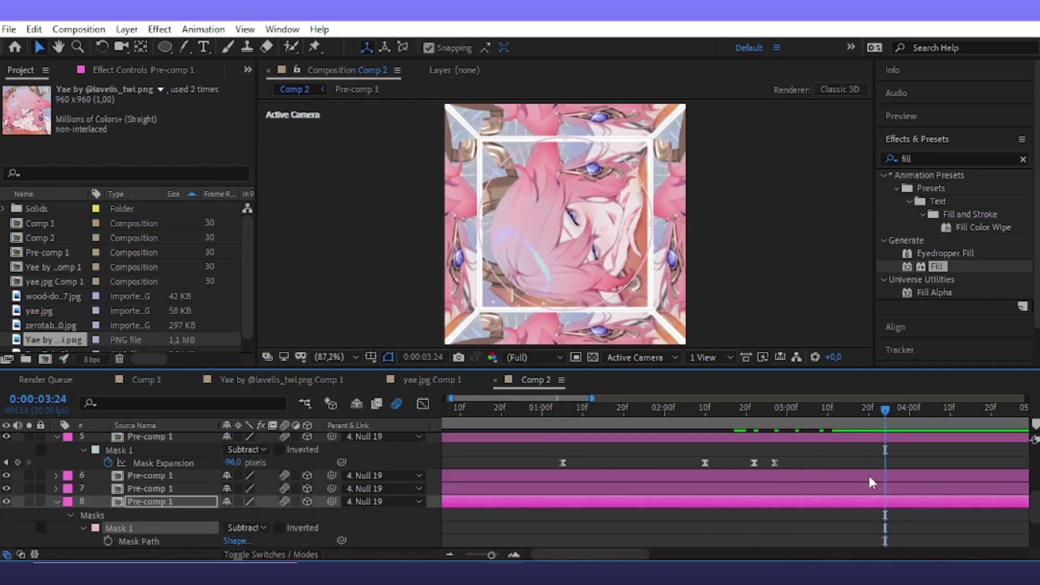
pyautogui.scroll(-3, 868, 473)
pyautogui.scroll(1, 868, 474)
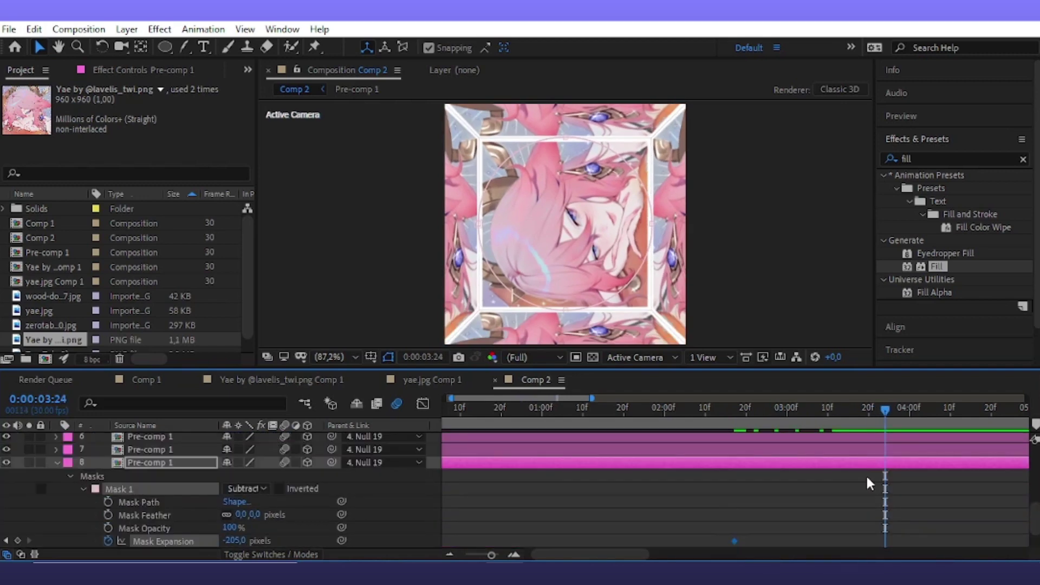
pyautogui.press('u')
pyautogui.moveTo(241, 516); pyautogui.dragTo(210, 514)
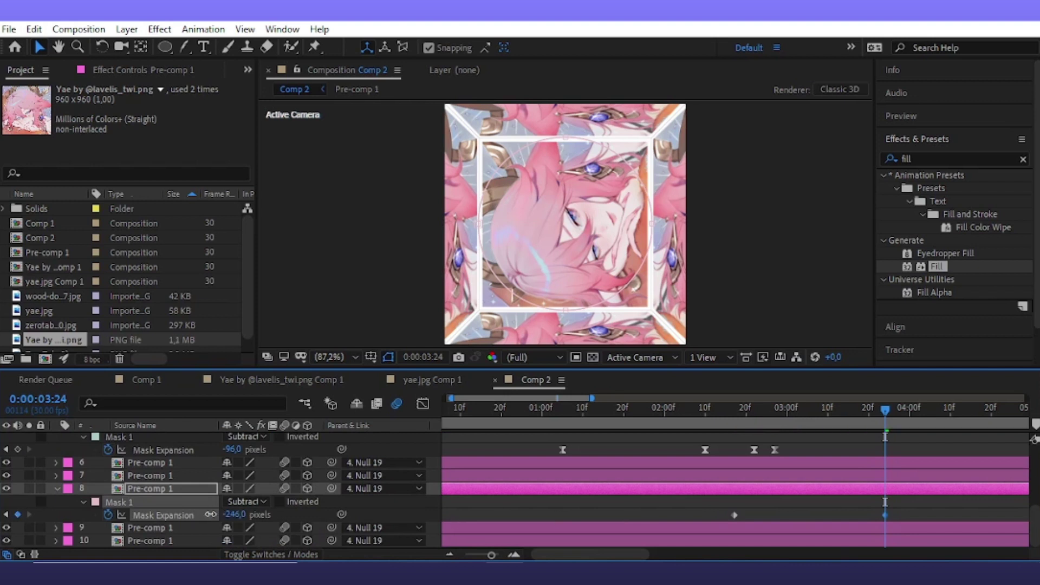
pyautogui.moveTo(286, 513); pyautogui.dragTo(444, 493)
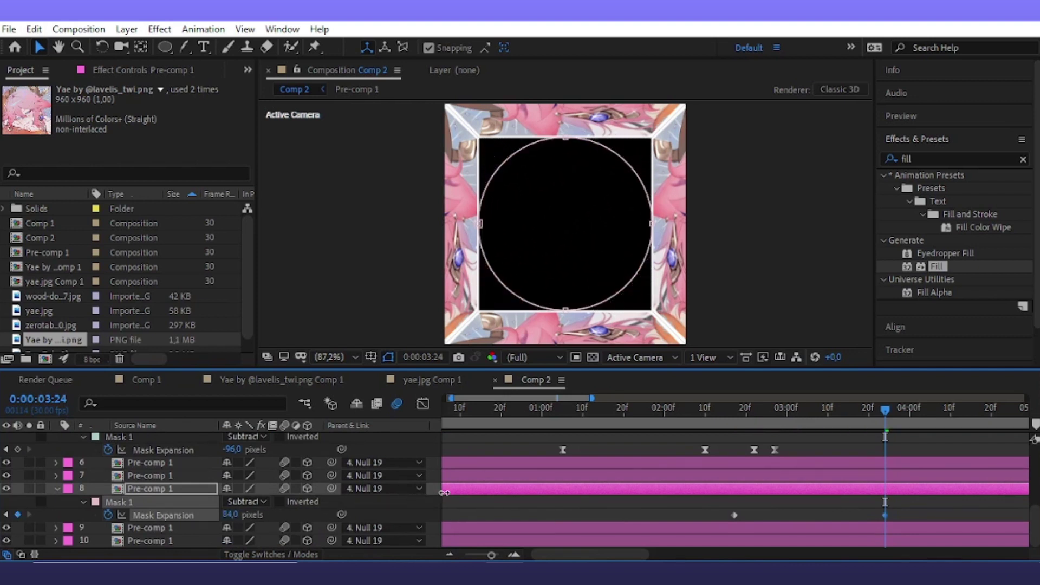
# Easy Ease the mask expansion keyframes and sharpen them into a narrow speed peak in the Graph Editor
pyautogui.moveTo(939, 507); pyautogui.dragTo(707, 519)
pyautogui.press('F9')
pyautogui.click(424, 404)
pyautogui.moveTo(886, 466)
pyautogui.mouseDown()
pyautogui.moveTo(720, 525)
pyautogui.moveTo(861, 516)
pyautogui.moveTo(826, 511)
pyautogui.mouseUp()
pyautogui.click(423, 403)
# Preview the mask animation from 2:07
pyautogui.moveTo(844, 414); pyautogui.dragTo(693, 415)
pyautogui.press('space')
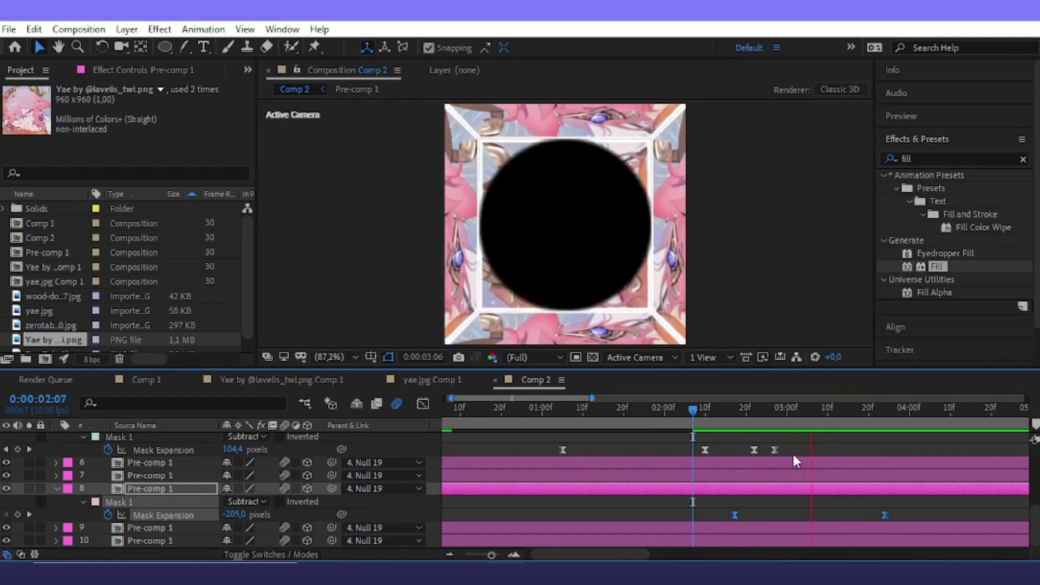
pyautogui.scroll(5, 758, 466)
pyautogui.scroll(-5, 813, 455)
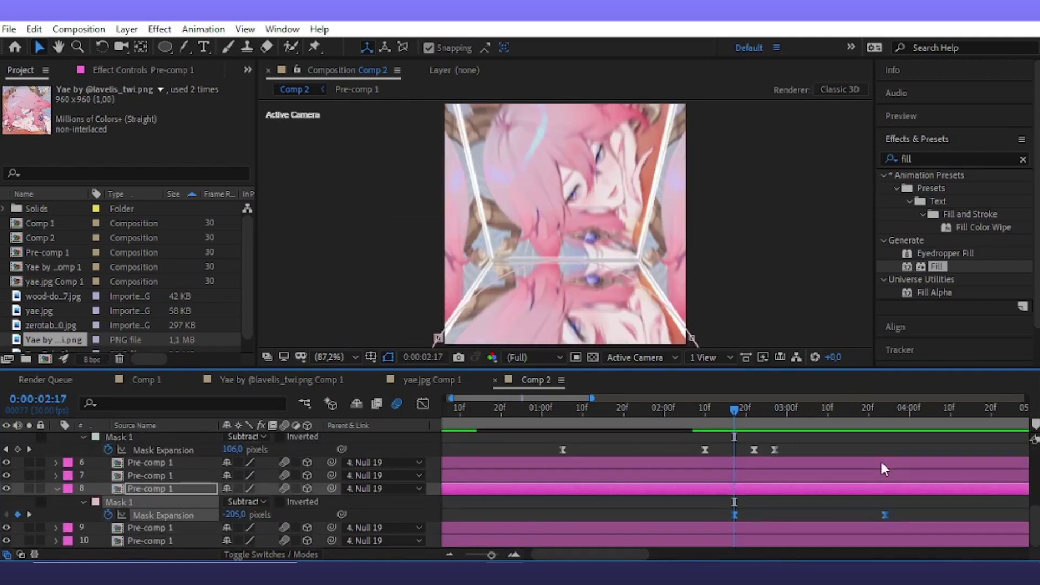
# At 3:24, keyframe Null 21's Z position at -222
pyautogui.click(887, 417)
pyautogui.scroll(5, 889, 433)
pyautogui.click(899, 461)
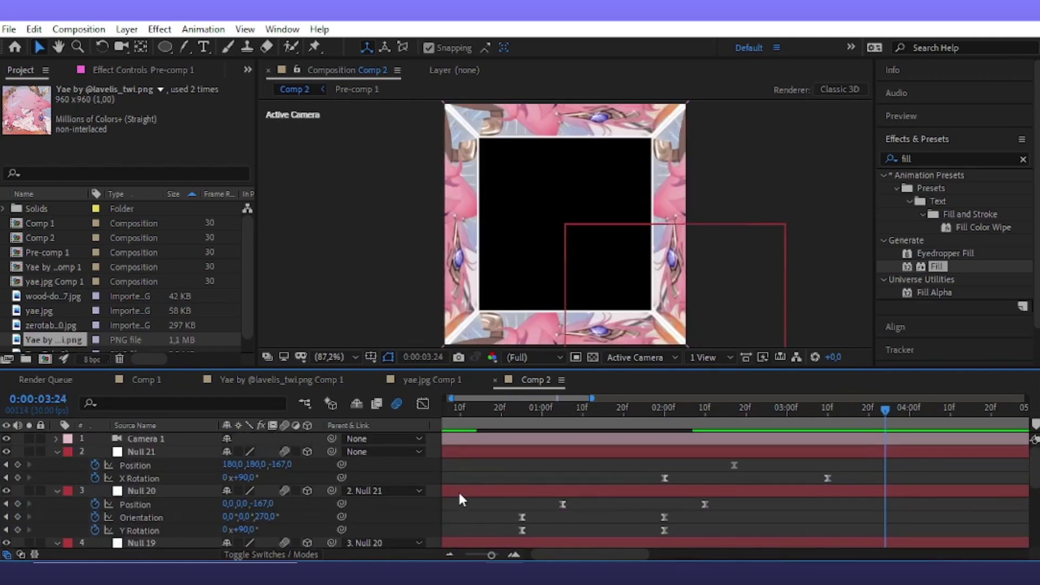
pyautogui.moveTo(289, 465); pyautogui.dragTo(254, 478)
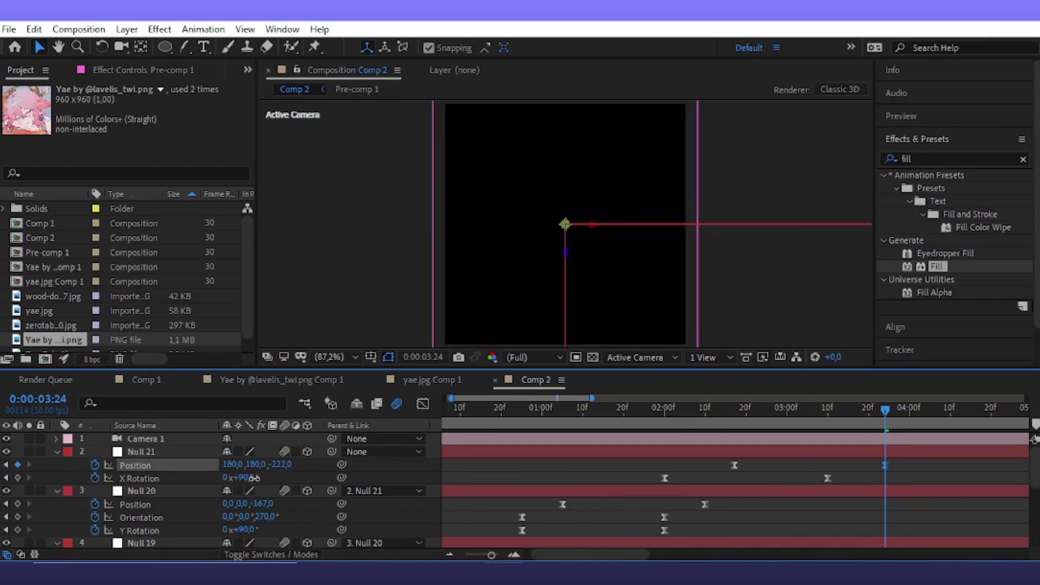
# Sharpen Null 21's position keyframe ease into a steep speed peak in the Graph Editor
pyautogui.click(734, 466)
pyautogui.click(424, 403)
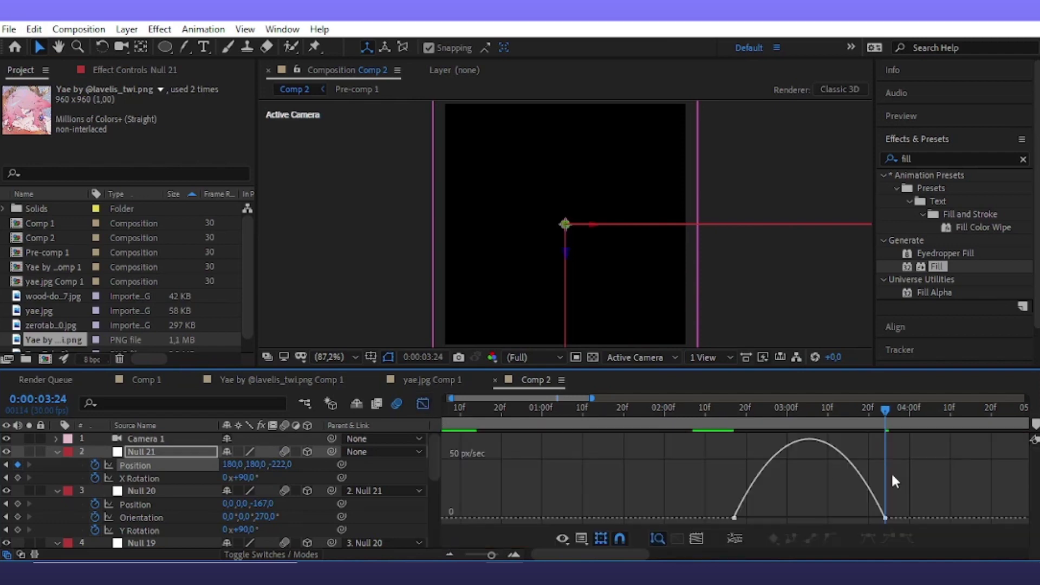
pyautogui.moveTo(892, 528)
pyautogui.mouseDown()
pyautogui.moveTo(726, 504)
pyautogui.moveTo(791, 514)
pyautogui.mouseUp()
pyautogui.moveTo(867, 514); pyautogui.dragTo(718, 494)
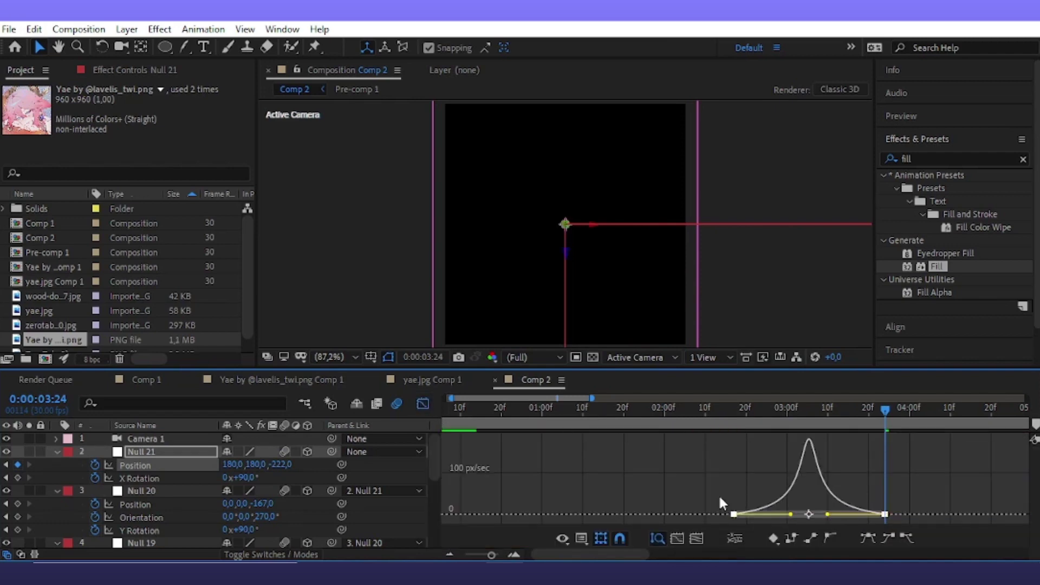
pyautogui.hotkey('shift', 'F3')
# Preview the zoom-through from 2:00 to 3:24, then return to the start and select Camera 1
pyautogui.moveTo(756, 420); pyautogui.dragTo(665, 446)
pyautogui.press('space')
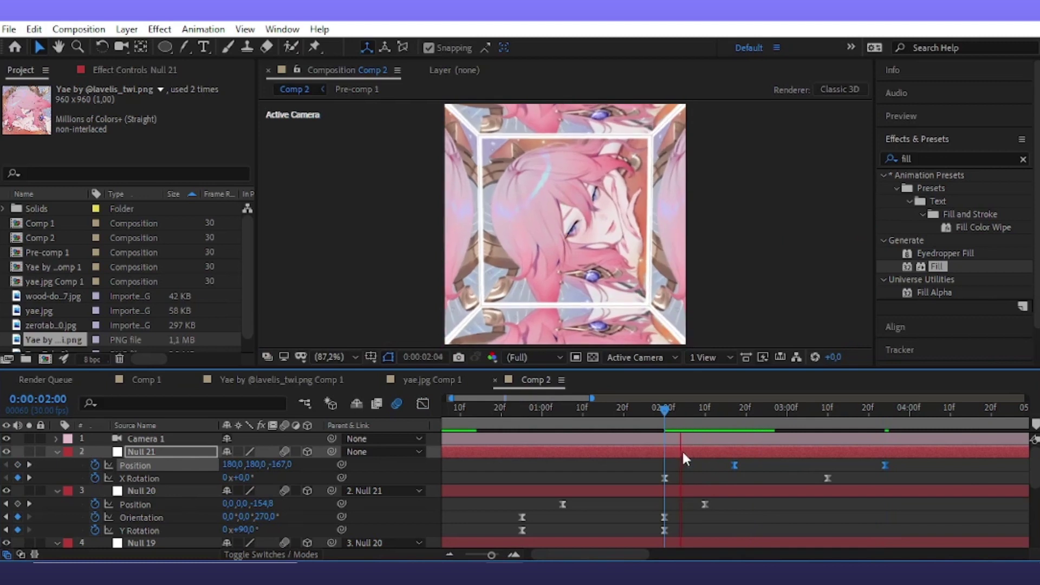
pyautogui.click(884, 424)
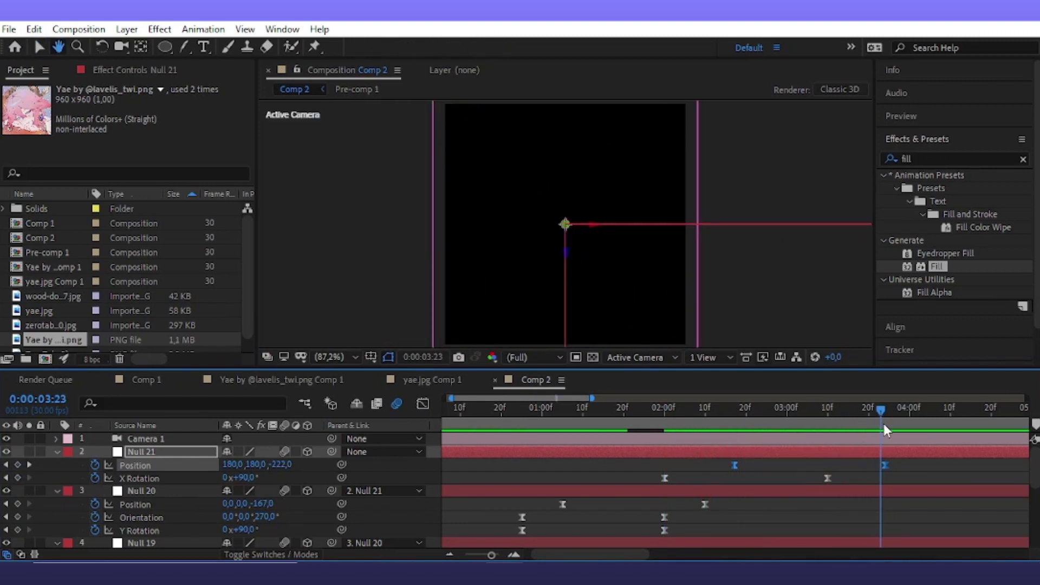
pyautogui.click(915, 471)
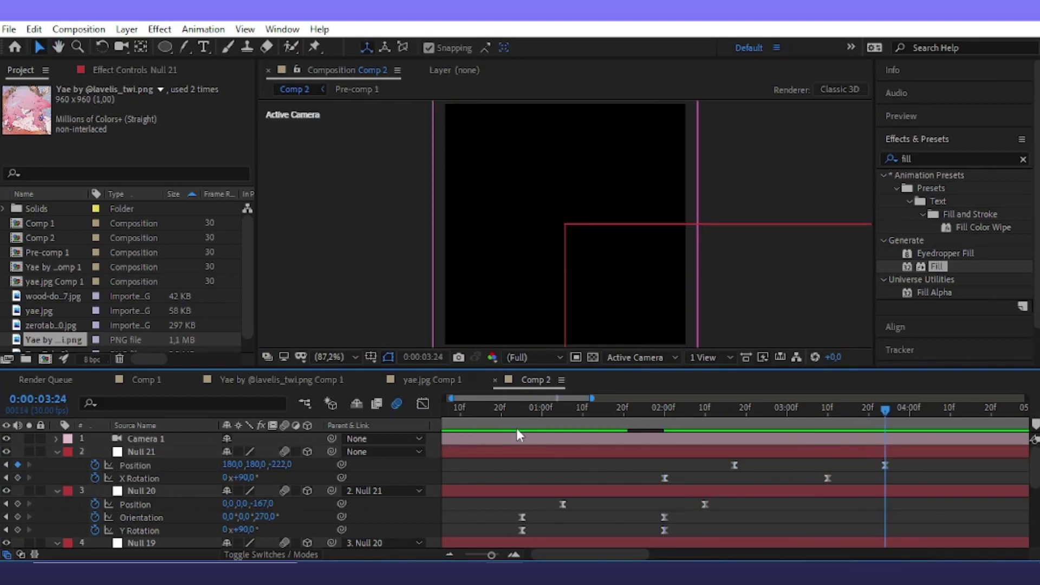
pyautogui.press('Home')
pyautogui.click(494, 443)
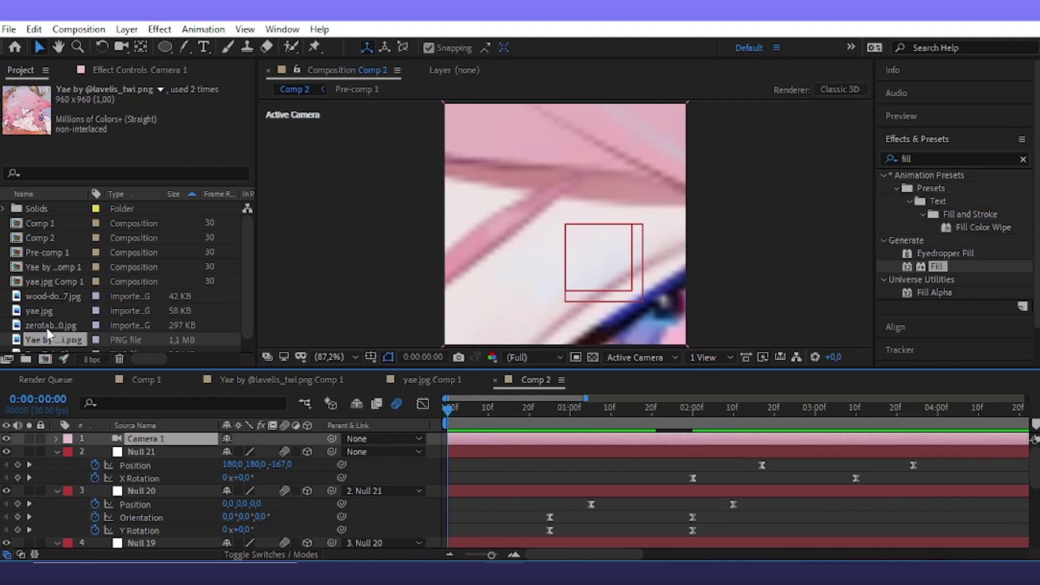
# Add yae.jpg to Comp 2 and pre-compose it as yae.jpg Comp 2
pyautogui.click(62, 320)
pyautogui.click(48, 311)
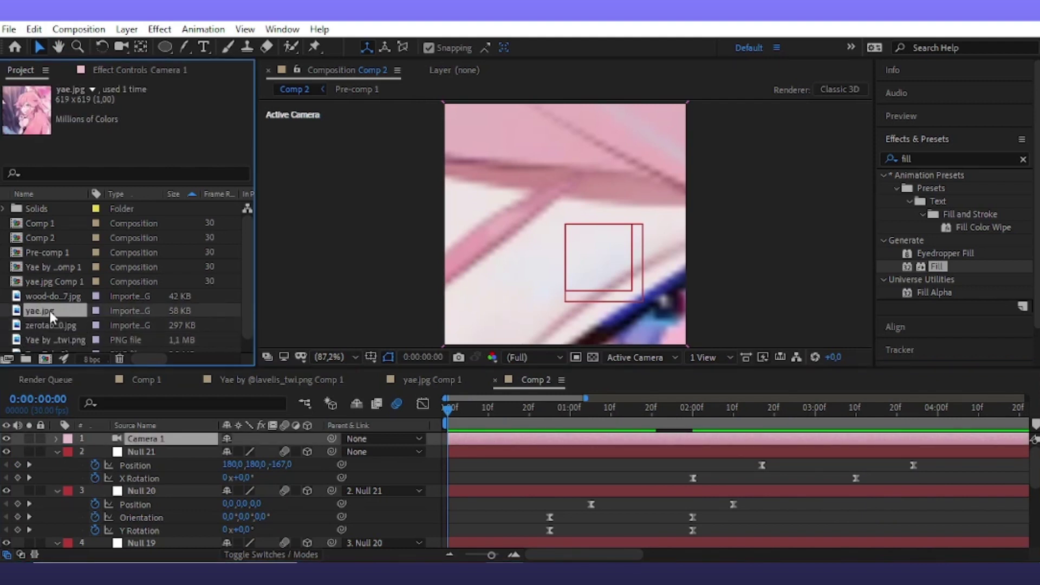
pyautogui.moveTo(50, 311); pyautogui.dragTo(509, 415)
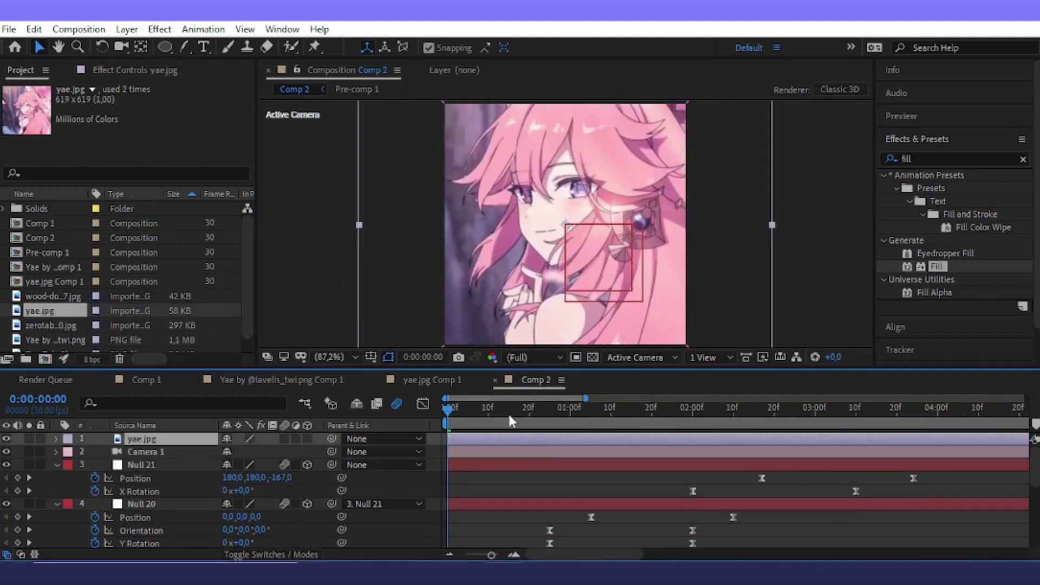
pyautogui.rightClick(504, 439)
pyautogui.click(562, 368)
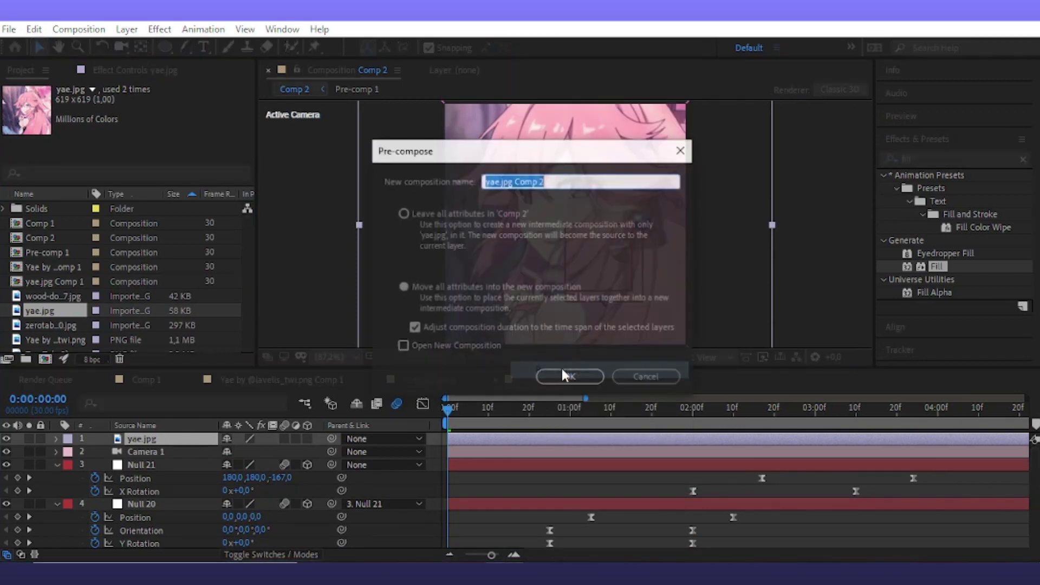
pyautogui.click(567, 377)
pyautogui.rightClick(70, 440)
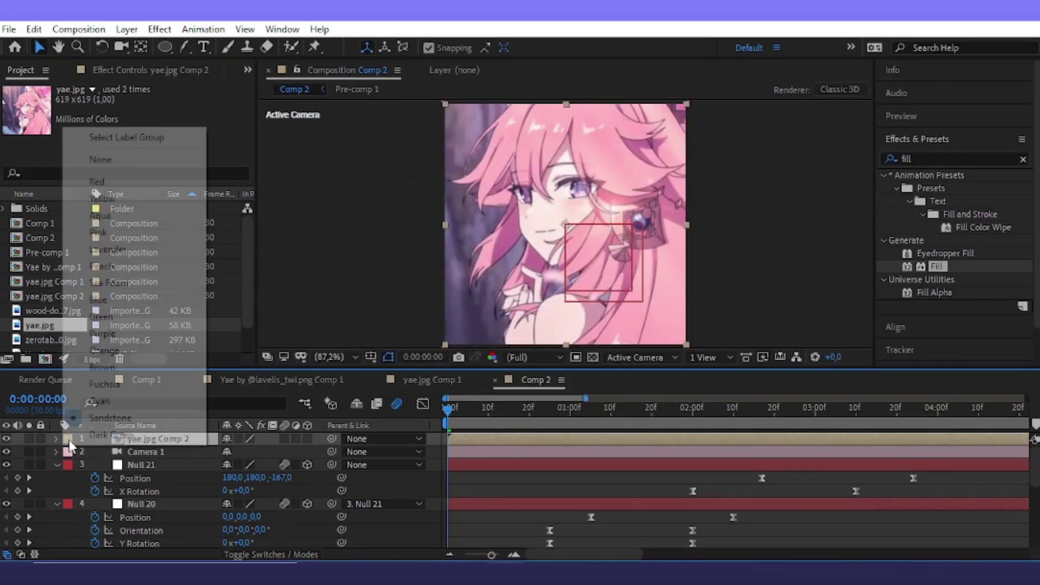
pyautogui.press('Escape')
# Open the yae.jpg Comp 2 precomp and scale the image down to 59%
pyautogui.doubleClick(165, 443)
pyautogui.click(188, 441)
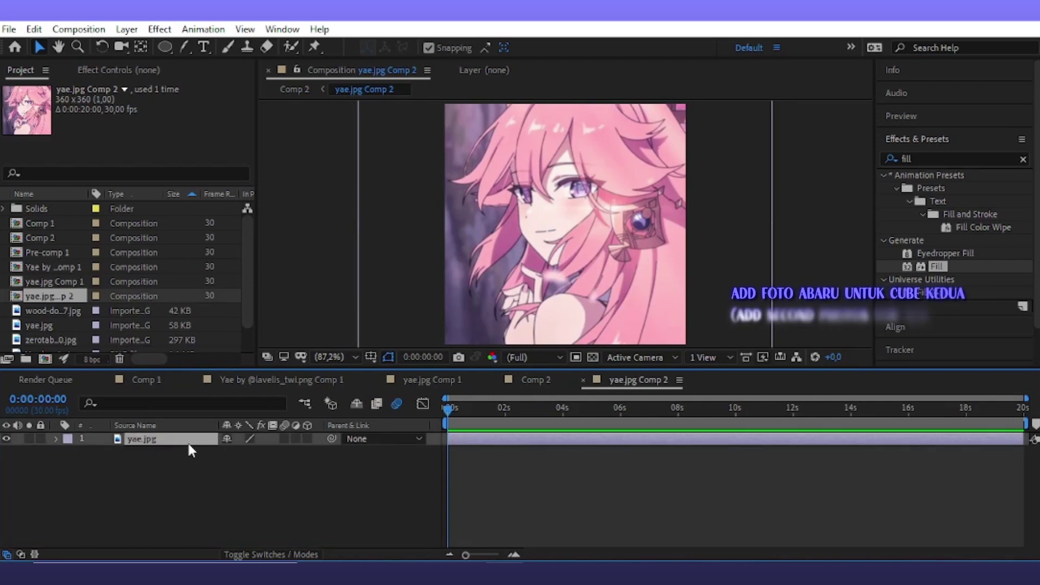
pyautogui.press('s')
pyautogui.moveTo(255, 452); pyautogui.dragTo(254, 464)
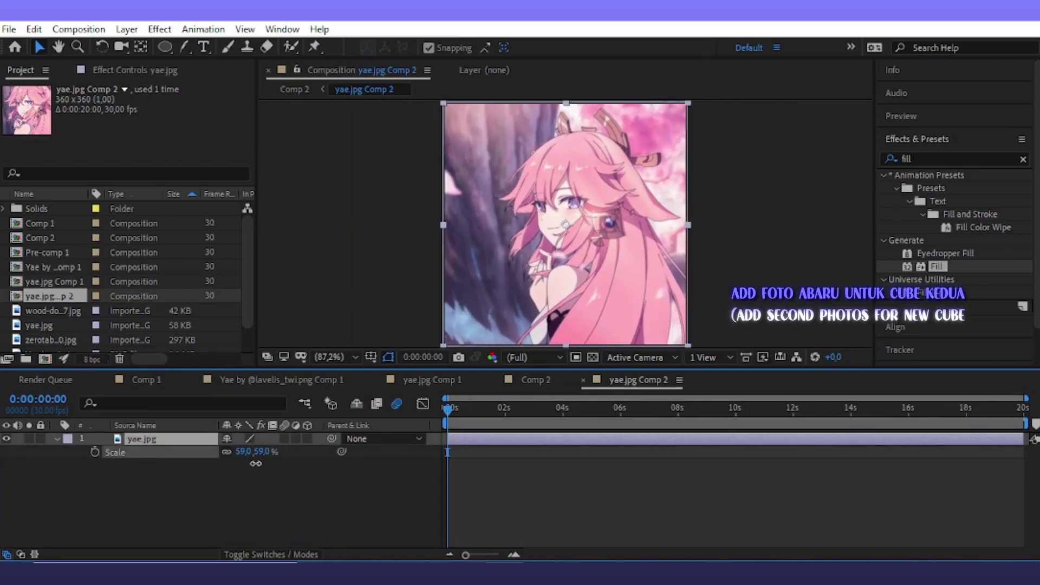
pyautogui.click(126, 29)
# Create a white 360 px solid layer in the precomp
pyautogui.moveTo(147, 47)
pyautogui.click(390, 64)
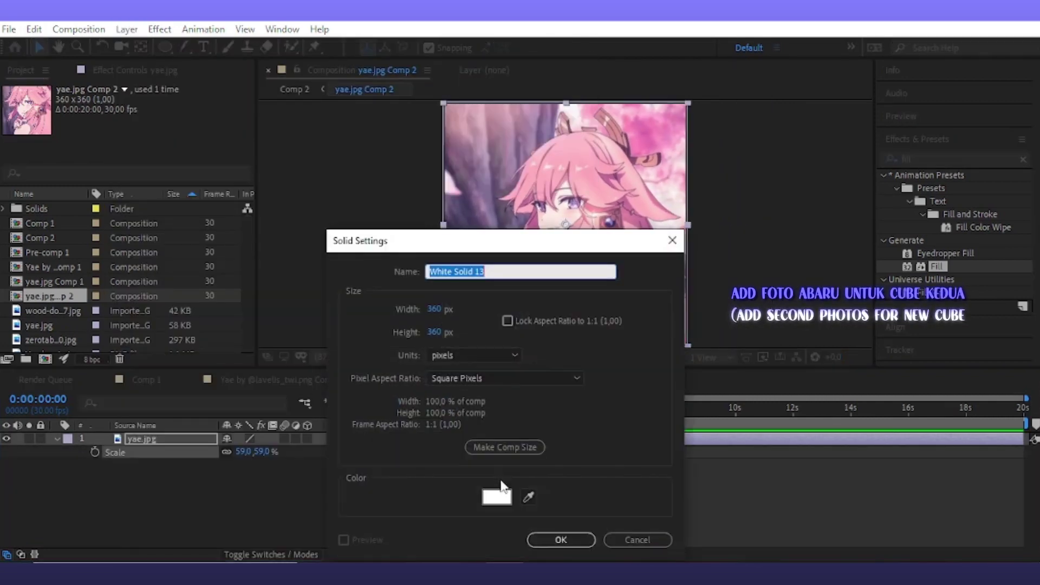
pyautogui.click(548, 544)
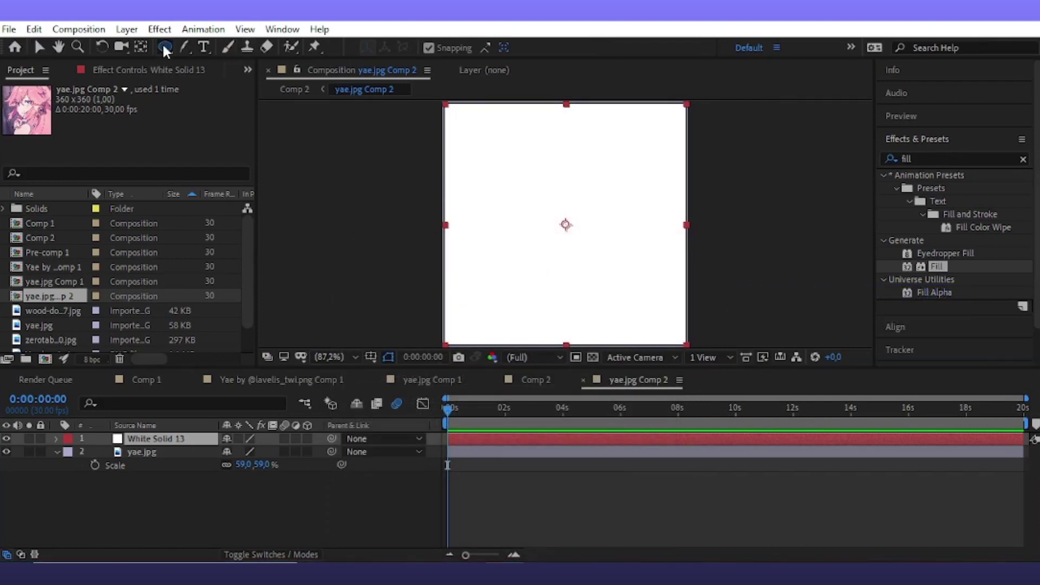
# Draw a Subtract rectangle mask across the white solid to leave a thin border, then return to Comp 2
pyautogui.moveTo(164, 49); pyautogui.dragTo(228, 46)
pyautogui.moveTo(447, 107); pyautogui.dragTo(681, 342)
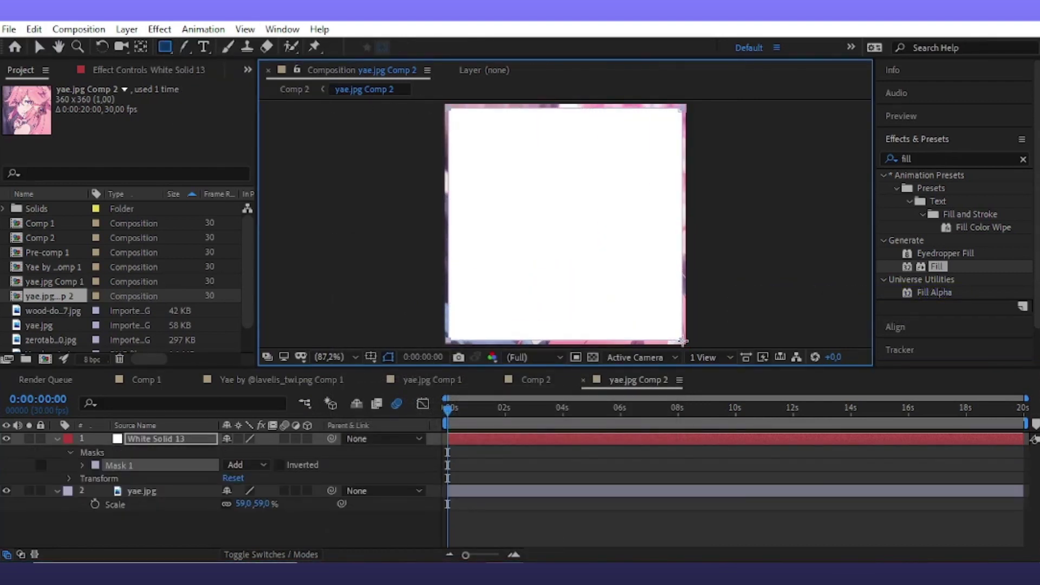
pyautogui.click(241, 465)
pyautogui.click(266, 381)
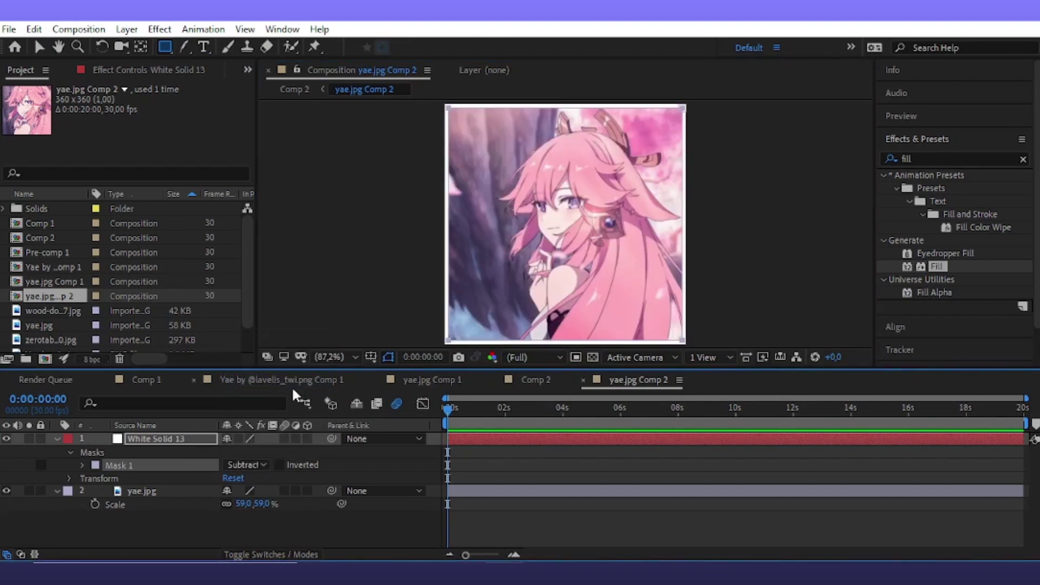
pyautogui.press('v')
pyautogui.click(570, 411)
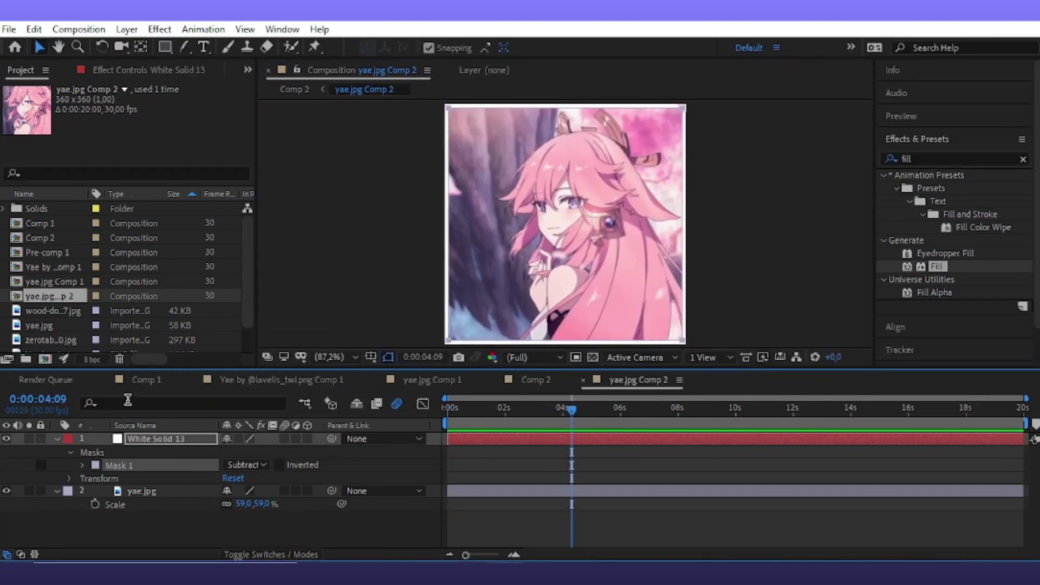
pyautogui.click(530, 380)
# At 3:24, switch the viewer to a custom 3D view and duplicate the face layer
pyautogui.click(918, 425)
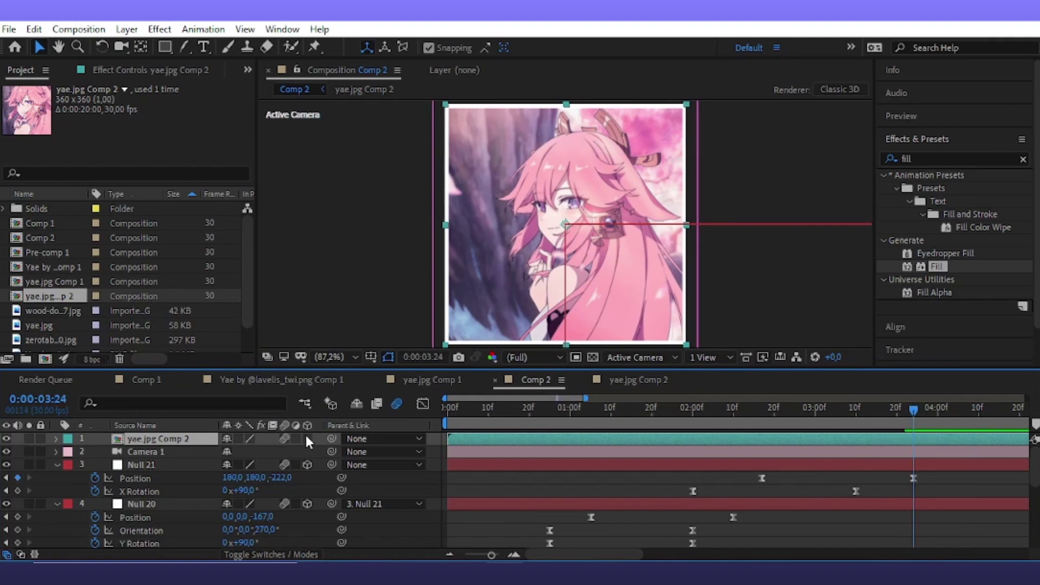
pyautogui.click(639, 357)
pyautogui.click(645, 521)
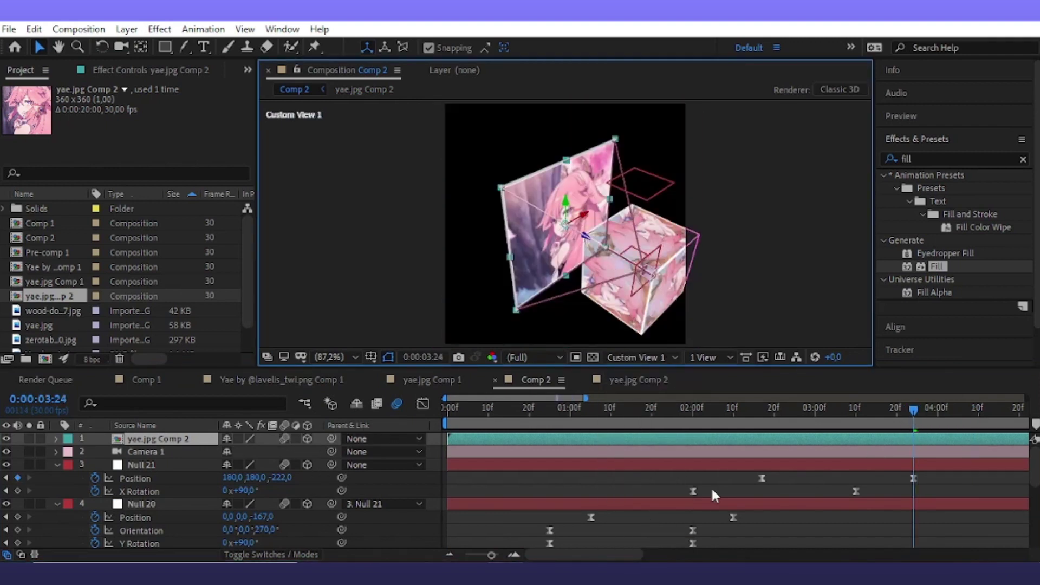
pyautogui.hotkey('ctrl', 'd')
pyautogui.hotkey('ctrl', 'd')
pyautogui.hotkey('ctrl', 'd')
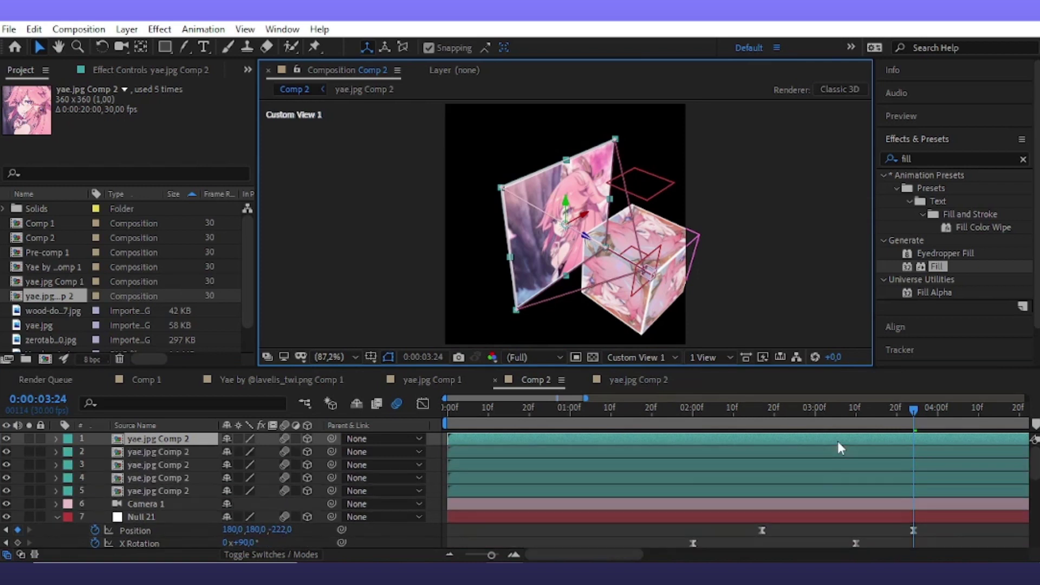
pyautogui.hotkey('ctrl', 'd')
pyautogui.hotkey('ctrl', 'd')
# Set the front and back faces' Z positions to 180 and -180
pyautogui.keyDown('shift'); pyautogui.click(104, 448); pyautogui.keyUp('shift')
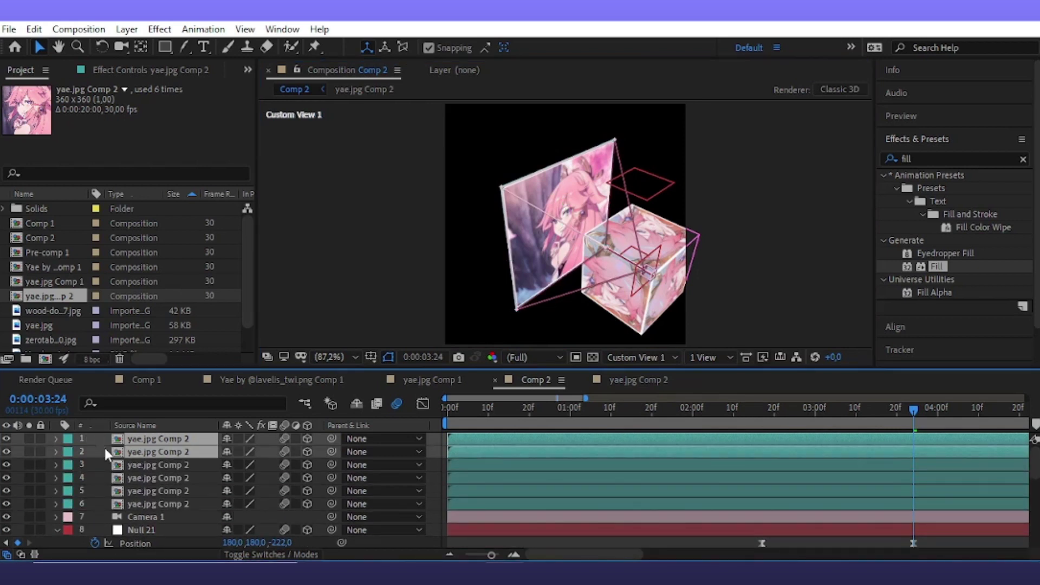
pyautogui.press('p')
pyautogui.click(276, 452)
pyautogui.write('180')
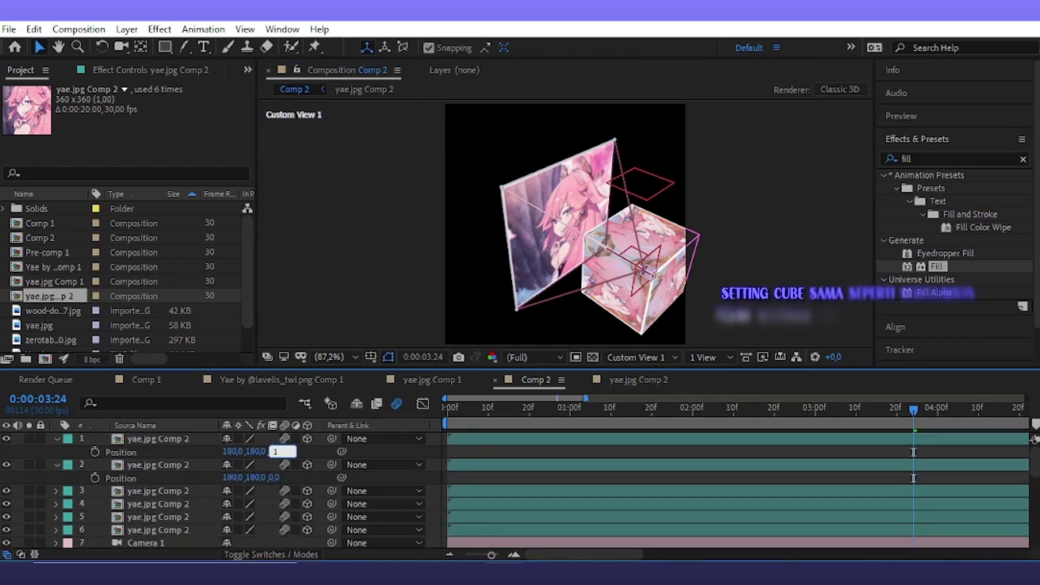
pyautogui.press('Return')
pyautogui.click(276, 477)
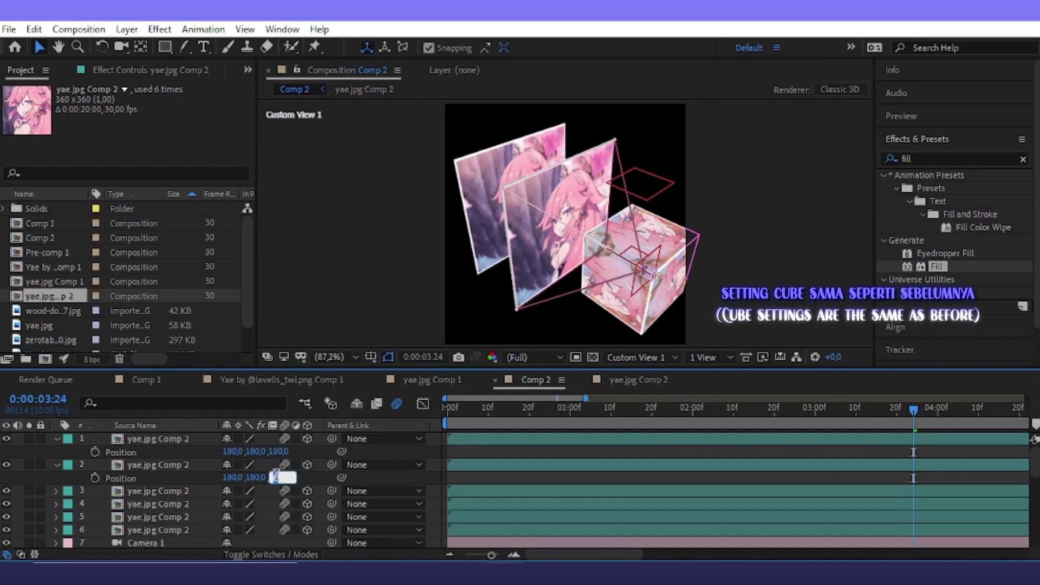
pyautogui.write('-180')
pyautogui.press('Return')
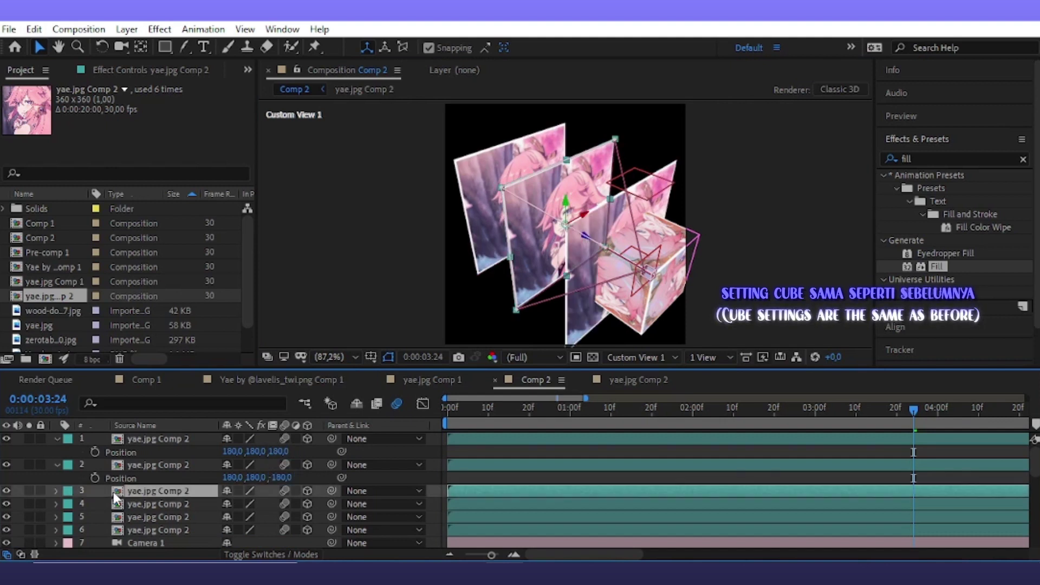
# Turn a face 90° in Y Rotation and duplicate it as the side faces at X 0 and 360
pyautogui.click(150, 490)
pyautogui.press('r')
pyautogui.click(242, 530)
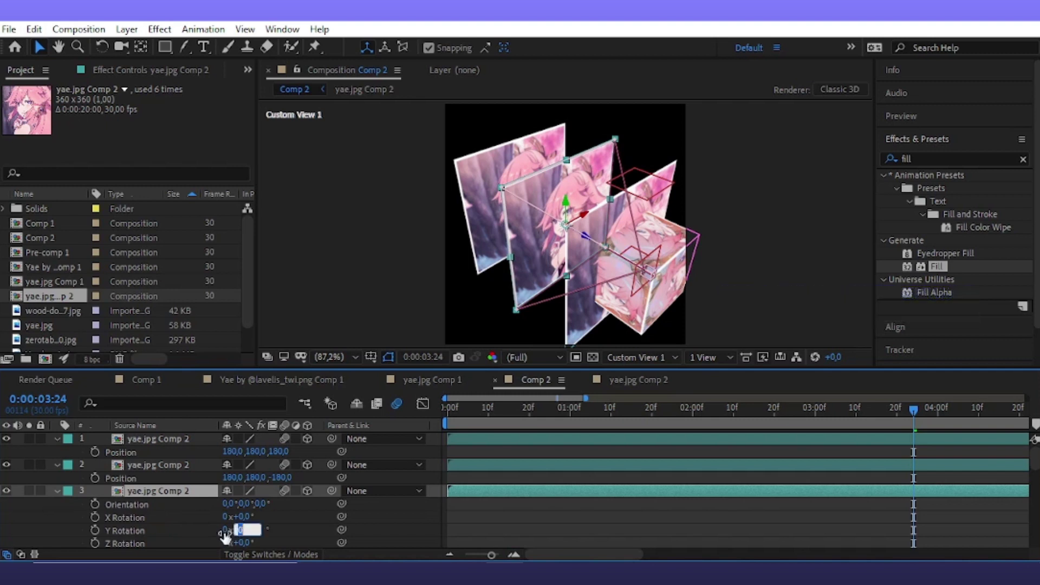
pyautogui.write('90')
pyautogui.press('Return')
pyautogui.hotkey('ctrl', 'd')
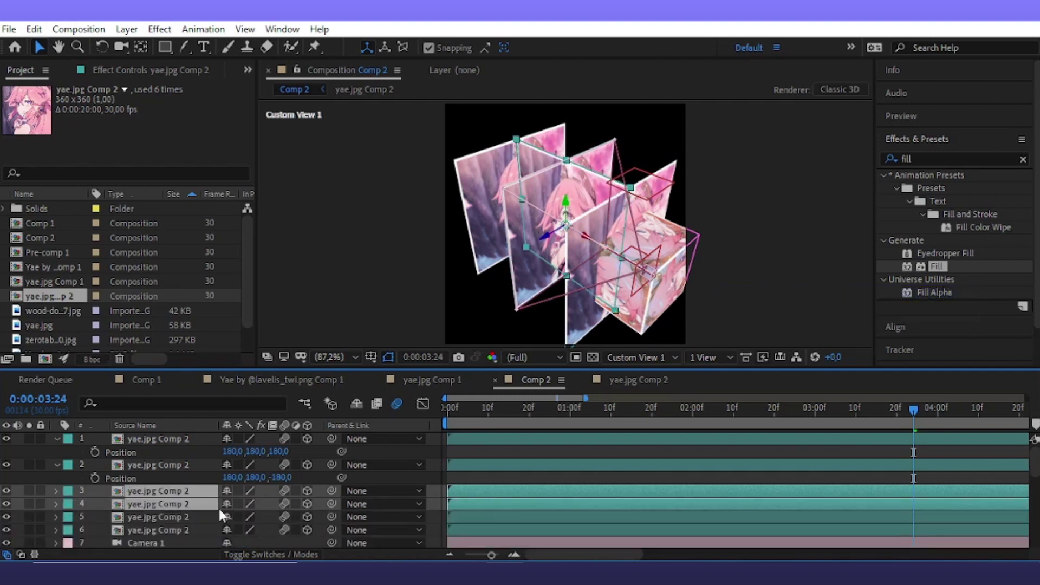
pyautogui.press('p')
pyautogui.click(298, 503)
pyautogui.click(233, 530)
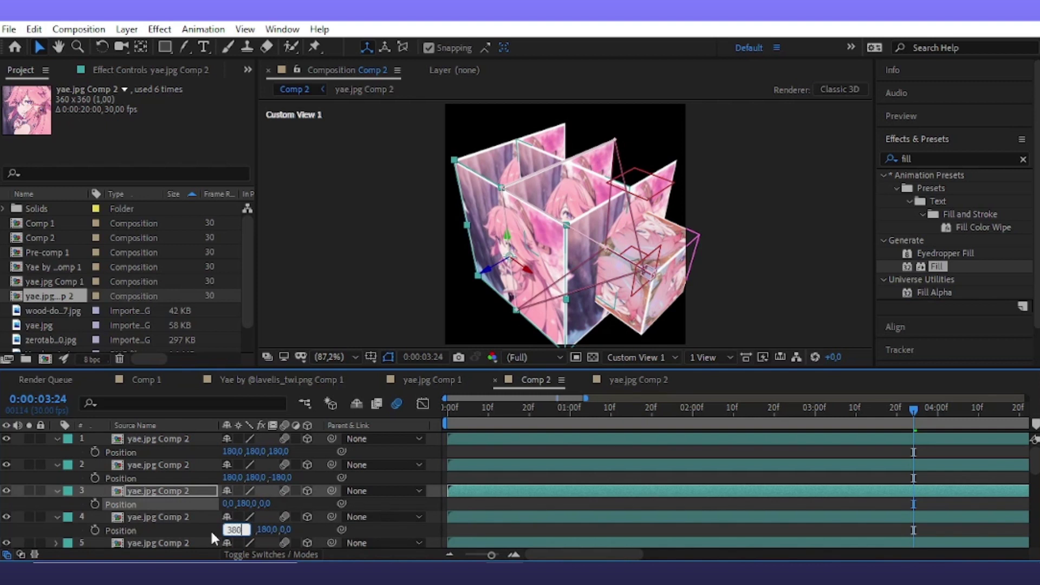
pyautogui.write('360')
pyautogui.press('Return')
# Tilt a face 90° in X Rotation and duplicate it as the top and bottom at Y 0 and 360
pyautogui.scroll(-1, 119, 512)
pyautogui.click(107, 507)
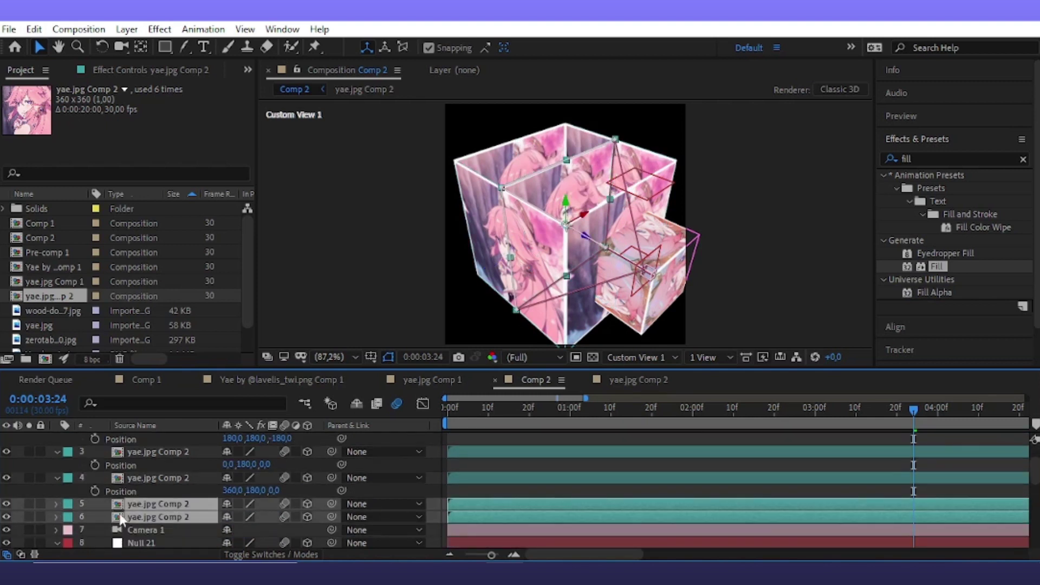
pyautogui.press('r')
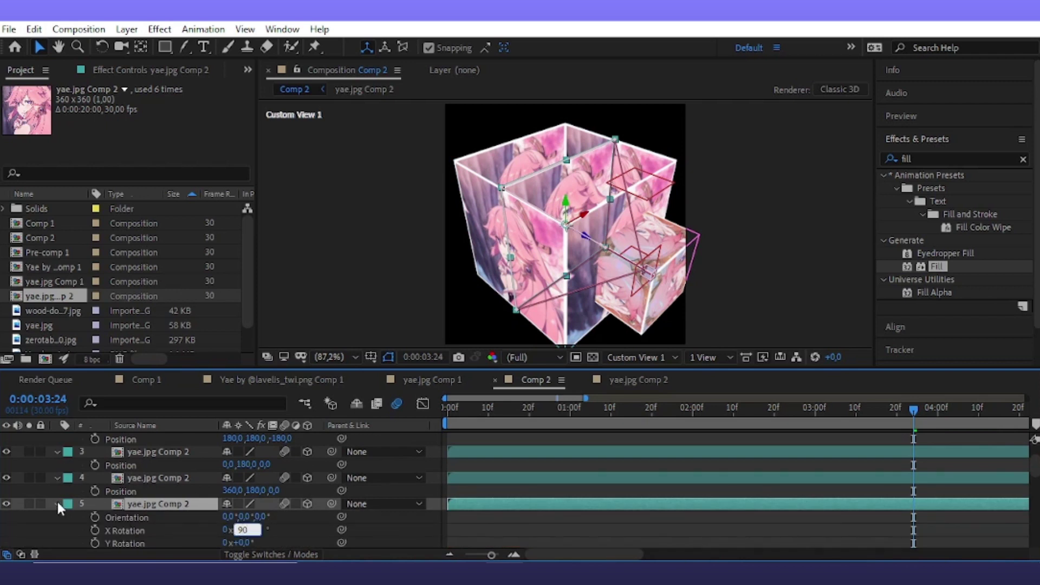
pyautogui.click(57, 504)
pyautogui.hotkey('ctrl', 'd')
pyautogui.press('p')
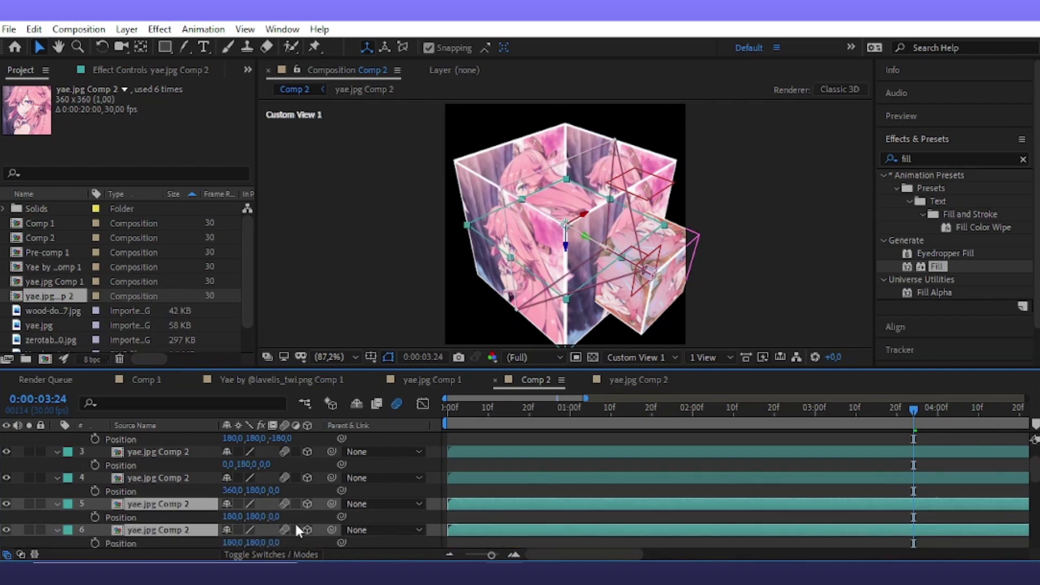
pyautogui.click(257, 516)
pyautogui.click(257, 542)
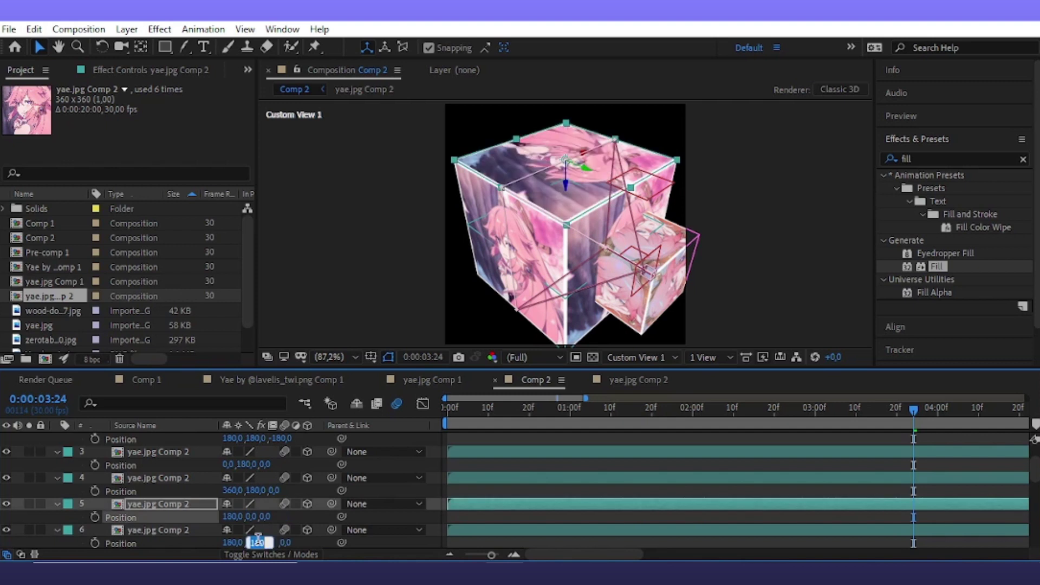
pyautogui.write('360')
pyautogui.click(180, 529)
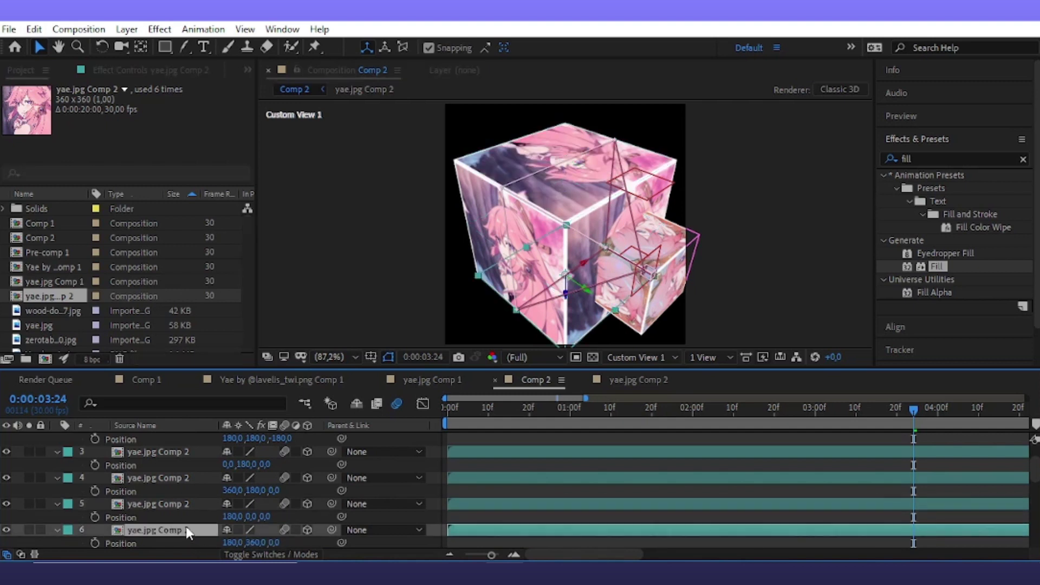
pyautogui.moveTo(100, 524); pyautogui.dragTo(206, 392)
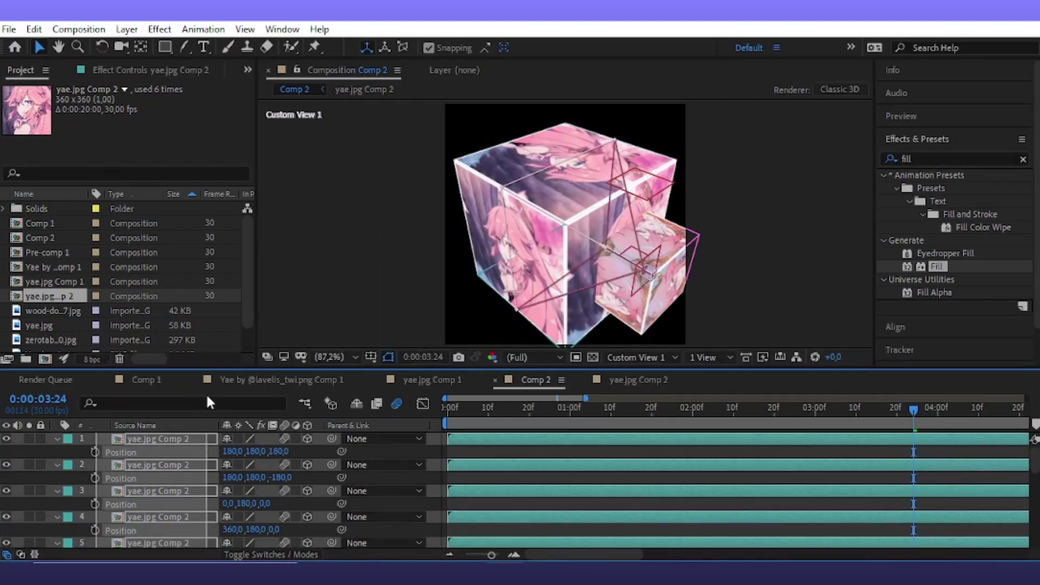
# Create Null 22 and parent the six cube face layers to it
pyautogui.press('p')
pyautogui.click(126, 29)
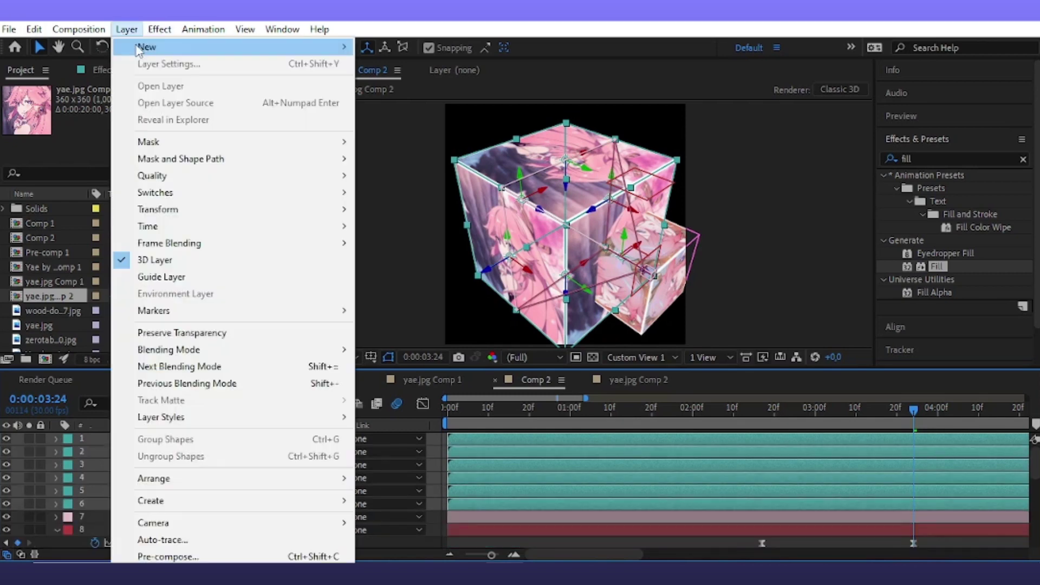
pyautogui.moveTo(147, 46)
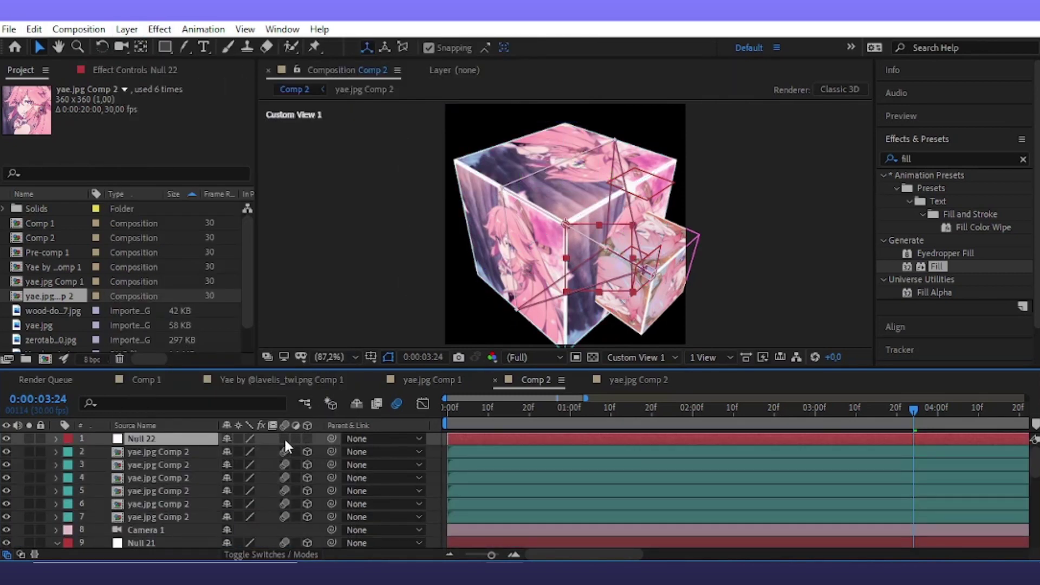
pyautogui.moveTo(99, 452); pyautogui.dragTo(150, 515)
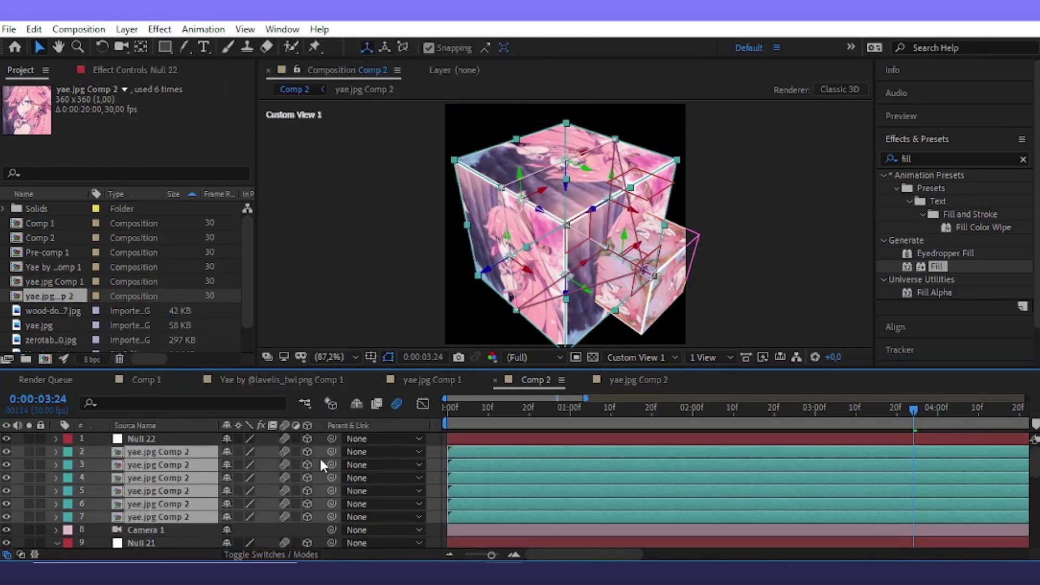
pyautogui.moveTo(332, 451); pyautogui.dragTo(321, 440)
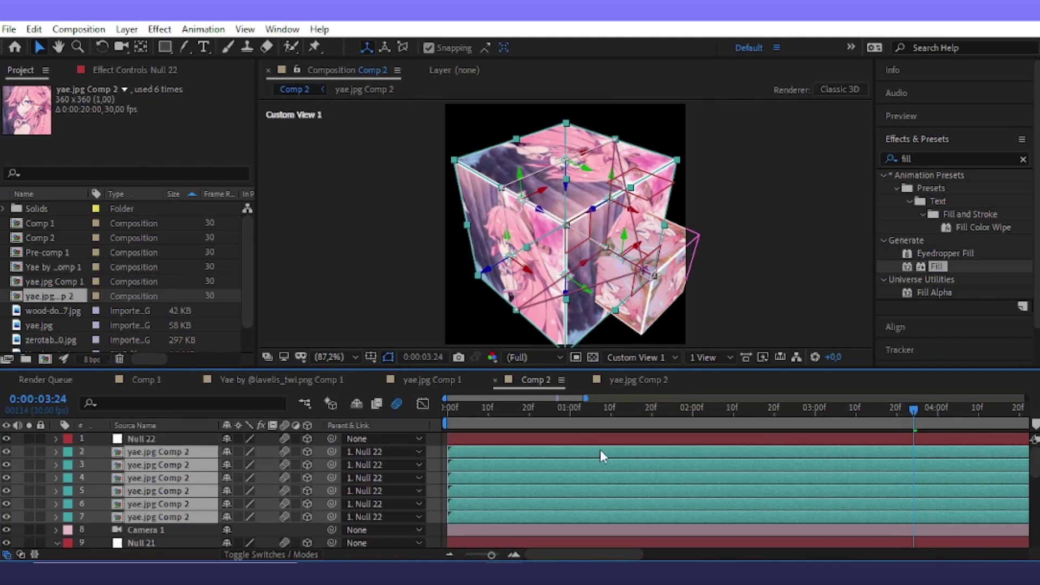
# Scale Null 22 uniformly to 50% and set its Z position to -50.4
pyautogui.click(948, 436)
pyautogui.scroll(-3, 870, 451)
pyautogui.scroll(3, 925, 440)
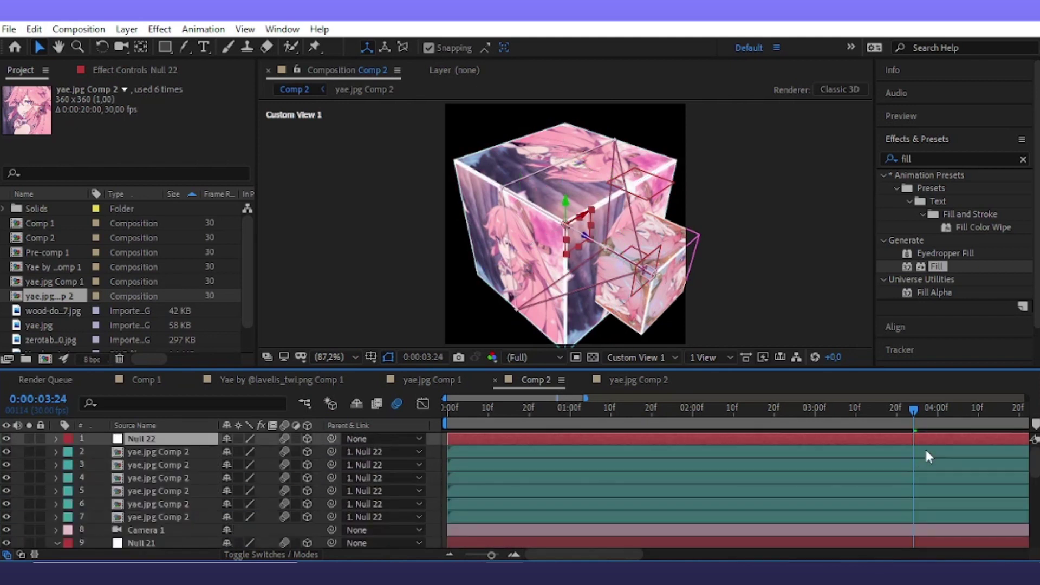
pyautogui.moveTo(583, 555); pyautogui.dragTo(596, 556)
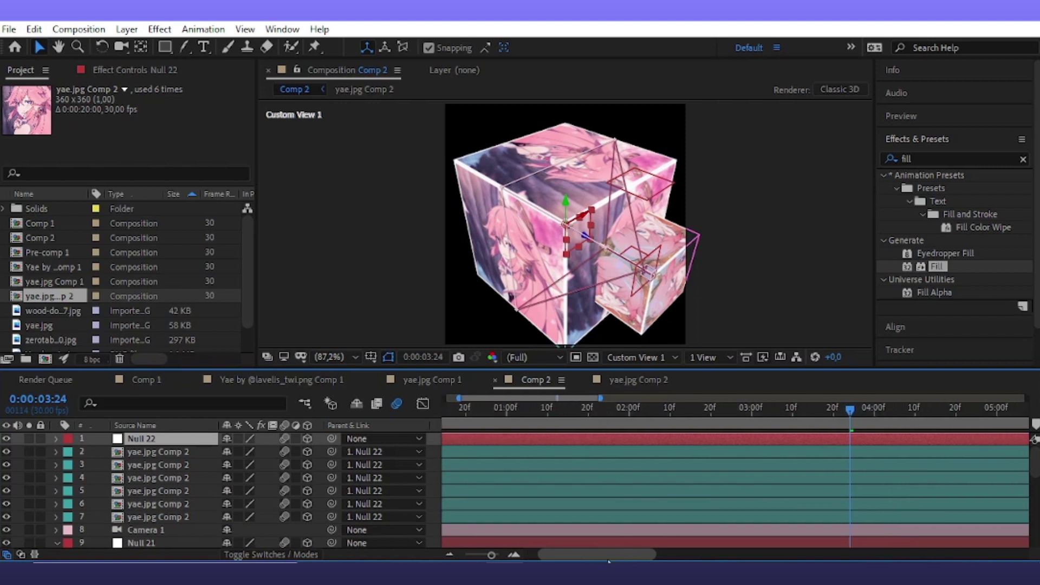
pyautogui.press('s')
pyautogui.moveTo(290, 454); pyautogui.dragTo(271, 467)
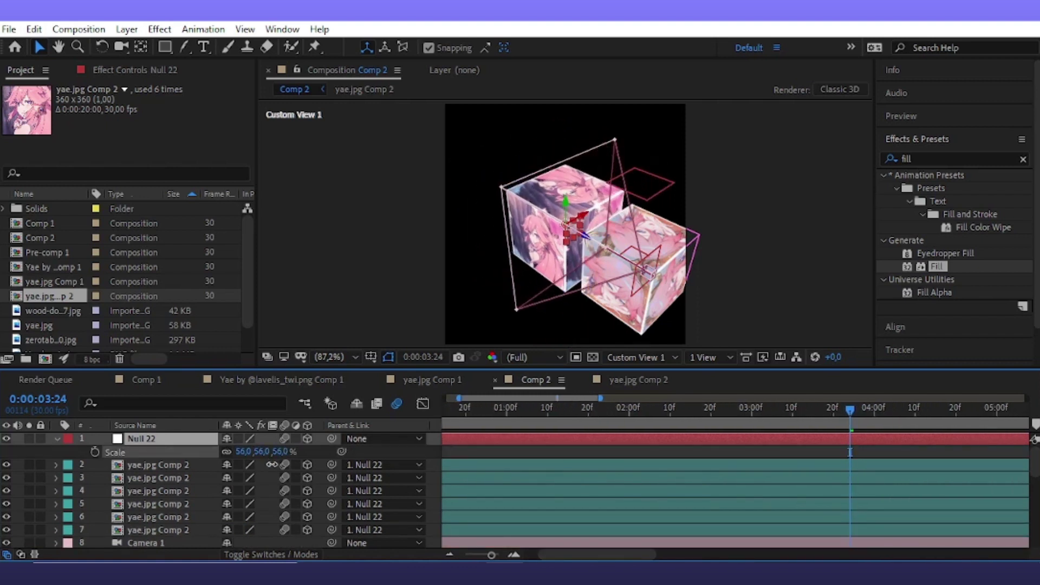
pyautogui.moveTo(608, 253); pyautogui.dragTo(617, 262)
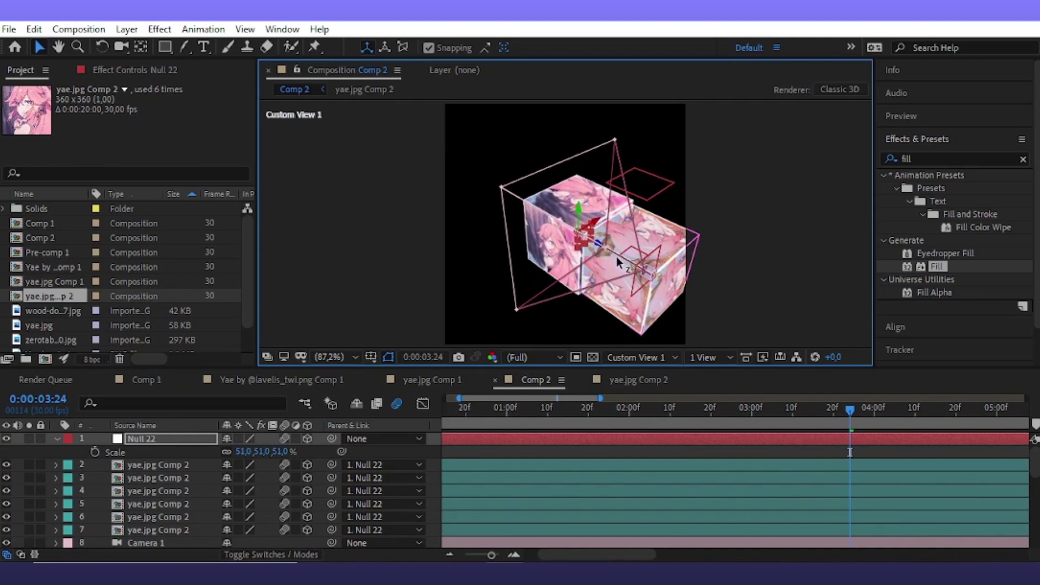
pyautogui.click(280, 452)
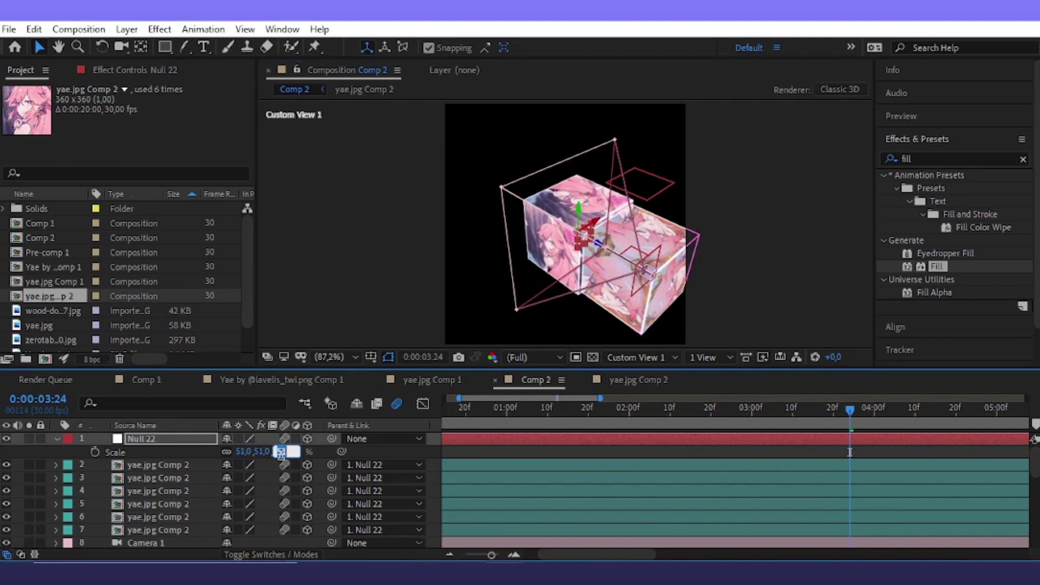
pyautogui.write('50')
pyautogui.press('Return')
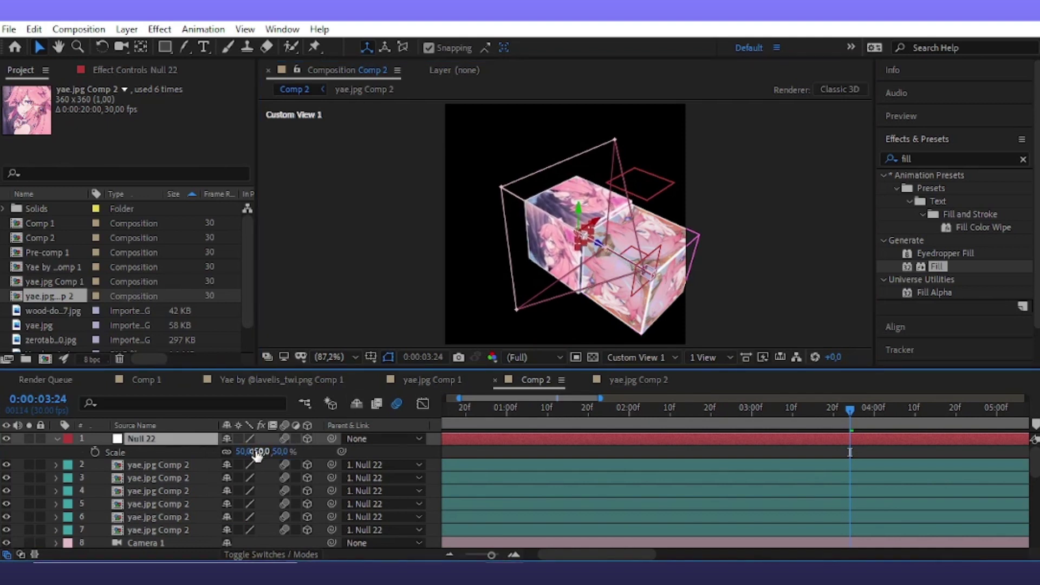
pyautogui.press('p')
pyautogui.moveTo(277, 453)
pyautogui.mouseDown()
pyautogui.moveTo(309, 465)
pyautogui.moveTo(278, 458)
pyautogui.mouseUp()
pyautogui.press('F12')
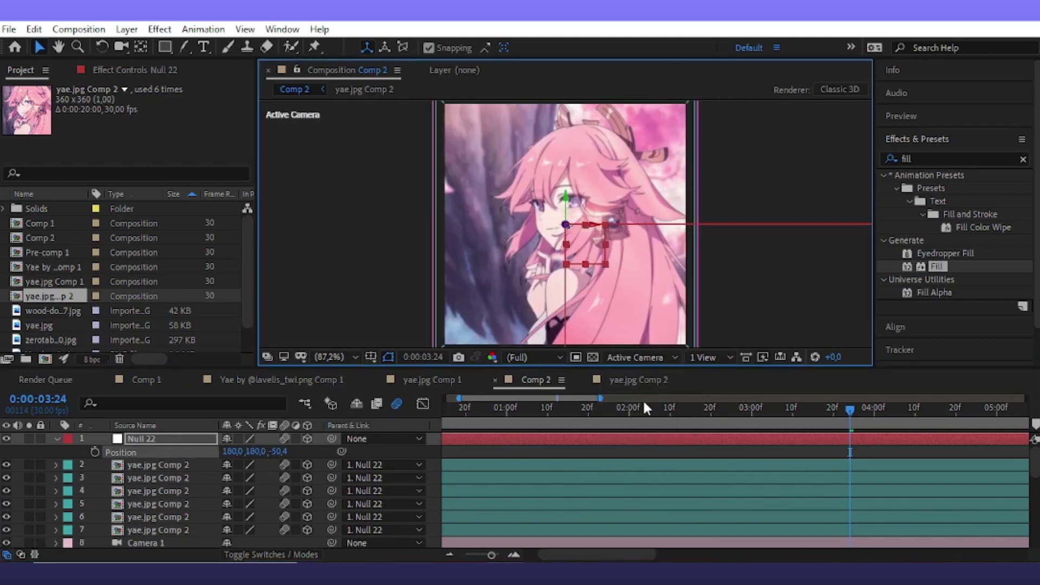
pyautogui.press('u')
pyautogui.press('u')
pyautogui.scroll(-3, 777, 460)
pyautogui.click(738, 479)
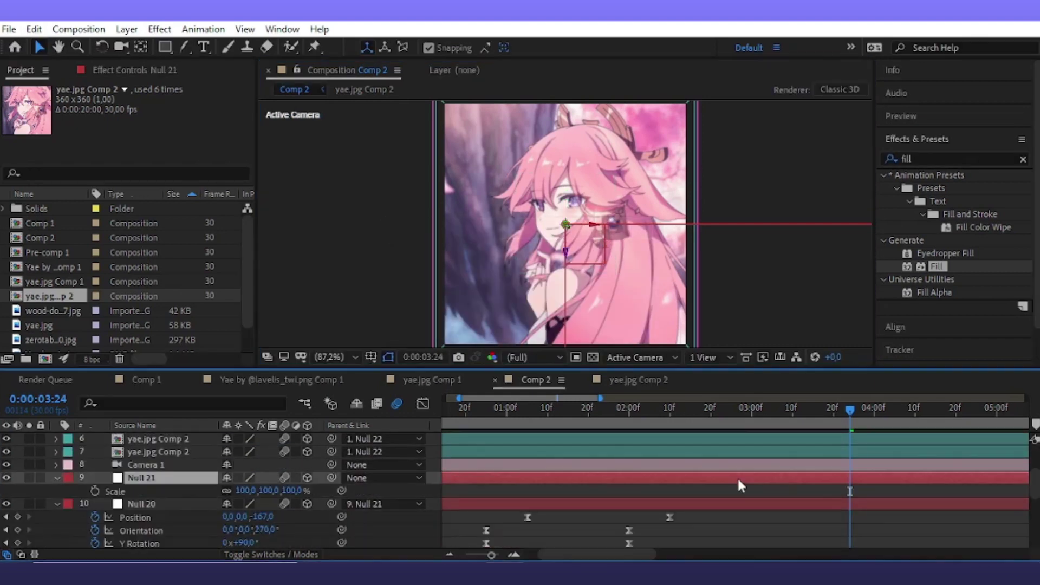
pyautogui.press('u')
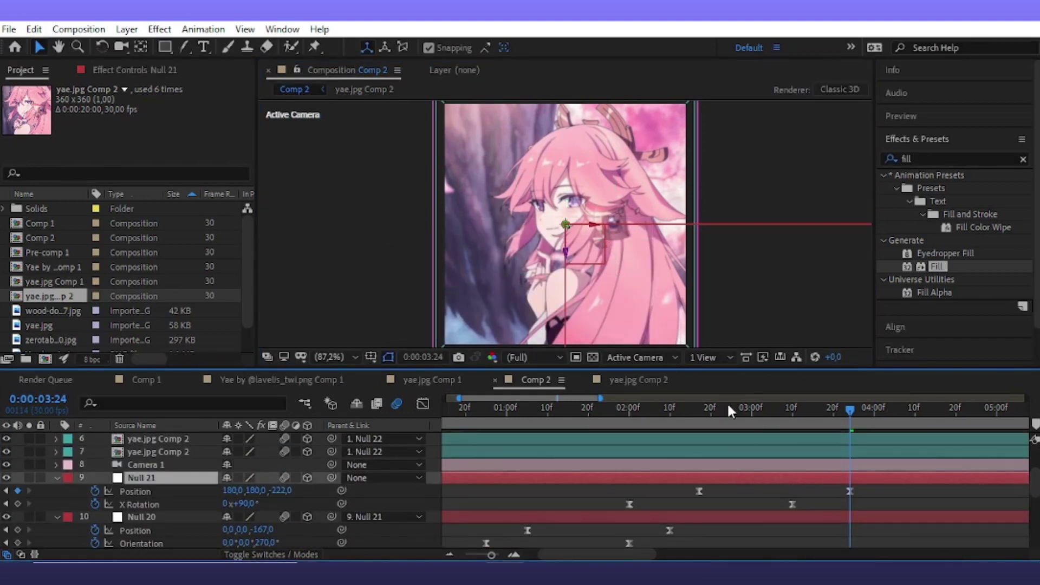
pyautogui.moveTo(699, 423); pyautogui.dragTo(854, 455)
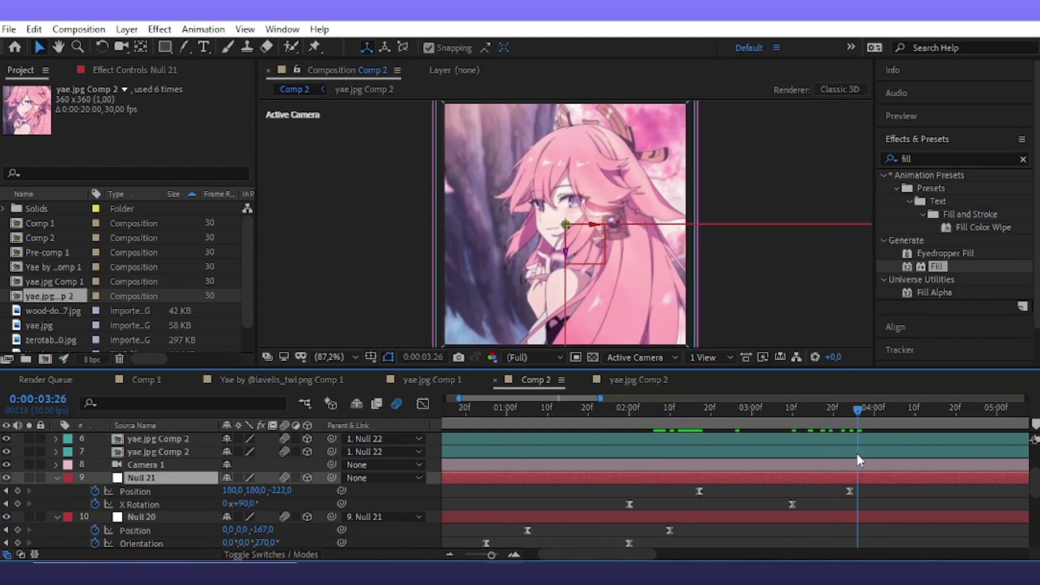
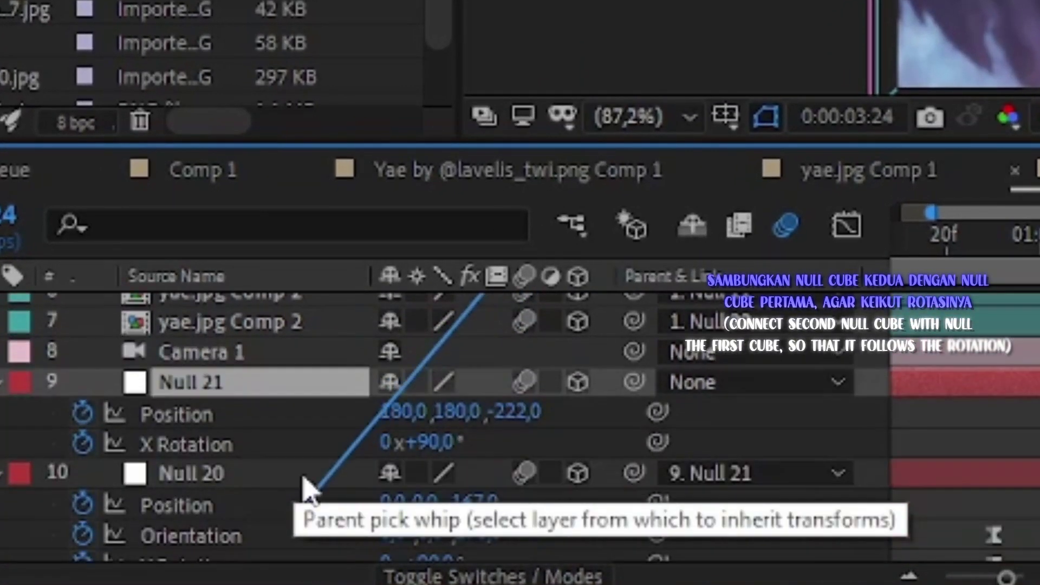
# Parent Null 22 to Null 21 and reveal the keyframed properties
pyautogui.moveTo(491, 387); pyautogui.dragTo(307, 400)
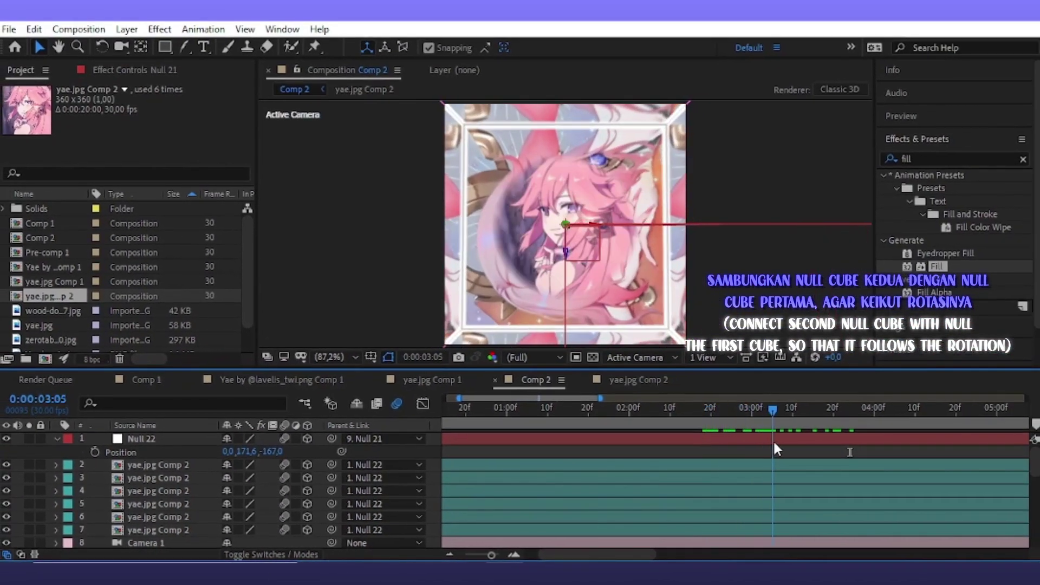
pyautogui.moveTo(773, 440); pyautogui.dragTo(800, 441)
pyautogui.press('u')
# At 0:00:03:24, push Null 21's final Position Z back to -320
pyautogui.scroll(-3, 890, 486)
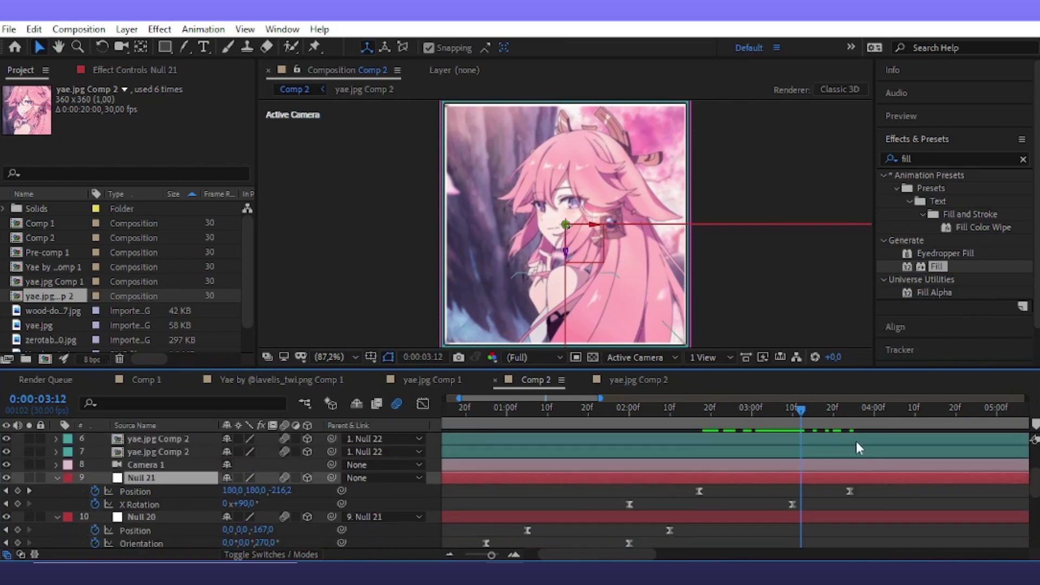
pyautogui.moveTo(848, 418); pyautogui.dragTo(841, 418)
pyautogui.scroll(3, 852, 490)
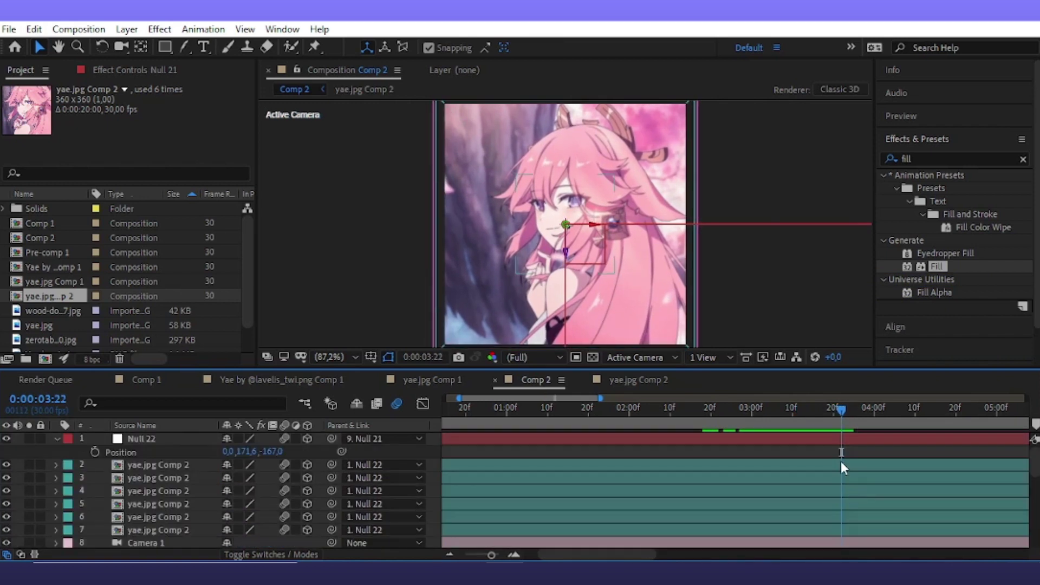
pyautogui.scroll(-3, 841, 465)
pyautogui.click(851, 425)
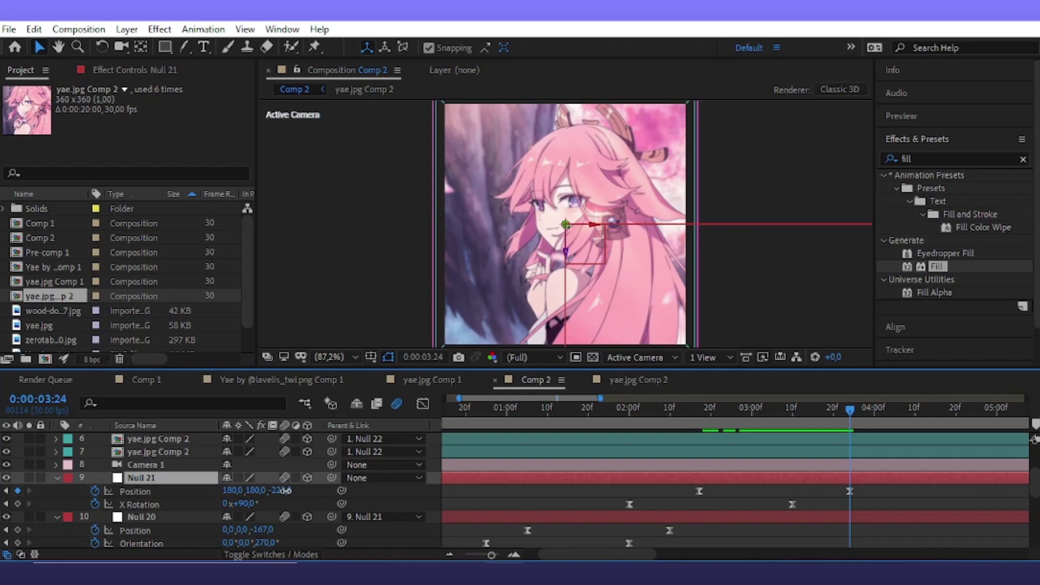
pyautogui.moveTo(286, 490); pyautogui.dragTo(214, 496)
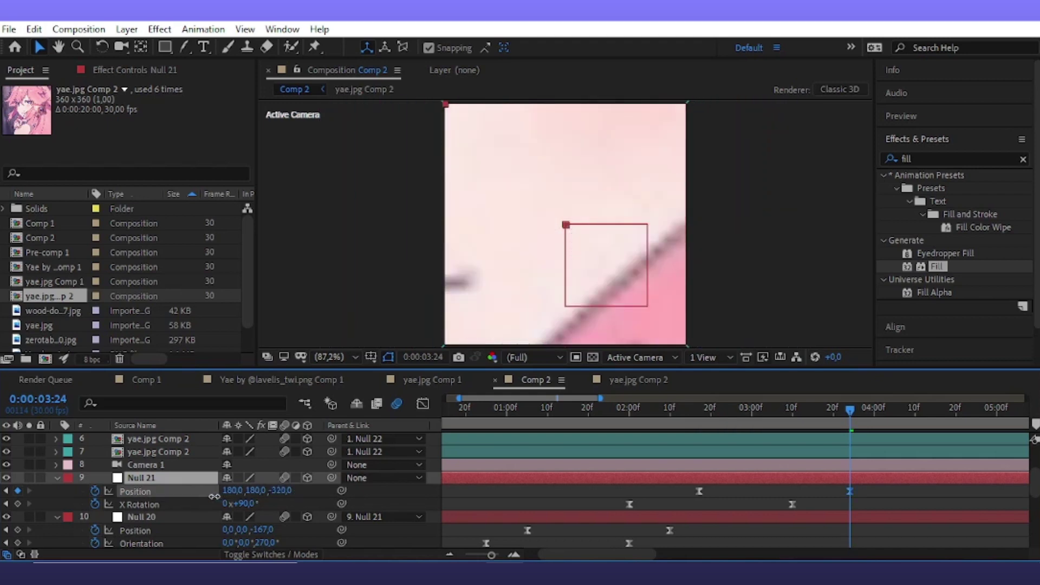
pyautogui.moveTo(830, 417)
pyautogui.mouseDown()
pyautogui.moveTo(739, 418)
pyautogui.moveTo(814, 435)
pyautogui.mouseUp()
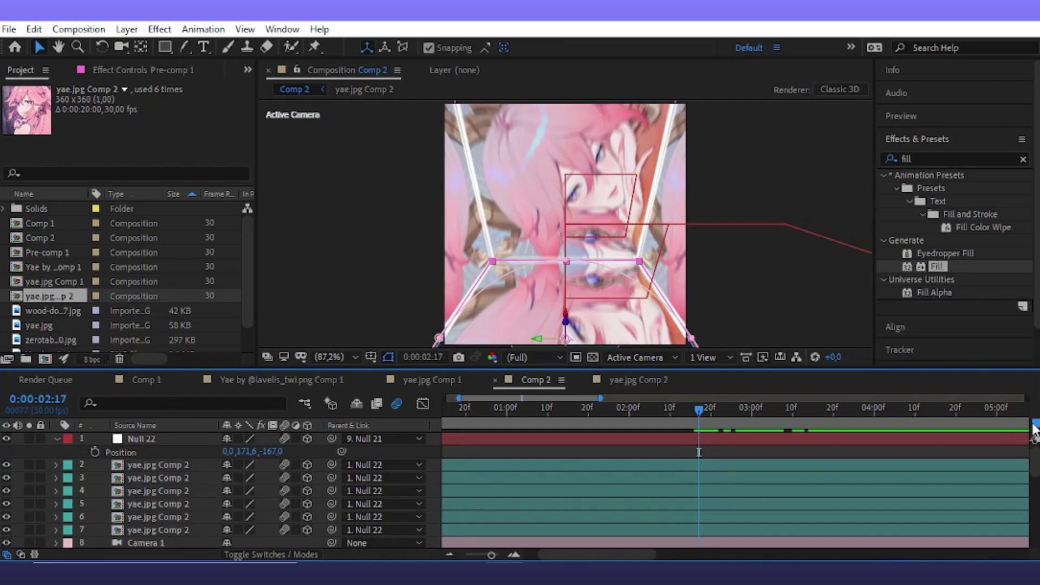
# Preview the cube faces between 0:00:02:17 and 0:00:03:24
pyautogui.scroll(-5, 827, 459)
pyautogui.scroll(-2, 869, 484)
pyautogui.click(849, 418)
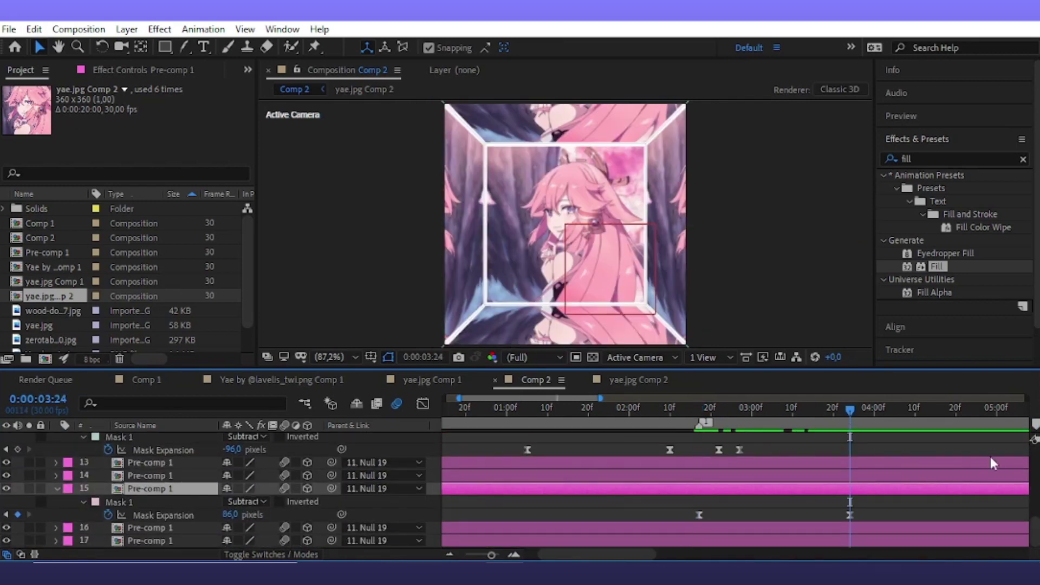
pyautogui.scroll(5, 821, 491)
pyautogui.click(573, 243)
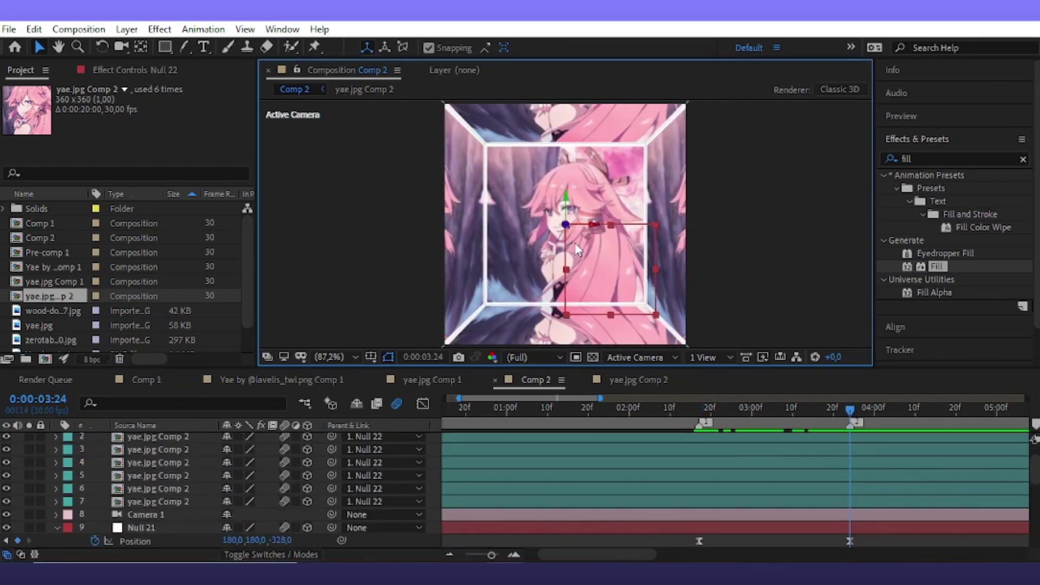
pyautogui.scroll(2, 803, 482)
pyautogui.click(821, 465)
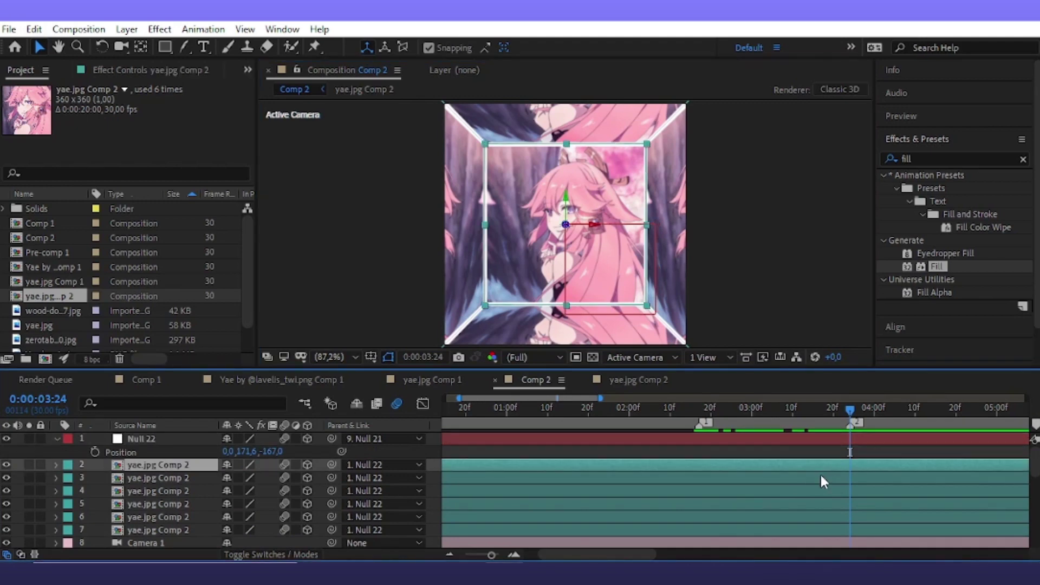
pyautogui.moveTo(717, 408); pyautogui.dragTo(699, 409)
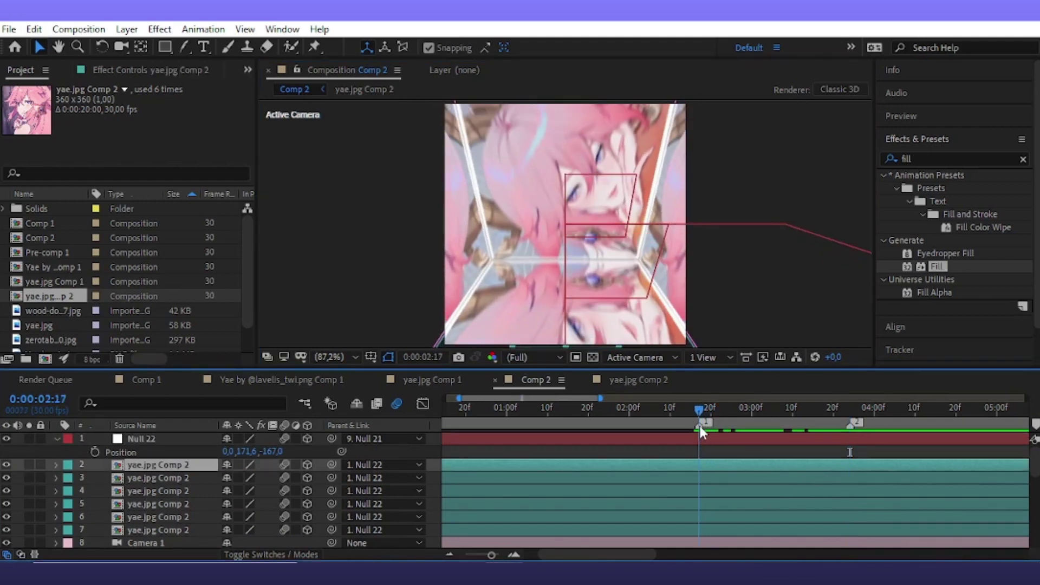
pyautogui.press('space')
pyautogui.click(849, 420)
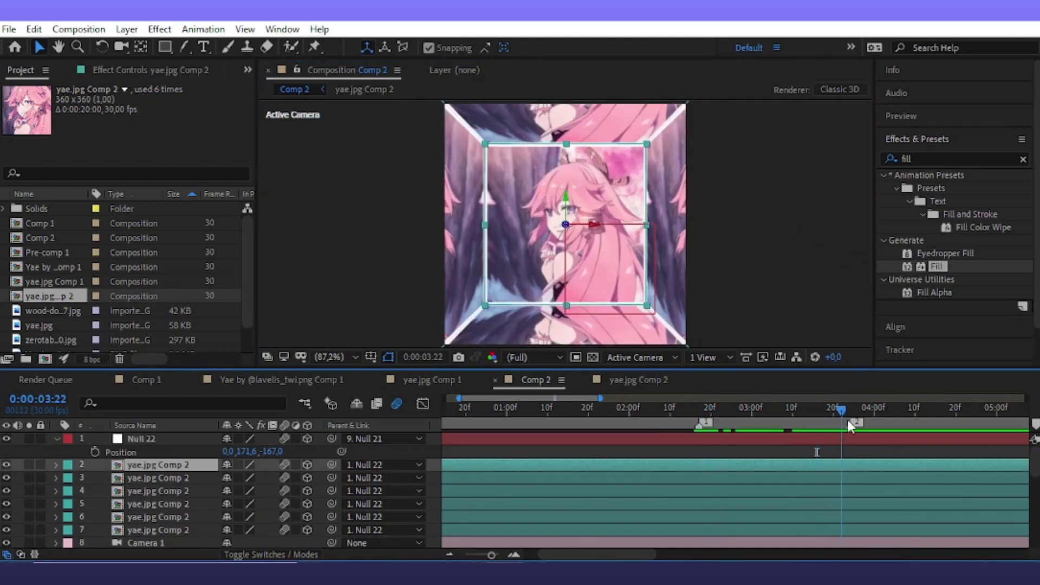
pyautogui.moveTo(795, 416); pyautogui.dragTo(765, 424)
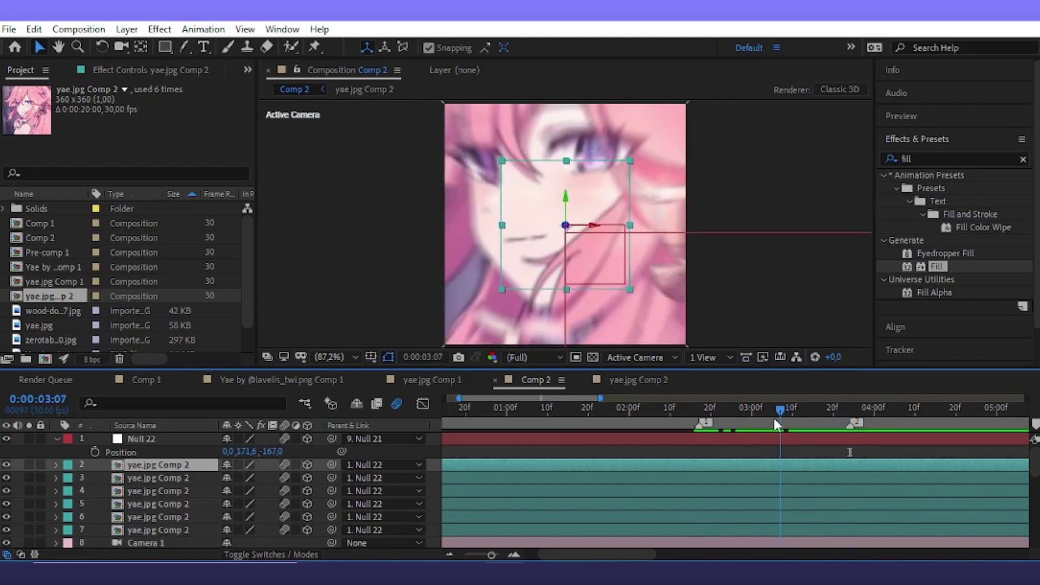
# Draw an ellipse mask across layer 3 (yae.jpg Comp 2) at 0:00:03:03
pyautogui.click(746, 478)
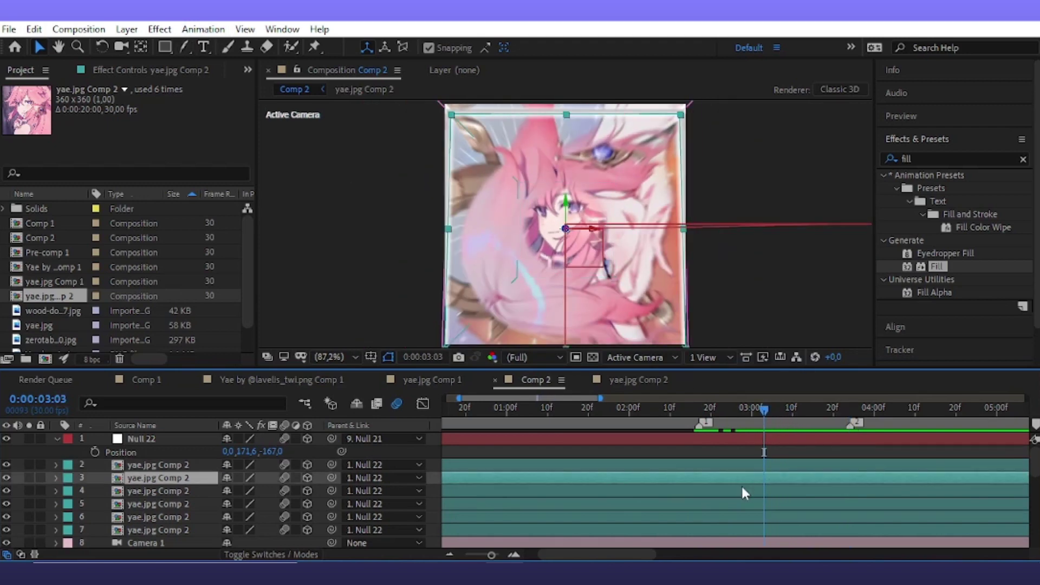
pyautogui.moveTo(746, 426)
pyautogui.mouseDown()
pyautogui.moveTo(767, 424)
pyautogui.moveTo(752, 447)
pyautogui.mouseUp()
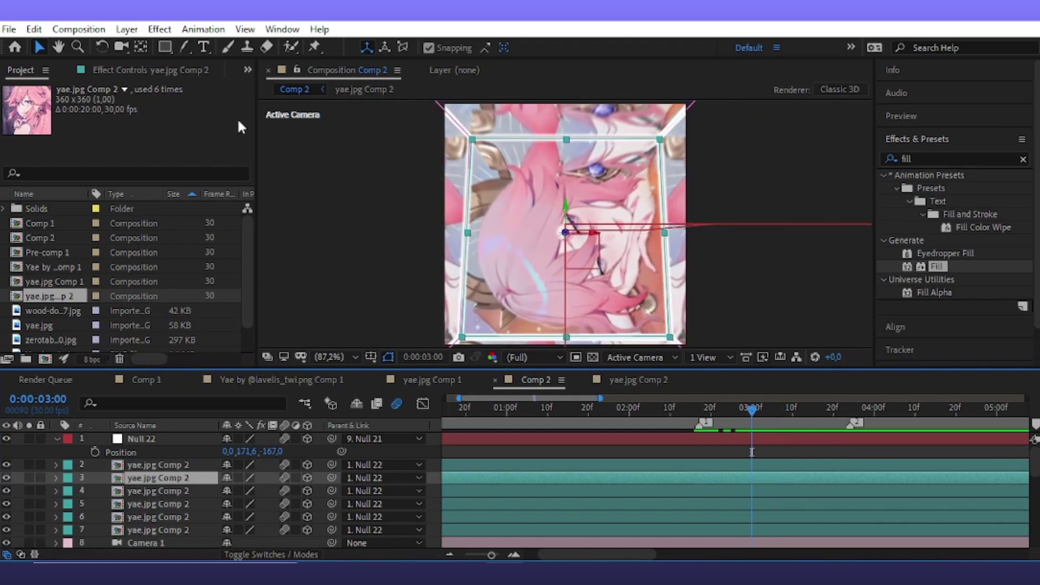
pyautogui.moveTo(165, 47)
pyautogui.mouseDown()
pyautogui.moveTo(241, 95)
pyautogui.moveTo(233, 81)
pyautogui.mouseUp()
pyautogui.moveTo(472, 138); pyautogui.dragTo(671, 337)
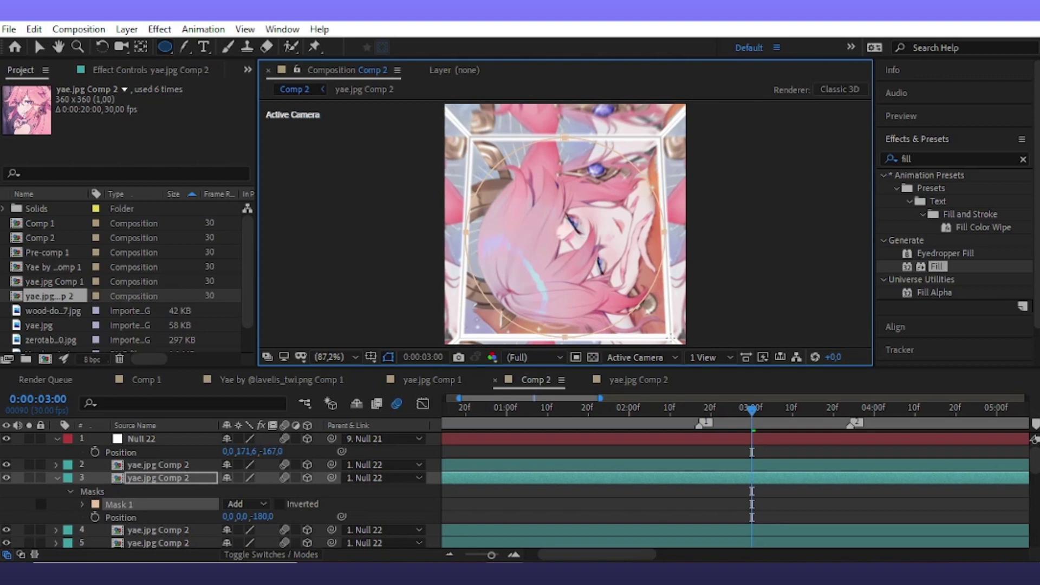
# Set layer 3's Mask 1 to Subtract and expand its properties
pyautogui.press('v')
pyautogui.click(185, 478)
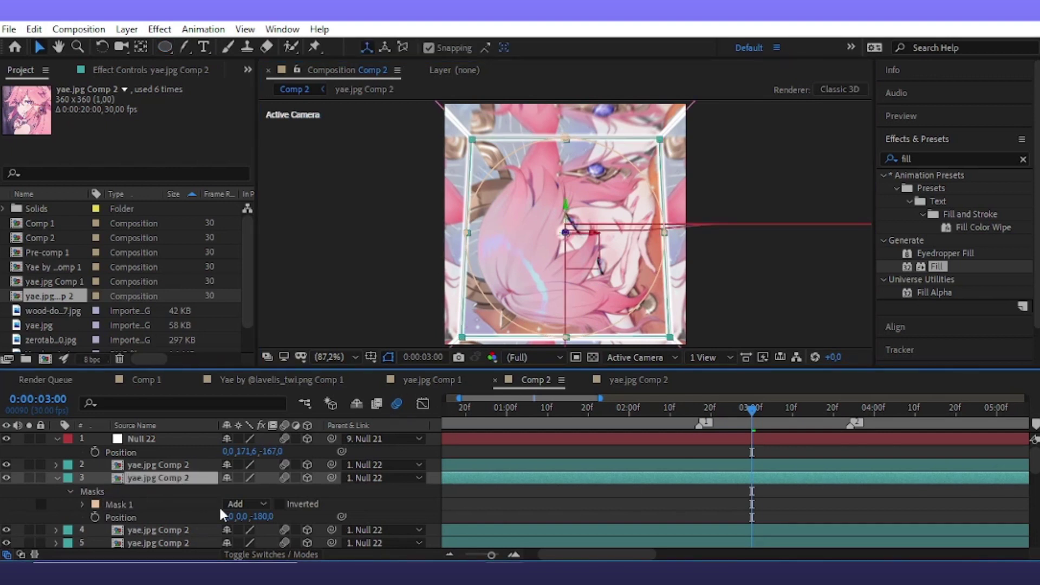
pyautogui.click(249, 504)
pyautogui.click(269, 421)
pyautogui.click(82, 504)
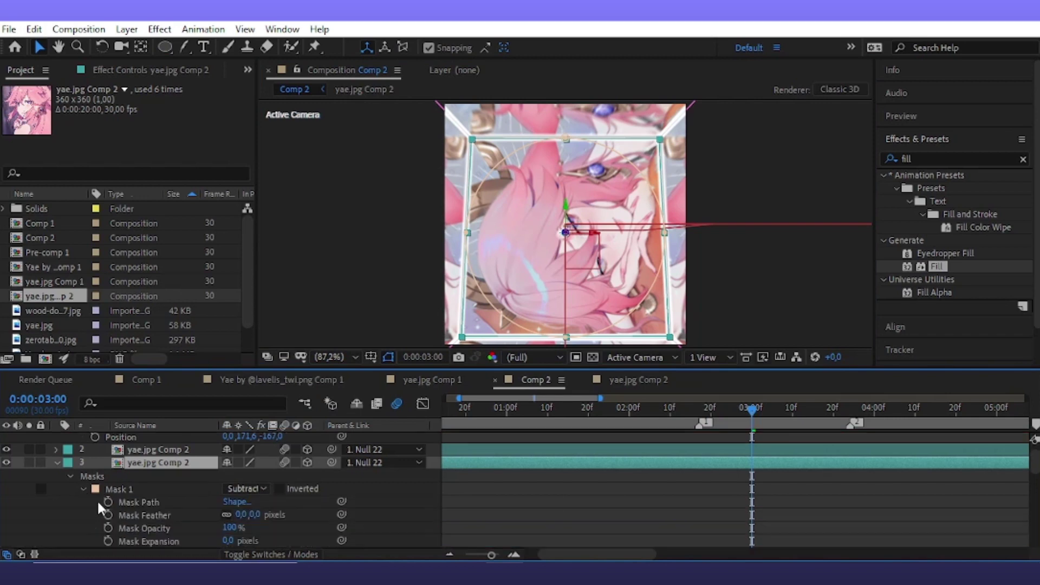
pyautogui.scroll(-1, 462, 493)
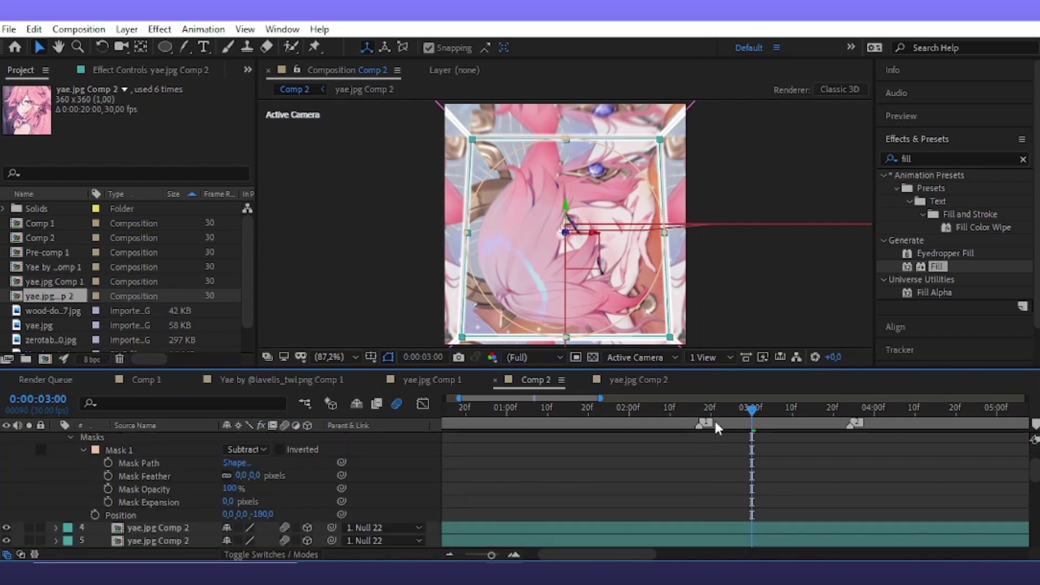
# Keyframe Mask Expansion to a negative value, raising it from -187 to about -152
pyautogui.moveTo(716, 428)
pyautogui.mouseDown()
pyautogui.moveTo(696, 438)
pyautogui.moveTo(773, 453)
pyautogui.mouseUp()
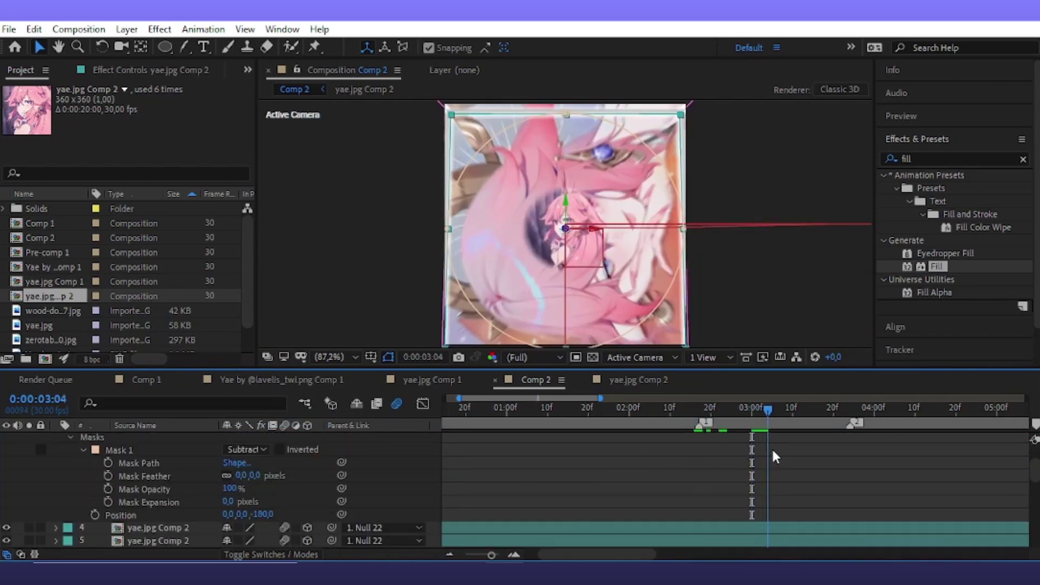
pyautogui.moveTo(227, 502); pyautogui.dragTo(364, 498)
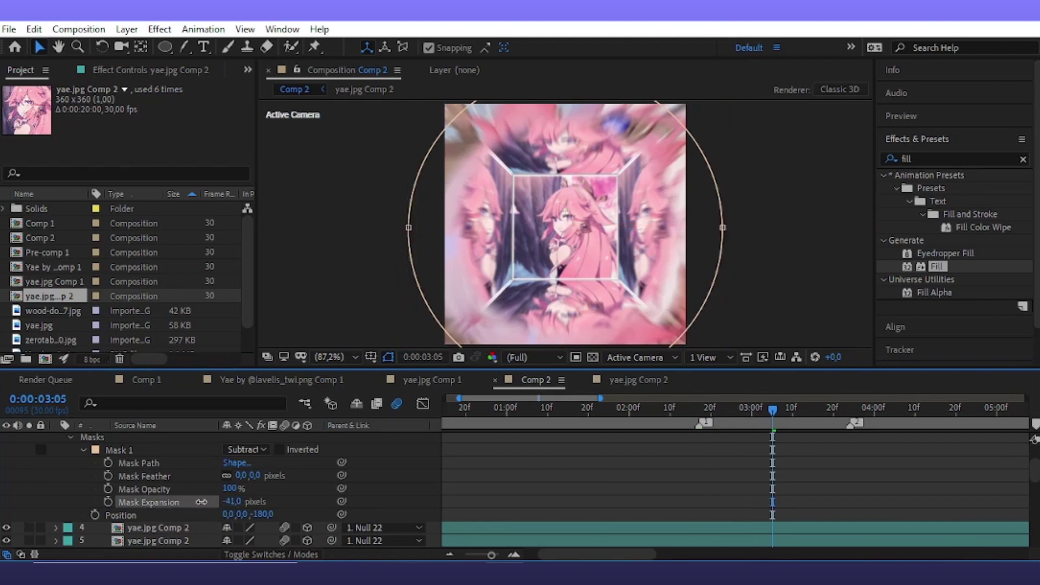
pyautogui.moveTo(450, 487); pyautogui.dragTo(201, 495)
pyautogui.scroll(3, 194, 495)
pyautogui.scroll(-2, 191, 474)
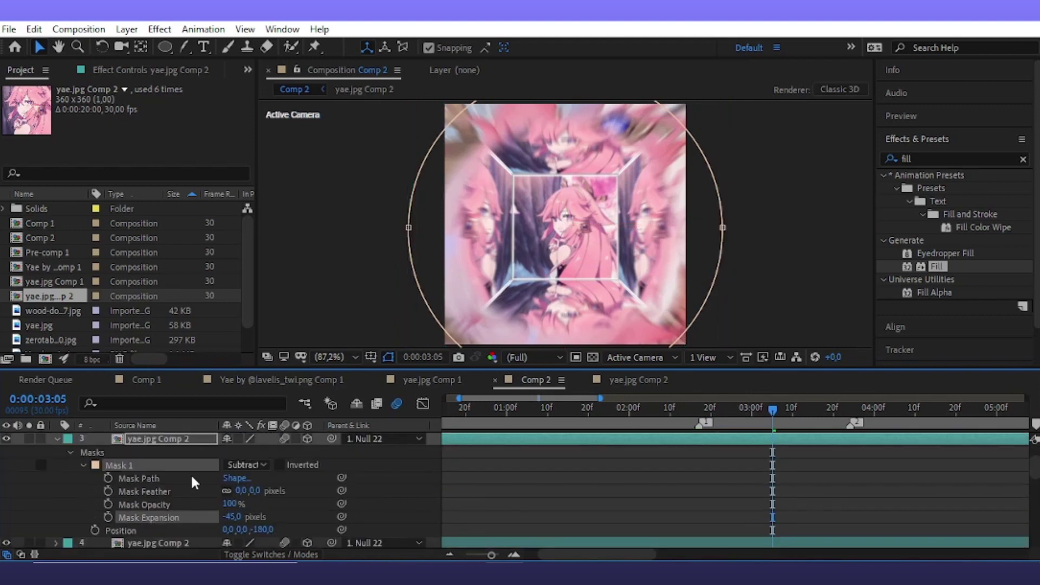
pyautogui.moveTo(729, 429)
pyautogui.mouseDown()
pyautogui.moveTo(837, 428)
pyautogui.moveTo(814, 434)
pyautogui.mouseUp()
pyautogui.press('u')
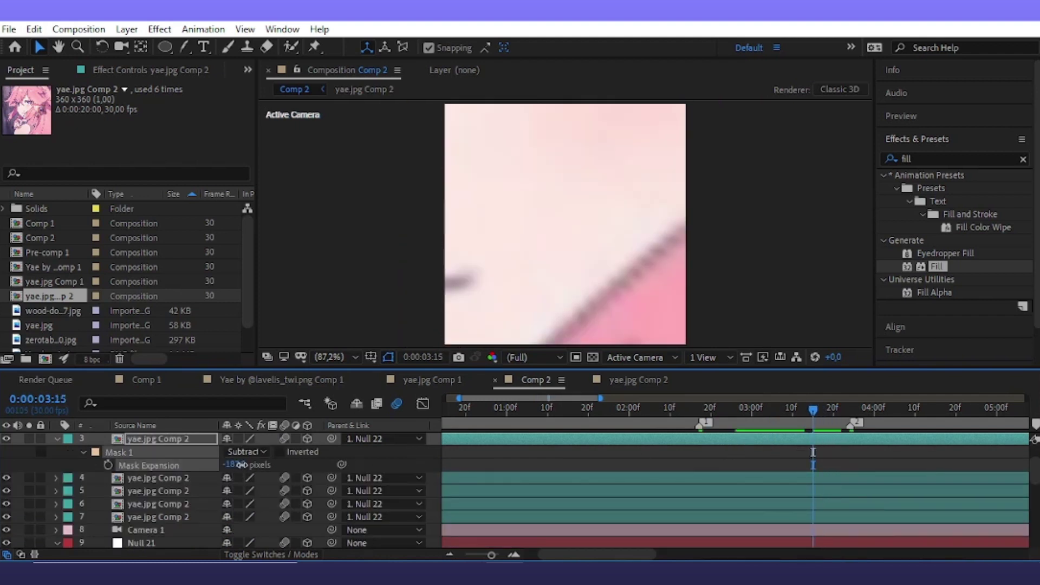
pyautogui.moveTo(241, 465); pyautogui.dragTo(264, 465)
# At 0:00:03:11, set Mask Expansion to about -134 and check the mask
pyautogui.moveTo(813, 425); pyautogui.dragTo(752, 430)
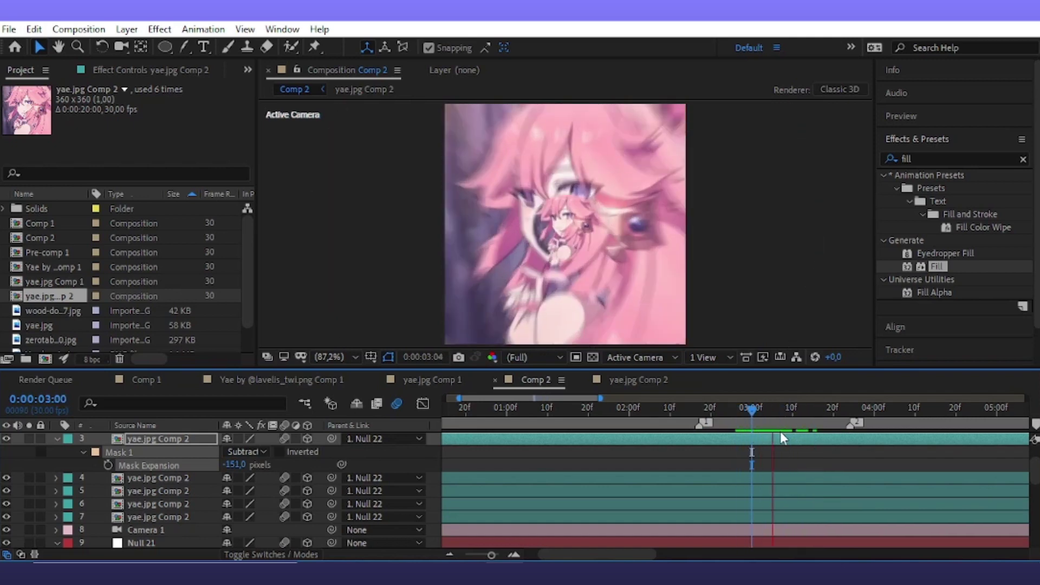
pyautogui.click(789, 425)
pyautogui.moveTo(790, 428); pyautogui.dragTo(795, 428)
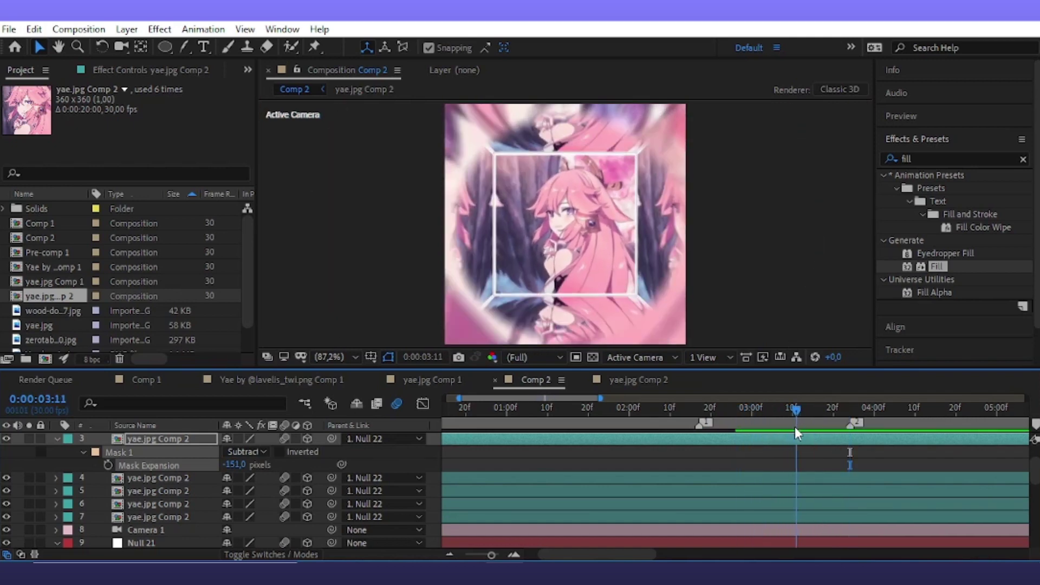
pyautogui.moveTo(236, 465); pyautogui.dragTo(265, 463)
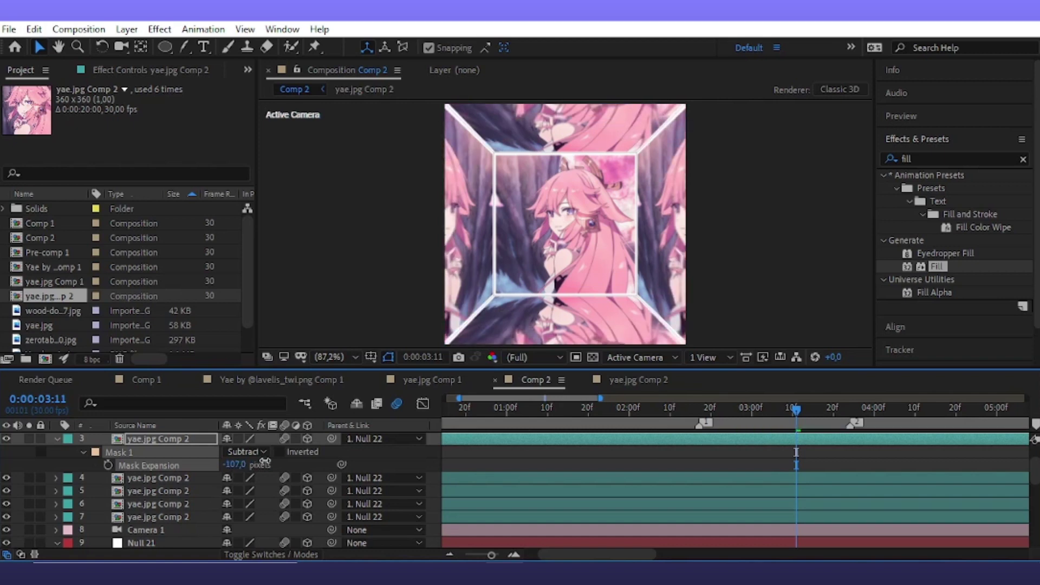
pyautogui.moveTo(729, 426); pyautogui.dragTo(821, 461)
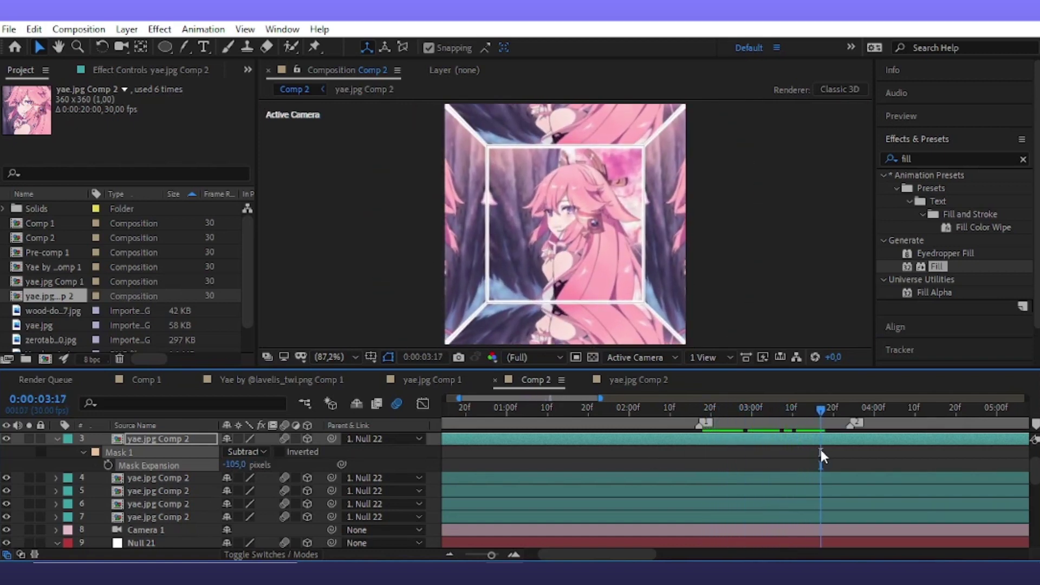
pyautogui.scroll(2, 819, 456)
pyautogui.moveTo(817, 412); pyautogui.dragTo(847, 440)
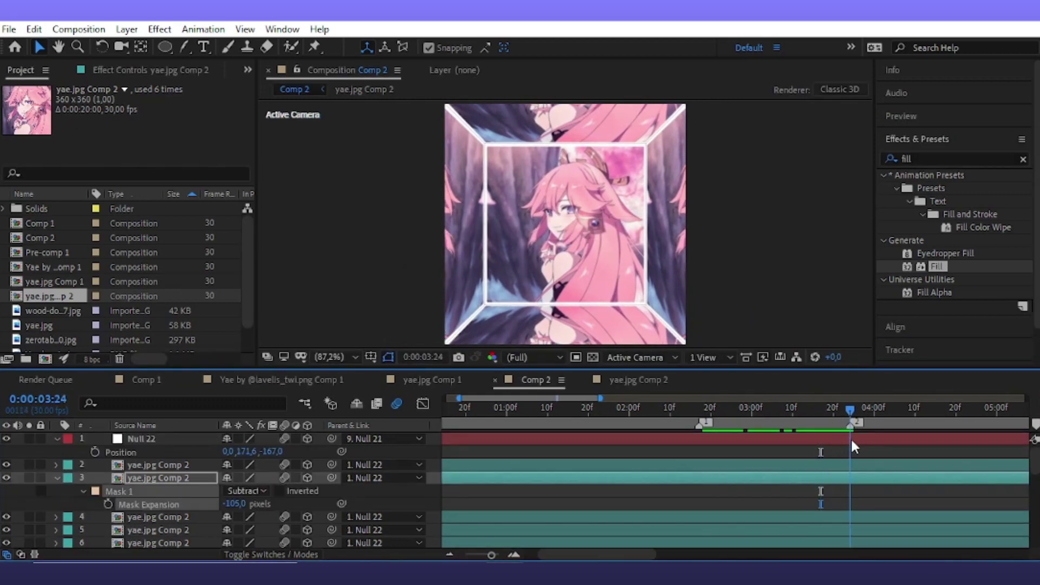
# Test Null 21's Y and Z Rotation, leaving both at 0° at 0:00:03:24
pyautogui.press('KP_9')
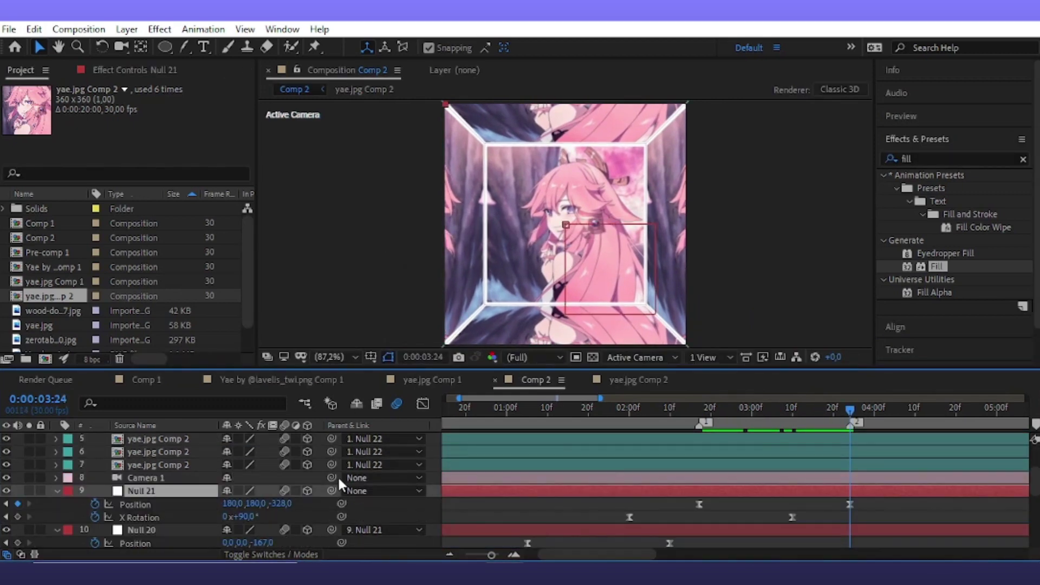
pyautogui.scroll(-1, 337, 476)
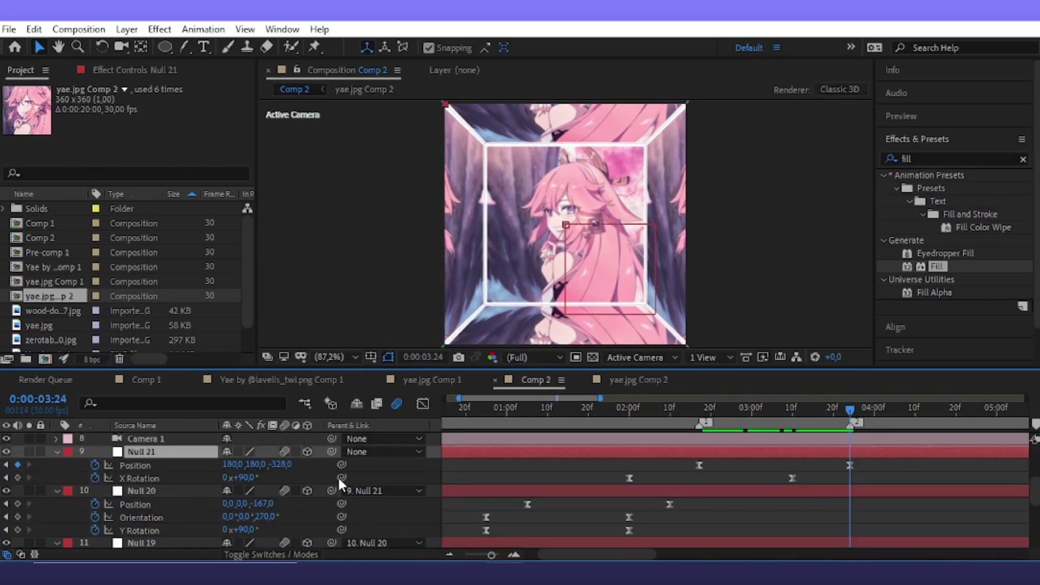
pyautogui.click(145, 513)
pyautogui.press('r')
pyautogui.moveTo(245, 491)
pyautogui.mouseDown()
pyautogui.moveTo(234, 502)
pyautogui.moveTo(278, 502)
pyautogui.mouseUp()
pyautogui.hotkey('ctrl', 'z')
pyautogui.hotkey('ctrl', 'z')
pyautogui.hotkey('ctrl', 'z')
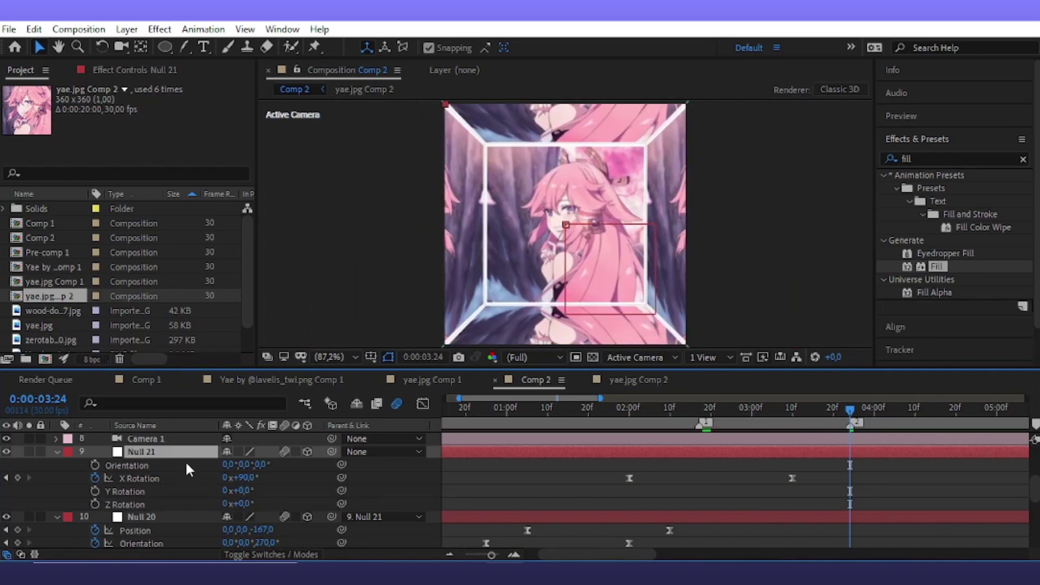
pyautogui.click(126, 29)
# Add a new null, Null 23, at the top of the layer stack
pyautogui.moveTo(216, 46)
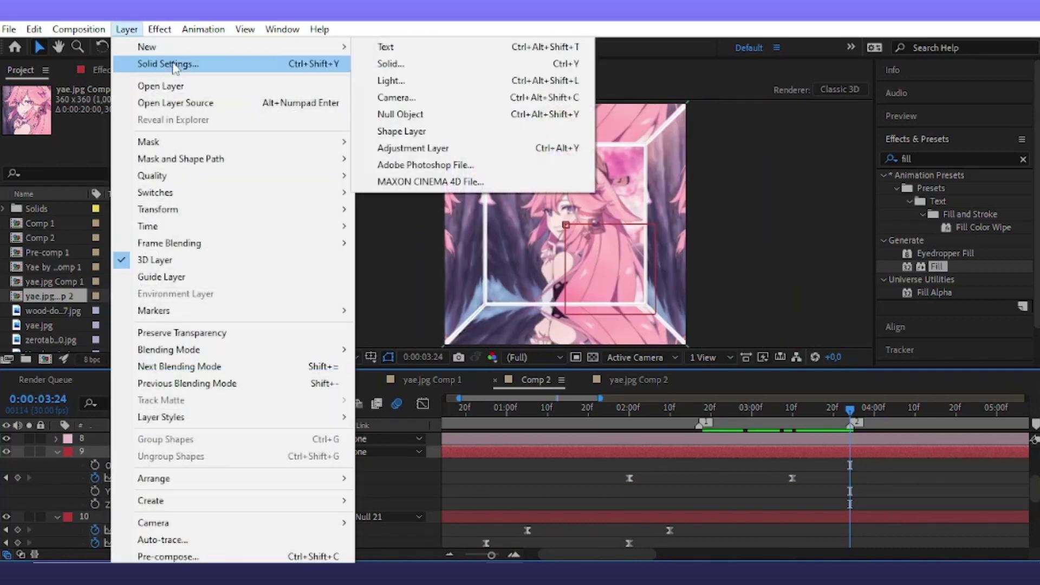
pyautogui.click(401, 114)
pyautogui.moveTo(194, 452); pyautogui.dragTo(203, 434)
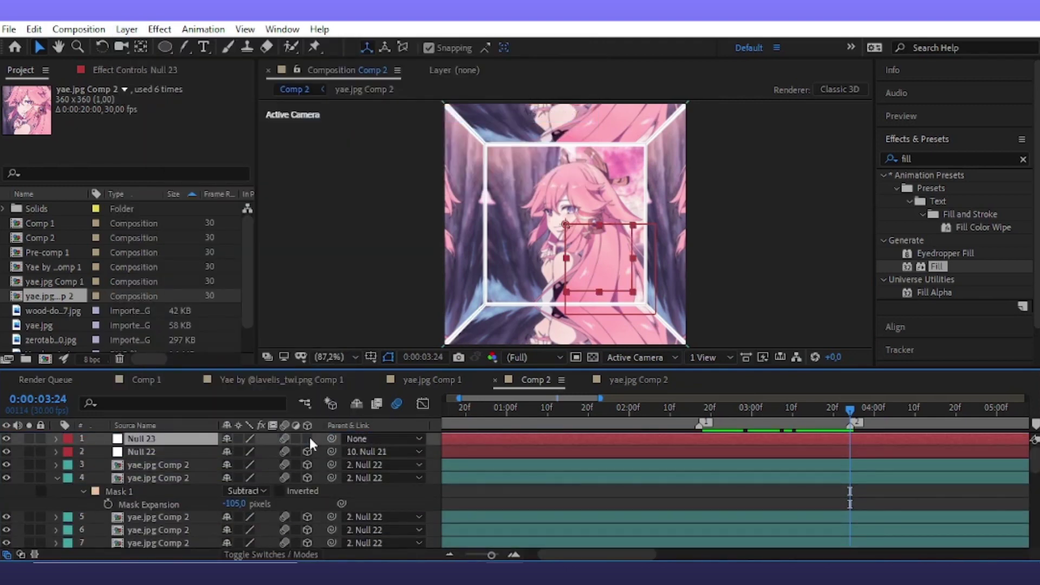
# Make Null 23 the parent of Null 21
pyautogui.scroll(-2, 353, 466)
pyautogui.scroll(-3, 354, 468)
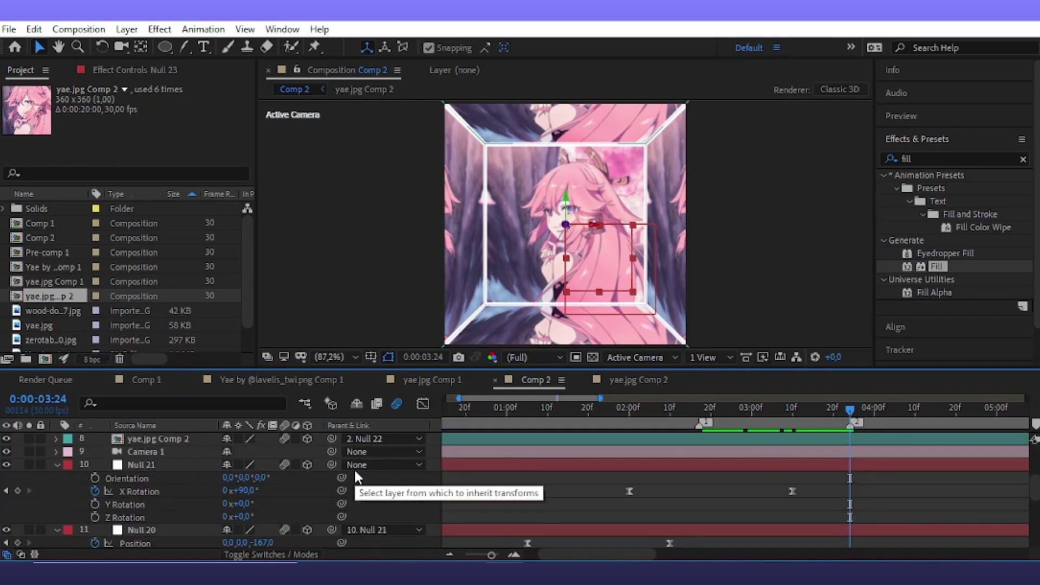
pyautogui.click(369, 464)
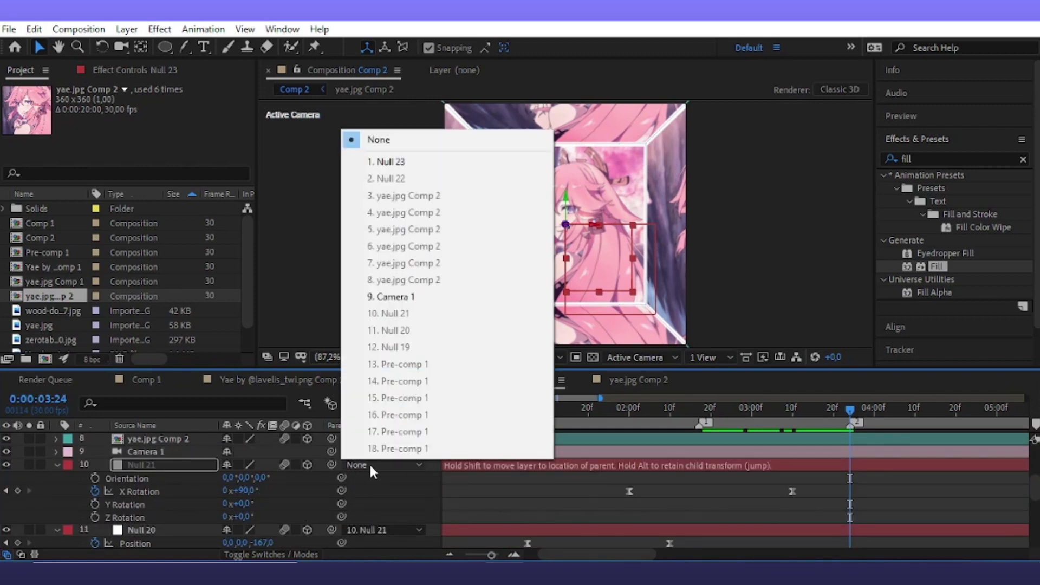
pyautogui.click(432, 163)
pyautogui.scroll(5, 798, 443)
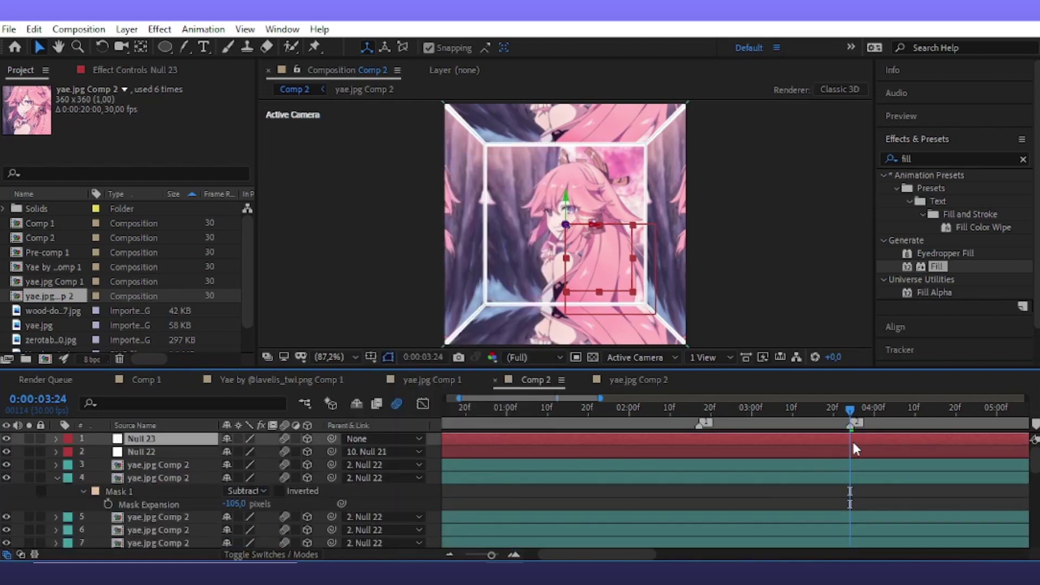
pyautogui.click(635, 362)
# In Custom View 1, move Null 23's anchor point to the cube's centre, then return to Active Camera
pyautogui.click(647, 513)
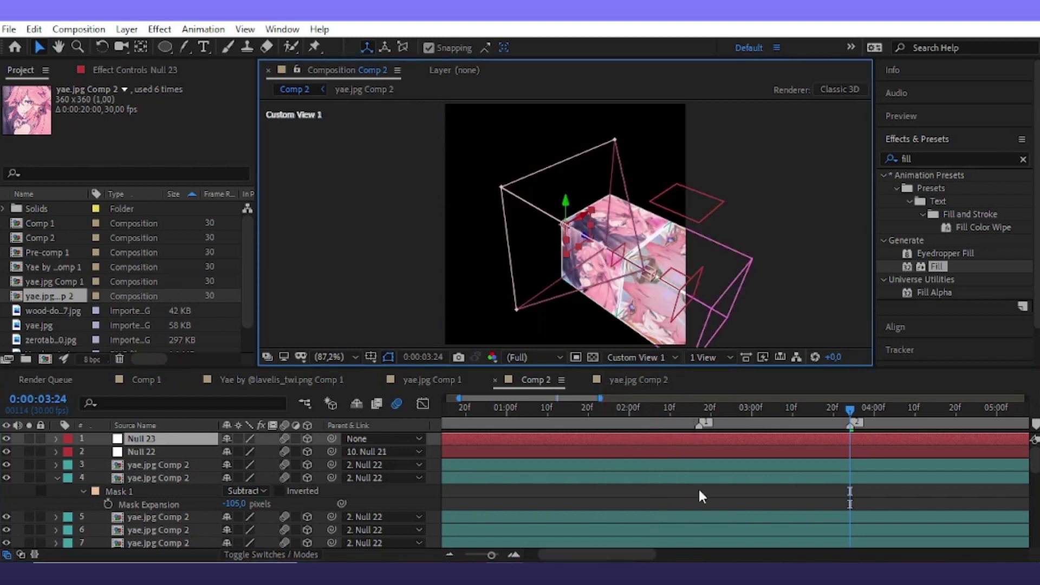
pyautogui.click(824, 451)
pyautogui.click(821, 434)
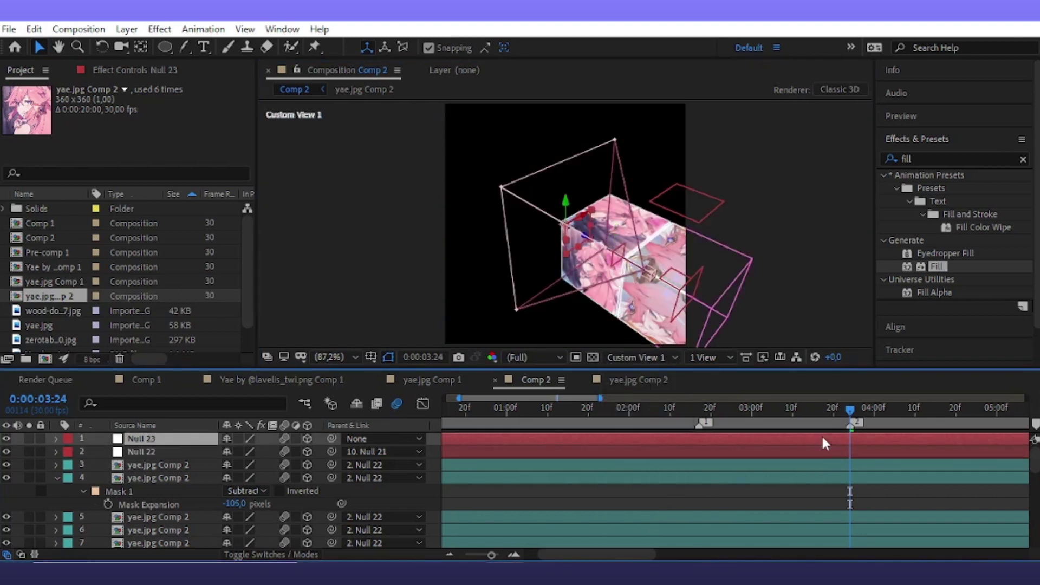
pyautogui.click(141, 47)
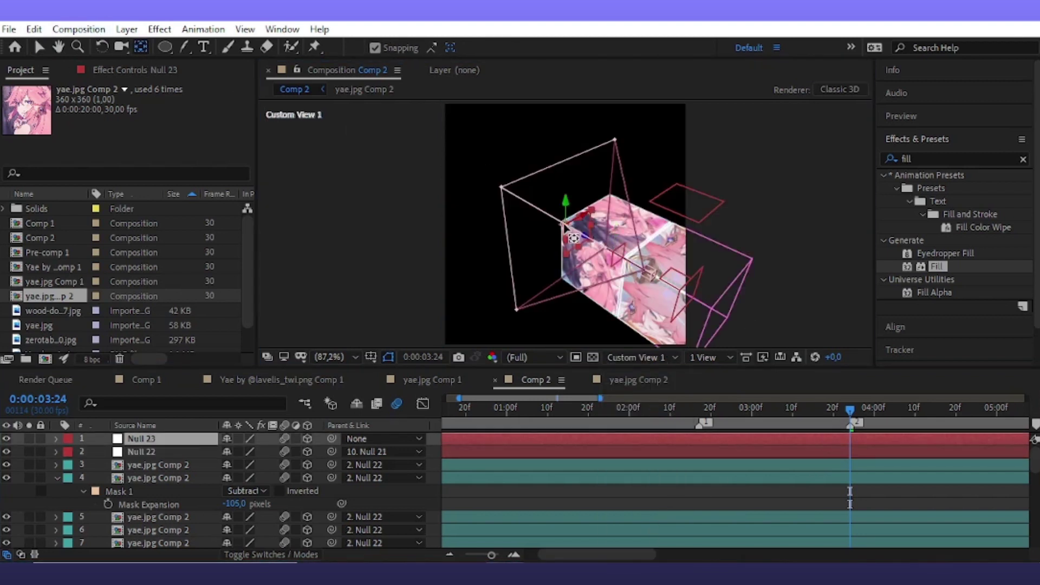
pyautogui.click(582, 239)
pyautogui.moveTo(584, 239); pyautogui.dragTo(616, 259)
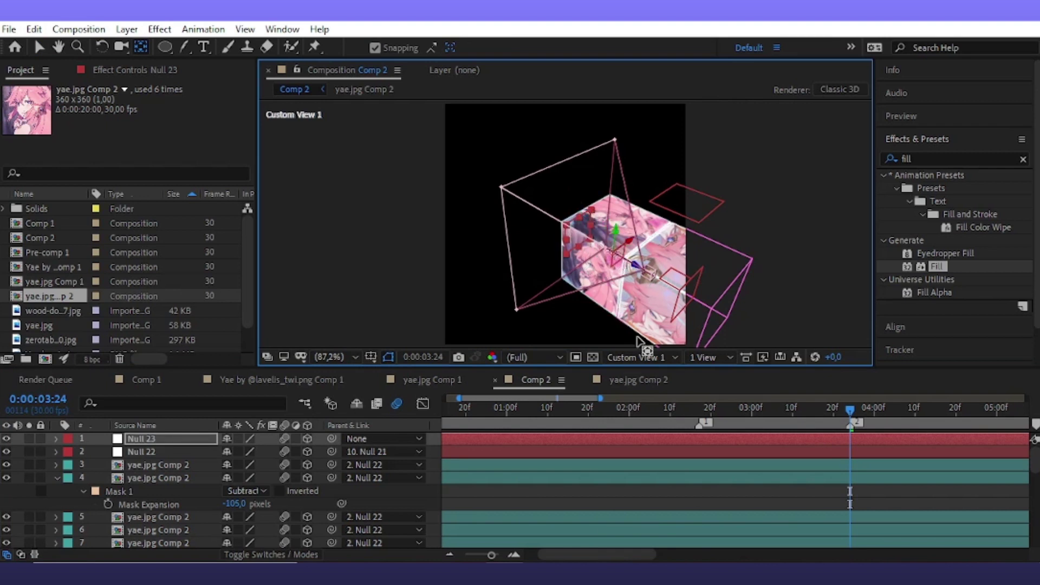
pyautogui.click(641, 357)
pyautogui.click(638, 387)
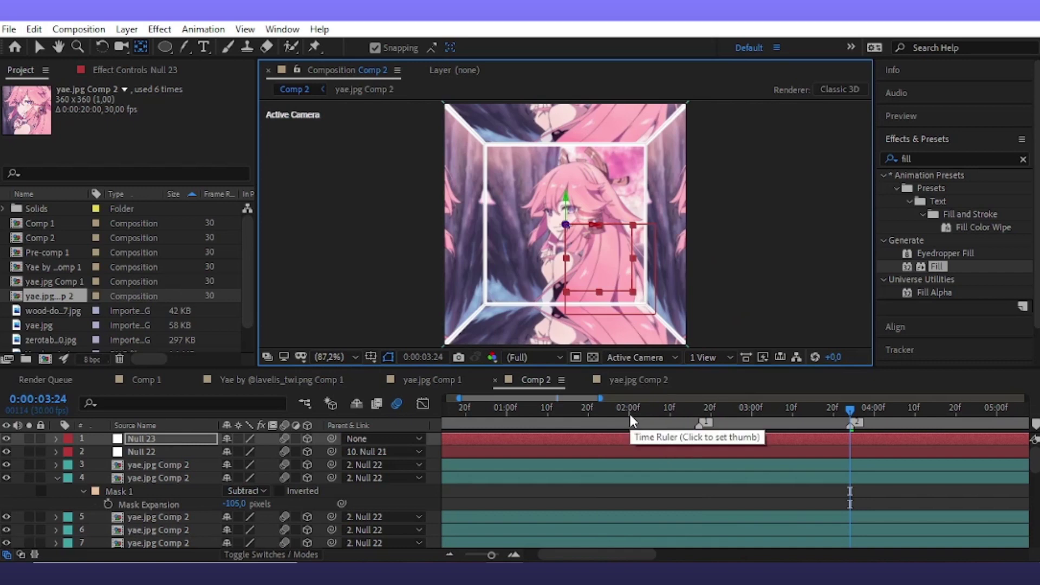
# Test-rotate Null 23 around Y, creating a 0° Y Rotation keyframe
pyautogui.press('v')
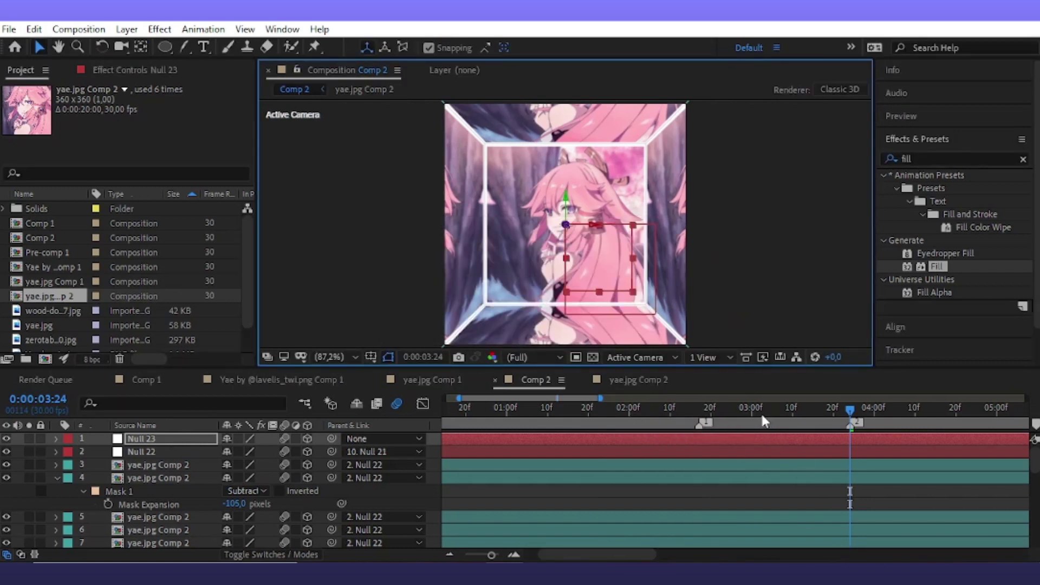
pyautogui.moveTo(761, 421); pyautogui.dragTo(698, 459)
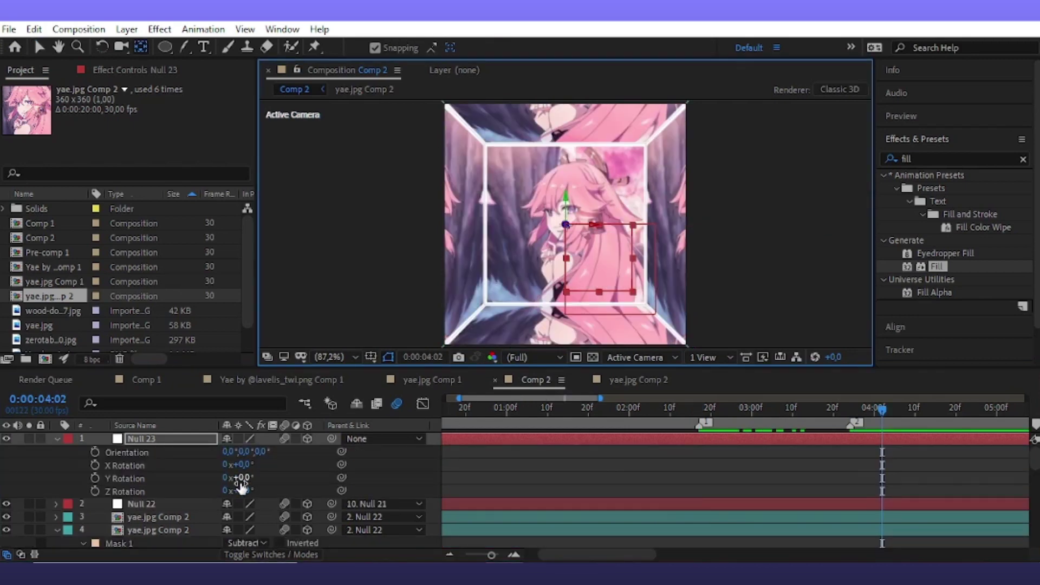
pyautogui.moveTo(242, 478); pyautogui.dragTo(170, 480)
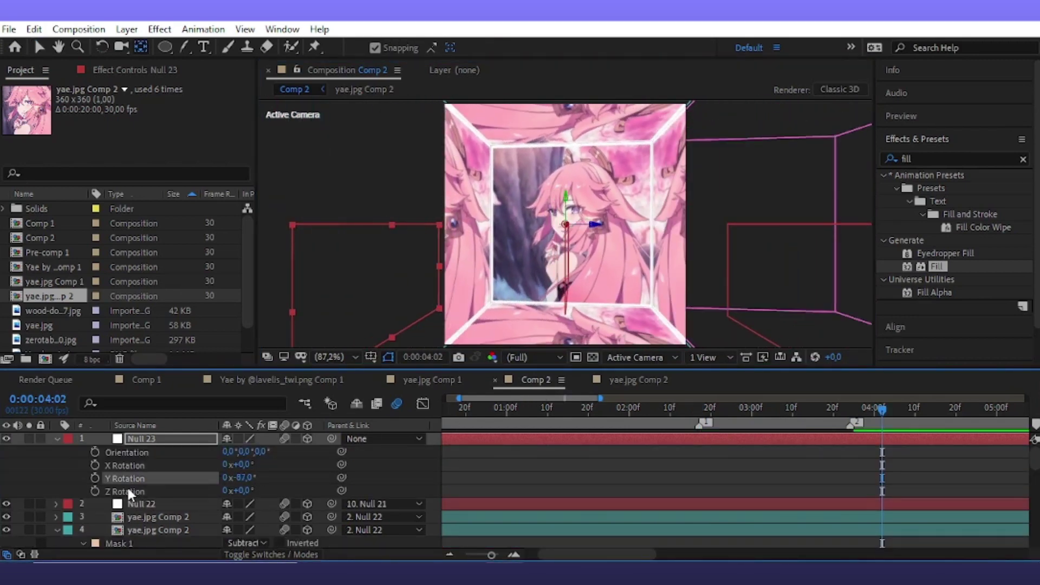
pyautogui.scroll(-5, 785, 477)
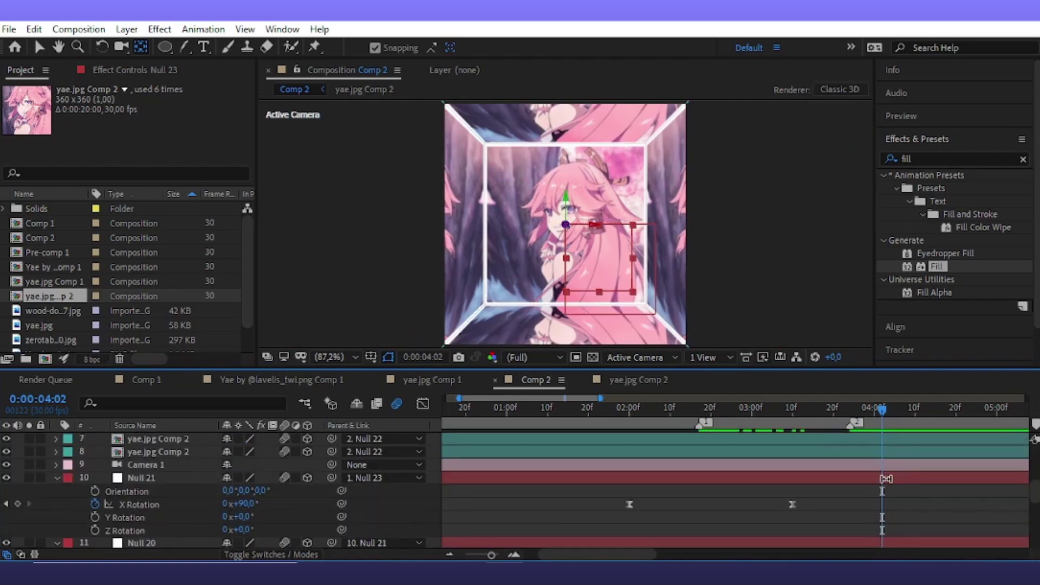
pyautogui.scroll(3, 888, 475)
pyautogui.scroll(3, 888, 475)
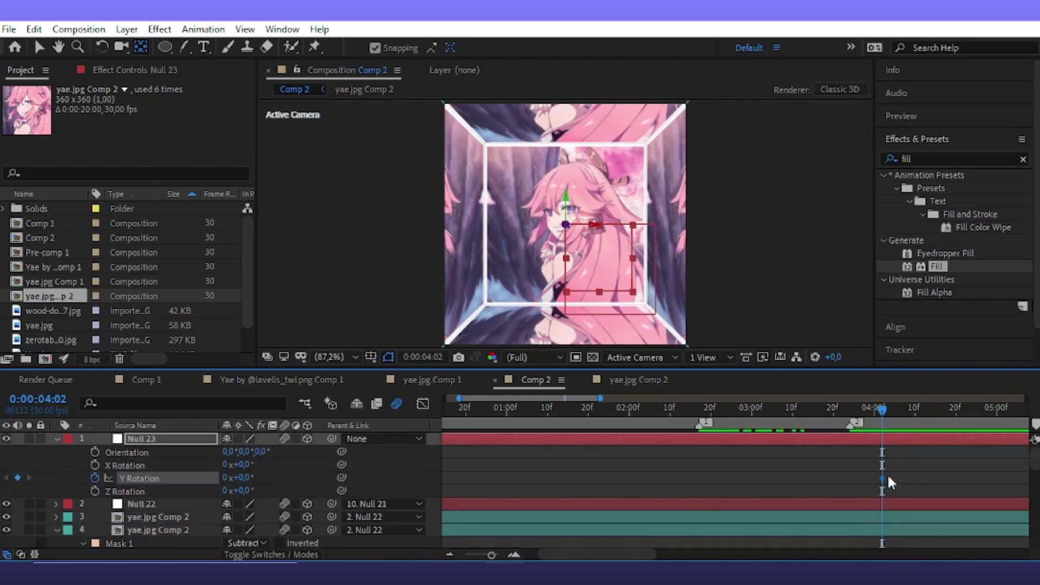
pyautogui.press('u')
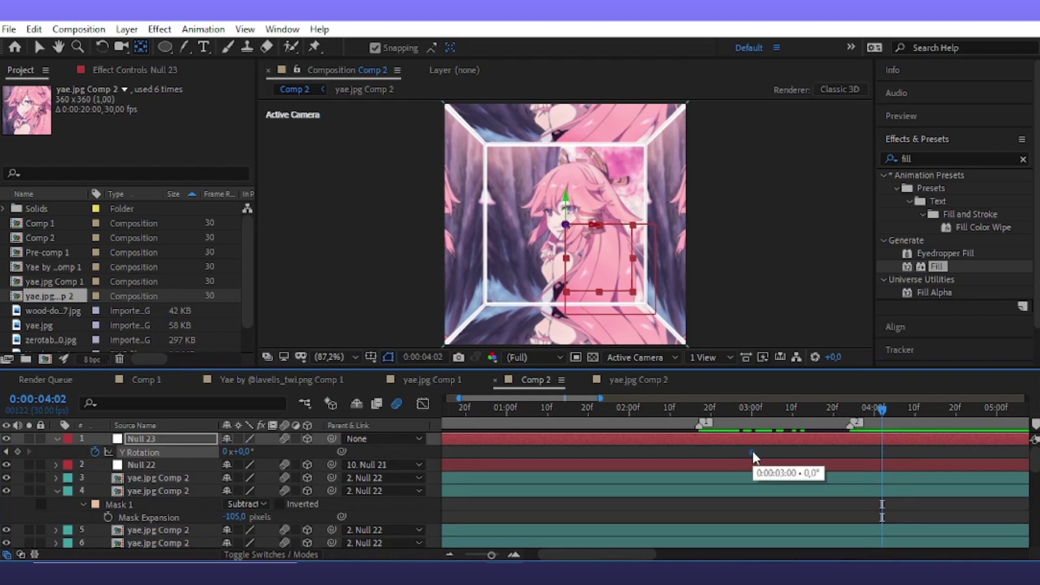
# Key Null 23's Y Rotation at 0° at 3:00 and -90° at 4:10
pyautogui.moveTo(886, 422); pyautogui.dragTo(914, 426)
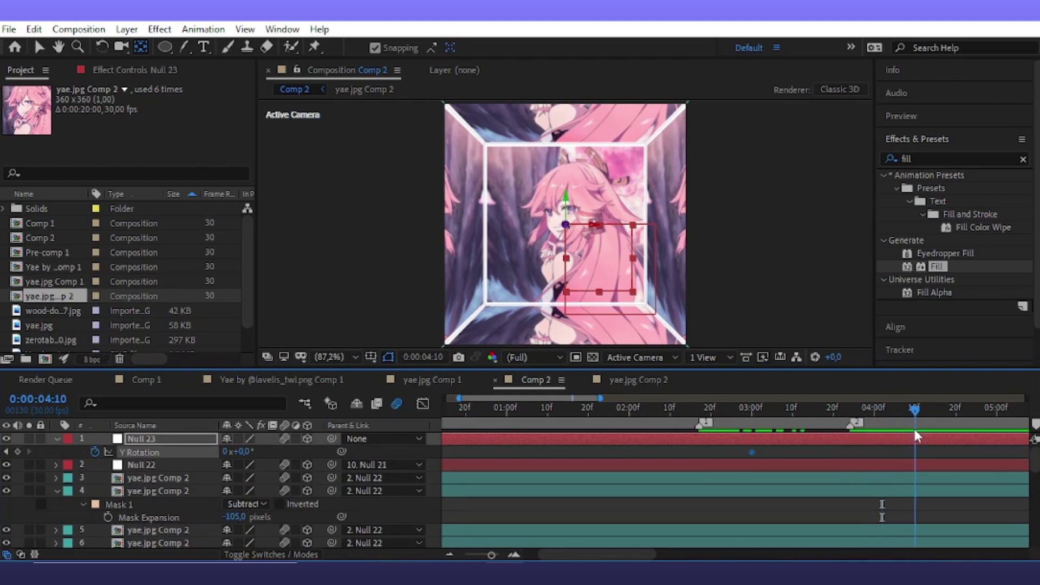
pyautogui.click(884, 454)
pyautogui.moveTo(242, 451); pyautogui.dragTo(281, 452)
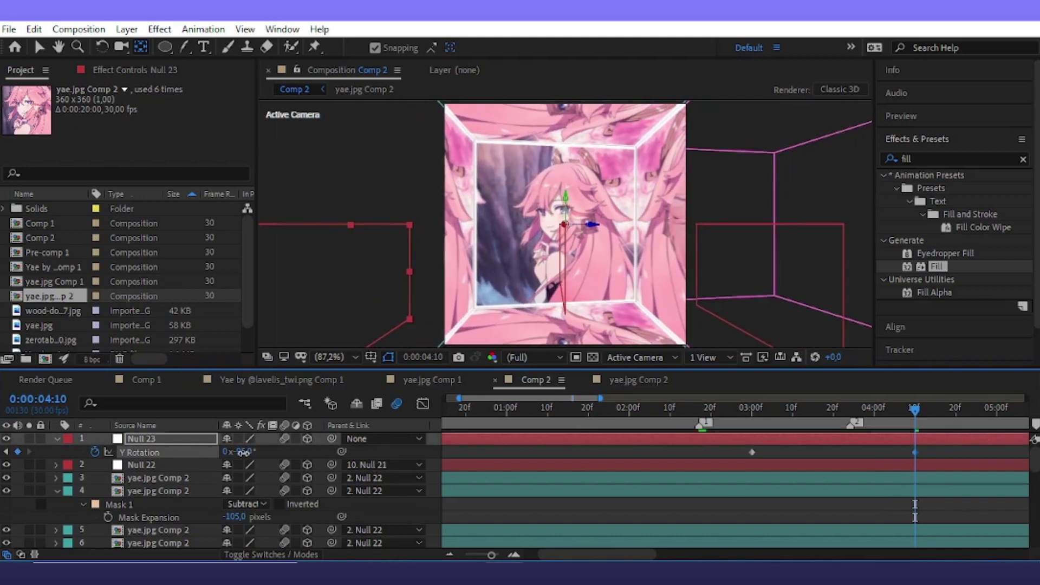
pyautogui.click(242, 452)
pyautogui.press('Return')
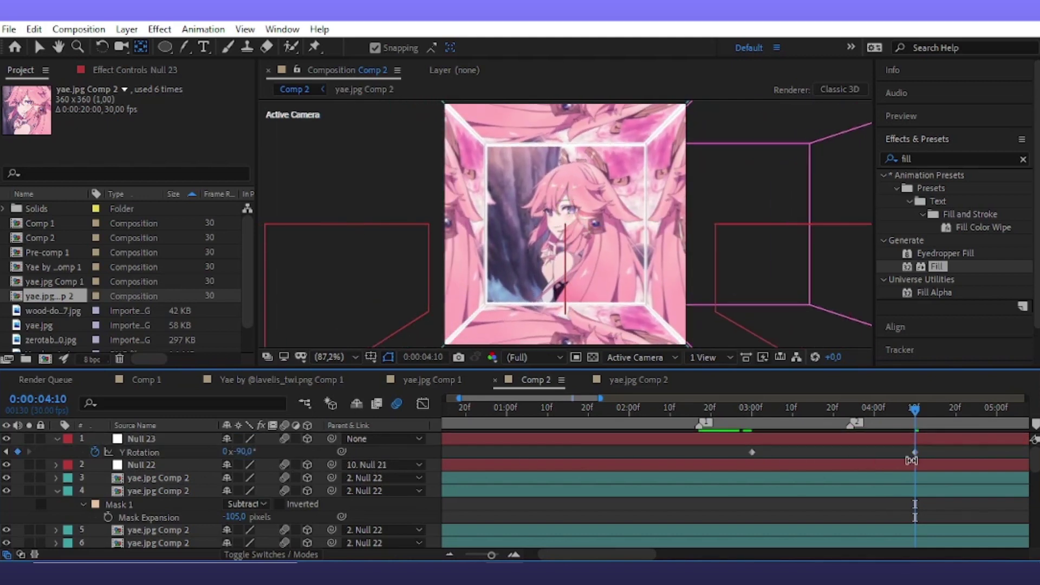
pyautogui.moveTo(912, 460); pyautogui.dragTo(745, 458)
# In the Graph Editor, pull both Y Rotation keyframes' influence inward for a strong ease
pyautogui.press('v')
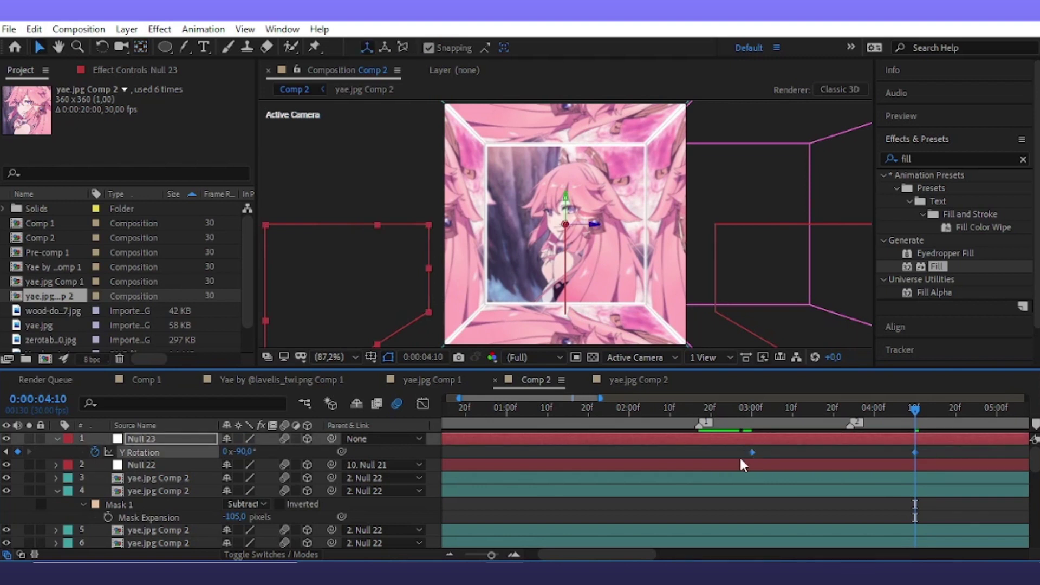
pyautogui.click(423, 404)
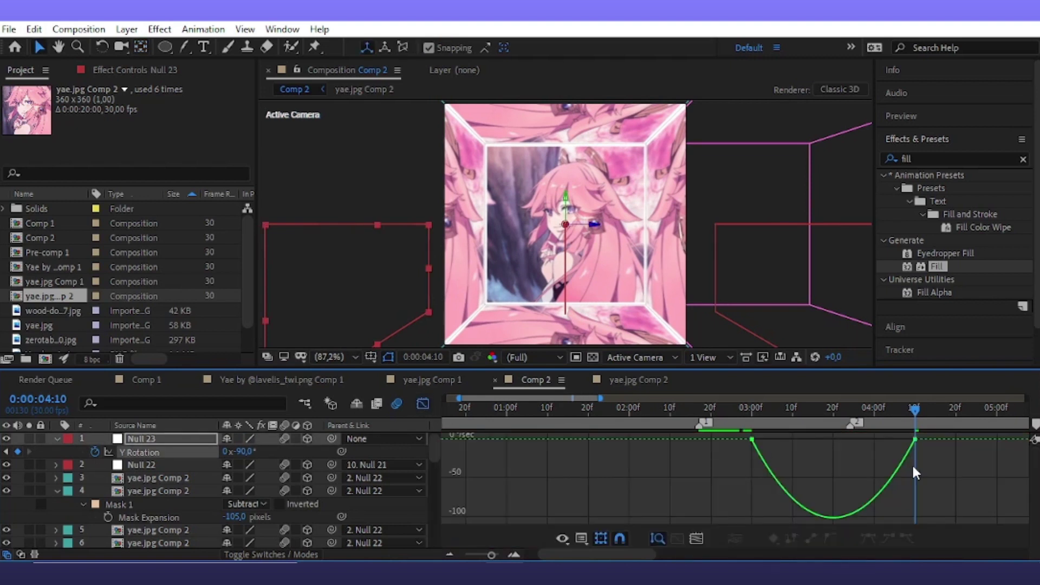
pyautogui.moveTo(935, 523); pyautogui.dragTo(676, 428)
pyautogui.moveTo(780, 445); pyautogui.dragTo(816, 444)
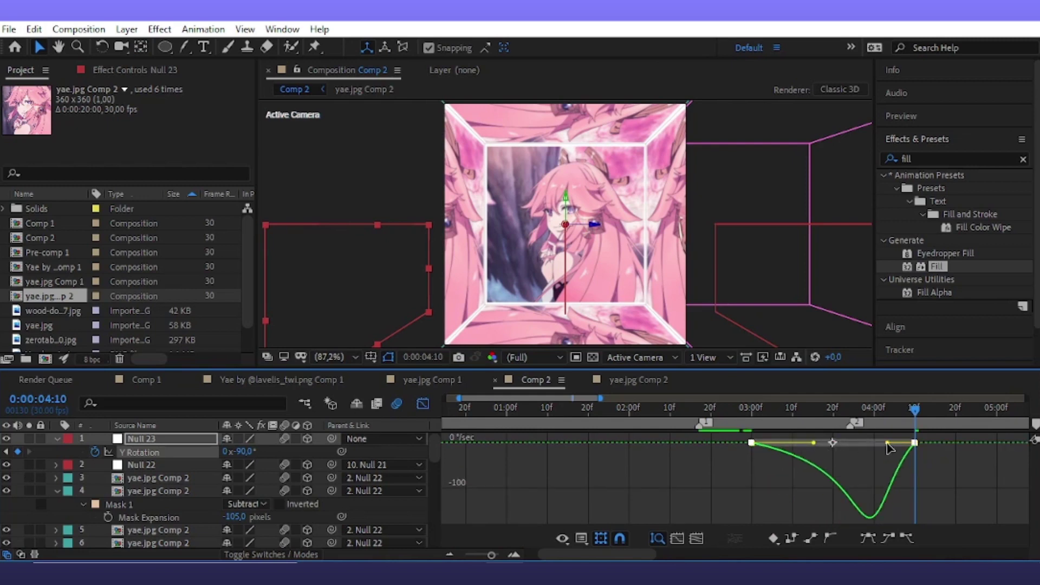
pyautogui.moveTo(887, 444); pyautogui.dragTo(851, 443)
# Preview the eased turn from around 2:03 and save the project
pyautogui.click(678, 423)
pyautogui.press('space')
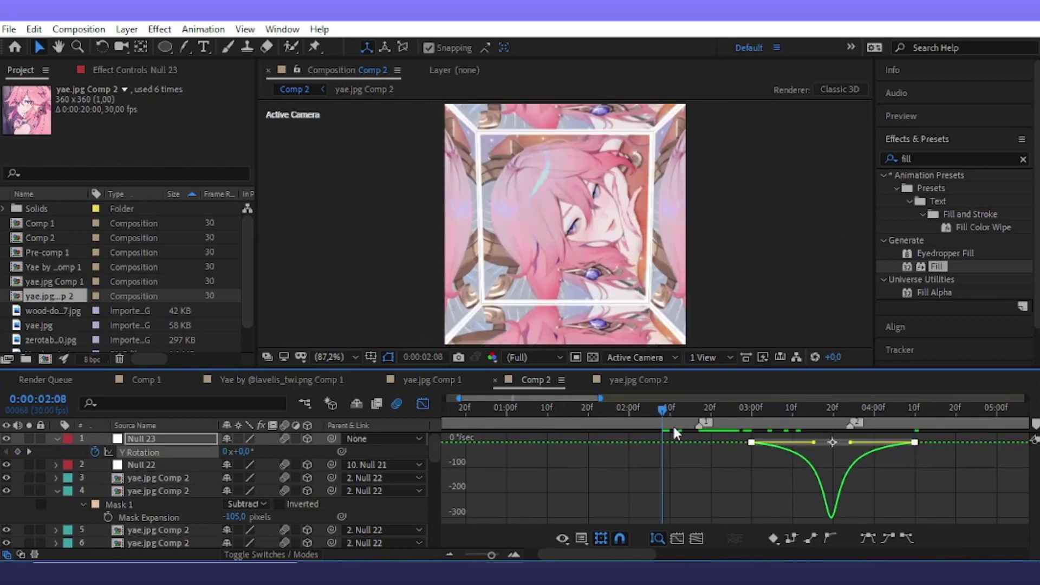
pyautogui.click(657, 423)
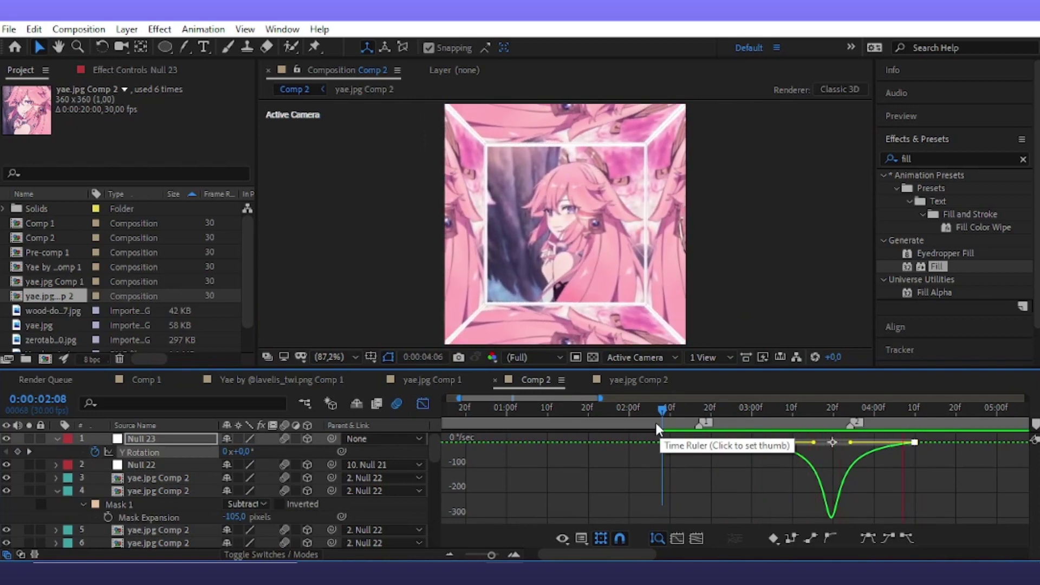
pyautogui.press('space')
pyautogui.click(422, 404)
pyautogui.press('space')
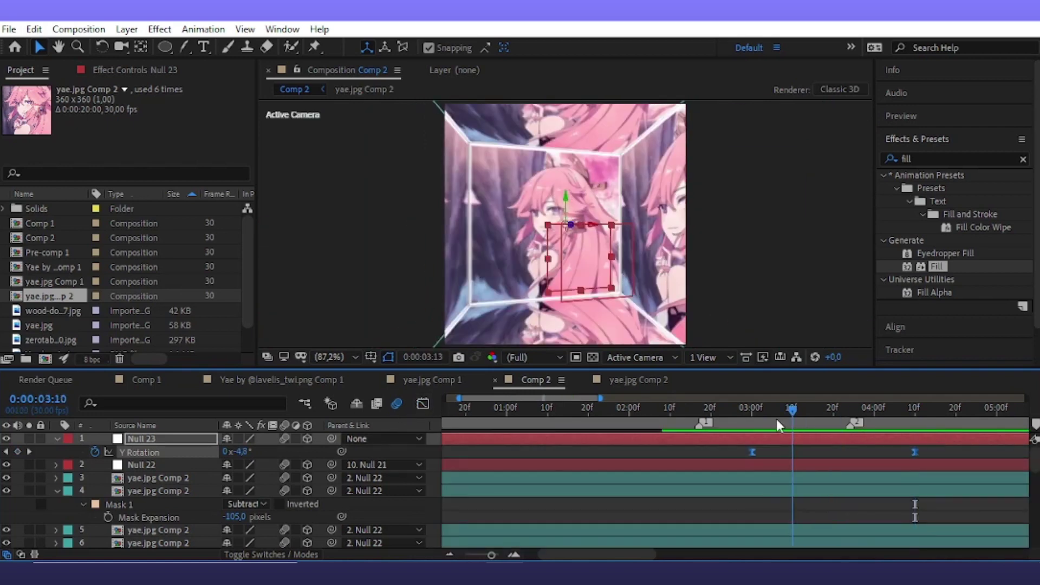
pyautogui.click(642, 423)
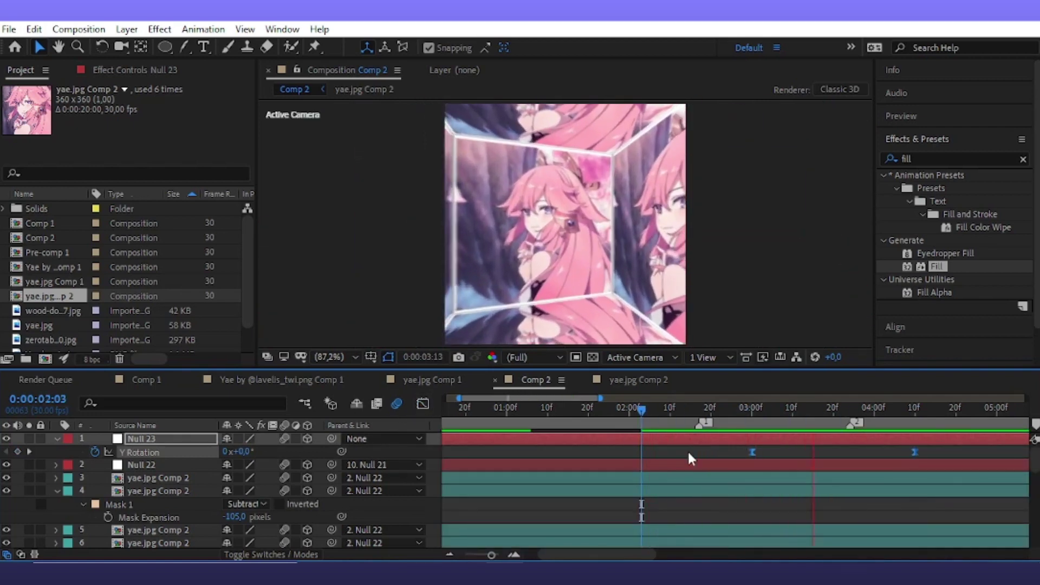
pyautogui.press('space')
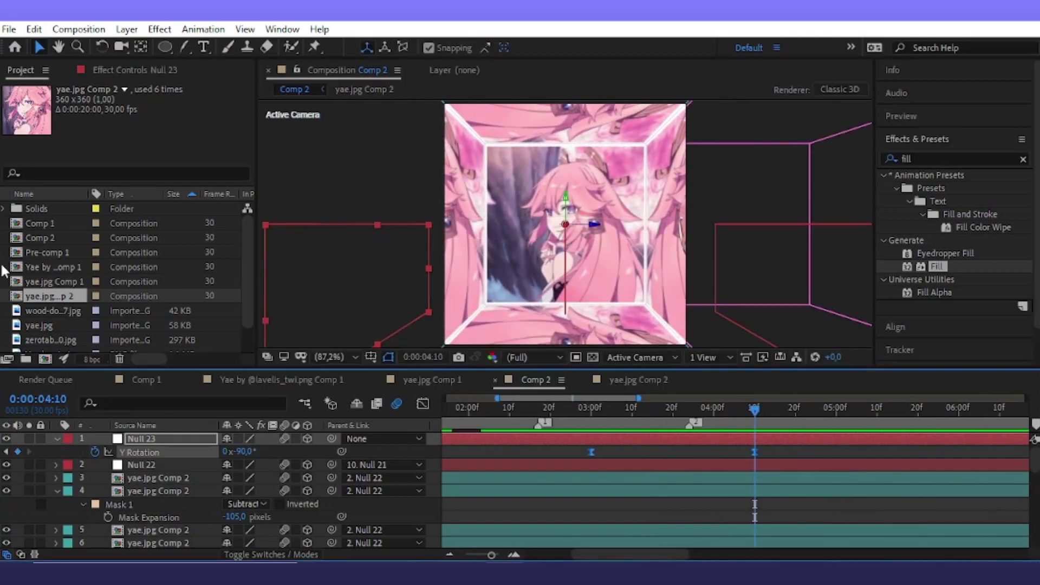
pyautogui.scroll(-1, 125, 298)
# Add zerotabi1210.jpg as Comp 2's top layer and pre-compose it
pyautogui.moveTo(51, 310); pyautogui.dragTo(675, 345)
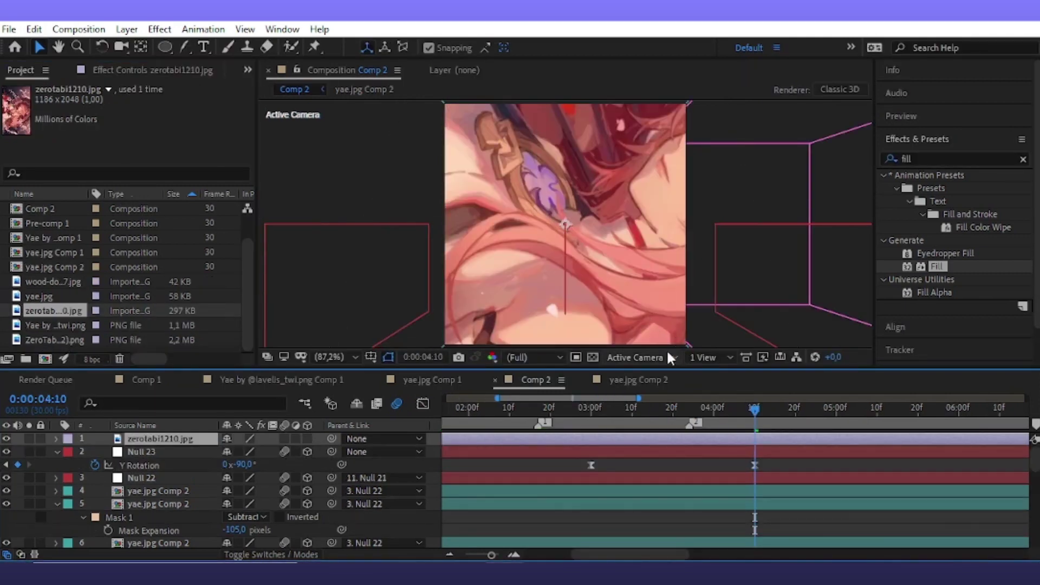
pyautogui.rightClick(558, 441)
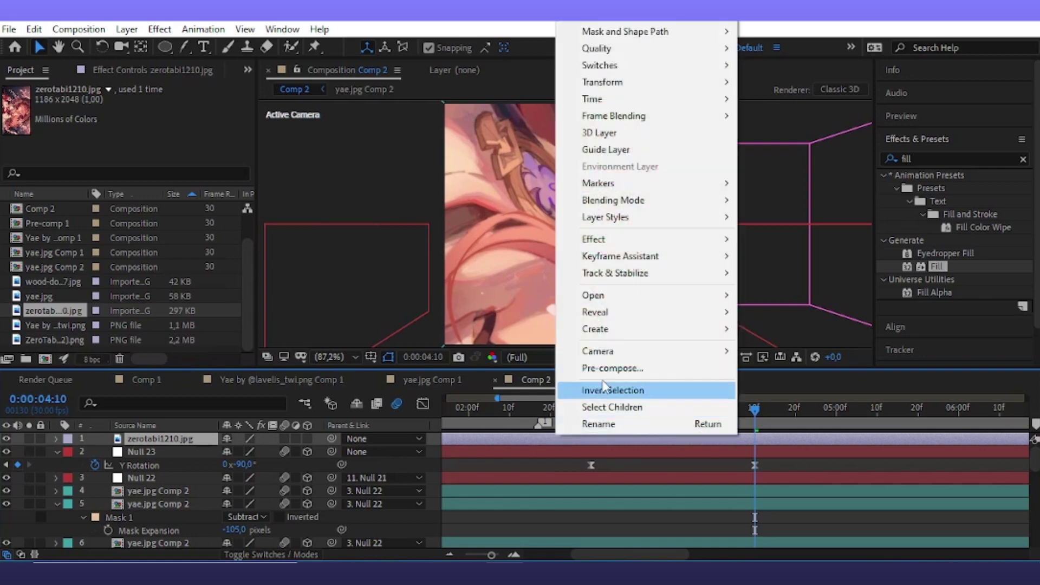
pyautogui.click(584, 362)
pyautogui.press('Return')
pyautogui.click(639, 358)
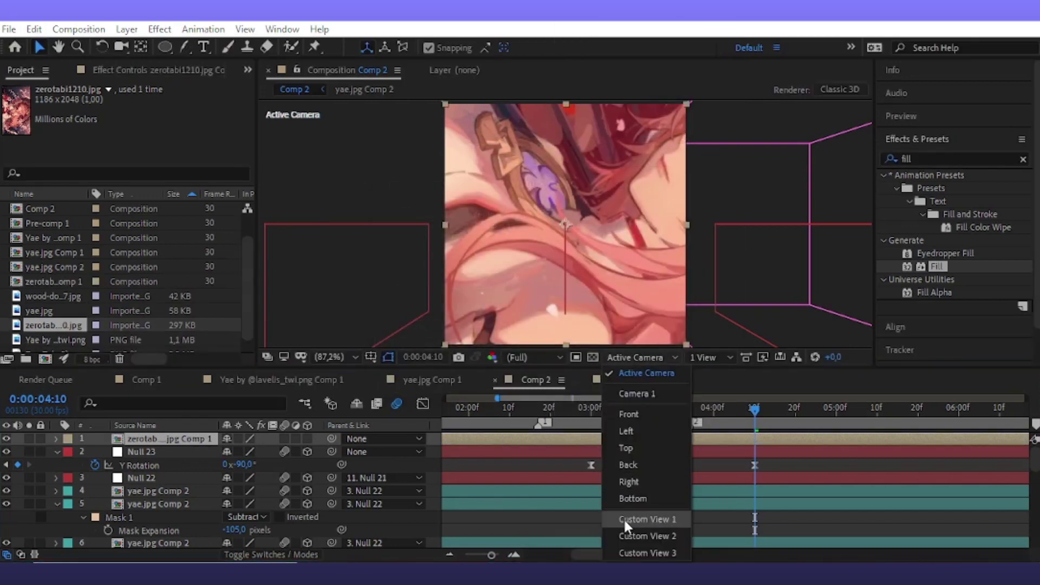
pyautogui.click(490, 436)
# Inside the precomp, adjust the image's rotation, scale it to 35% and nudge it upward
pyautogui.doubleClick(489, 438)
pyautogui.click(489, 438)
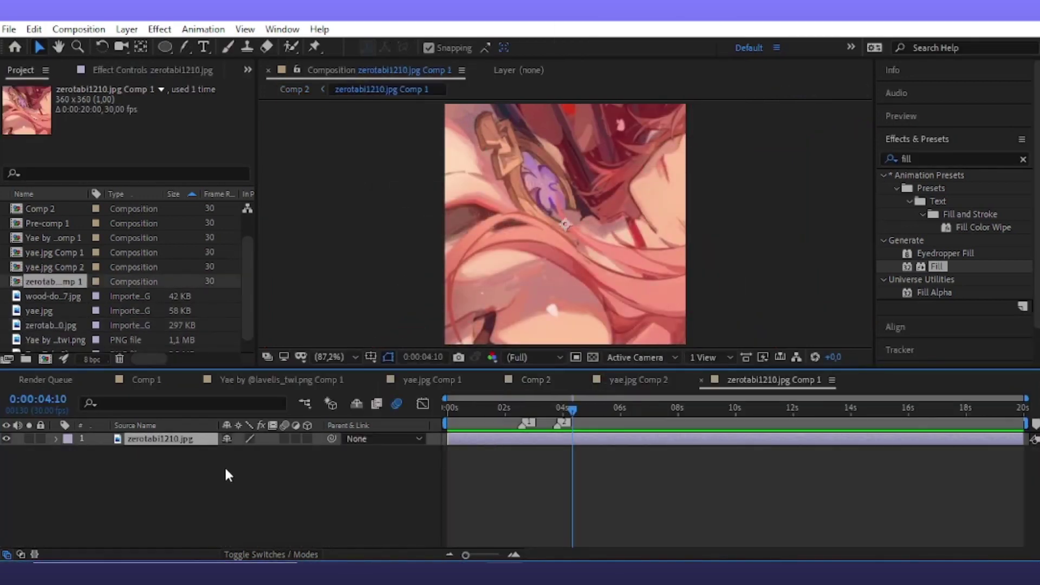
pyautogui.press('s')
pyautogui.moveTo(241, 451)
pyautogui.mouseDown()
pyautogui.moveTo(239, 471)
pyautogui.moveTo(244, 464)
pyautogui.mouseUp()
pyautogui.click(245, 453)
pyautogui.press('Return')
pyautogui.press('s')
pyautogui.press('p')
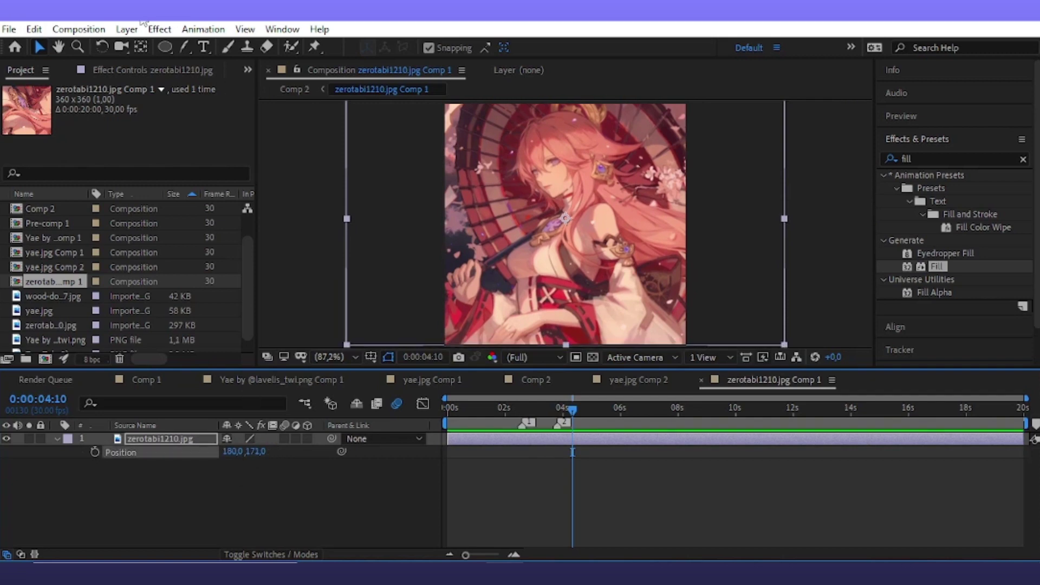
# Add a new white solid layer to the precomp
pyautogui.click(126, 29)
pyautogui.moveTo(140, 42)
pyautogui.click(423, 58)
pyautogui.press('Return')
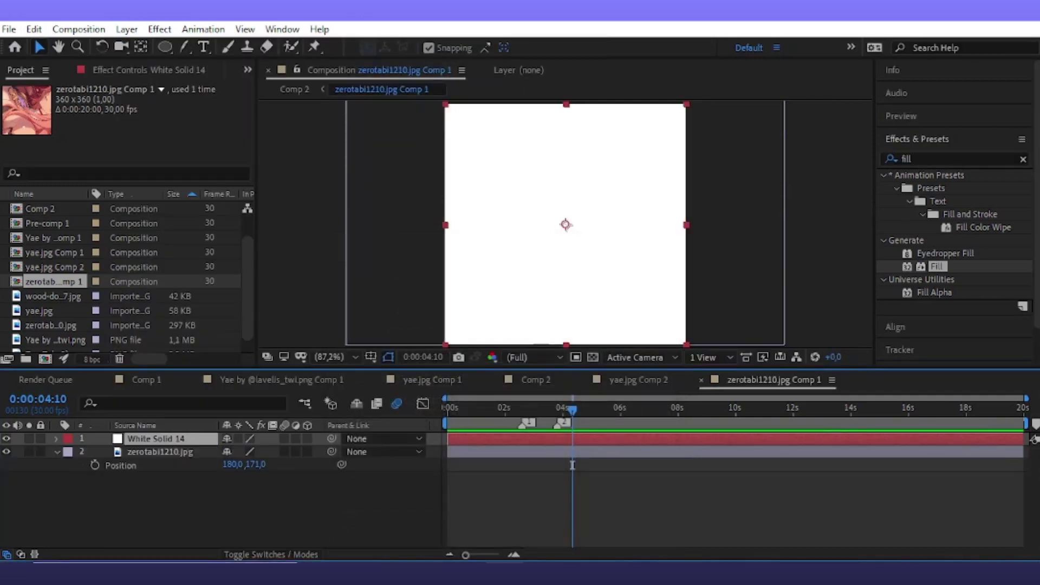
# Draw a rectangle mask on the white solid and set it to Subtract
pyautogui.moveTo(160, 47); pyautogui.dragTo(227, 48)
pyautogui.click(450, 111)
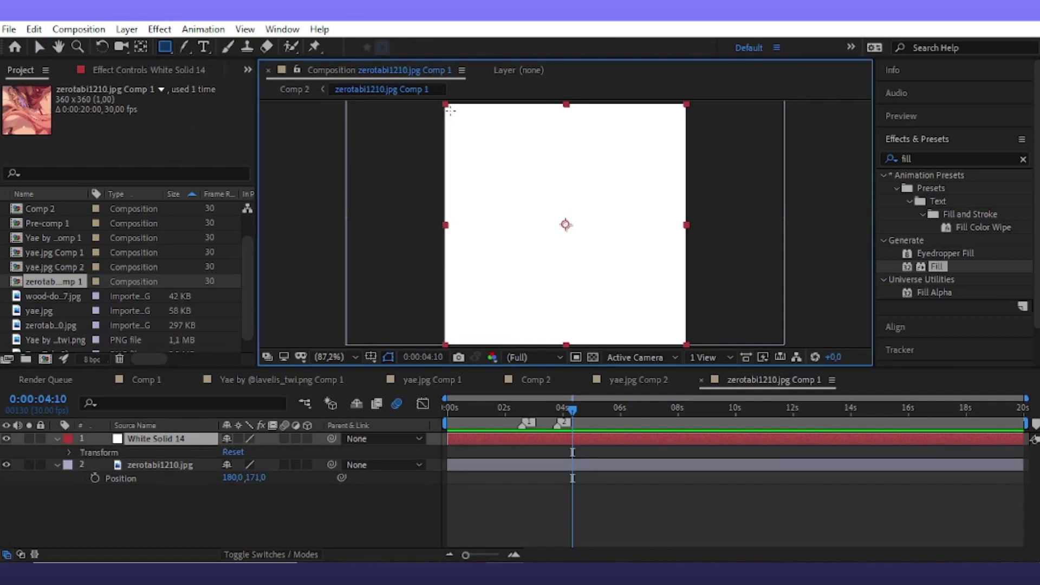
pyautogui.moveTo(450, 111); pyautogui.dragTo(682, 342)
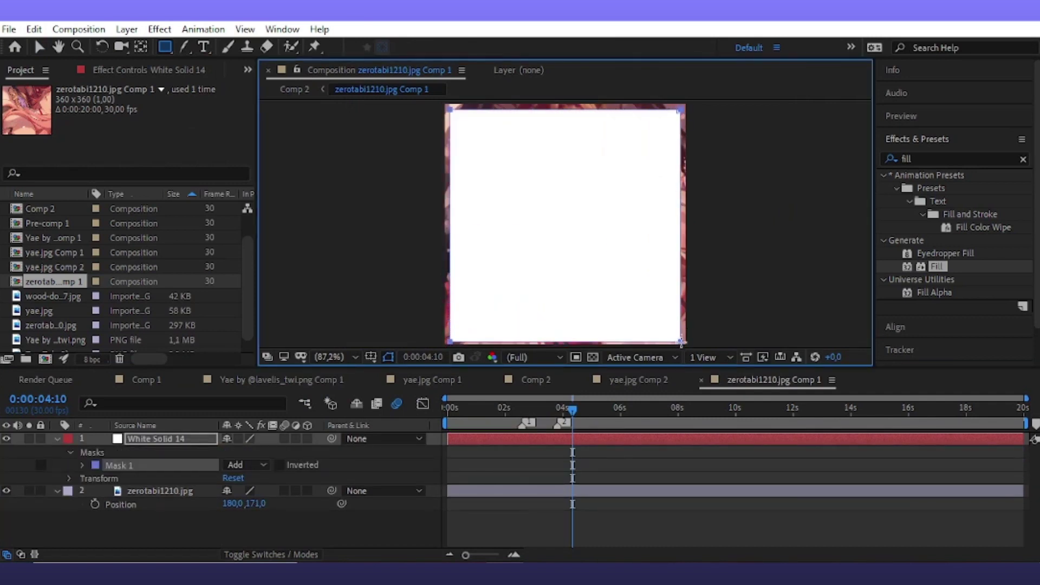
pyautogui.click(256, 468)
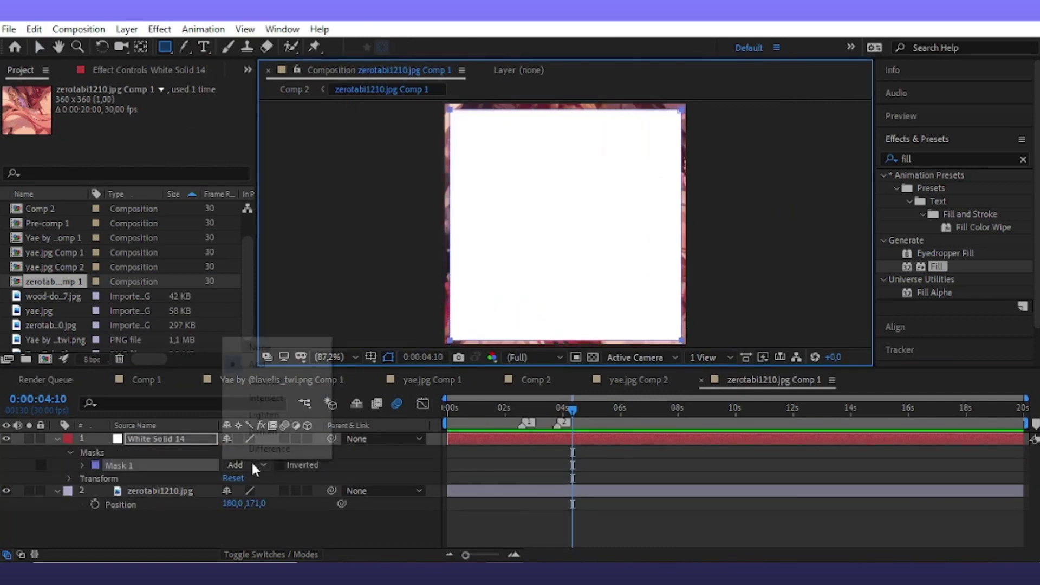
pyautogui.click(254, 381)
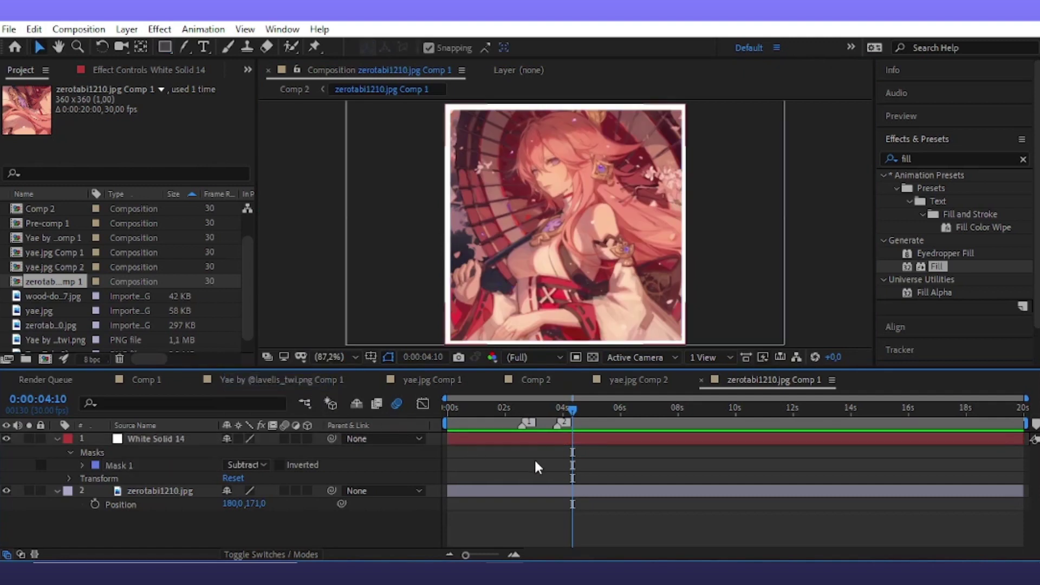
# Raise the mask's top edge slightly, then go back to Comp 2
pyautogui.click(462, 440)
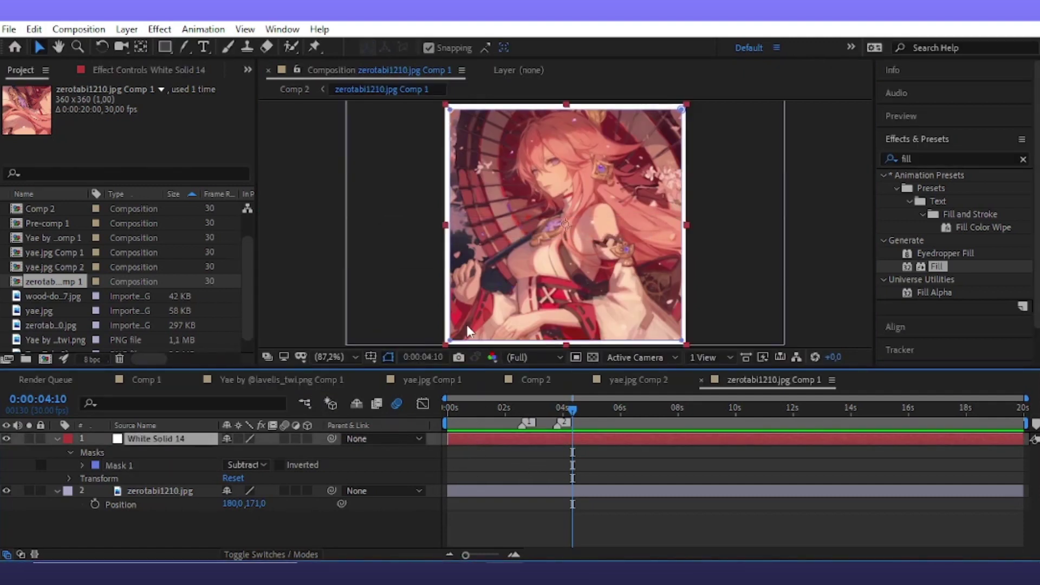
pyautogui.click(450, 264)
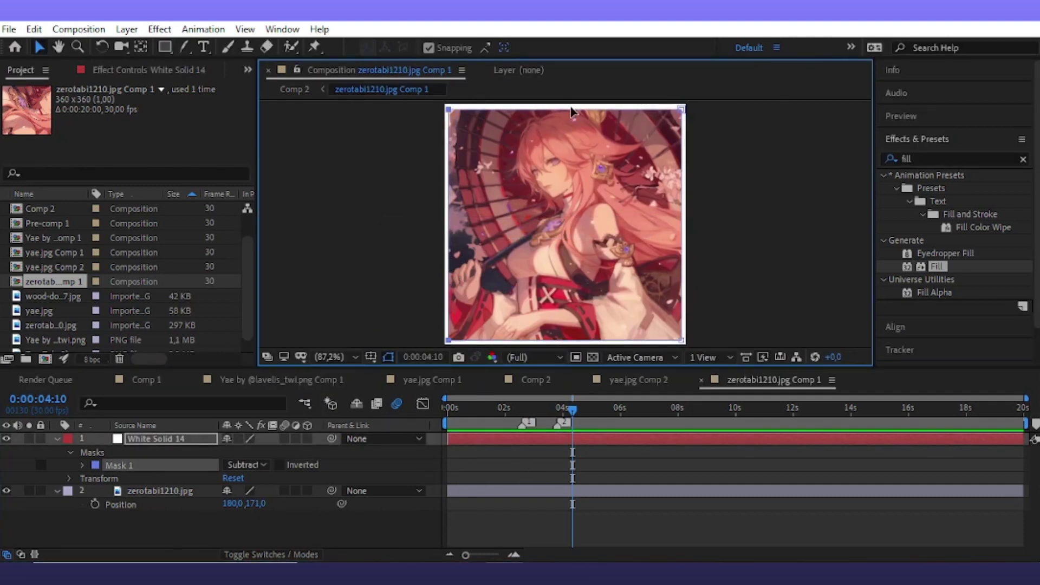
pyautogui.moveTo(572, 110); pyautogui.dragTo(572, 109)
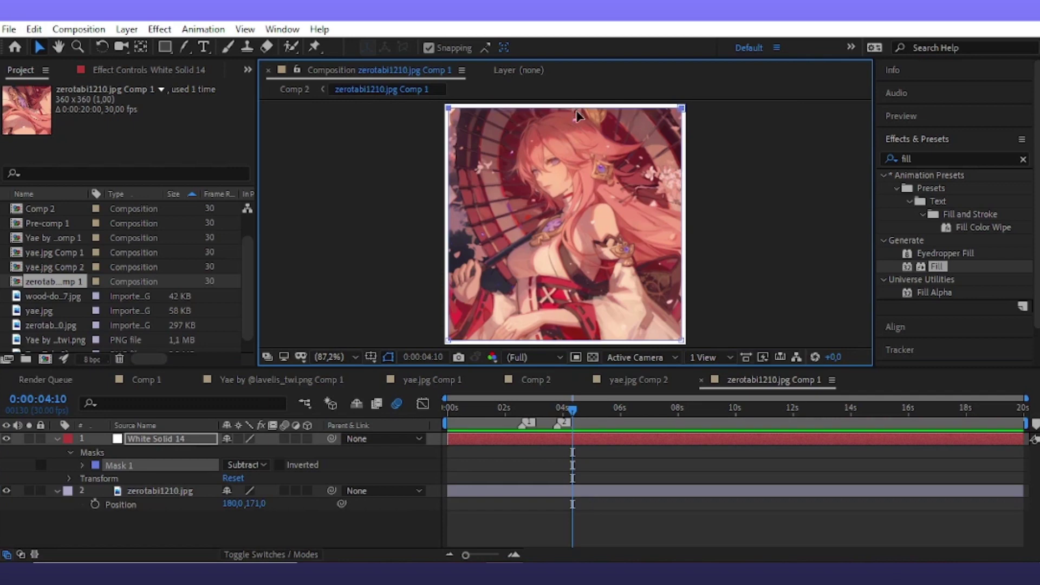
pyautogui.click(759, 247)
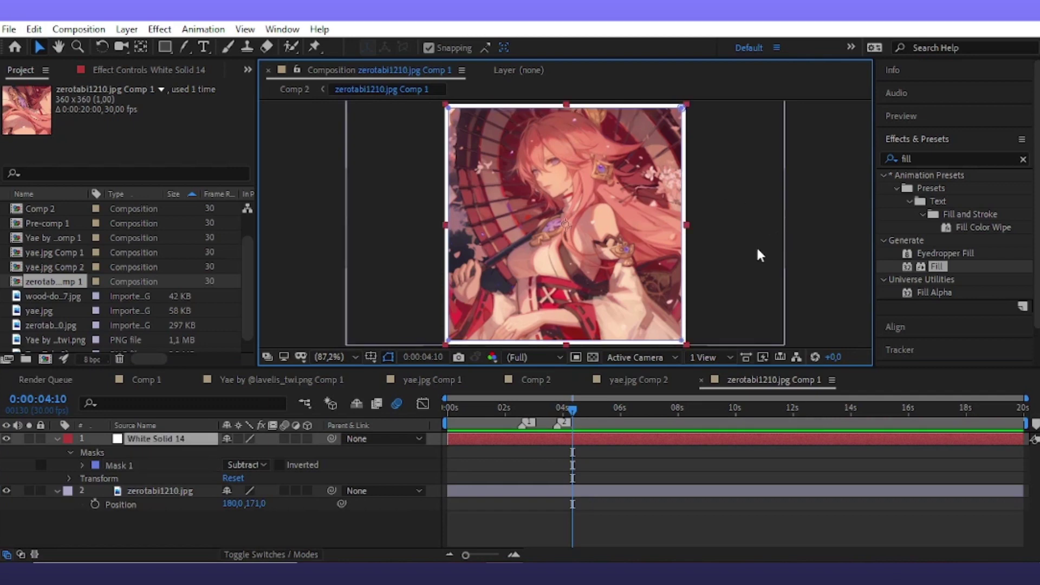
pyautogui.click(549, 385)
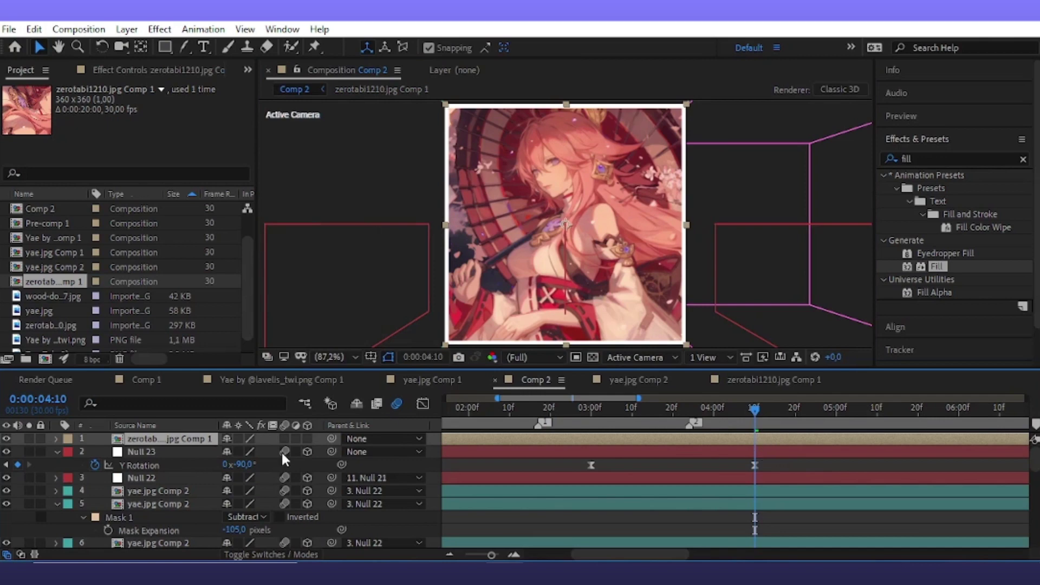
# Make the character precomp 3D, view it in Custom View 1, label it Yellow and duplicate it
pyautogui.click(307, 439)
pyautogui.click(637, 357)
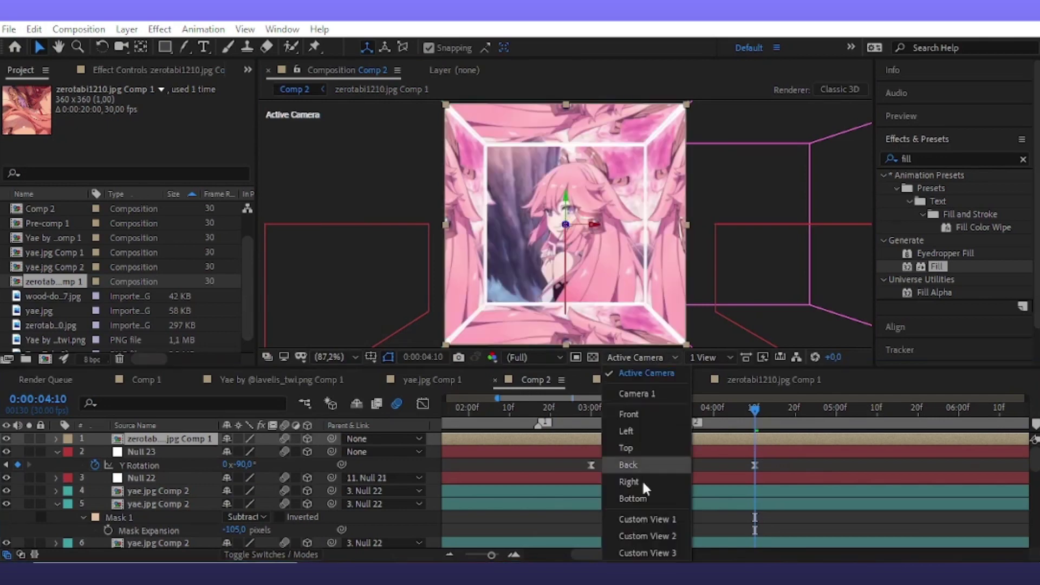
pyautogui.click(640, 517)
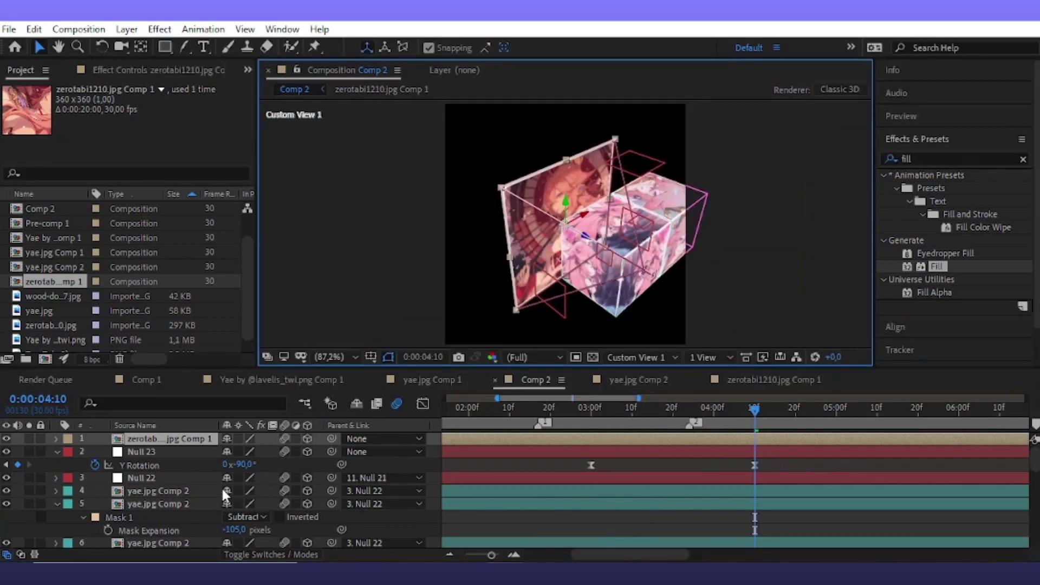
pyautogui.click(70, 438)
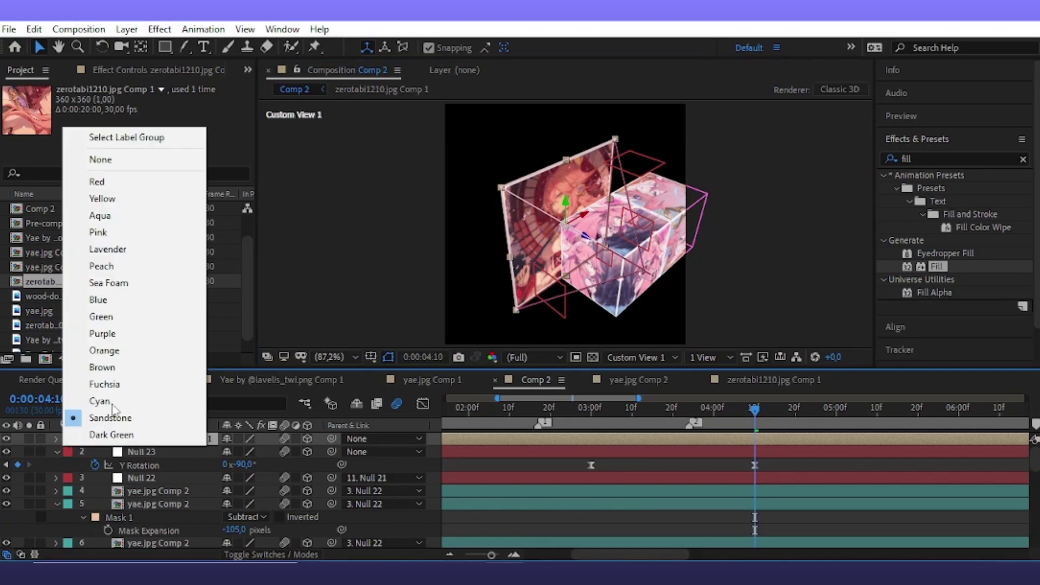
pyautogui.click(162, 200)
pyautogui.hotkey('ctrl', 'd')
pyautogui.hotkey('ctrl', 'd')
pyautogui.hotkey('ctrl', 'd')
pyautogui.hotkey('ctrl', 'd')
pyautogui.hotkey('ctrl', 'd')
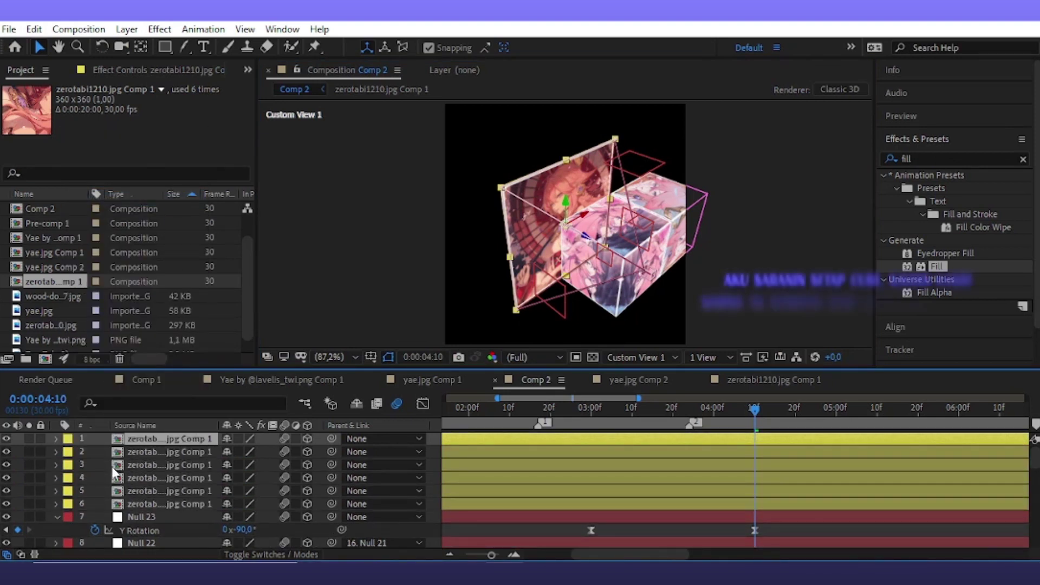
# Offset layers 1 and 2 along Z to 80 as the front and back cube faces
pyautogui.keyDown('shift'); pyautogui.click(109, 449); pyautogui.keyUp('shift')
pyautogui.press('p')
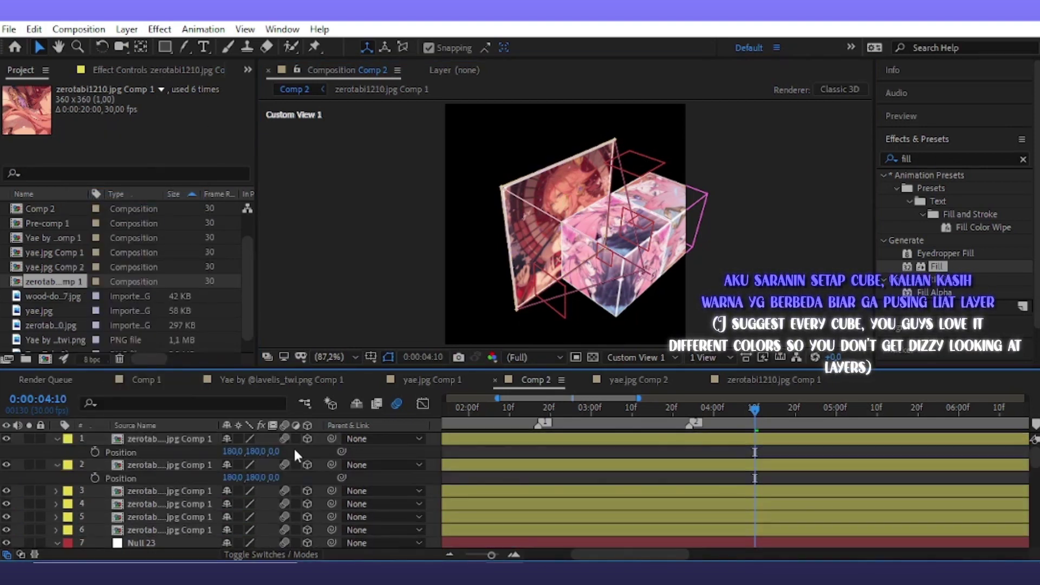
pyautogui.click(274, 451)
pyautogui.click(274, 477)
pyautogui.write('80')
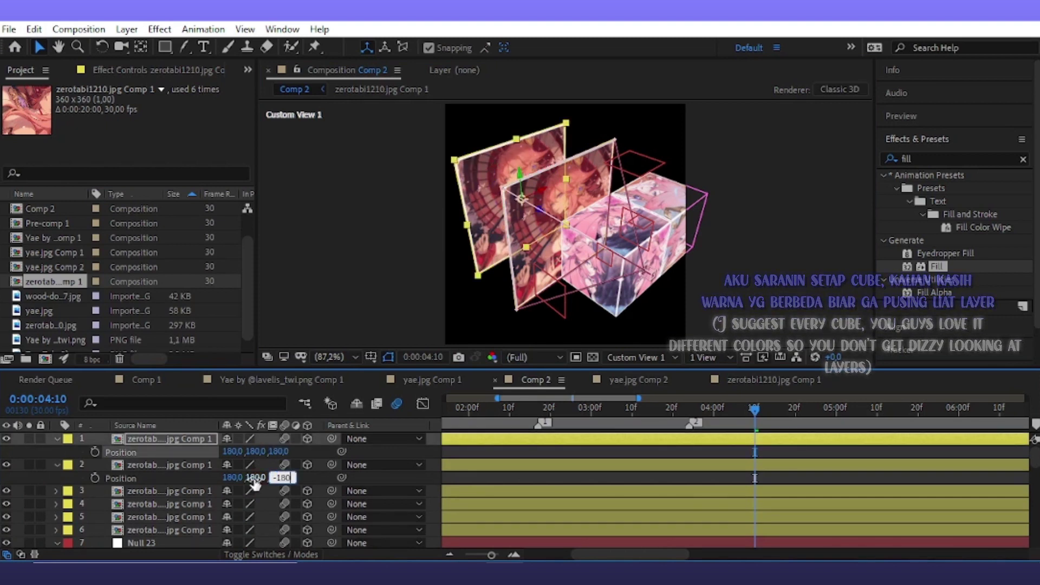
# Rotate layer 3 to Y 90°, duplicate it, and set the side faces' Position X values
pyautogui.click(93, 491)
pyautogui.press('r')
pyautogui.click(239, 529)
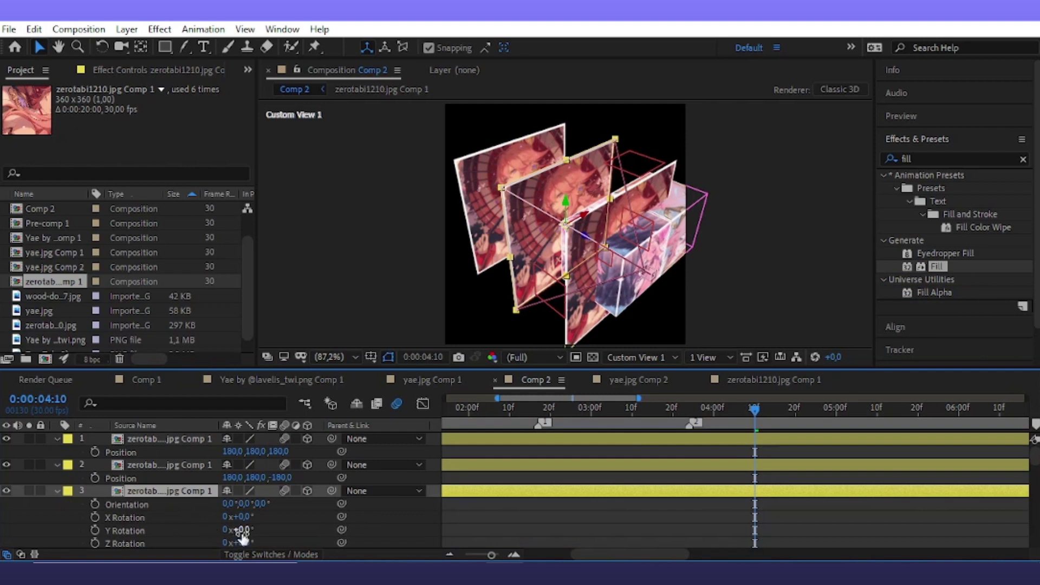
pyautogui.write('90')
pyautogui.press('Return')
pyautogui.hotkey('ctrl', 'd')
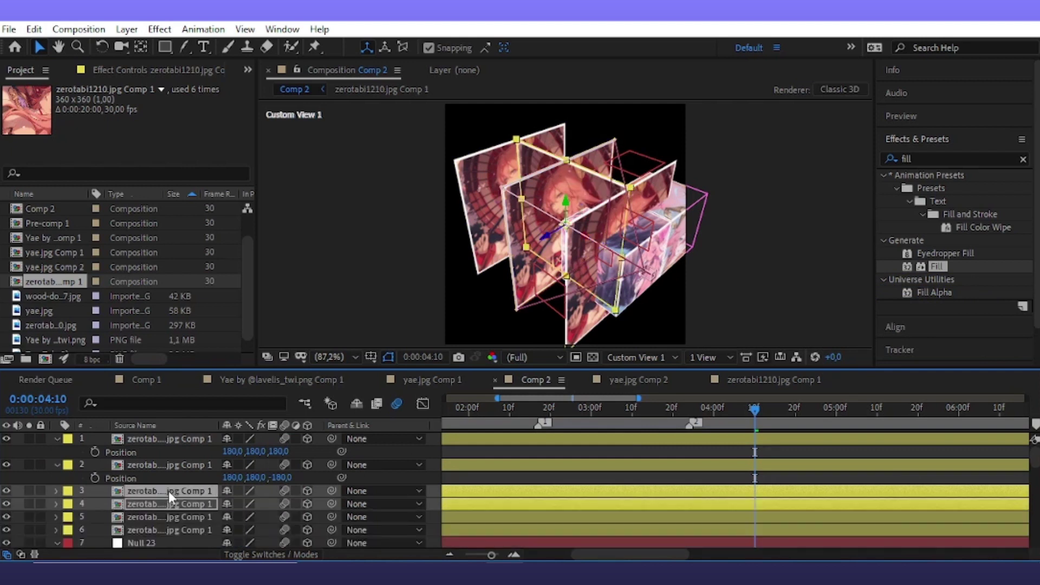
pyautogui.press('p')
pyautogui.click(233, 504)
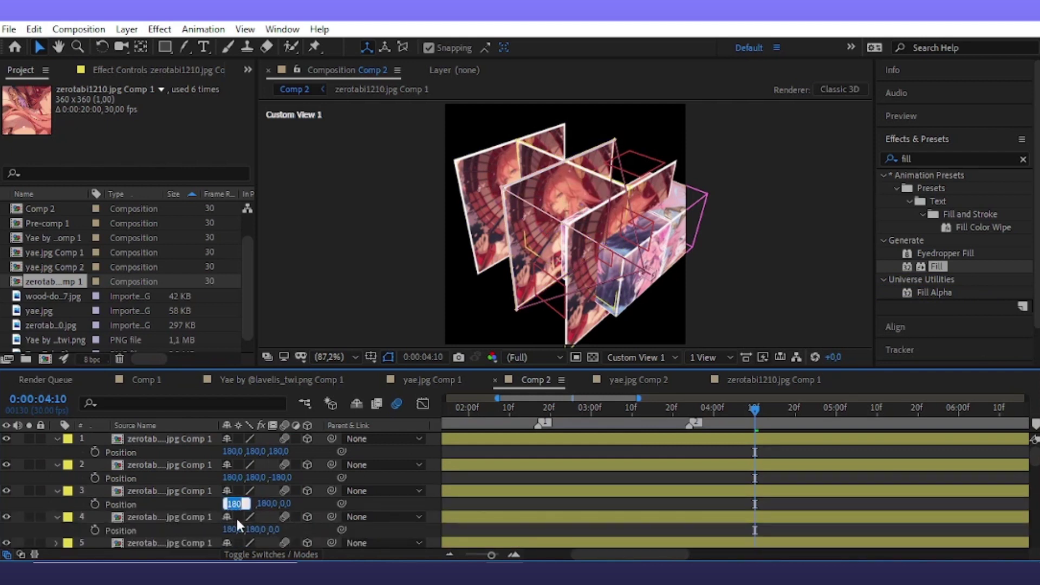
pyautogui.write('0')
pyautogui.press('Return')
pyautogui.click(237, 529)
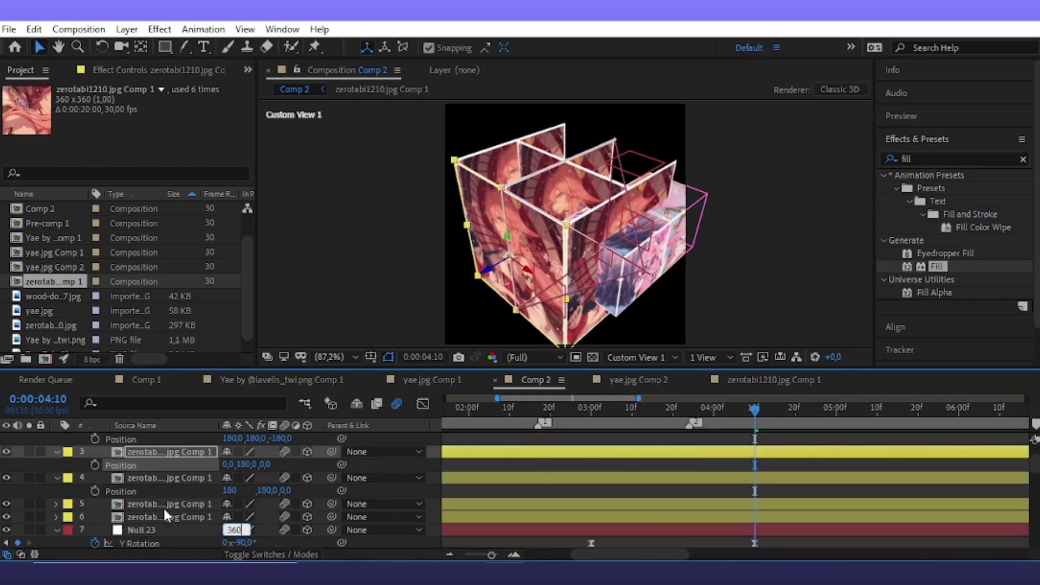
# Rotate layers 5 and 6 to X 90° and place them at Position Y 0 and 360
pyautogui.moveTo(103, 510); pyautogui.dragTo(123, 523)
pyautogui.press('r')
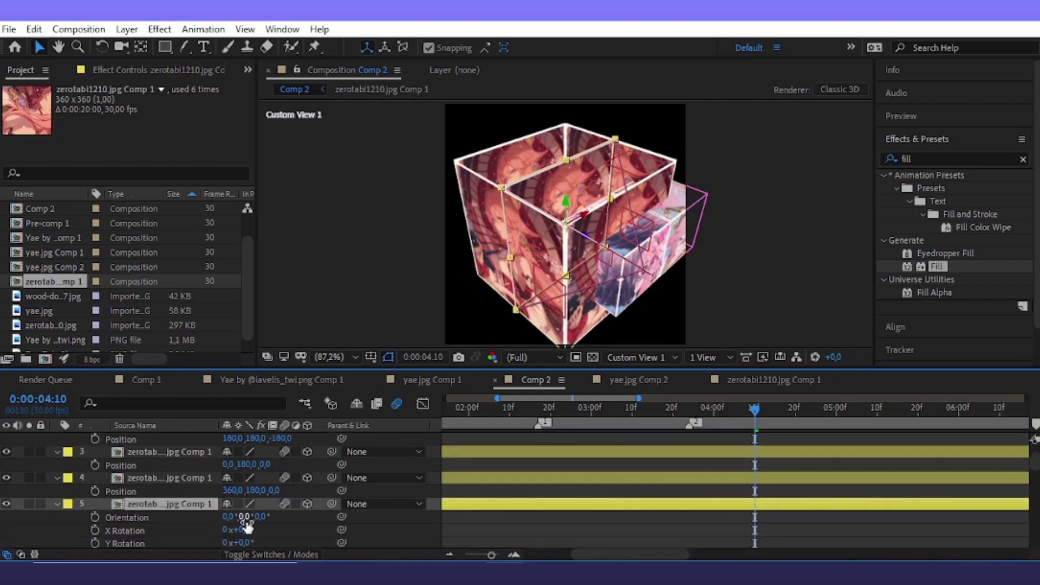
pyautogui.click(244, 530)
pyautogui.write('90')
pyautogui.click(59, 504)
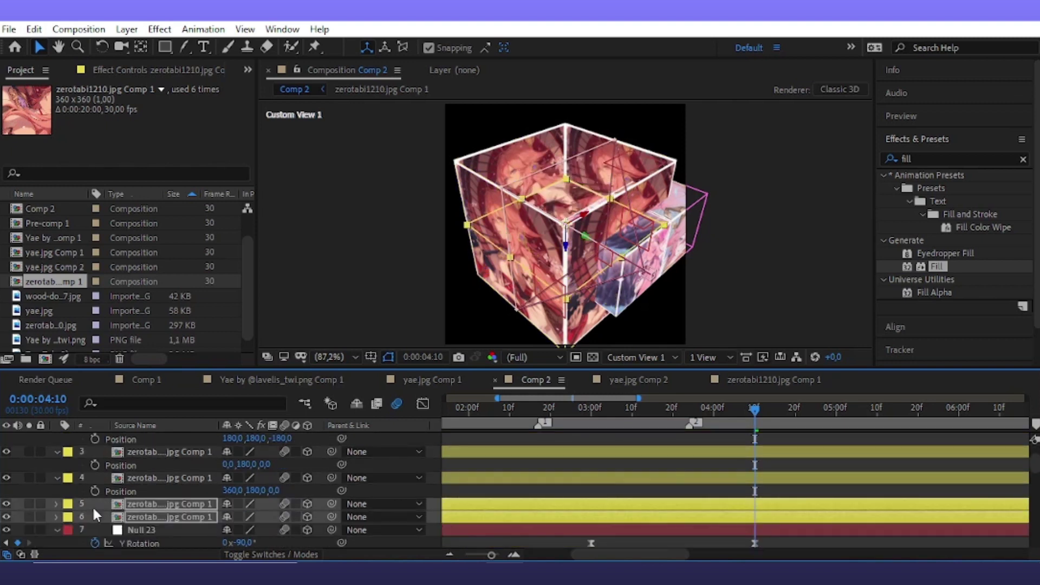
pyautogui.press('p')
pyautogui.click(255, 516)
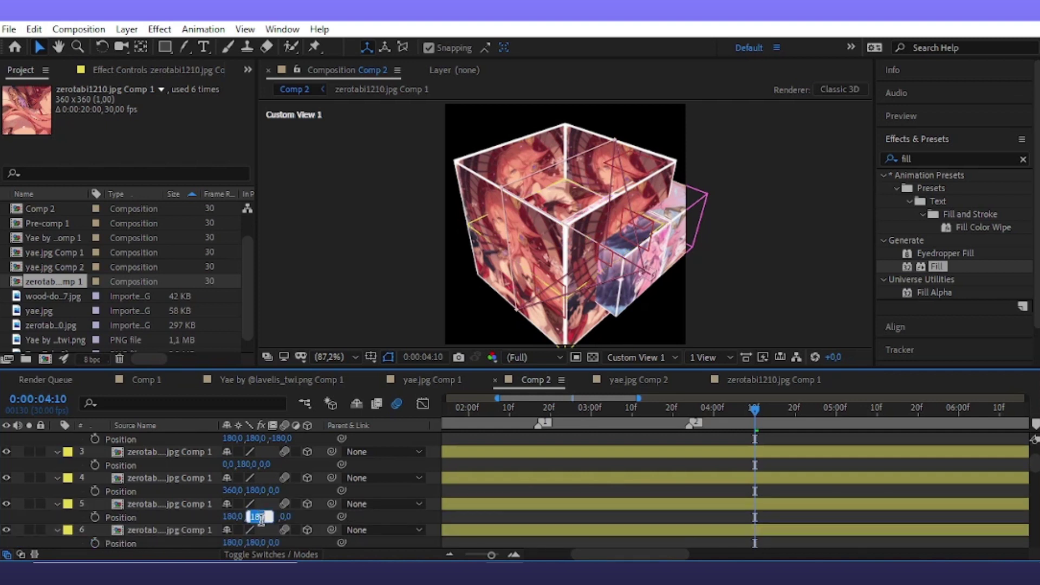
pyautogui.write('0')
pyautogui.click(256, 542)
pyautogui.write('360')
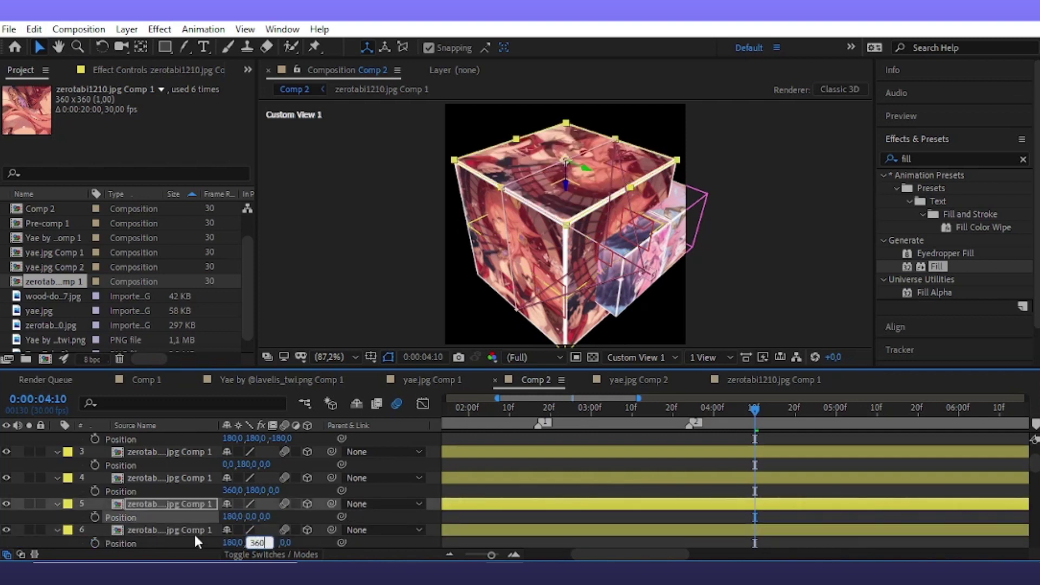
pyautogui.click(184, 528)
# Select all layers and collapse their revealed properties
pyautogui.hotkey('ctrl', 'a')
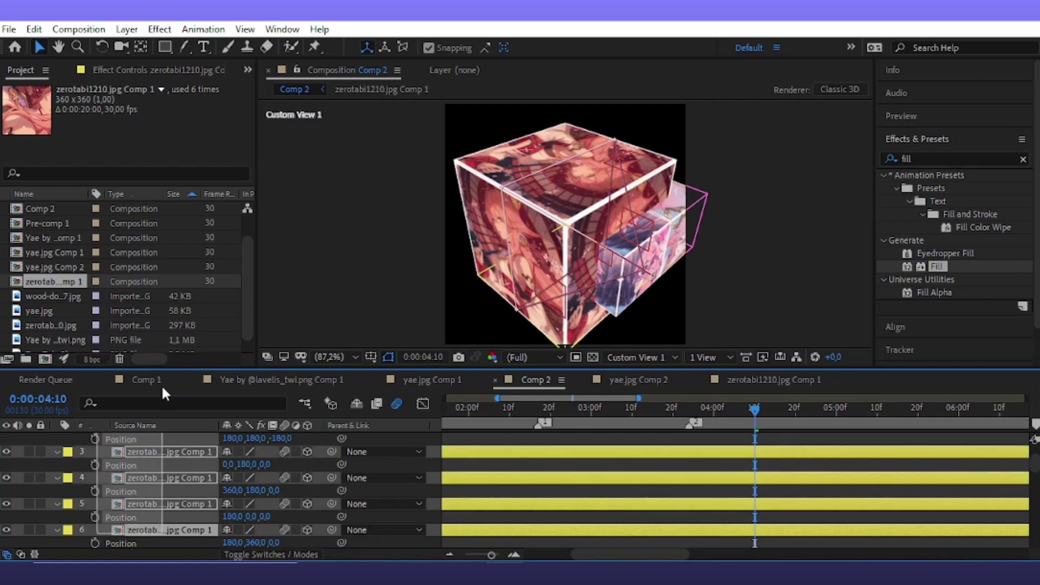
pyautogui.scroll(2, 85, 453)
pyautogui.press('u')
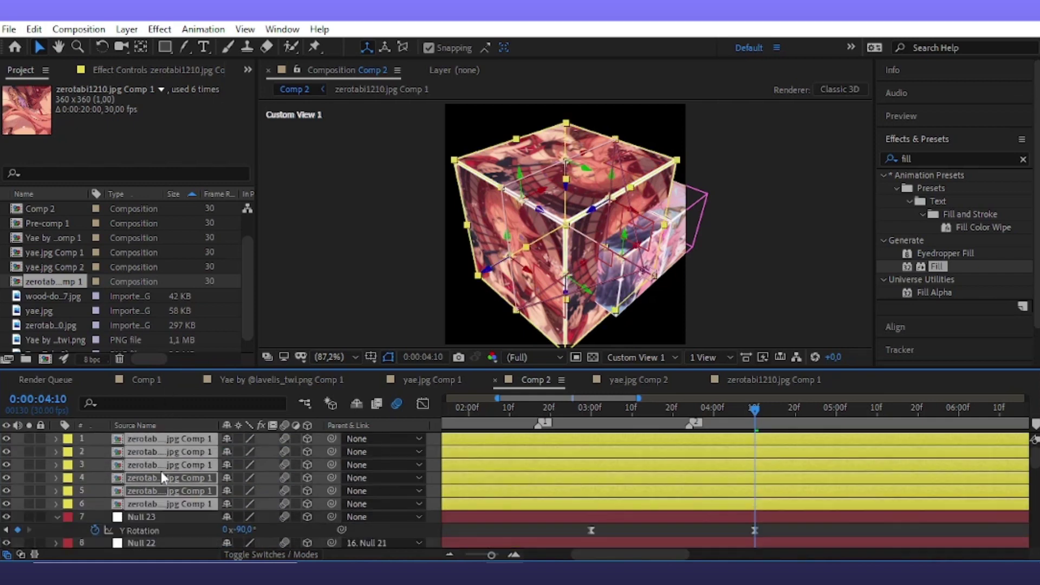
# Add a new null object, Null 24, and parent the six cube face layers to it
pyautogui.click(126, 30)
pyautogui.moveTo(225, 49)
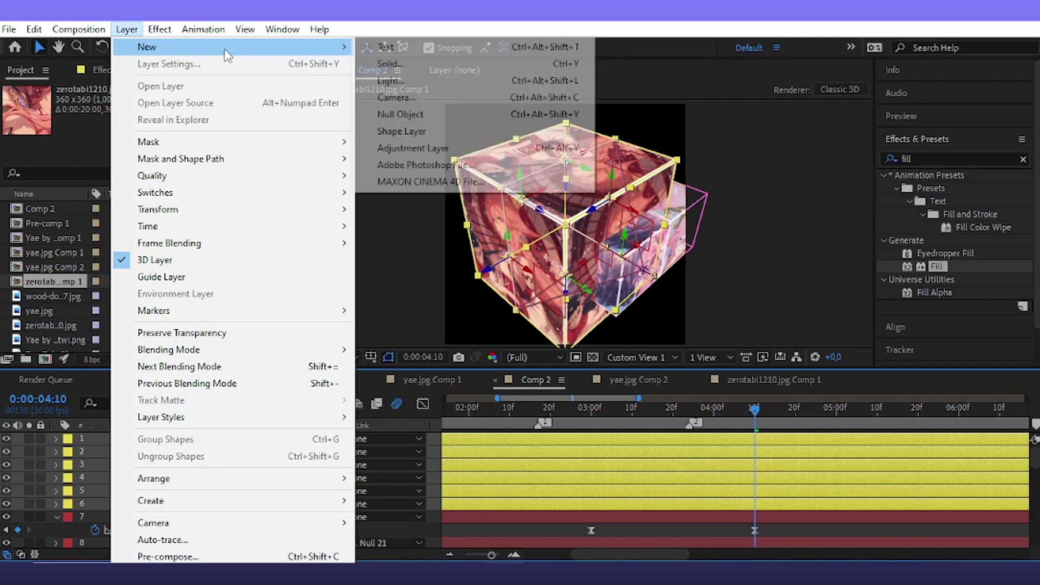
pyautogui.click(436, 115)
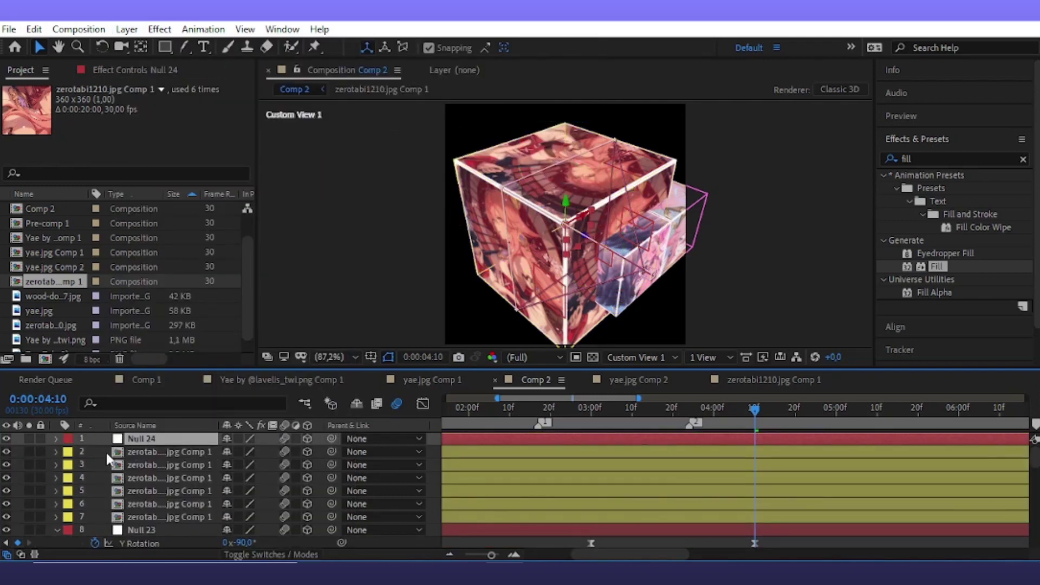
pyautogui.moveTo(106, 451); pyautogui.dragTo(165, 518)
pyautogui.moveTo(332, 453); pyautogui.dragTo(339, 438)
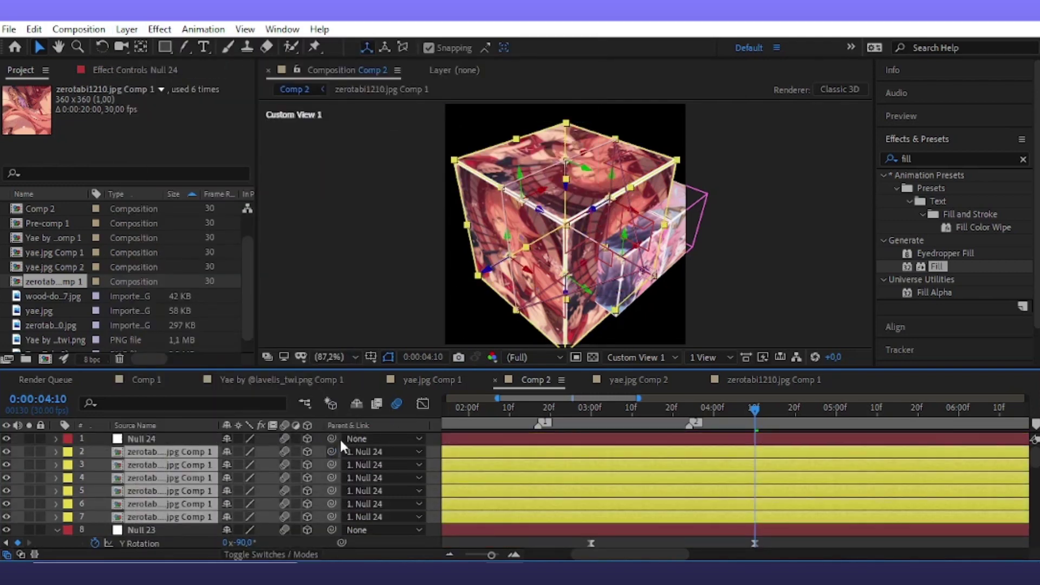
pyautogui.click(574, 437)
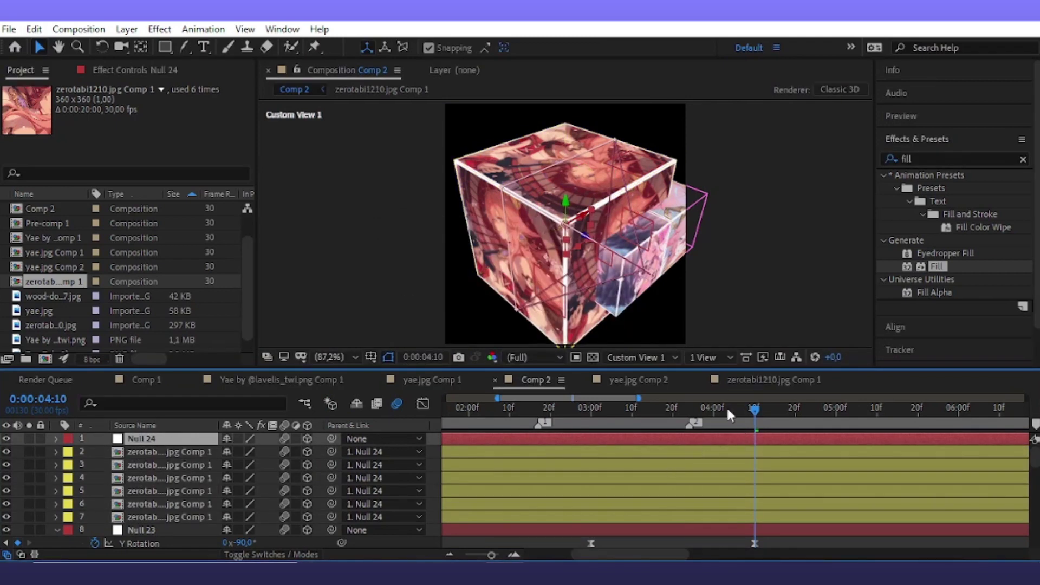
# Scale Null 24 to 47% and push its Position Z to 17
pyautogui.press('s')
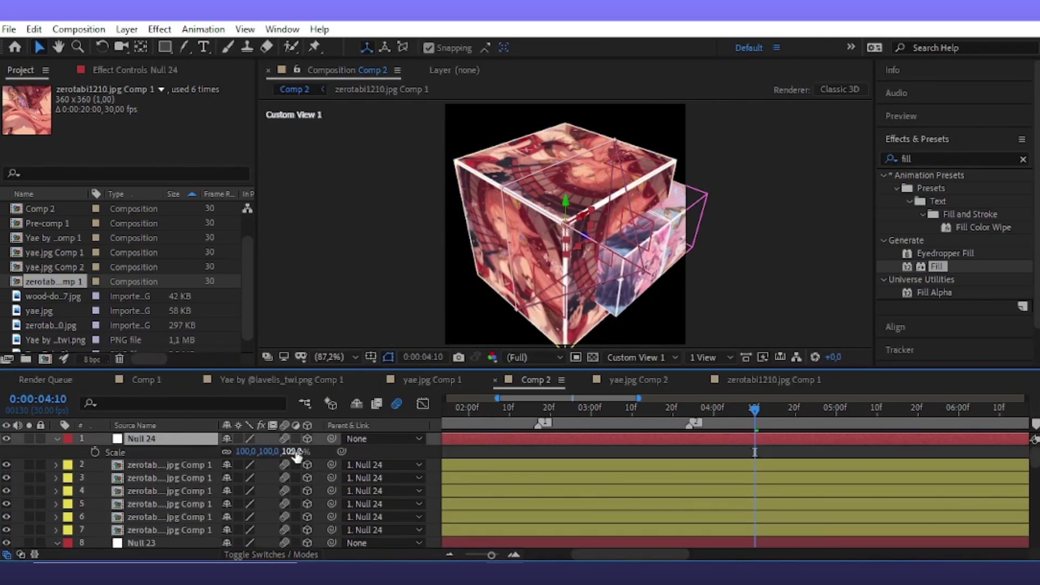
pyautogui.click(293, 451)
pyautogui.write('7')
pyautogui.press('Return')
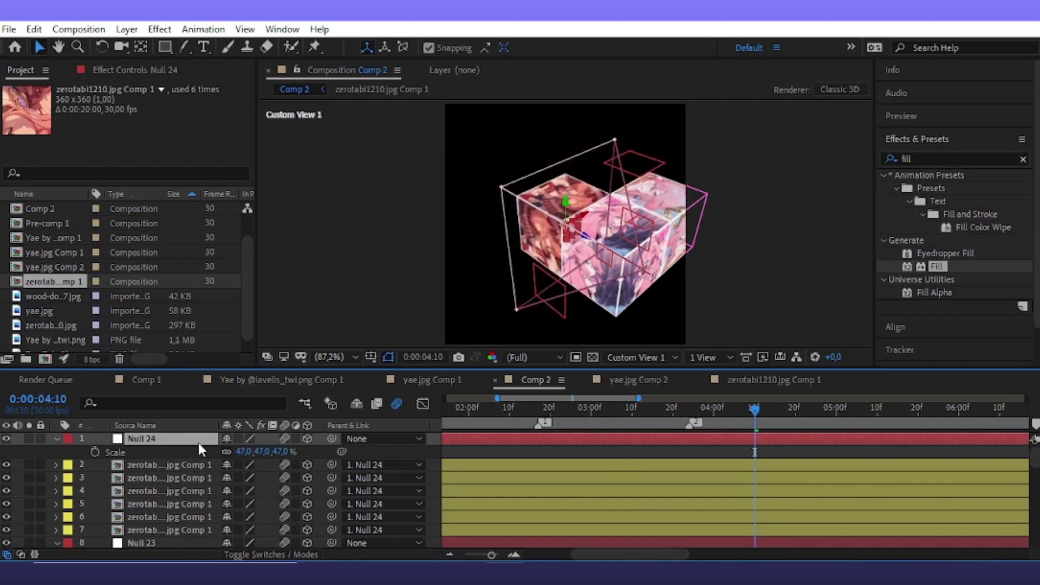
pyautogui.press('p')
pyautogui.moveTo(276, 452); pyautogui.dragTo(298, 457)
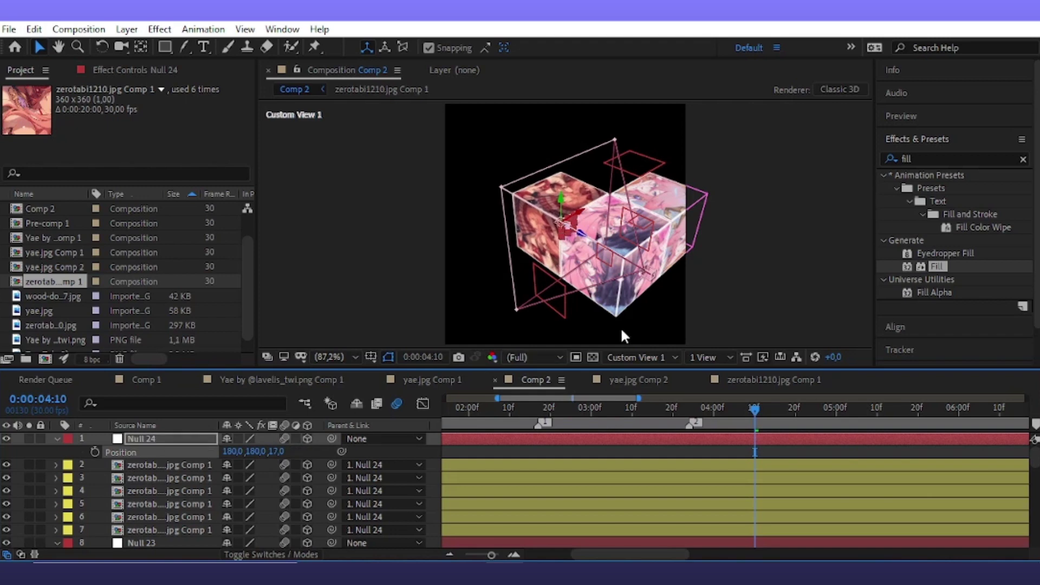
# Switch to the Active Camera view, parent Null 24 to Null 23, and preview
pyautogui.click(632, 357)
pyautogui.click(623, 391)
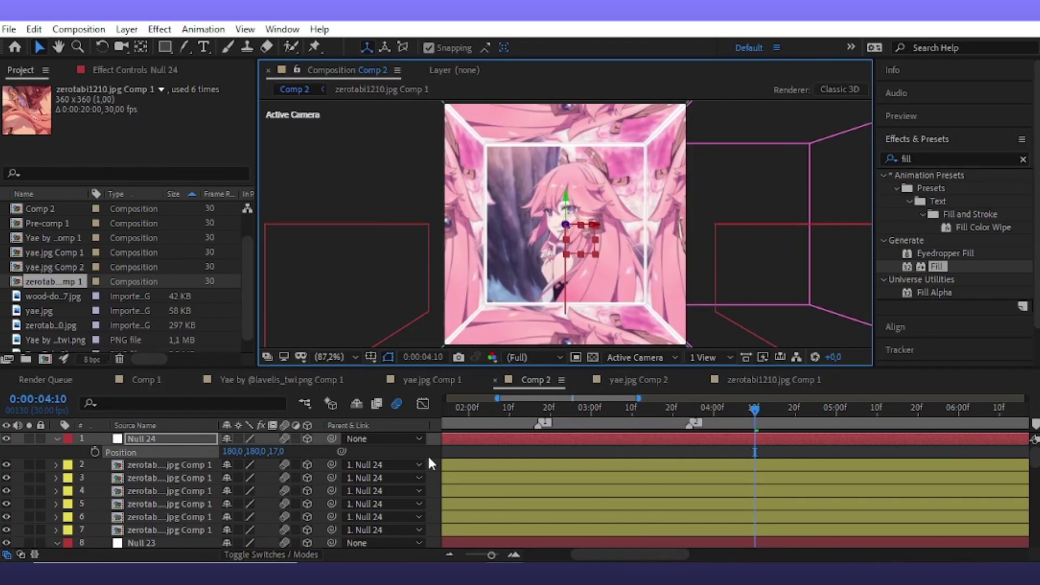
pyautogui.click(56, 439)
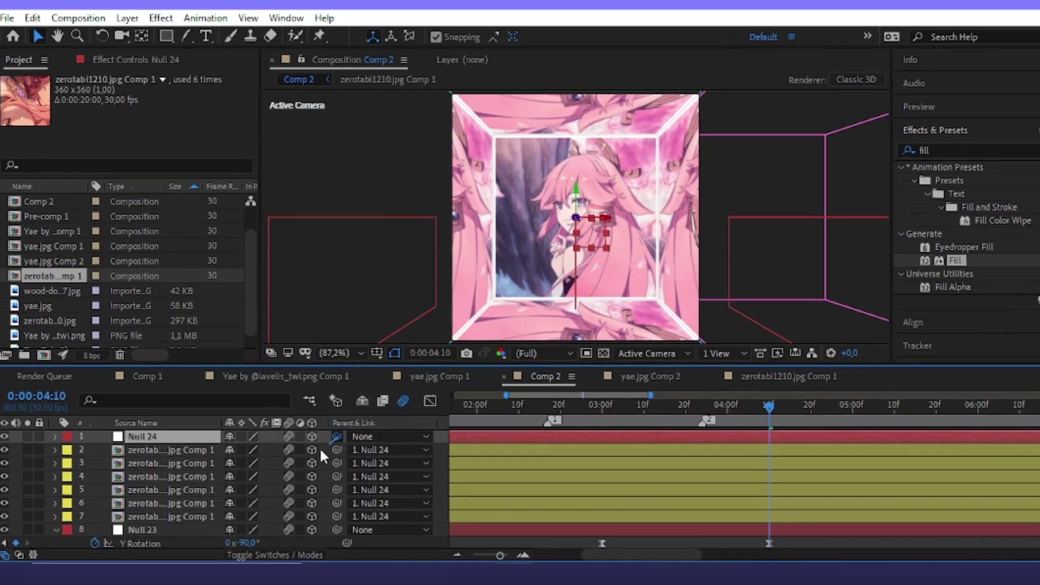
pyautogui.moveTo(332, 439); pyautogui.dragTo(203, 530)
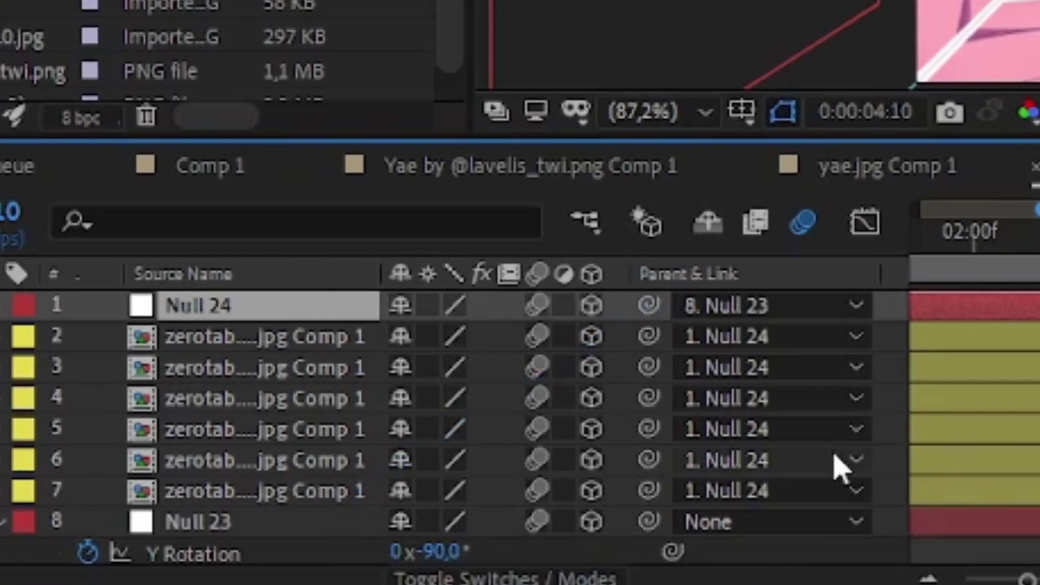
pyautogui.scroll(-2, 674, 443)
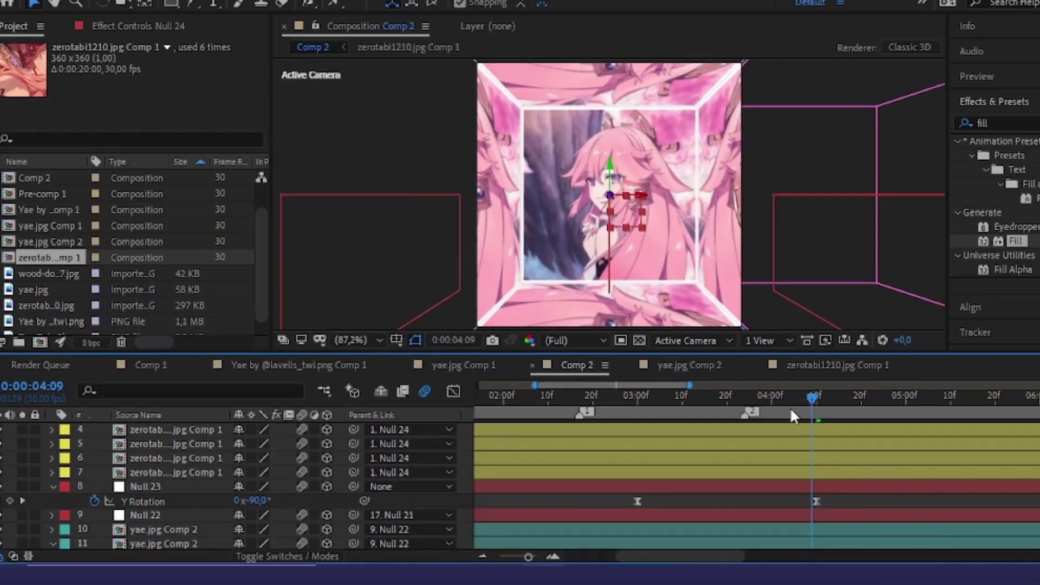
pyautogui.press('space')
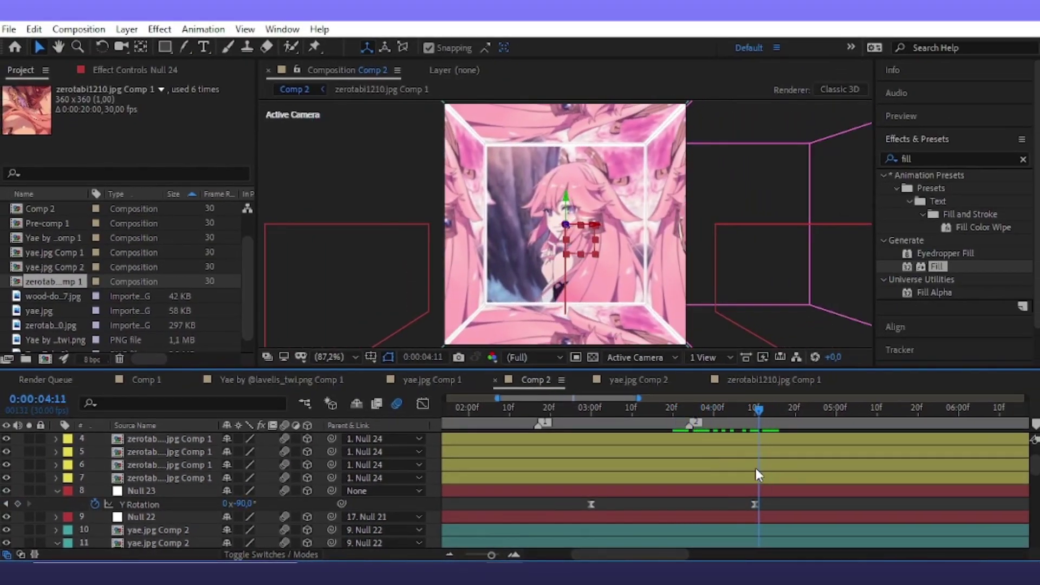
pyautogui.click(574, 276)
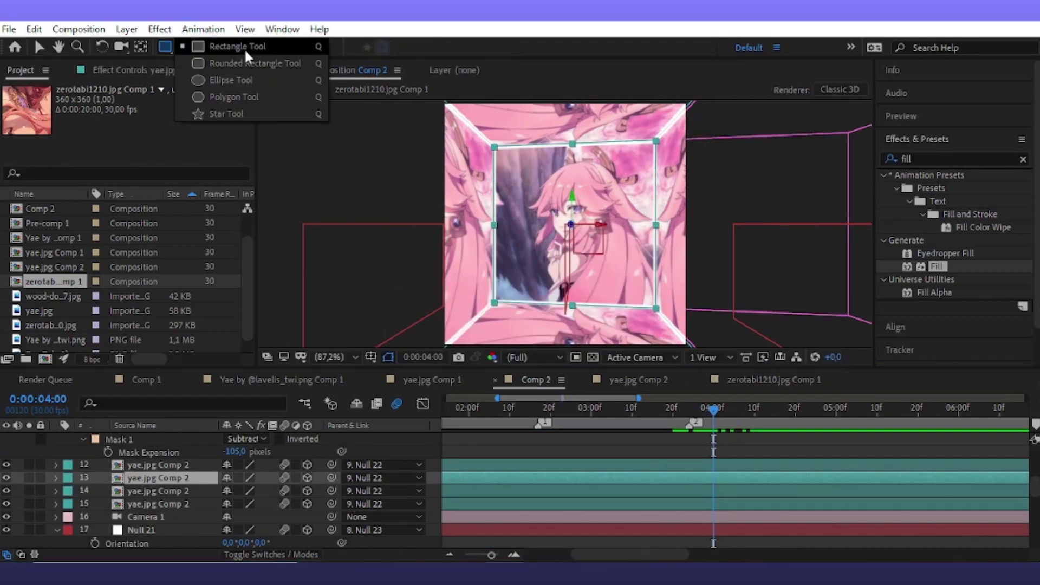
# Draw a Subtract ellipse mask on the inner wall with negative Mask Expansion of -199
pyautogui.moveTo(162, 47); pyautogui.dragTo(233, 74)
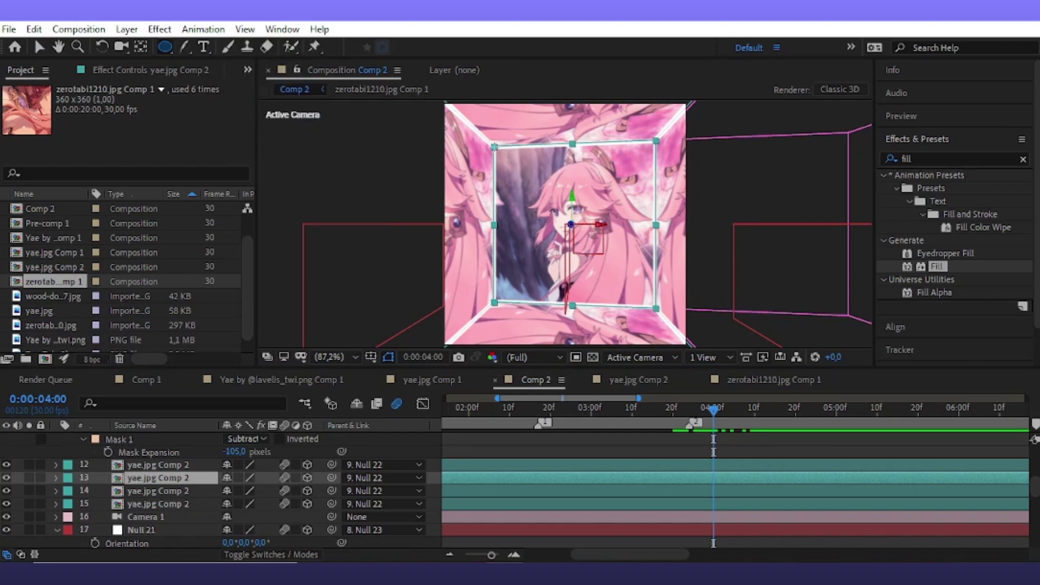
pyautogui.moveTo(493, 146); pyautogui.dragTo(657, 309)
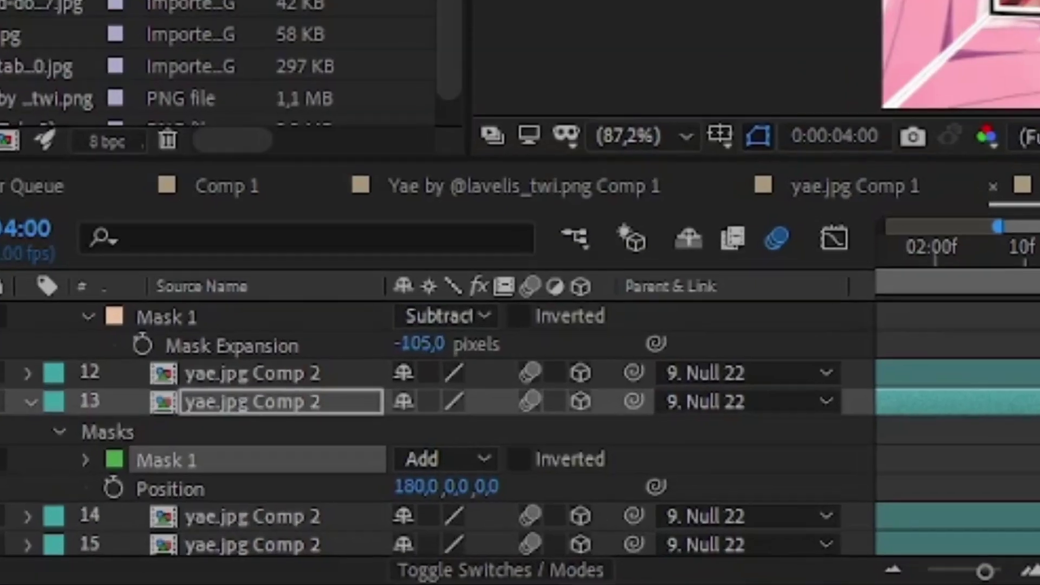
pyautogui.click(250, 504)
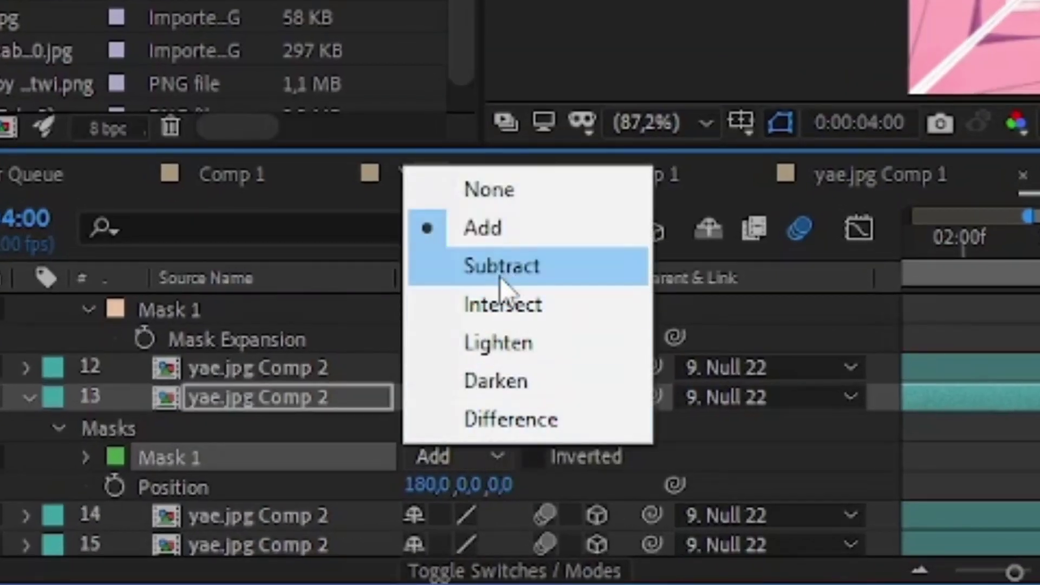
pyautogui.click(266, 430)
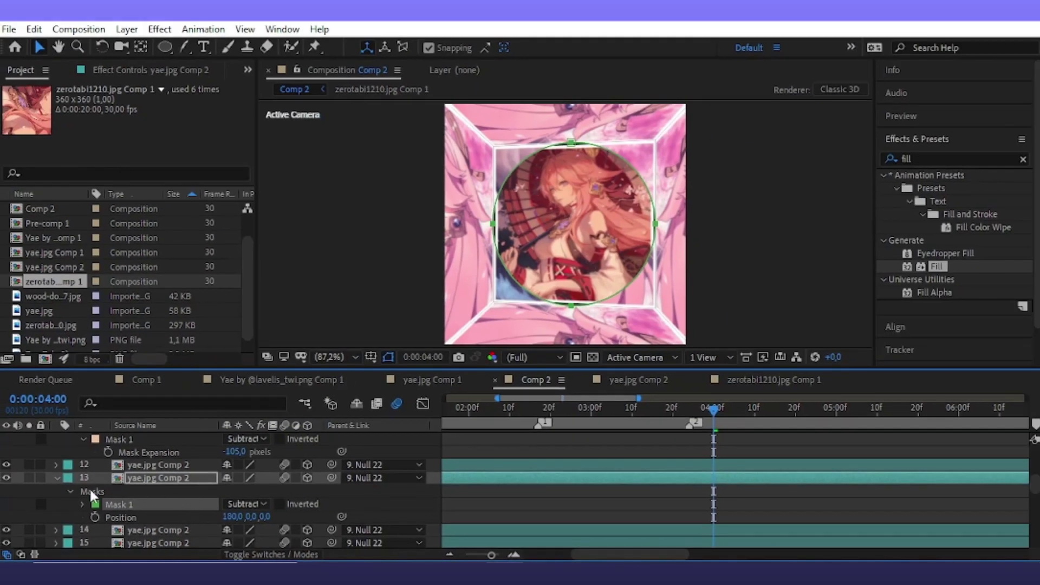
pyautogui.click(84, 504)
pyautogui.moveTo(232, 503); pyautogui.dragTo(92, 521)
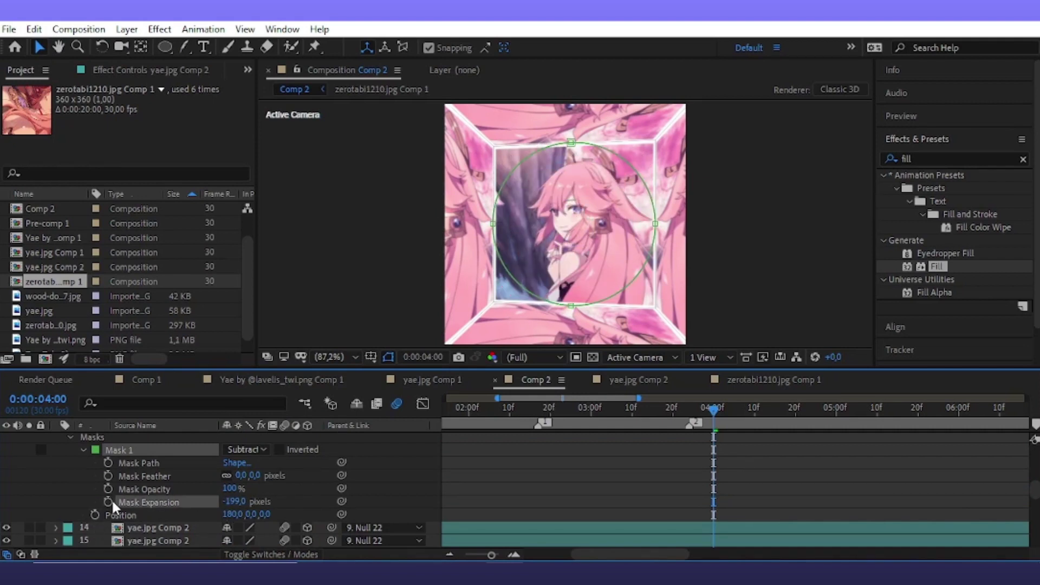
# Keyframe Mask Expansion from -199 at 4:00 to 74 pixels at 5:10
pyautogui.click(110, 502)
pyautogui.scroll(5, 723, 460)
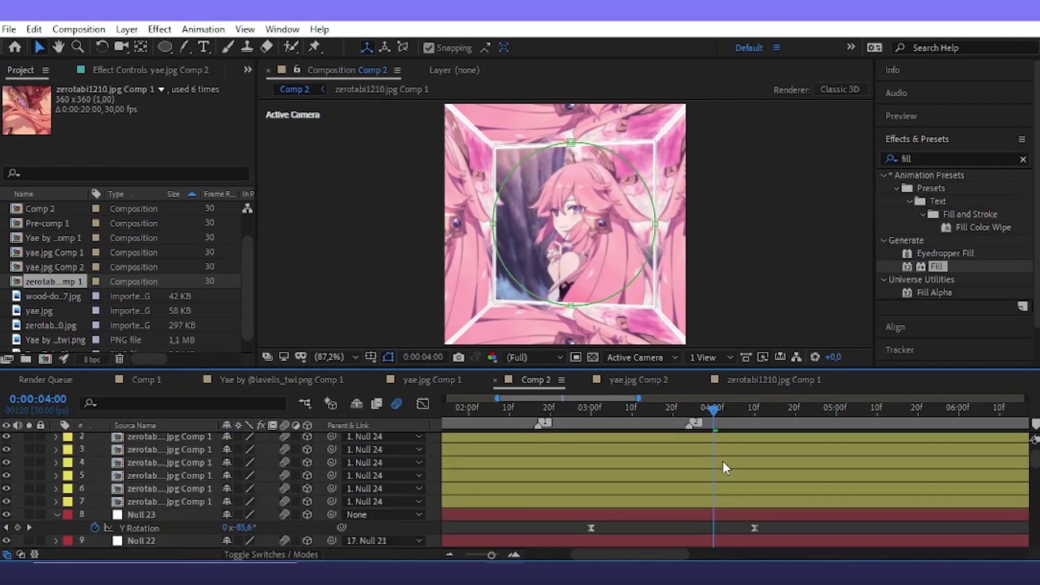
pyautogui.scroll(-3, 769, 469)
pyautogui.scroll(-3, 769, 469)
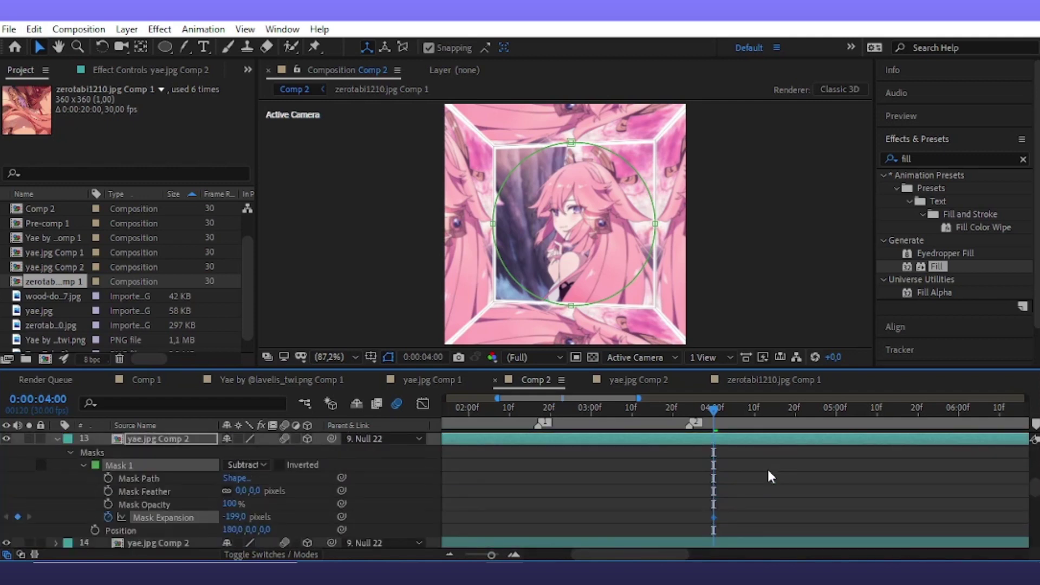
pyautogui.press('u')
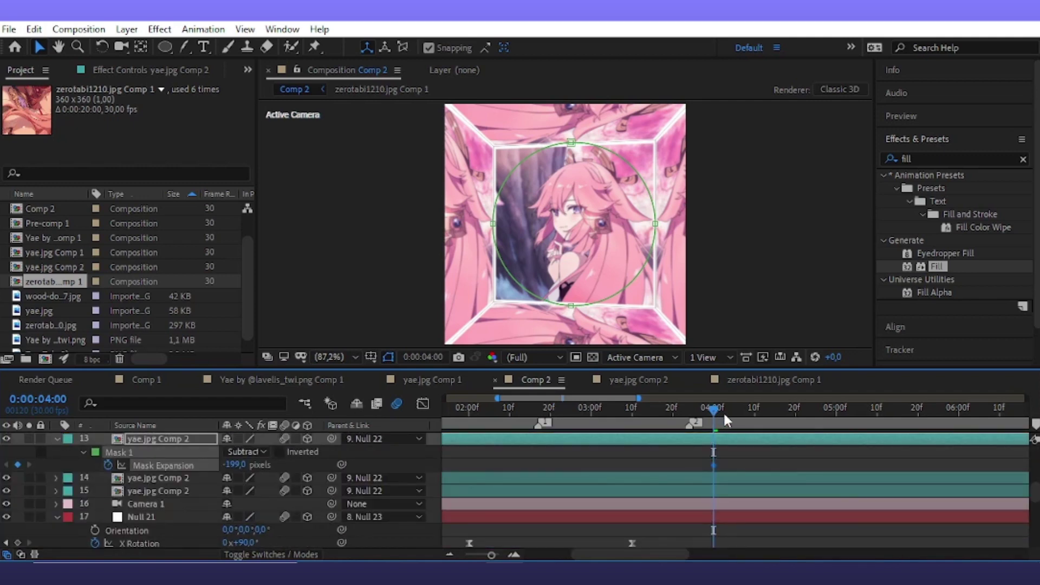
pyautogui.moveTo(724, 416); pyautogui.dragTo(860, 418)
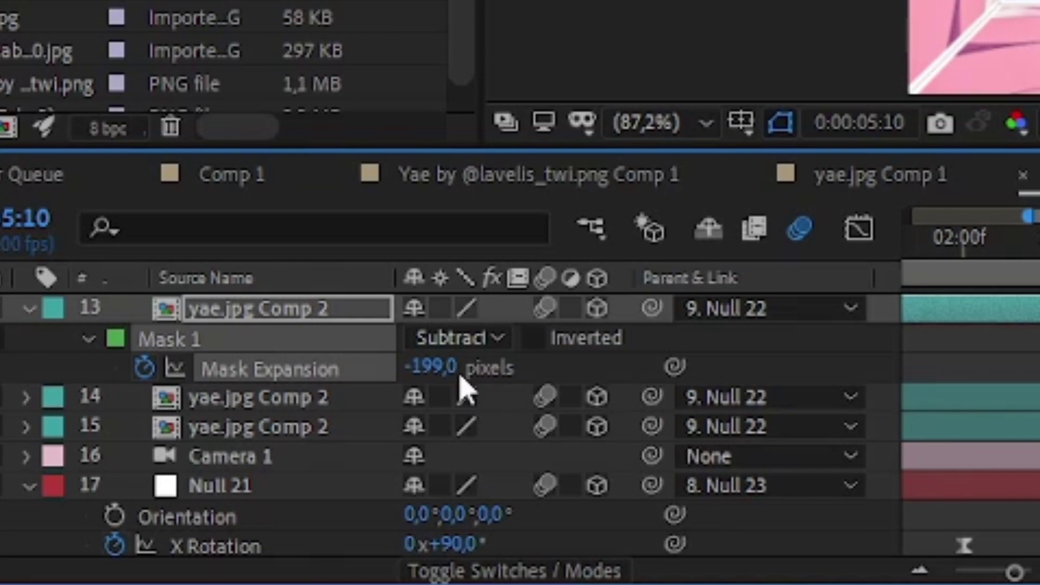
pyautogui.moveTo(459, 375); pyautogui.dragTo(870, 329)
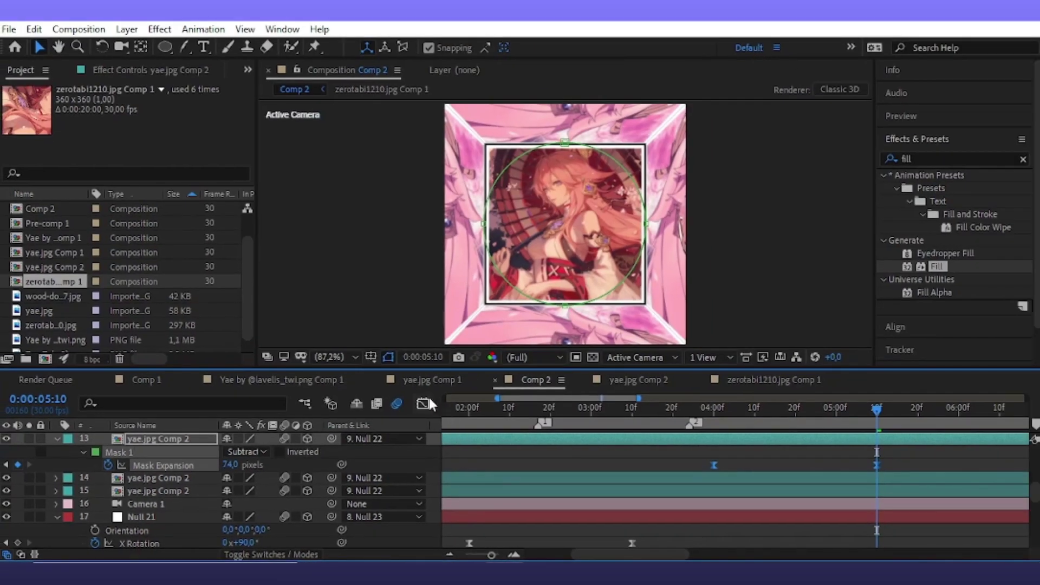
# Ease both Mask Expansion keyframes by reshaping the speed curve in the Graph Editor
pyautogui.click(423, 404)
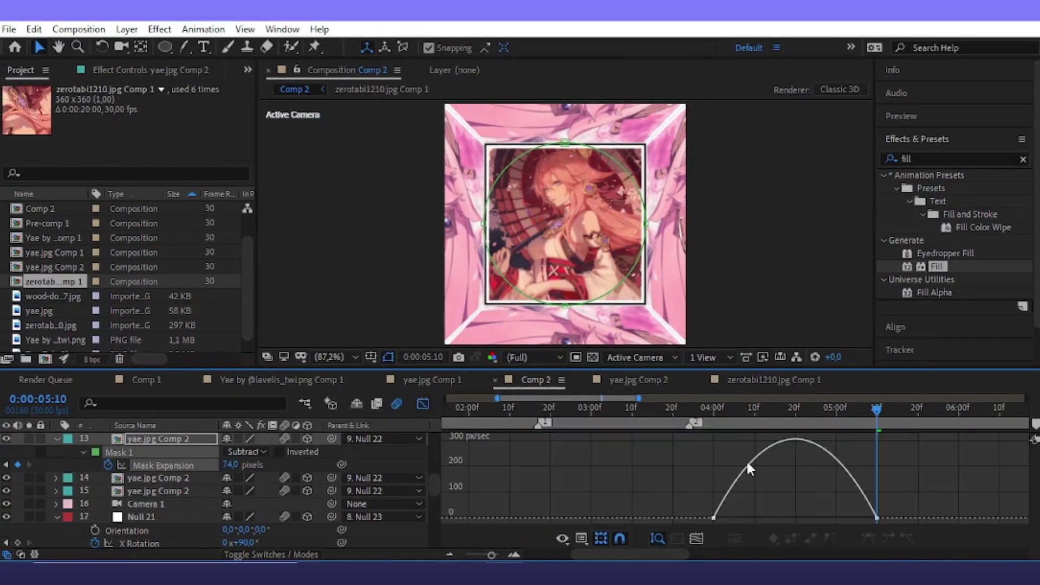
pyautogui.moveTo(935, 493)
pyautogui.mouseDown()
pyautogui.moveTo(699, 523)
pyautogui.moveTo(776, 512)
pyautogui.mouseUp()
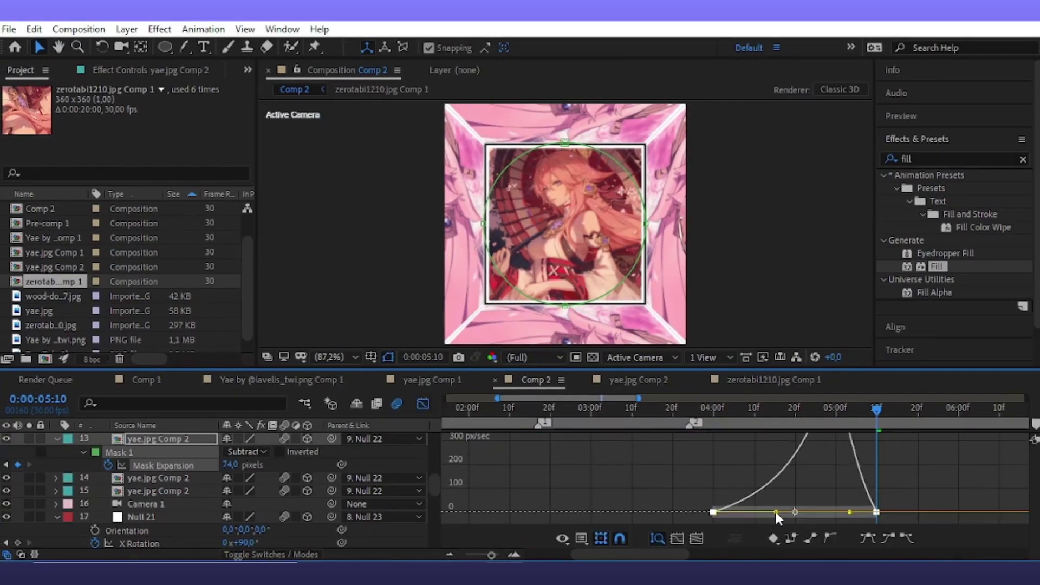
pyautogui.moveTo(850, 512)
pyautogui.mouseDown()
pyautogui.moveTo(817, 512)
pyautogui.moveTo(845, 513)
pyautogui.mouseUp()
pyautogui.click(423, 404)
# Move Null 24's nested cube back along Z and slightly left
pyautogui.scroll(3, 892, 476)
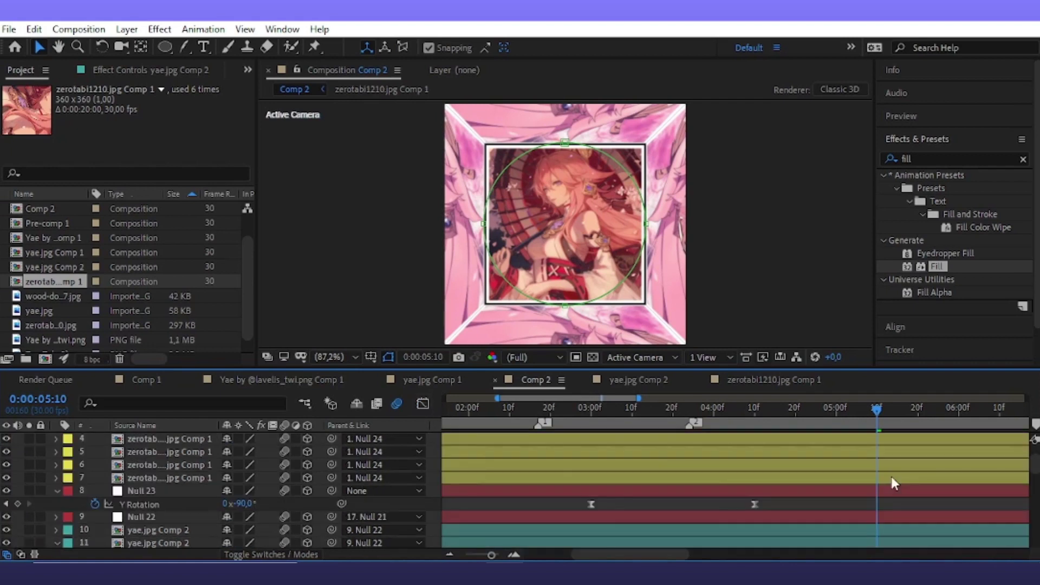
pyautogui.scroll(2, 872, 460)
pyautogui.click(862, 444)
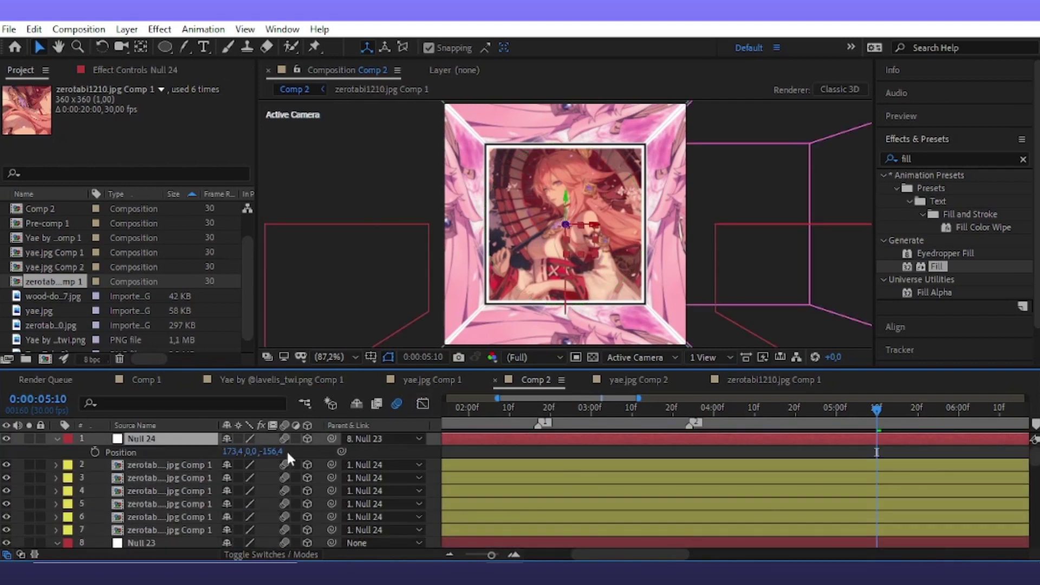
pyautogui.press('p')
pyautogui.moveTo(271, 451)
pyautogui.mouseDown()
pyautogui.moveTo(269, 472)
pyautogui.moveTo(243, 454)
pyautogui.mouseUp()
pyautogui.moveTo(568, 225); pyautogui.dragTo(573, 228)
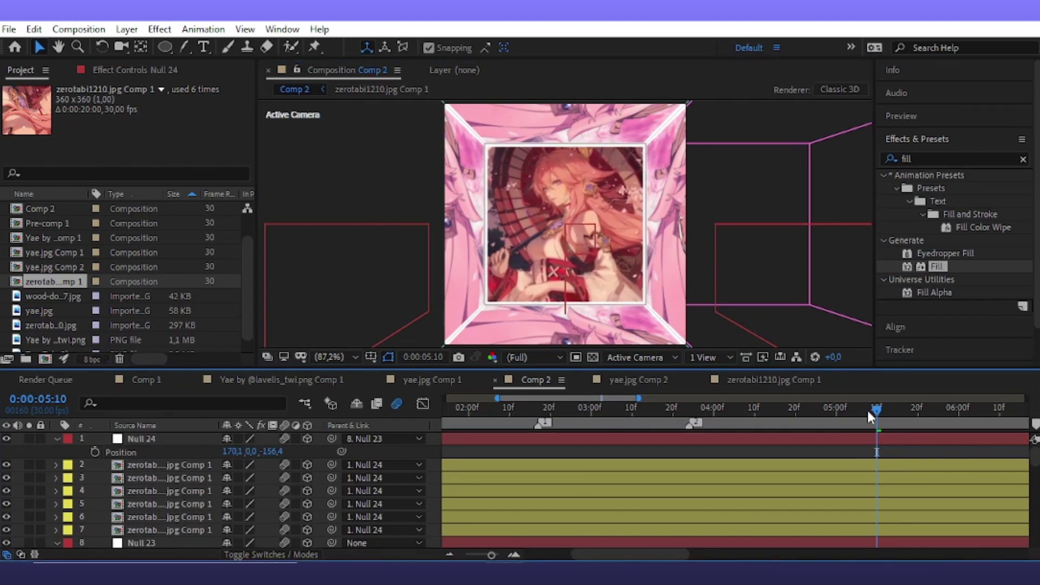
# Draw an ellipse mask over the inner image layer, redrawing it once
pyautogui.click(542, 269)
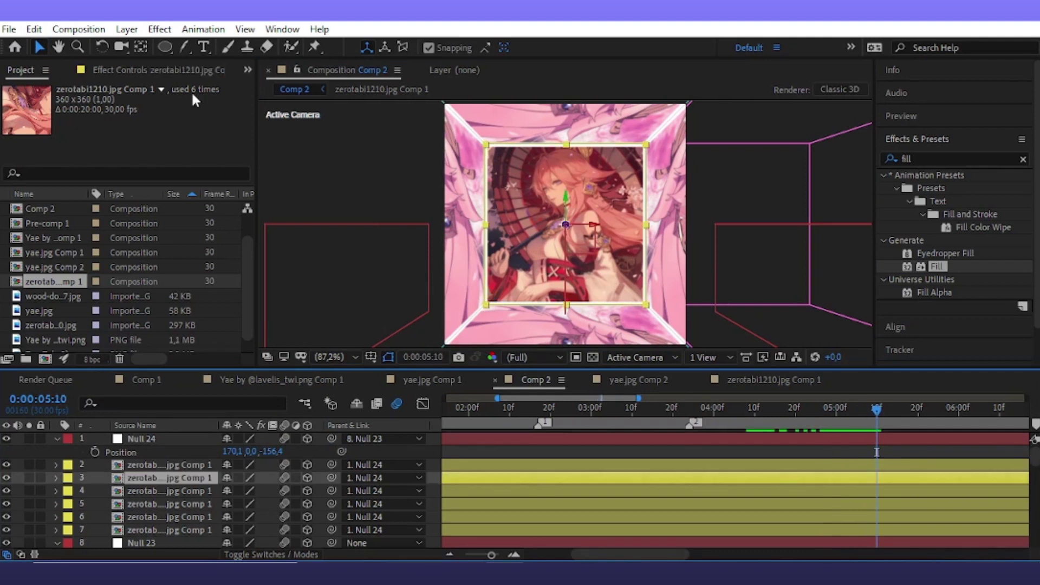
pyautogui.click(164, 48)
pyautogui.moveTo(486, 145); pyautogui.dragTo(646, 310)
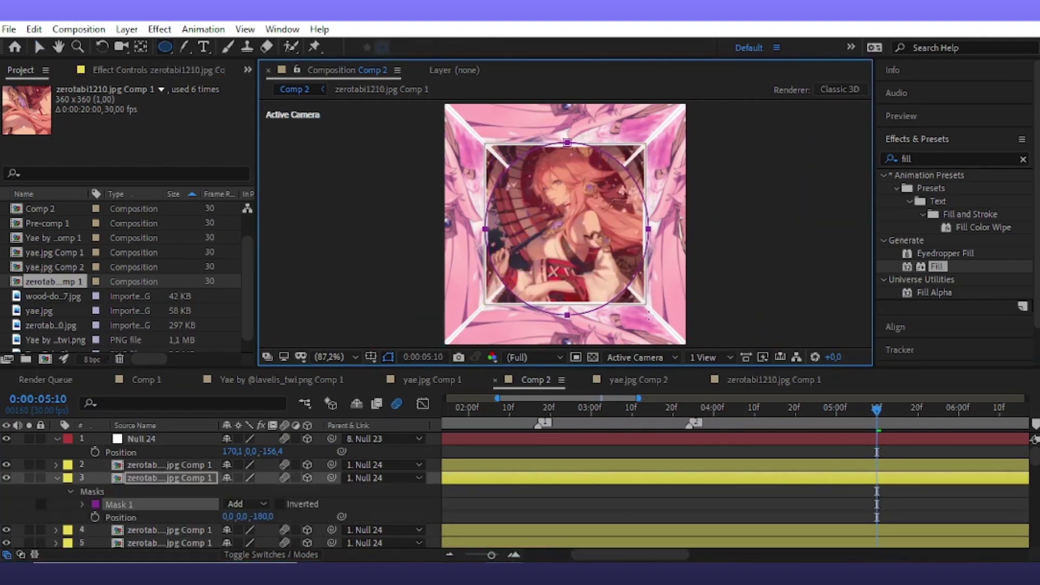
pyautogui.hotkey('ctrl', 'z')
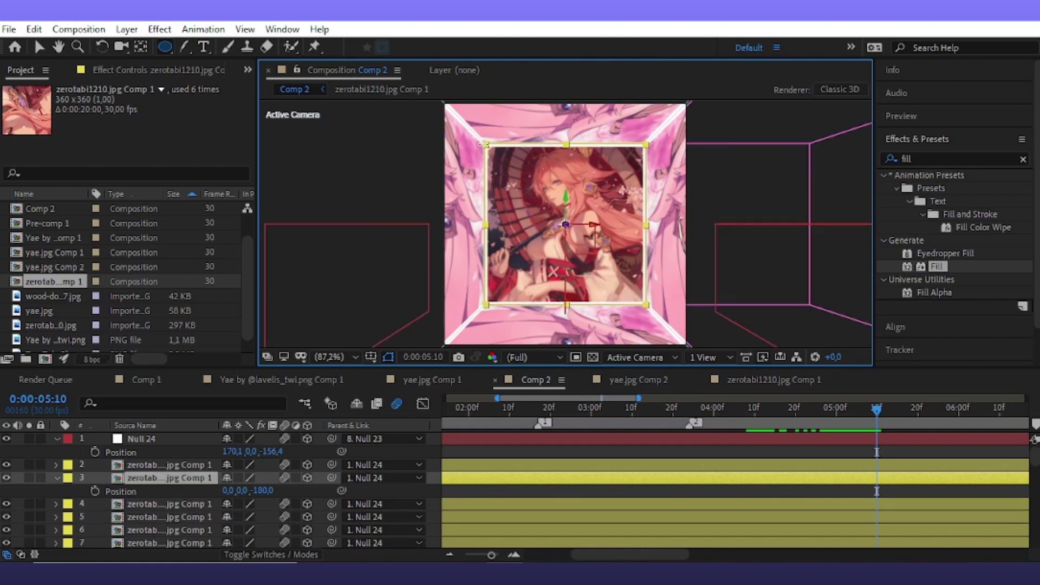
pyautogui.moveTo(486, 145); pyautogui.dragTo(647, 307)
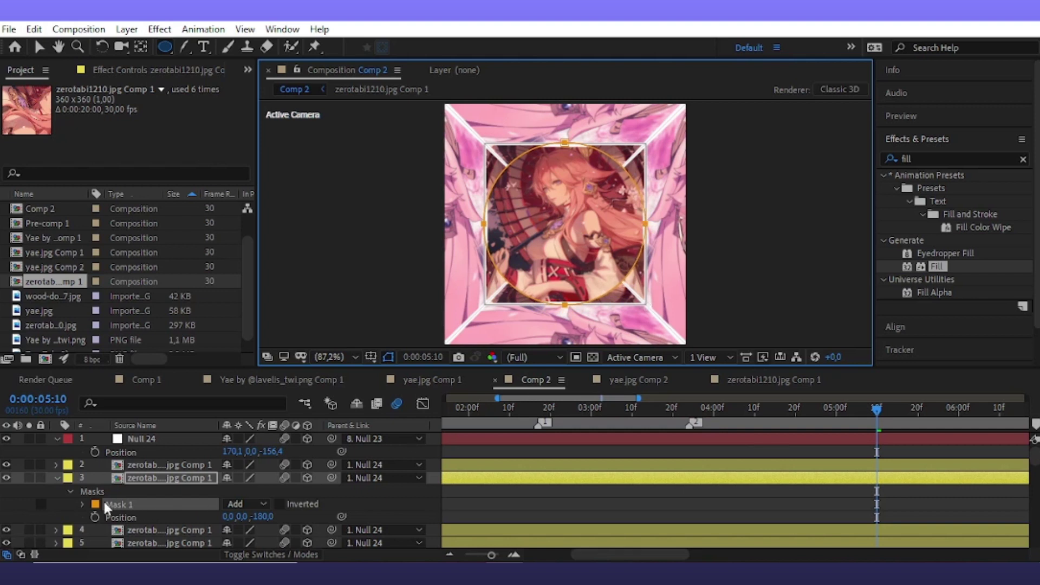
# Set the mask to Subtract with 68 px expansion, then return to time 0:00:04:11
pyautogui.click(244, 504)
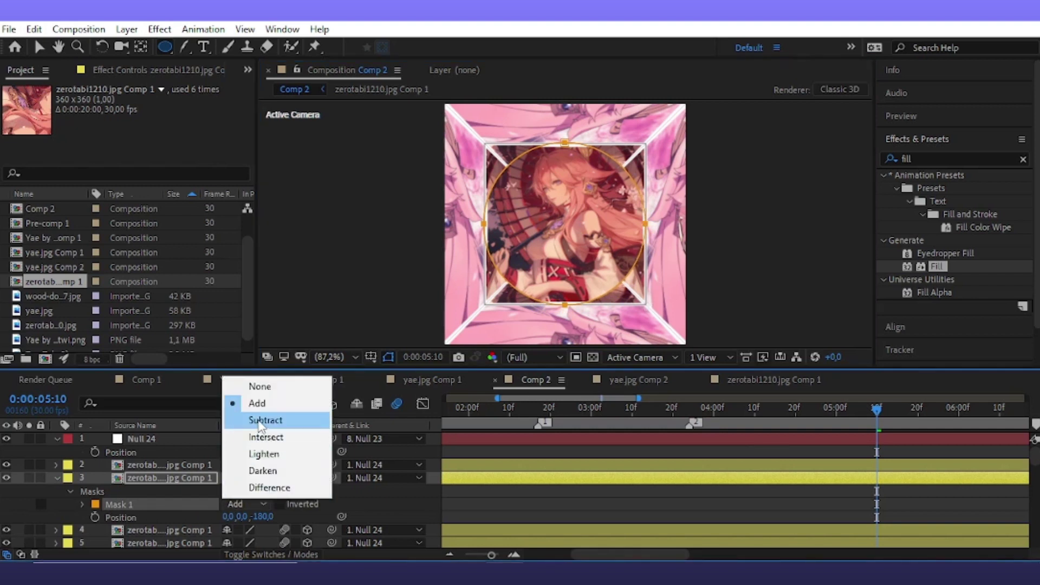
pyautogui.click(263, 421)
pyautogui.scroll(-3, 98, 481)
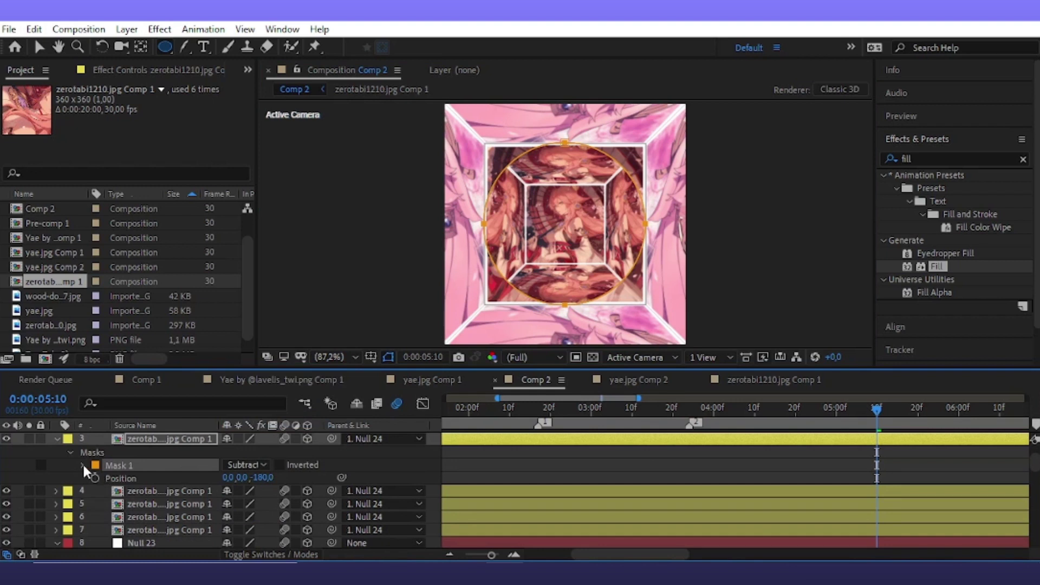
pyautogui.click(83, 465)
pyautogui.moveTo(227, 518); pyautogui.dragTo(268, 510)
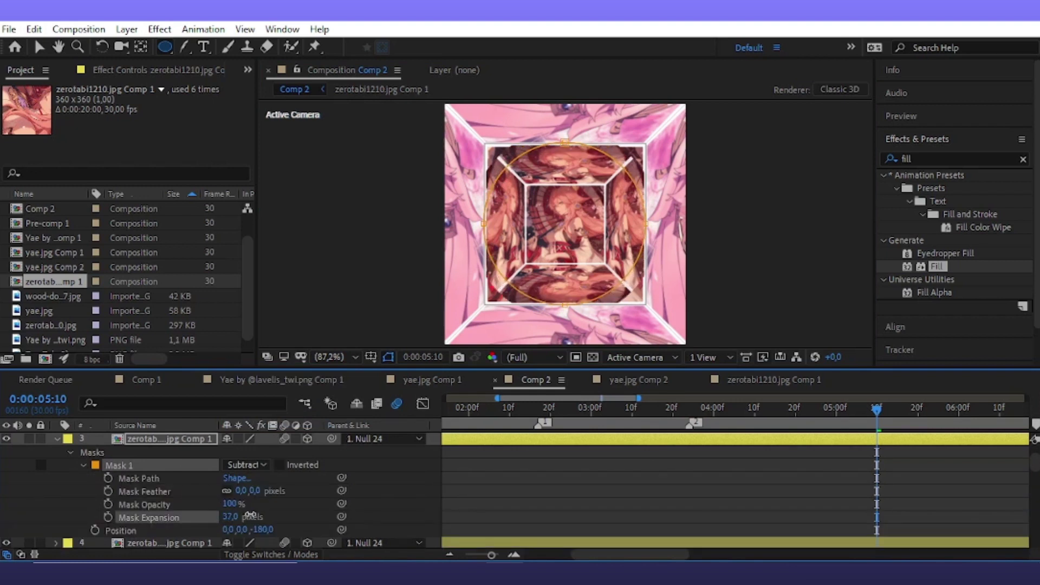
pyautogui.press('v')
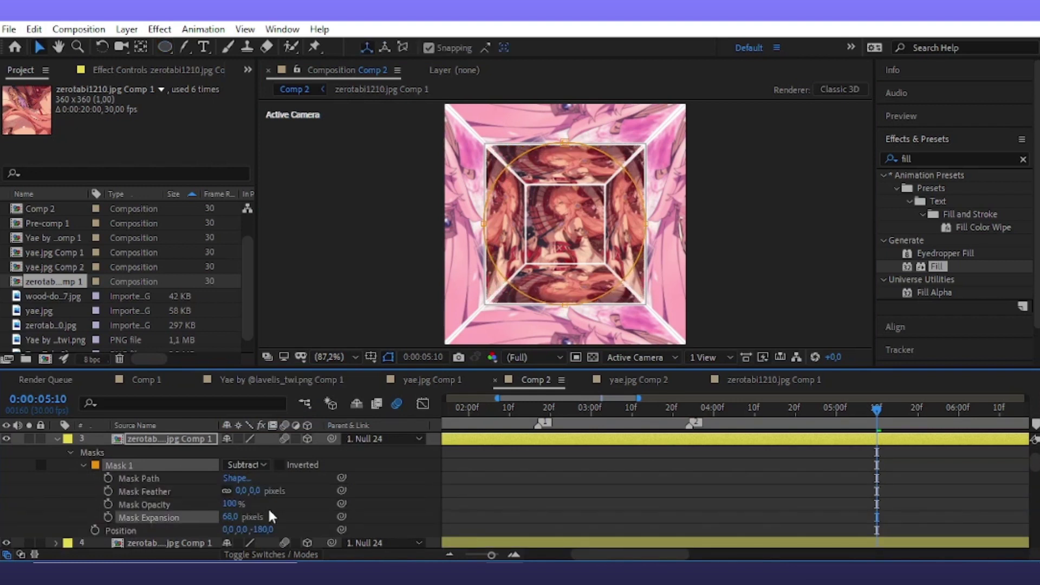
pyautogui.moveTo(886, 419); pyautogui.dragTo(755, 438)
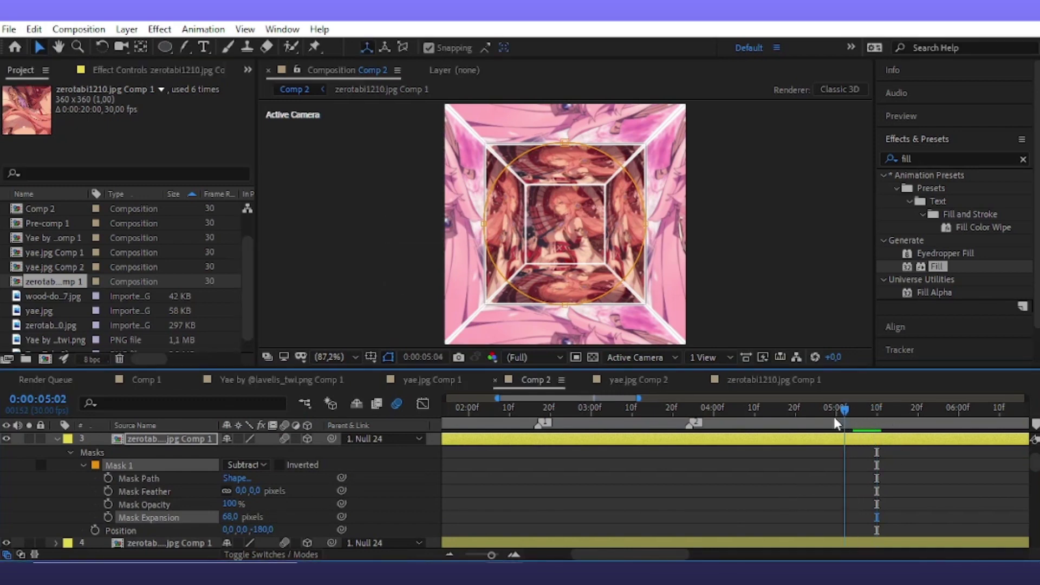
pyautogui.scroll(3, 838, 452)
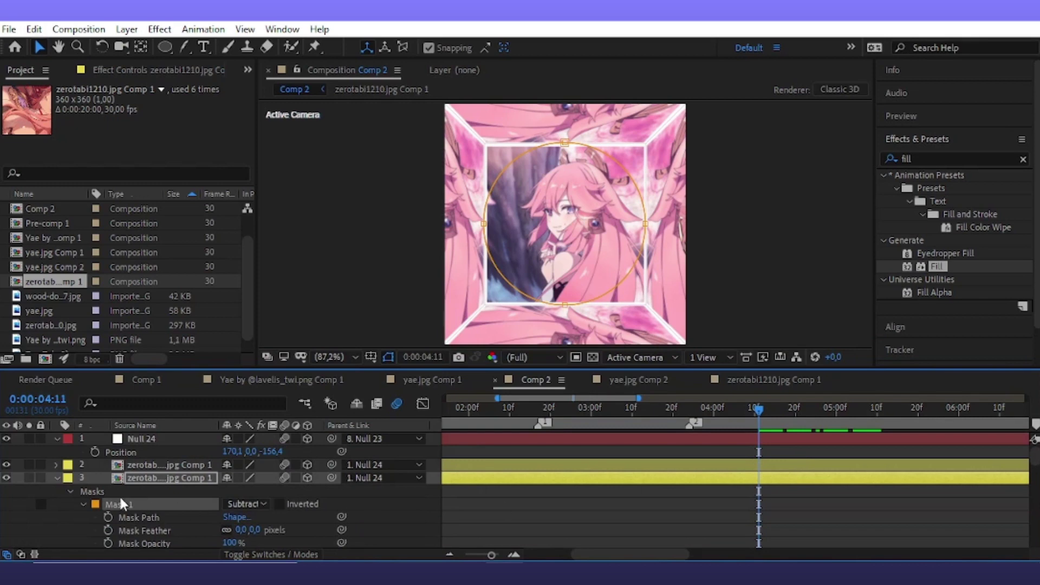
# Collapse layer 3's mask and show Null 23's rotation keyframes at 0:00:04:00
pyautogui.click(57, 478)
pyautogui.click(795, 479)
pyautogui.press('u')
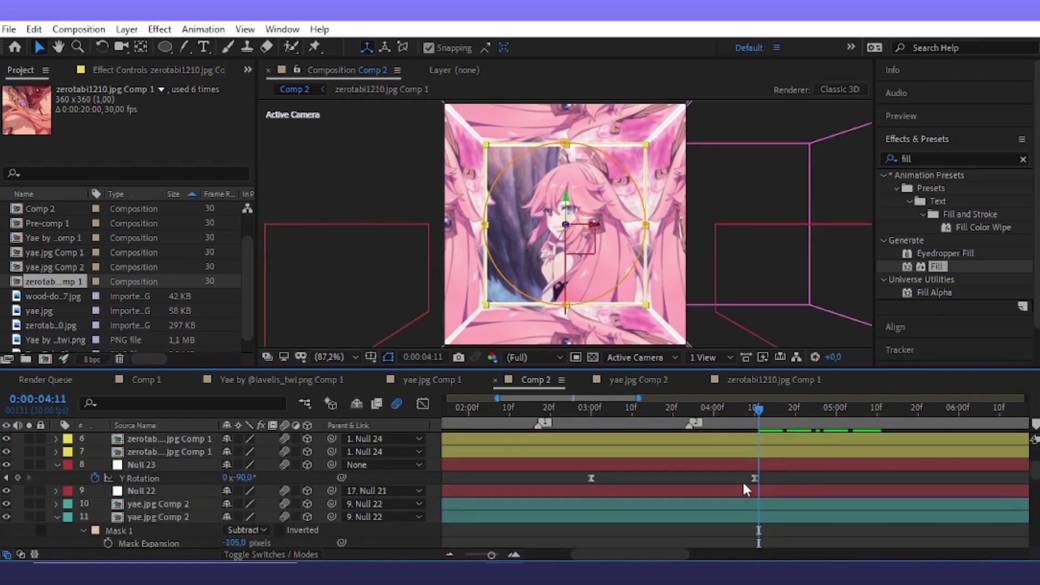
pyautogui.click(713, 411)
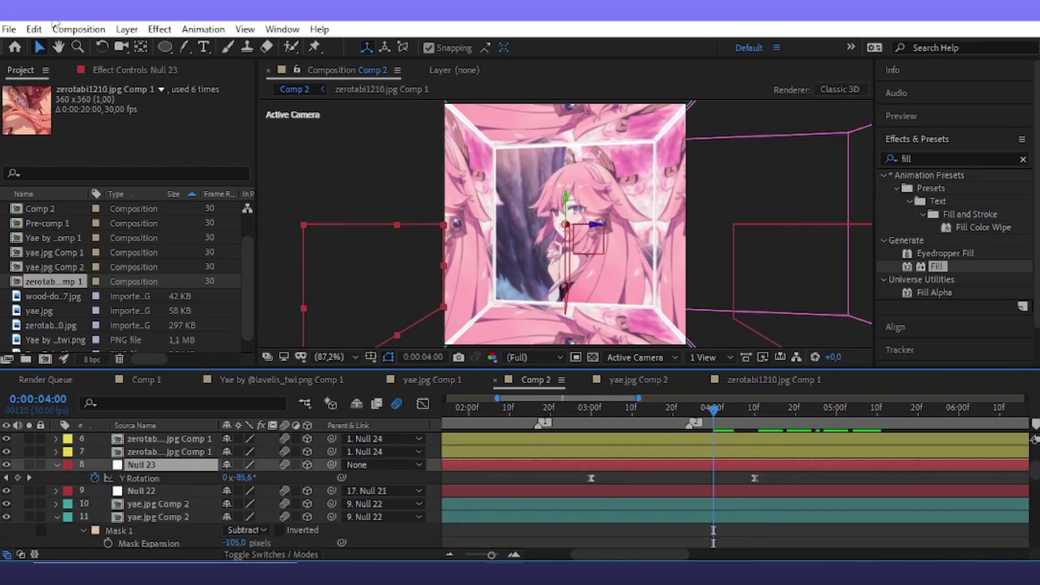
# Add a new null object with motion blur and 3D enabled, moving time to 0:00:04:12
pyautogui.click(128, 33)
pyautogui.moveTo(139, 43)
pyautogui.click(477, 112)
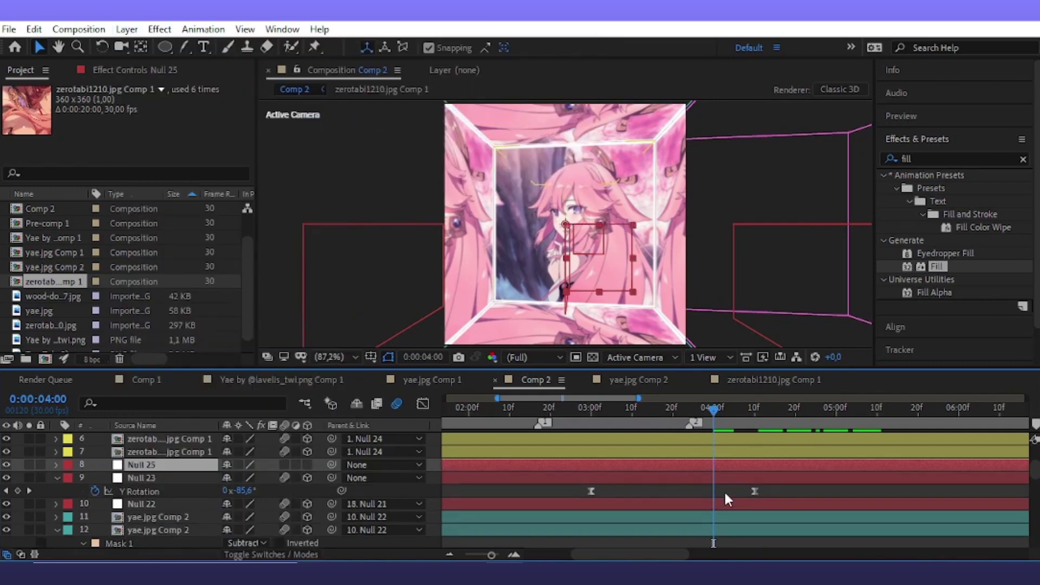
pyautogui.click(284, 465)
pyautogui.click(308, 465)
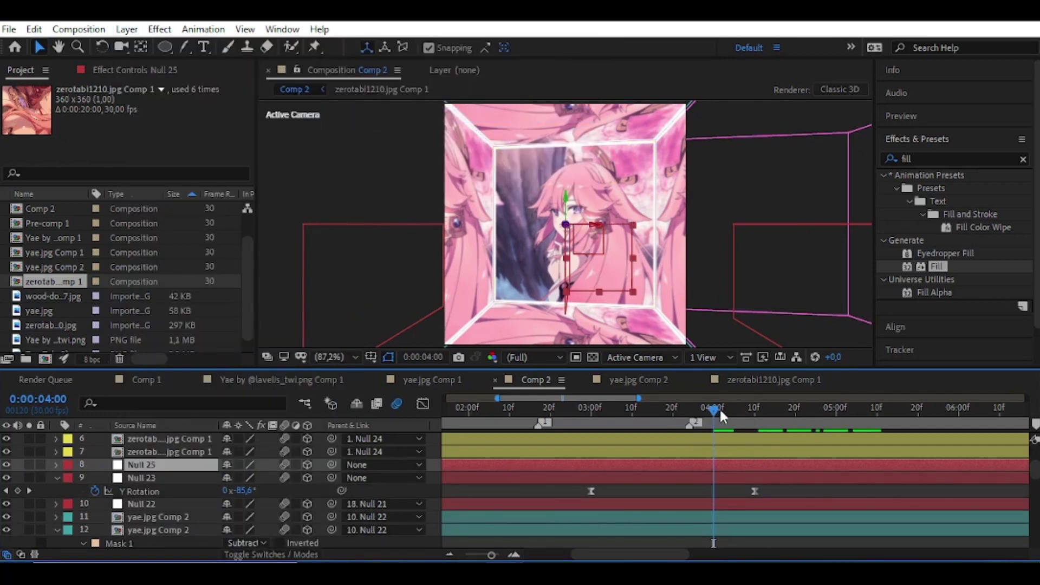
pyautogui.moveTo(714, 410); pyautogui.dragTo(788, 421)
# Check the scene in Custom View 1, move Null 25 to the top, and return to Active Camera
pyautogui.click(650, 357)
pyautogui.click(655, 514)
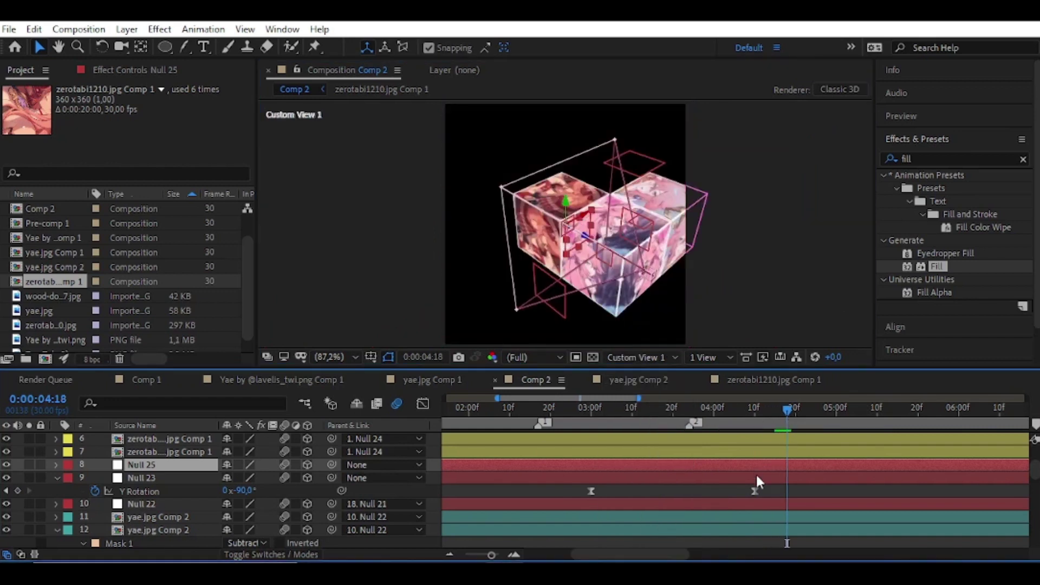
pyautogui.scroll(3, 198, 440)
pyautogui.click(199, 438)
pyautogui.press('p')
pyautogui.moveTo(200, 440); pyautogui.dragTo(201, 438)
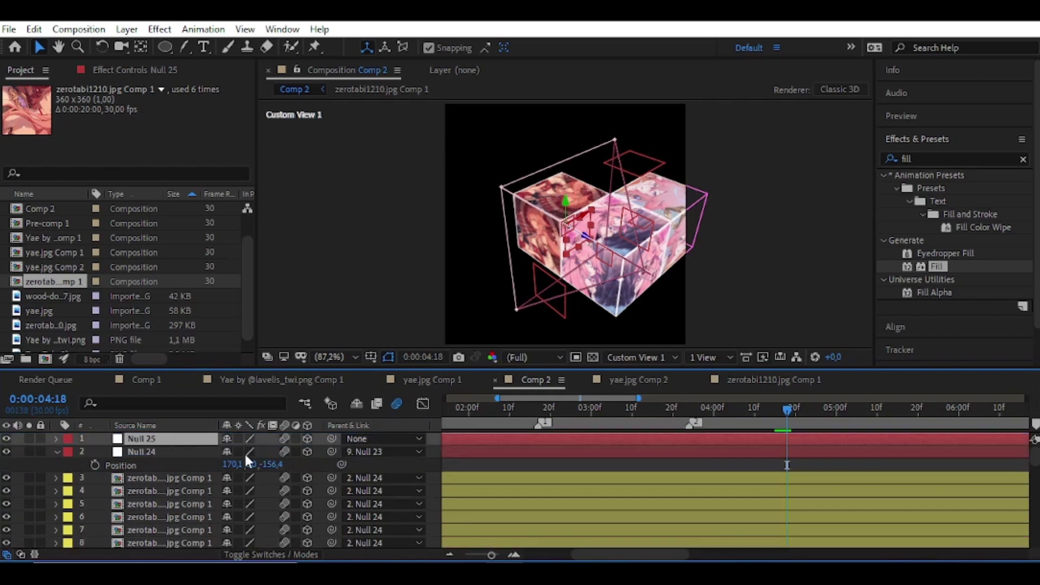
pyautogui.click(641, 357)
pyautogui.click(657, 371)
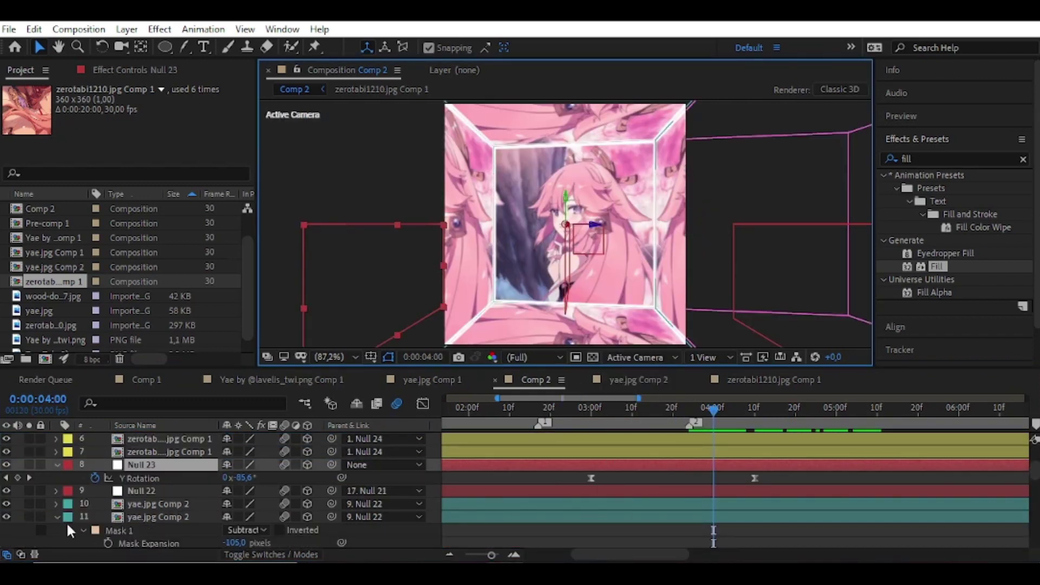
pyautogui.scroll(-1, 66, 522)
pyautogui.scroll(1, 66, 522)
# Reveal Null 23's Position and Rotation and set a starting Orientation keyframe at 0:00:04:00
pyautogui.press('p')
pyautogui.click(90, 475)
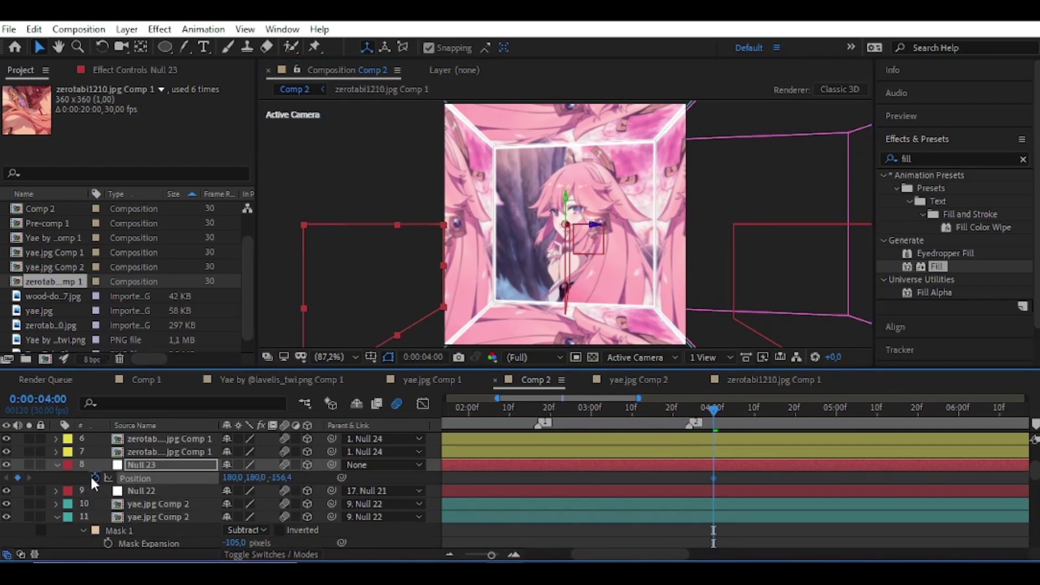
pyautogui.press('r')
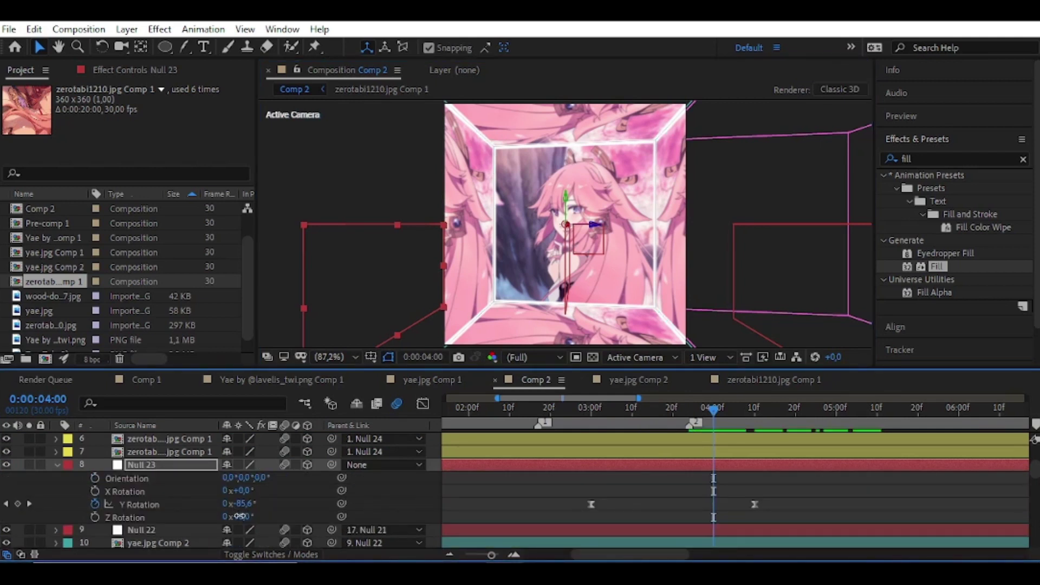
pyautogui.moveTo(239, 517); pyautogui.dragTo(229, 521)
pyautogui.hotkey('ctrl', 'z')
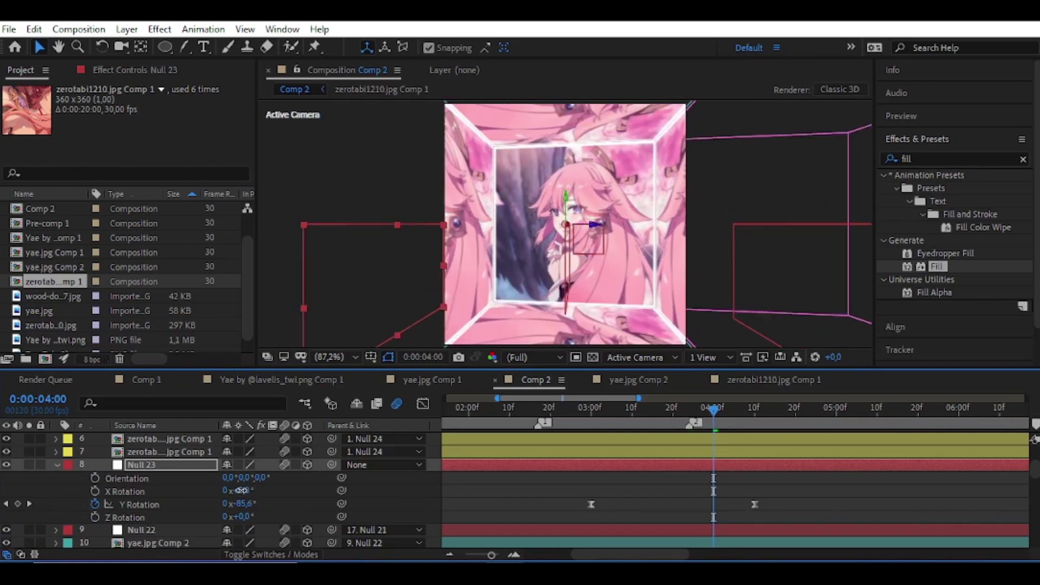
pyautogui.moveTo(265, 477); pyautogui.dragTo(255, 477)
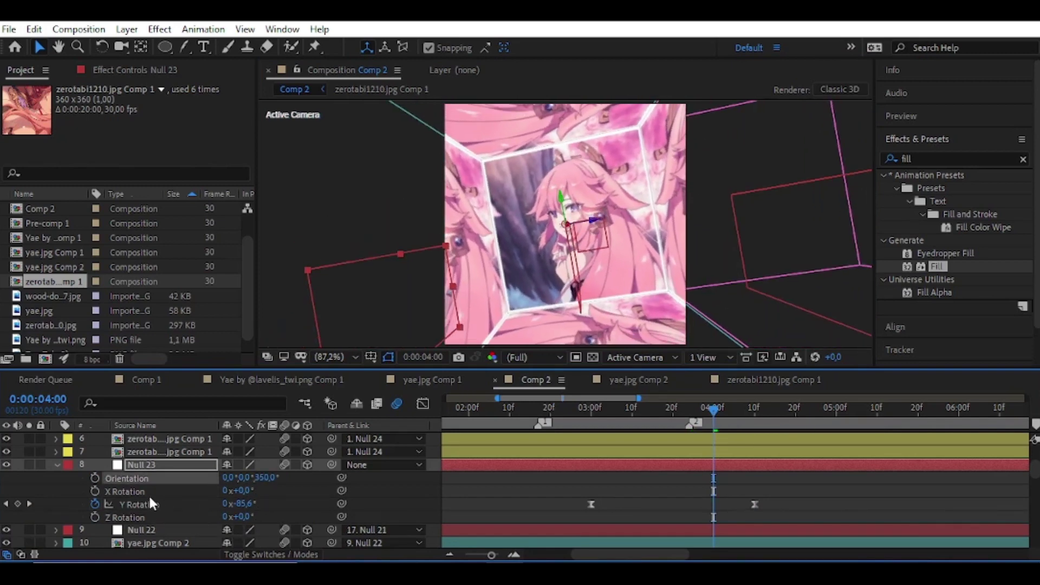
pyautogui.hotkey('ctrl', 'z')
pyautogui.click(97, 477)
# At 0:00:05:10 set Orientation Z to 270° and Position Z to -271.4, then select the keyframes
pyautogui.press('u')
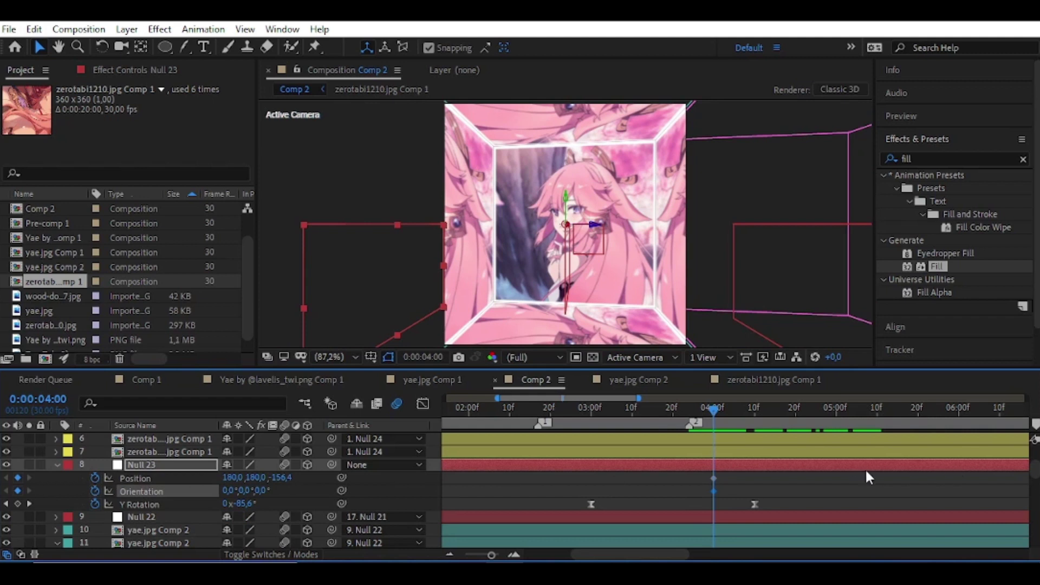
pyautogui.moveTo(729, 420); pyautogui.dragTo(877, 428)
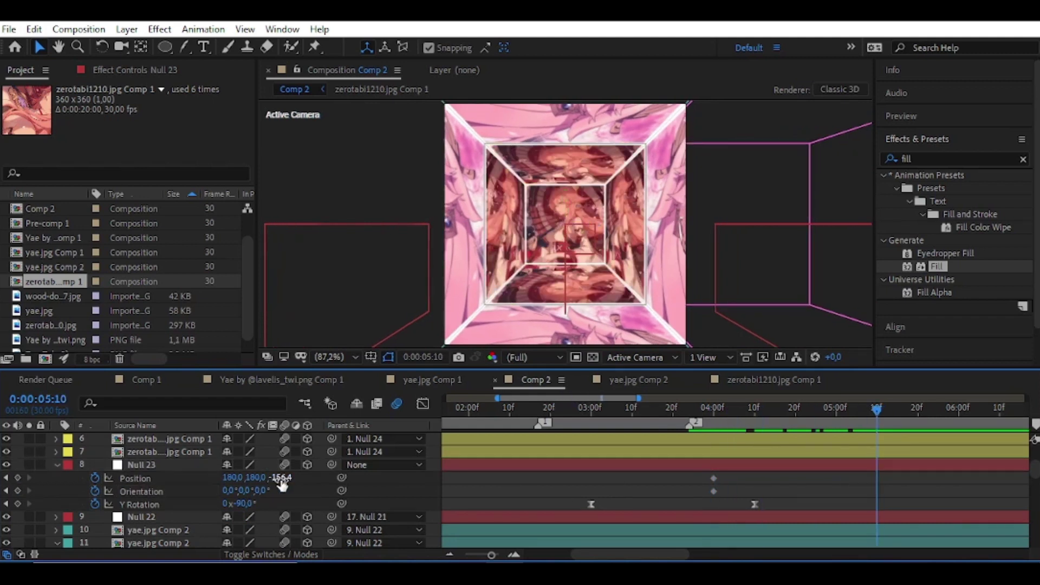
pyautogui.moveTo(264, 491); pyautogui.dragTo(241, 492)
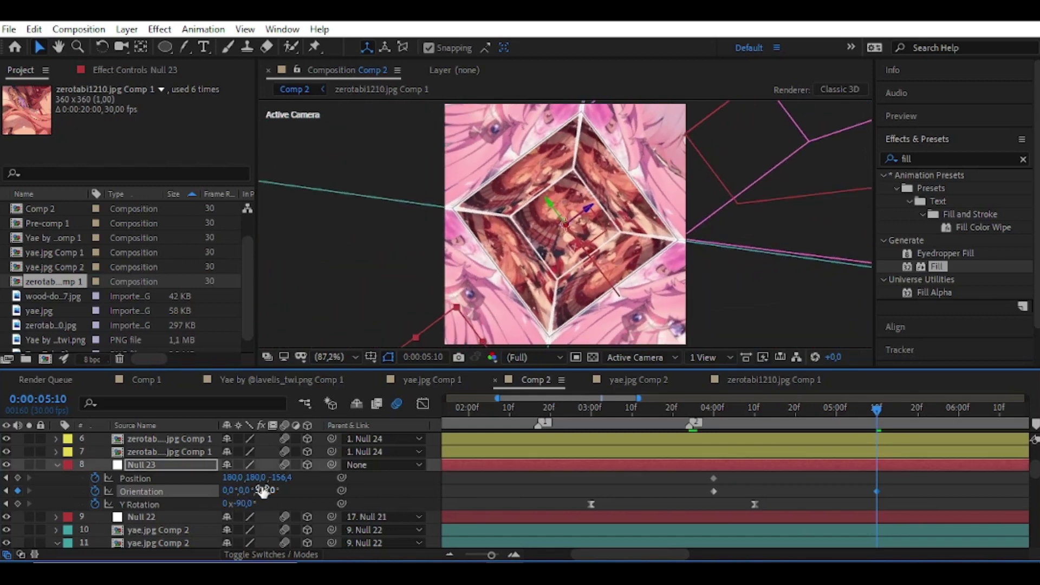
pyautogui.click(263, 490)
pyautogui.write('0')
pyautogui.press('Return')
pyautogui.moveTo(283, 477); pyautogui.dragTo(223, 504)
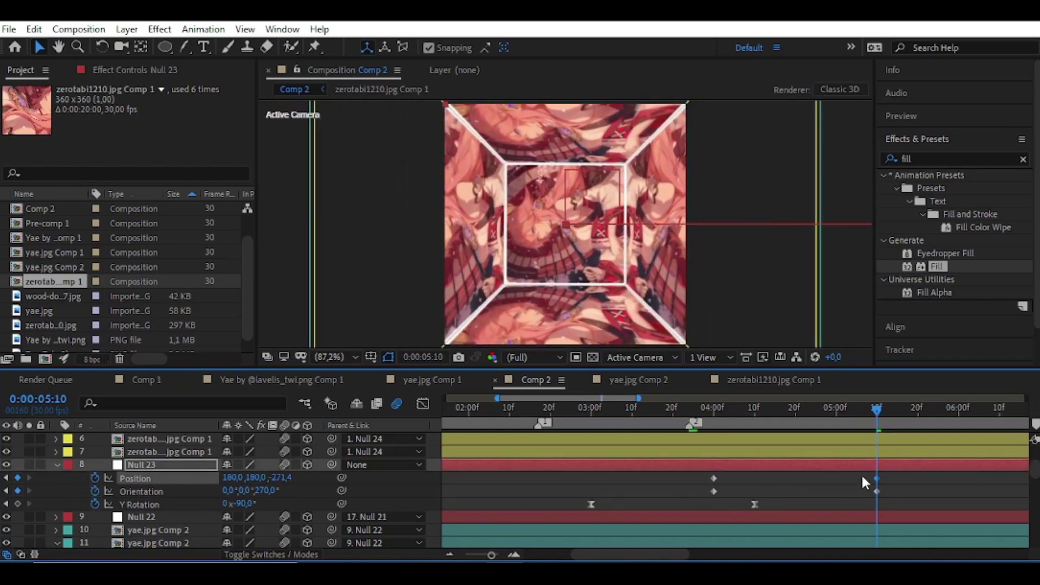
pyautogui.moveTo(785, 496); pyautogui.dragTo(692, 487)
# Easy-ease Null 23's keyframes and sharpen the speed curve into the final keyframe, then preview
pyautogui.press('F9')
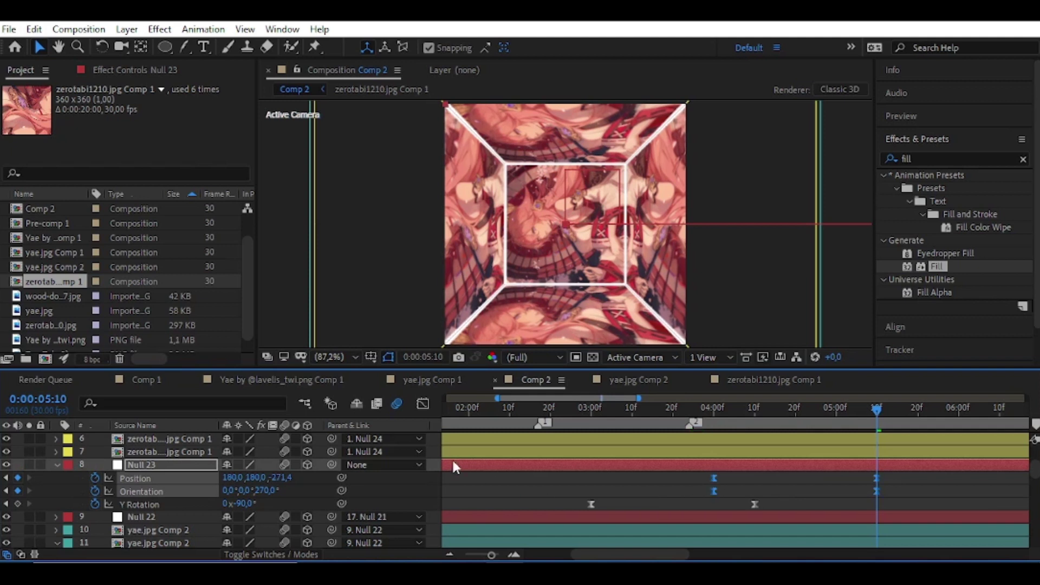
pyautogui.click(423, 408)
pyautogui.moveTo(932, 490); pyautogui.dragTo(701, 513)
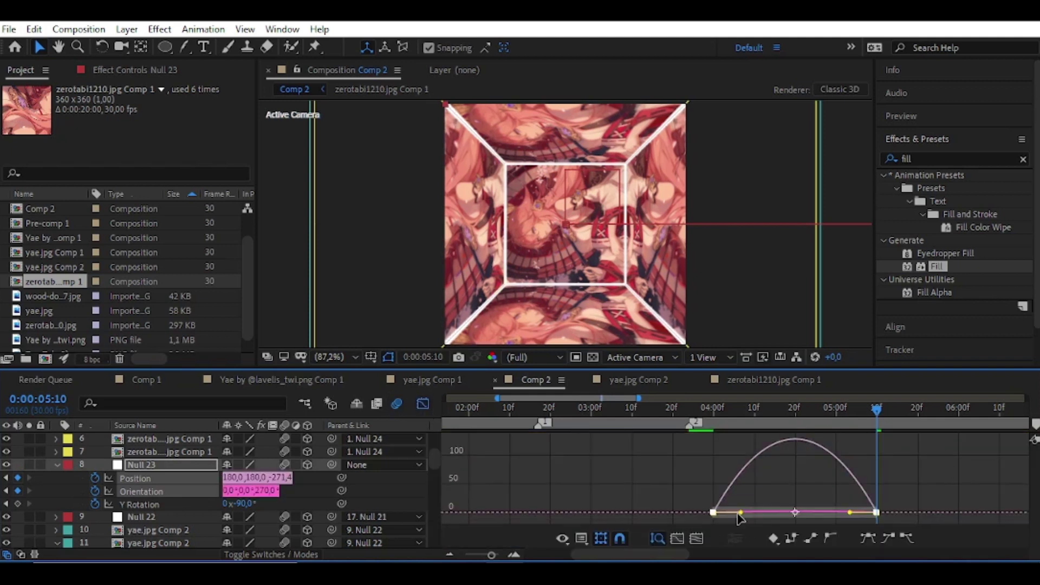
pyautogui.moveTo(784, 513); pyautogui.dragTo(775, 511)
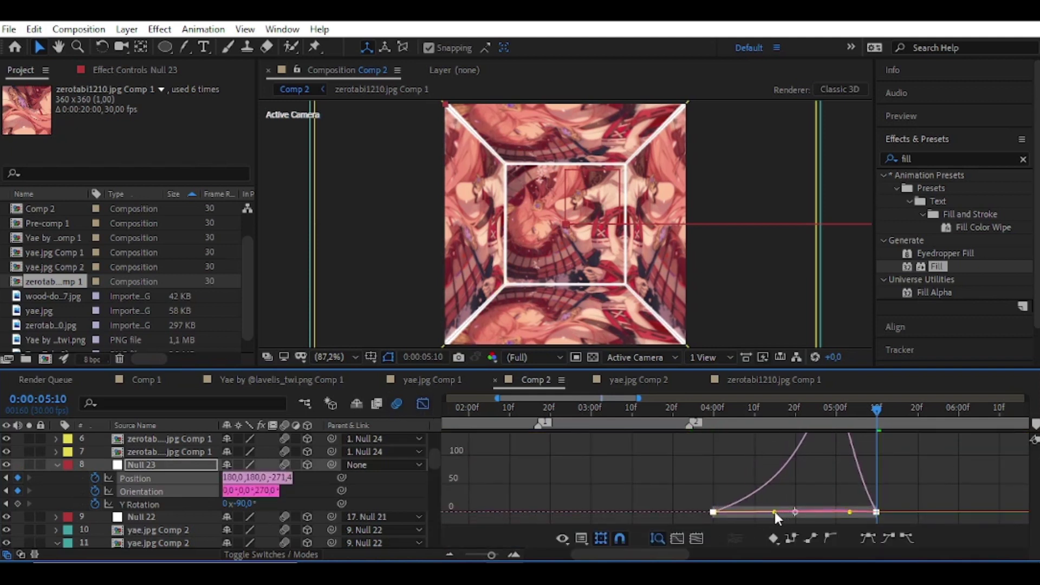
pyautogui.moveTo(850, 514); pyautogui.dragTo(815, 514)
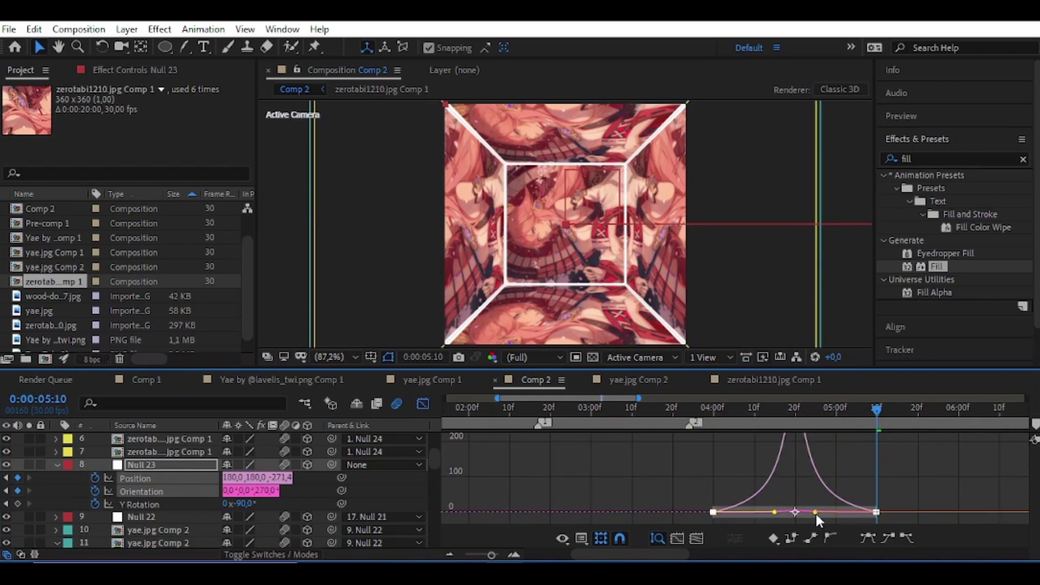
pyautogui.moveTo(874, 420); pyautogui.dragTo(642, 461)
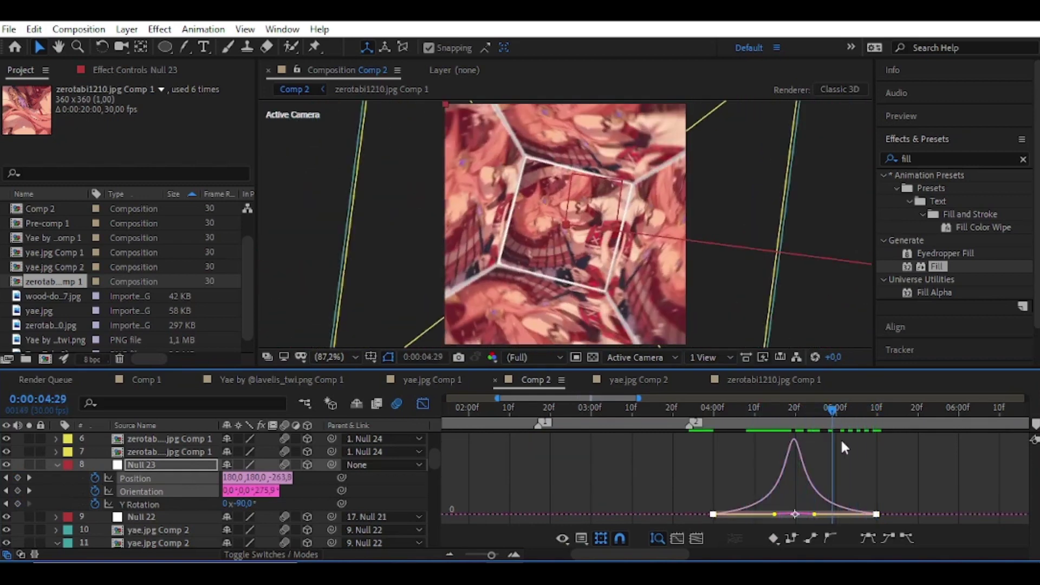
pyautogui.press('space')
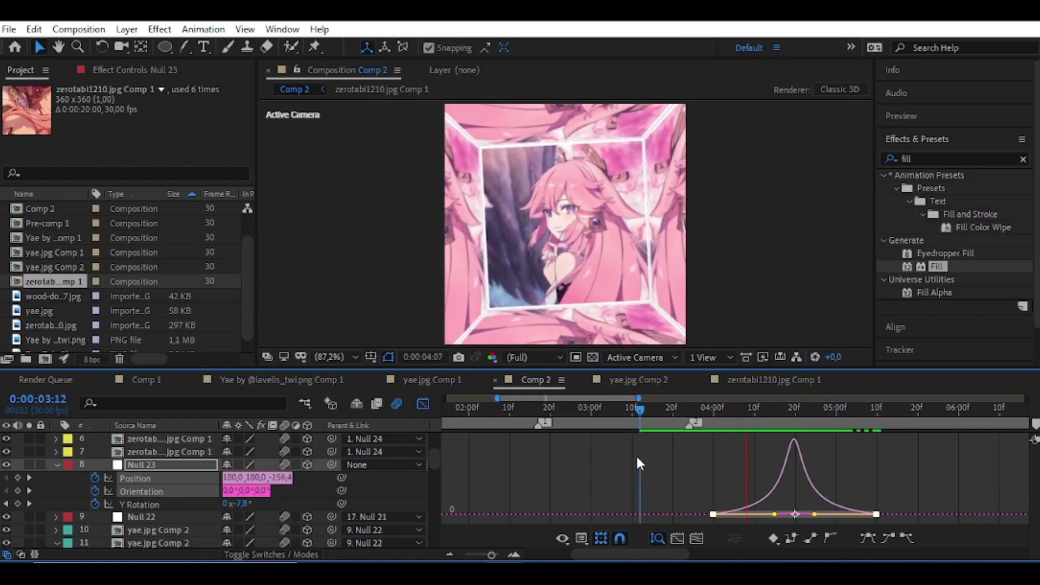
pyautogui.press('space')
# Shift the Position and Orientation keyframes earlier to 03:24 and preview the timing
pyautogui.click(423, 403)
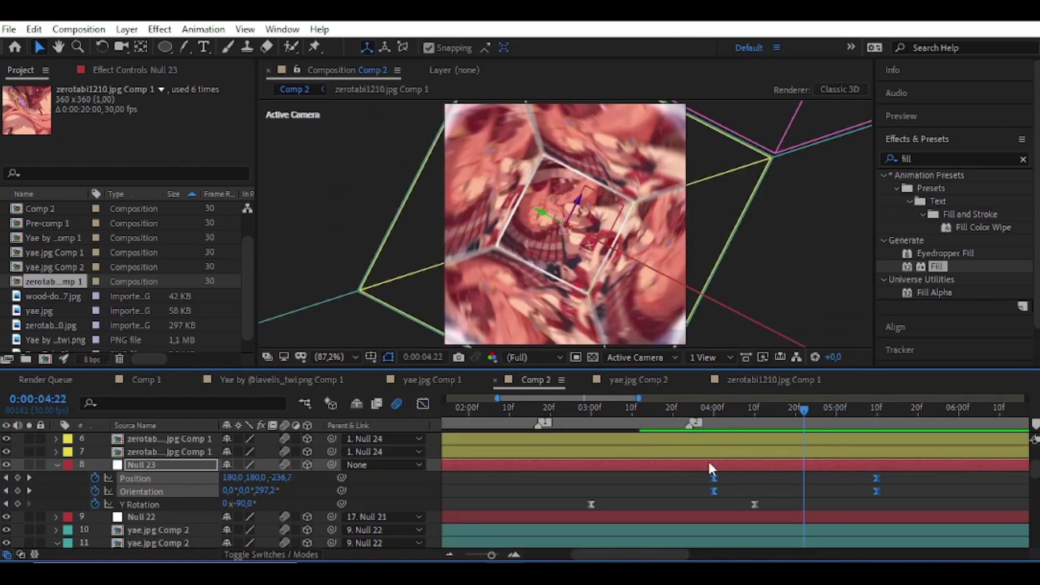
pyautogui.moveTo(714, 479); pyautogui.dragTo(691, 489)
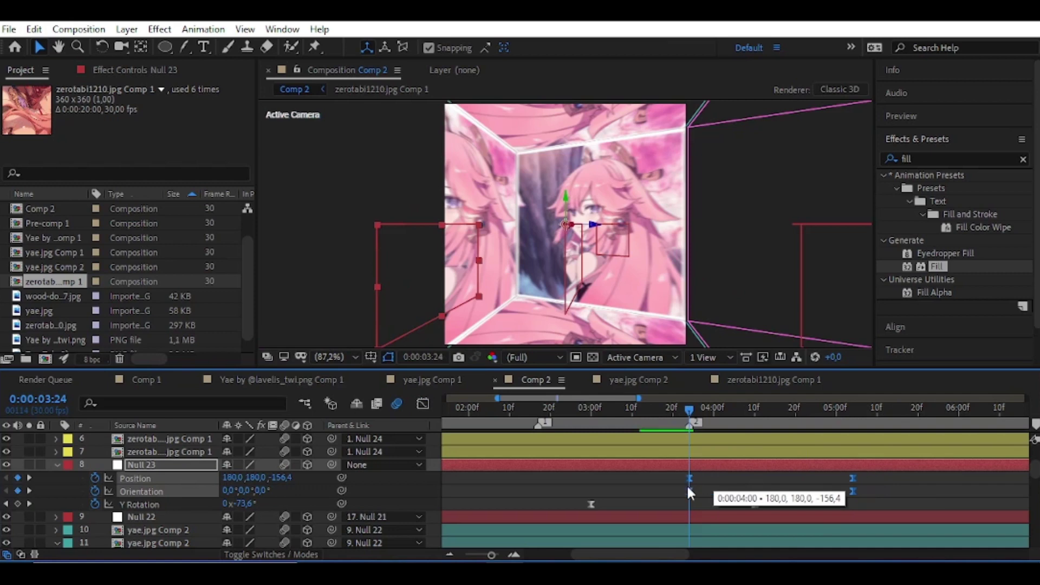
pyautogui.press('space')
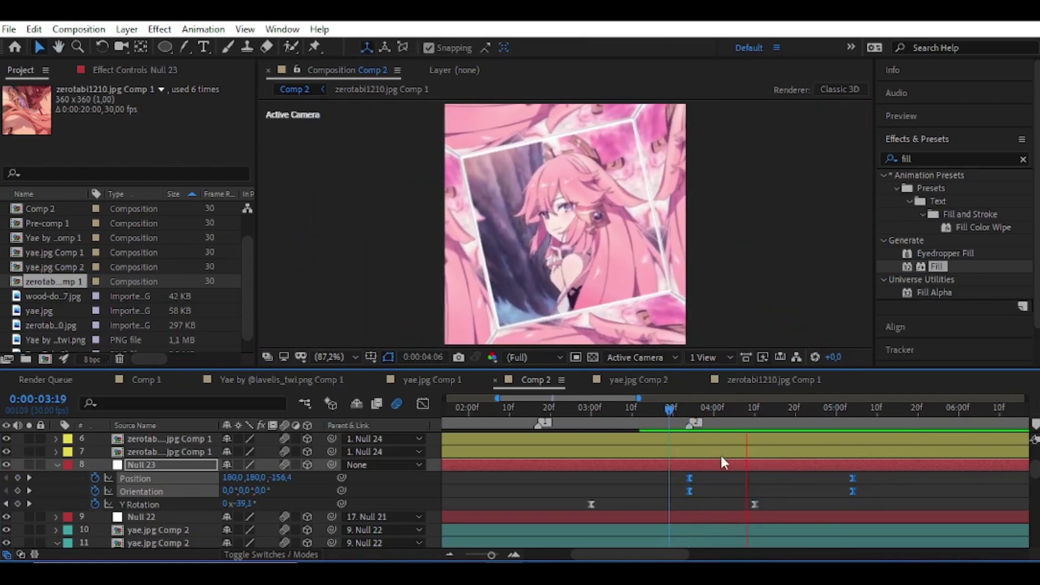
# Stop the preview and look through the yae.jpg Comp 2 and inner cube face layers
pyautogui.press('space')
pyautogui.scroll(-2, 858, 495)
pyautogui.scroll(2, 858, 488)
pyautogui.scroll(-2, 857, 481)
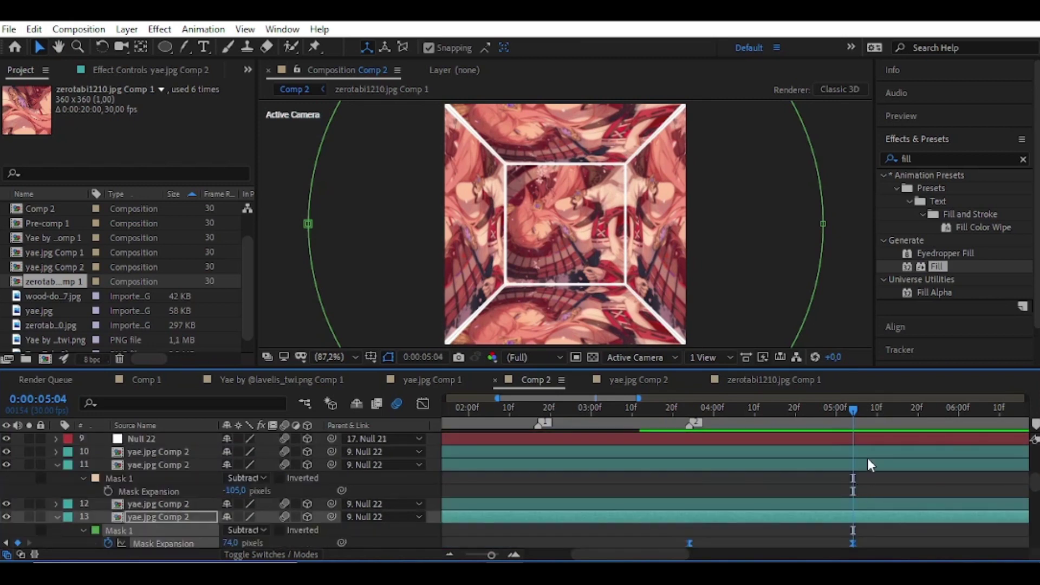
pyautogui.click(868, 457)
pyautogui.click(870, 460)
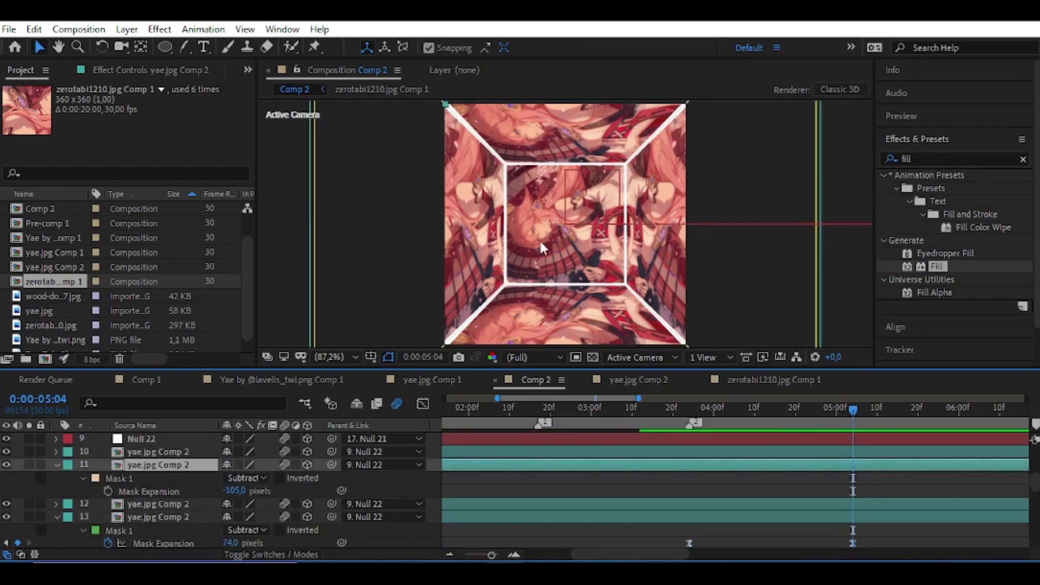
pyautogui.click(822, 512)
pyautogui.scroll(-3, 834, 499)
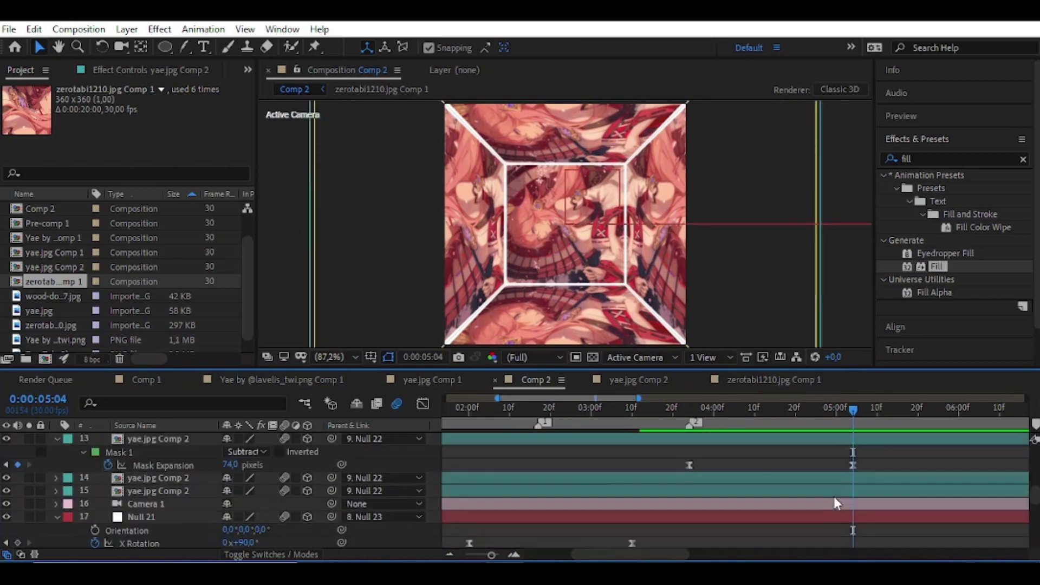
pyautogui.click(837, 480)
pyautogui.click(835, 487)
pyautogui.scroll(5, 845, 499)
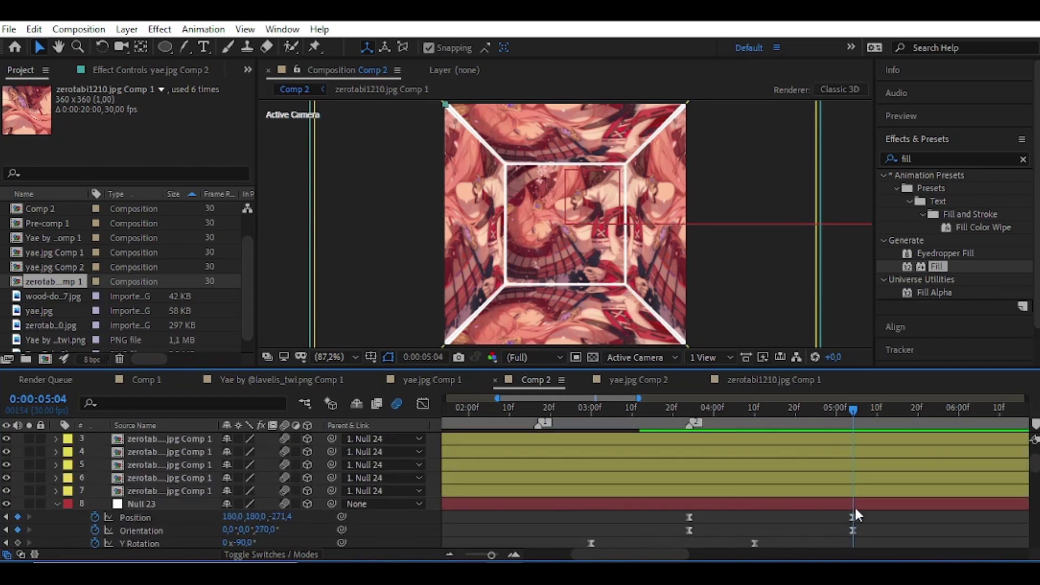
pyautogui.click(844, 444)
pyautogui.scroll(2, 843, 455)
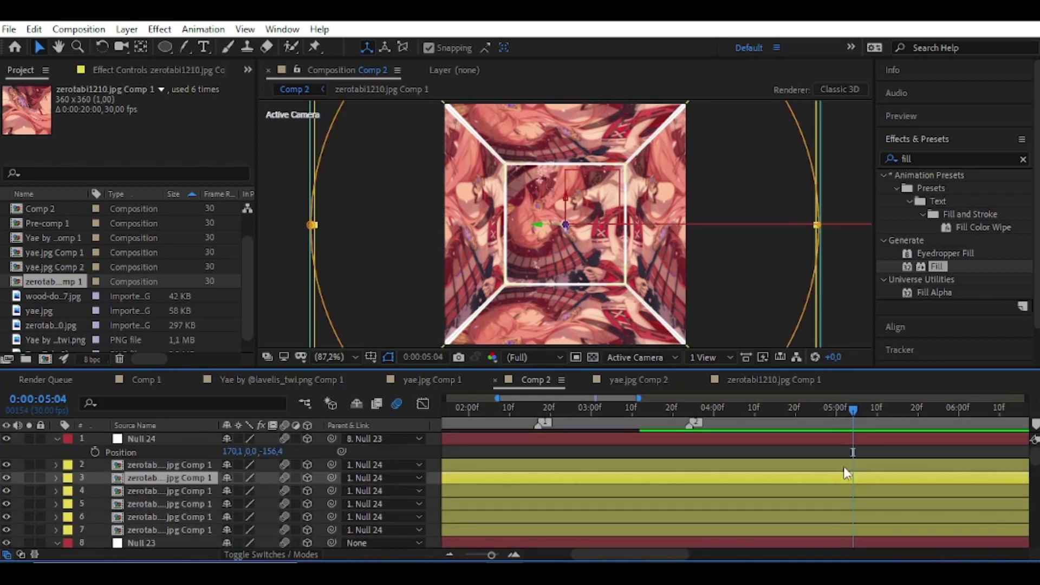
# Set inner cube layer 2's Z Rotation to 90°, collapse it, and scrub back to about 04:05
pyautogui.click(844, 466)
pyautogui.press('r')
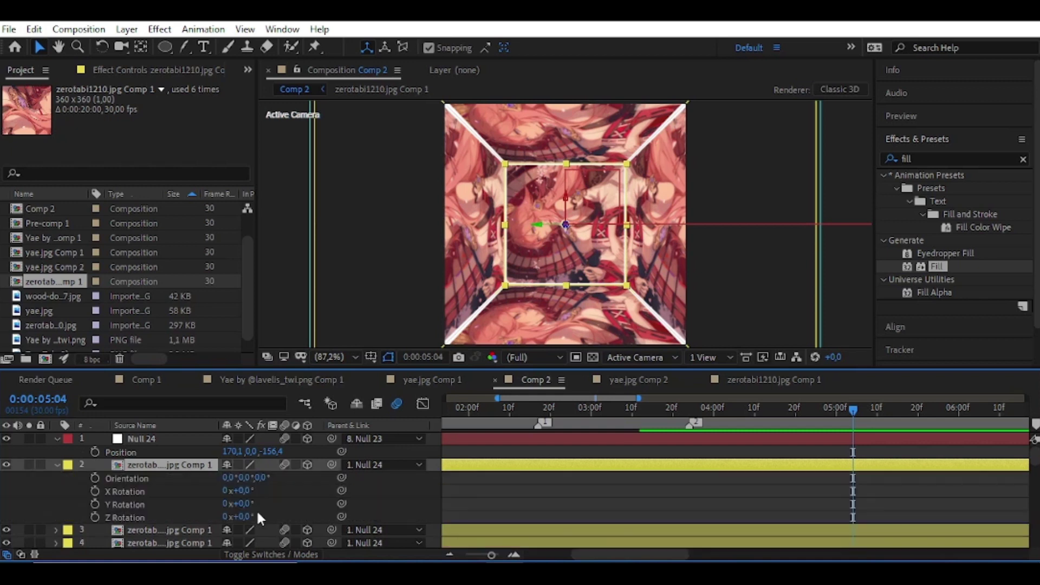
pyautogui.moveTo(241, 518); pyautogui.dragTo(254, 521)
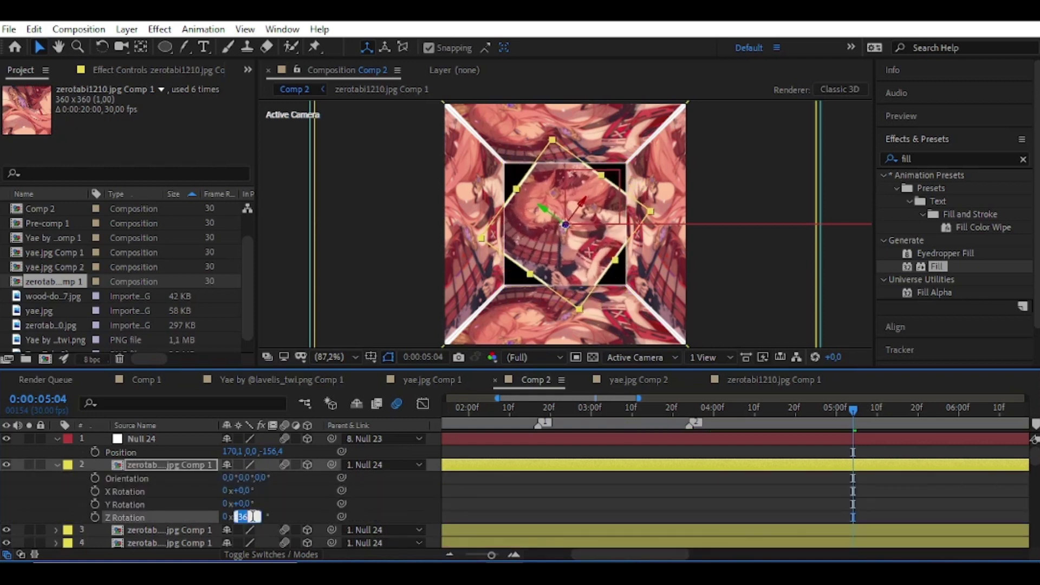
pyautogui.press('Return')
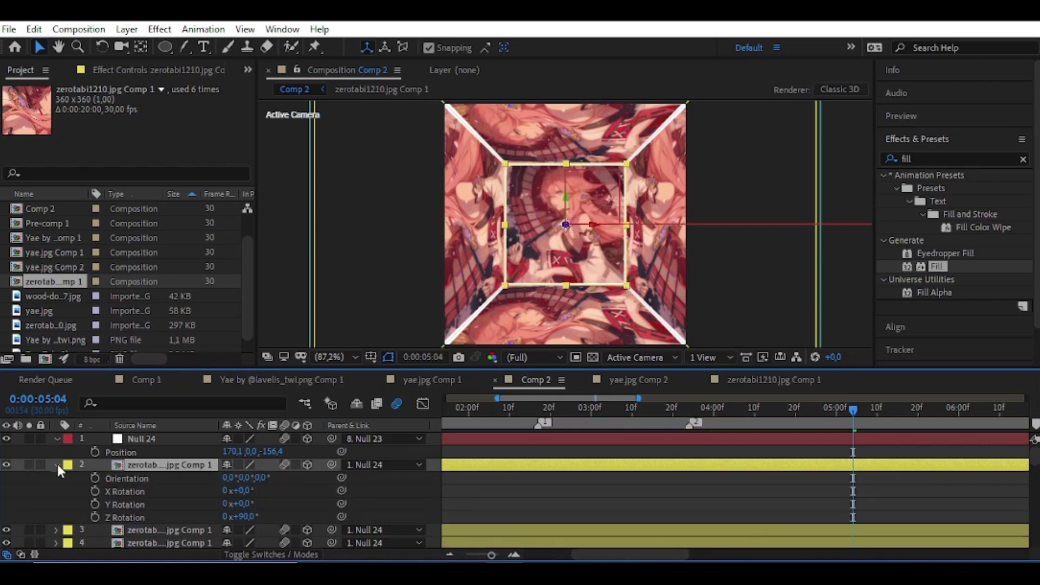
pyautogui.click(57, 466)
pyautogui.moveTo(850, 441)
pyautogui.mouseDown()
pyautogui.moveTo(736, 442)
pyautogui.moveTo(857, 466)
pyautogui.mouseUp()
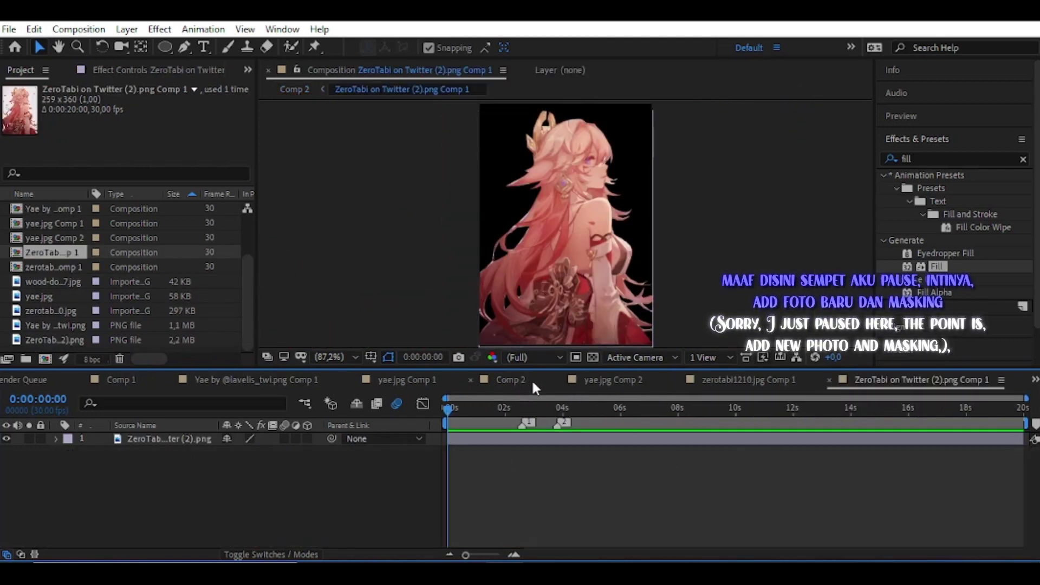
# Open the character cutout composition from Comp 2 and duplicate its layer
pyautogui.click(532, 382)
pyautogui.moveTo(855, 422); pyautogui.dragTo(951, 422)
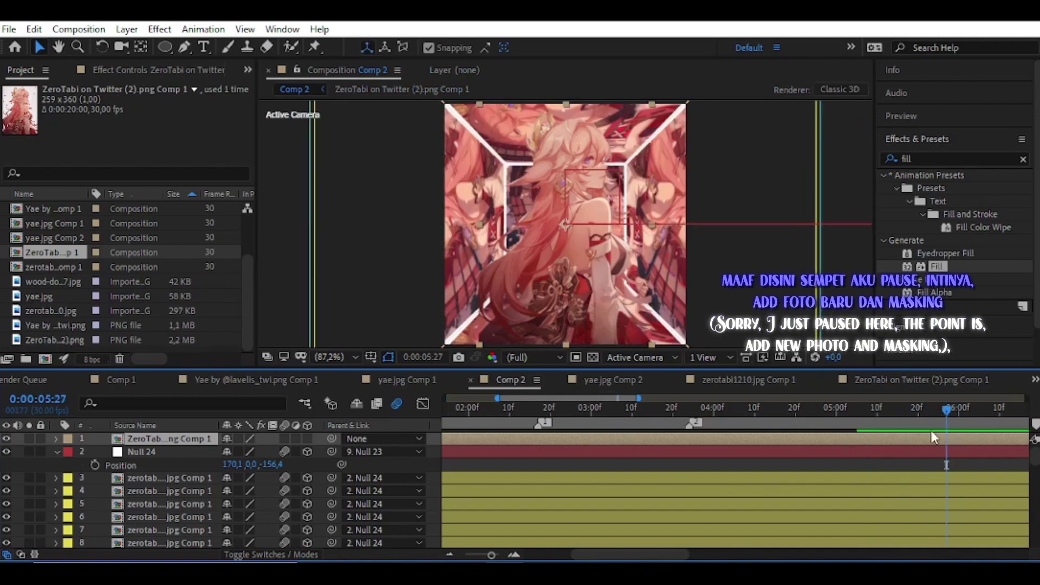
pyautogui.doubleClick(934, 439)
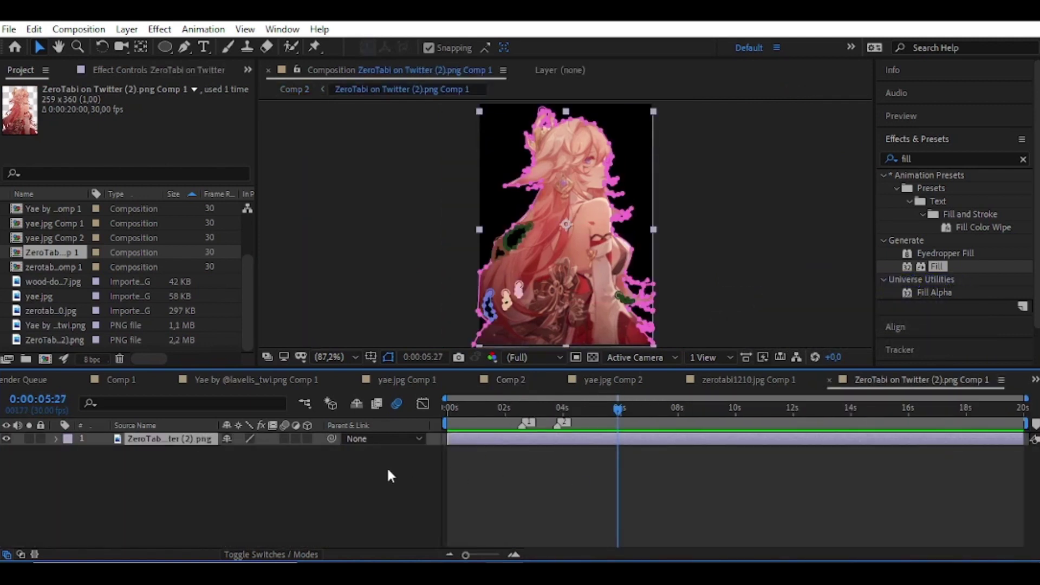
pyautogui.hotkey('ctrl', 'd')
pyautogui.click(468, 448)
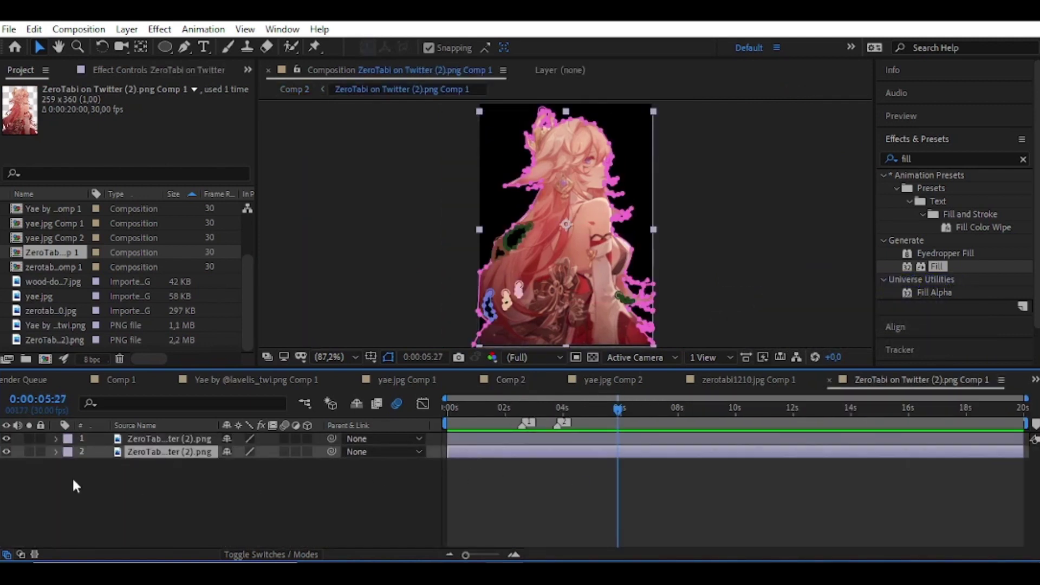
# Set Mask 1's expansion to 10 px on the lower character copy
pyautogui.click(57, 451)
pyautogui.moveTo(64, 464); pyautogui.dragTo(164, 466)
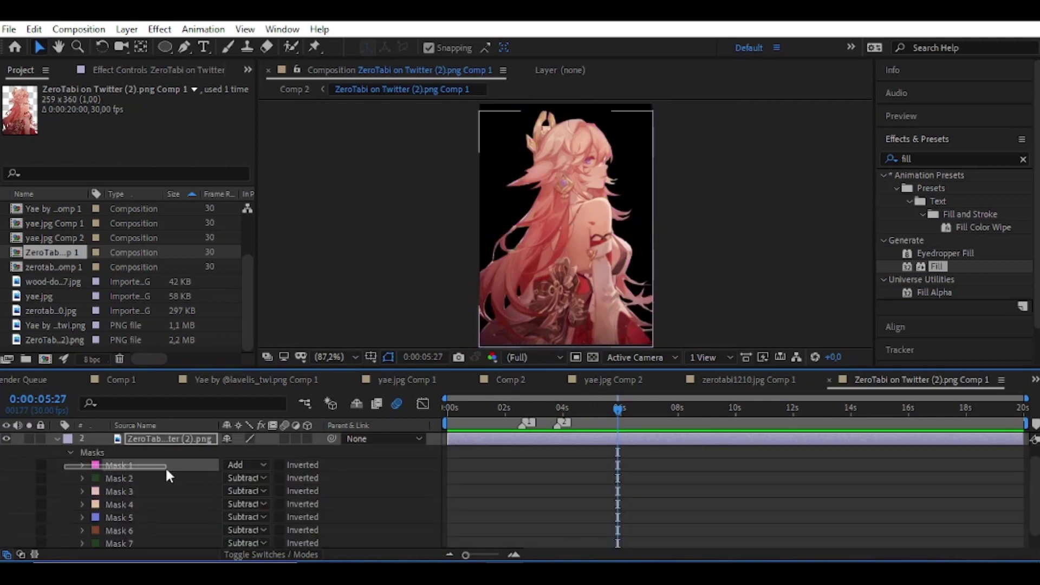
pyautogui.click(83, 465)
pyautogui.click(228, 518)
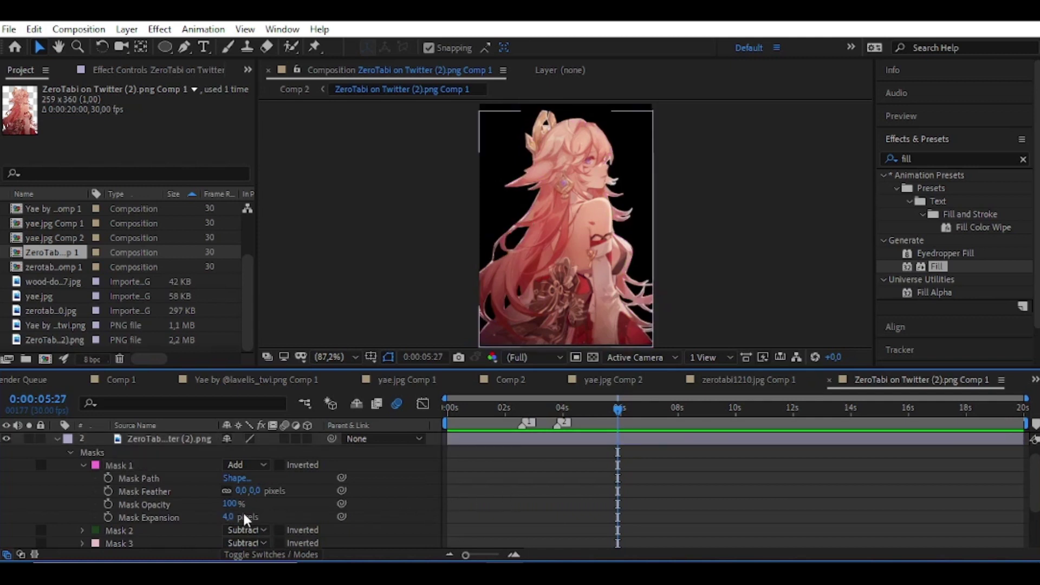
pyautogui.write('6')
pyautogui.press('Return')
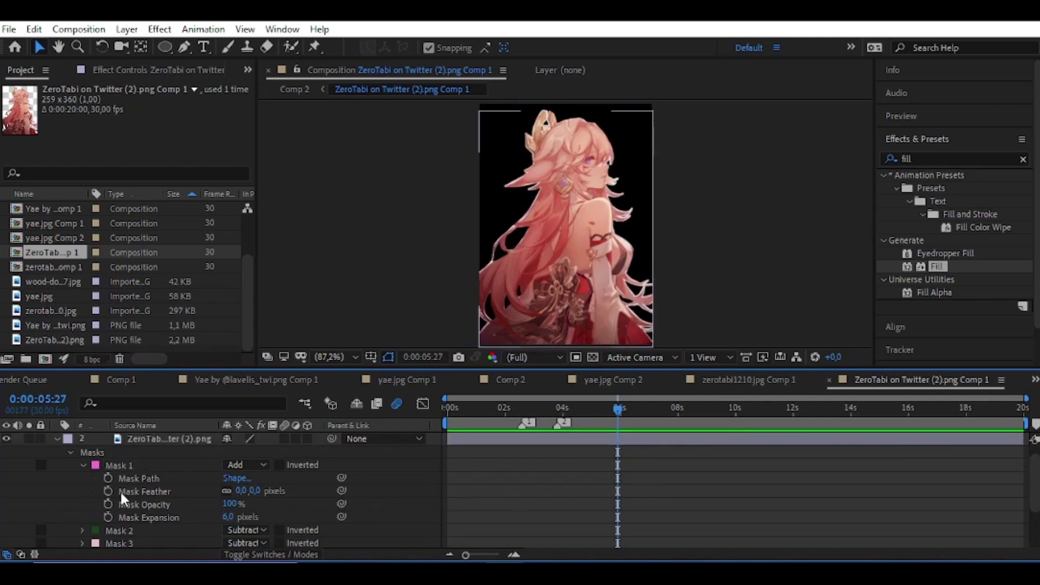
pyautogui.click(227, 518)
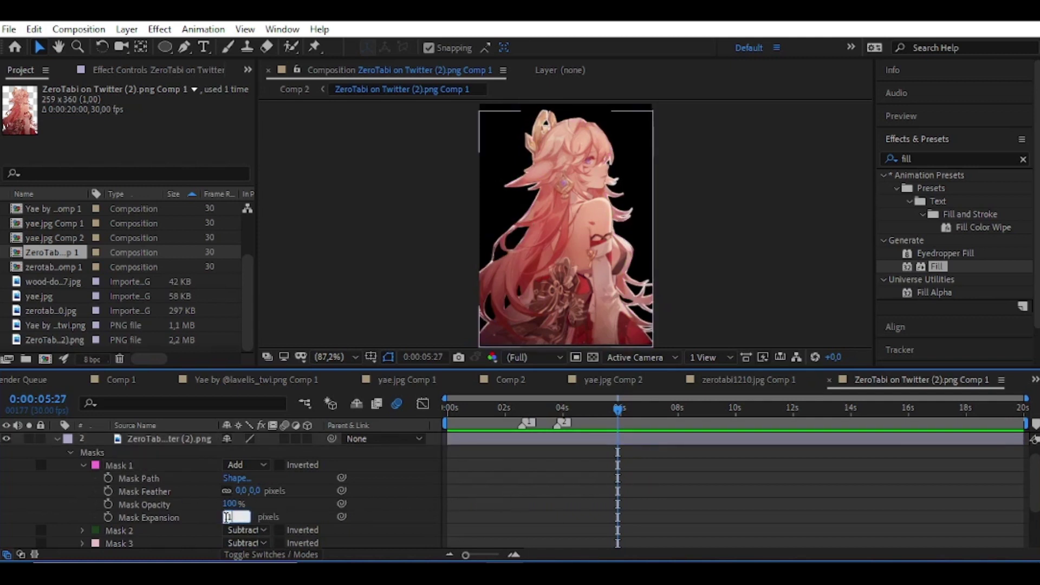
pyautogui.write('10')
pyautogui.press('Return')
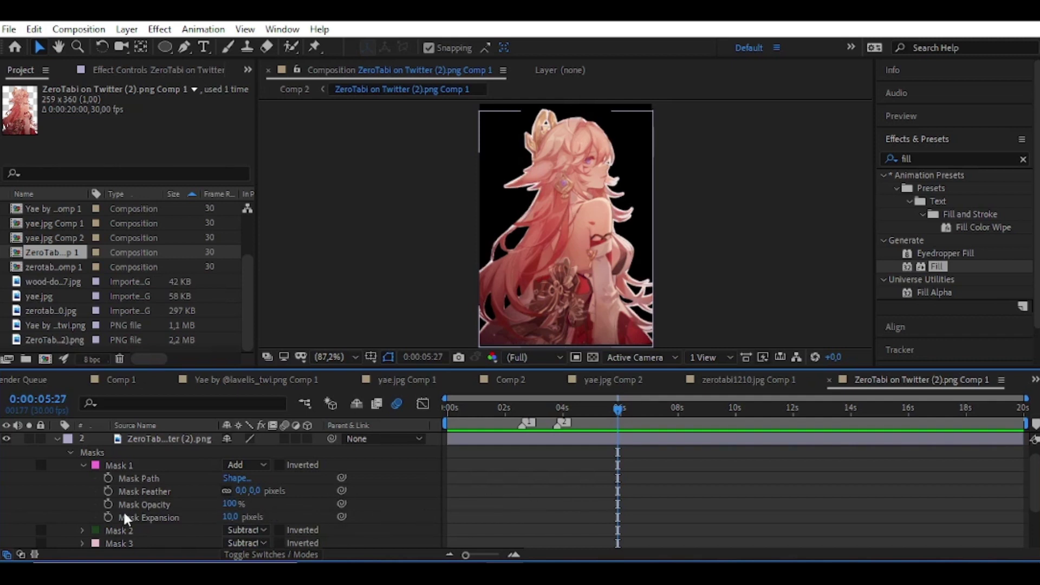
# Set the expansion of Masks 2 through 7 to -10 px
pyautogui.scroll(-3, 68, 525)
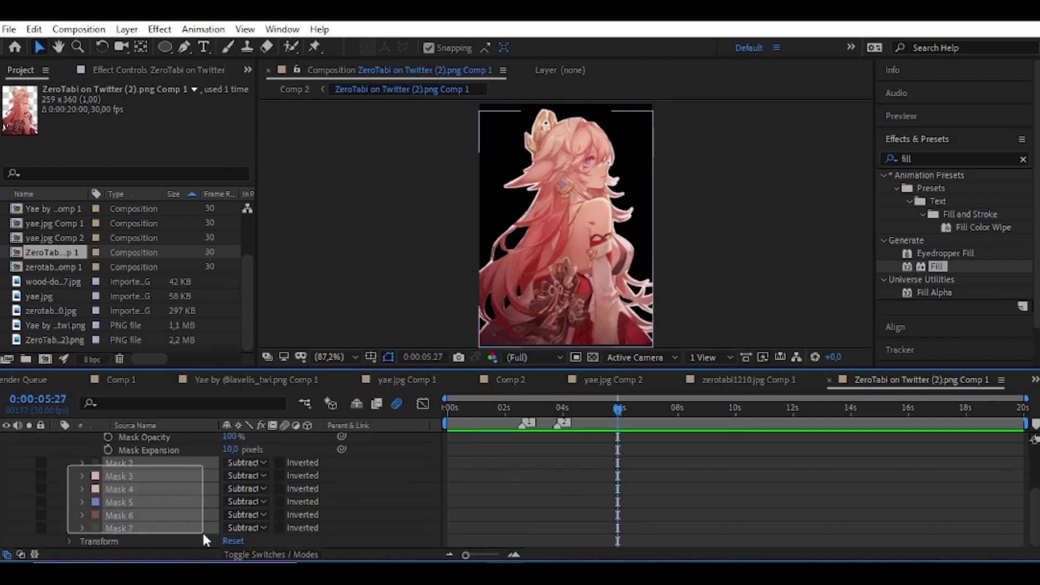
pyautogui.moveTo(68, 460); pyautogui.dragTo(202, 531)
pyautogui.click(81, 529)
pyautogui.click(230, 475)
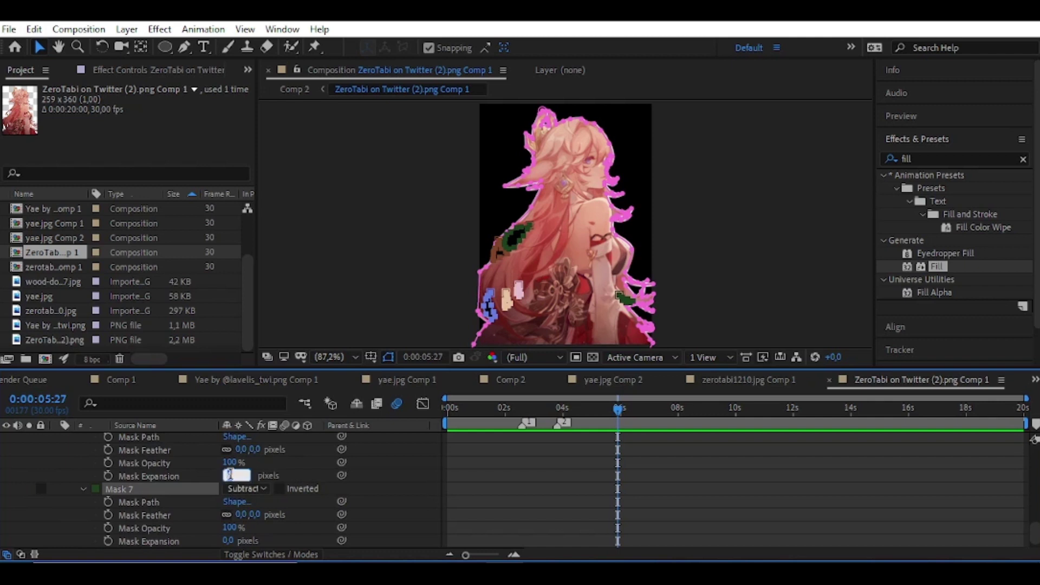
pyautogui.write('-10')
pyautogui.press('Return')
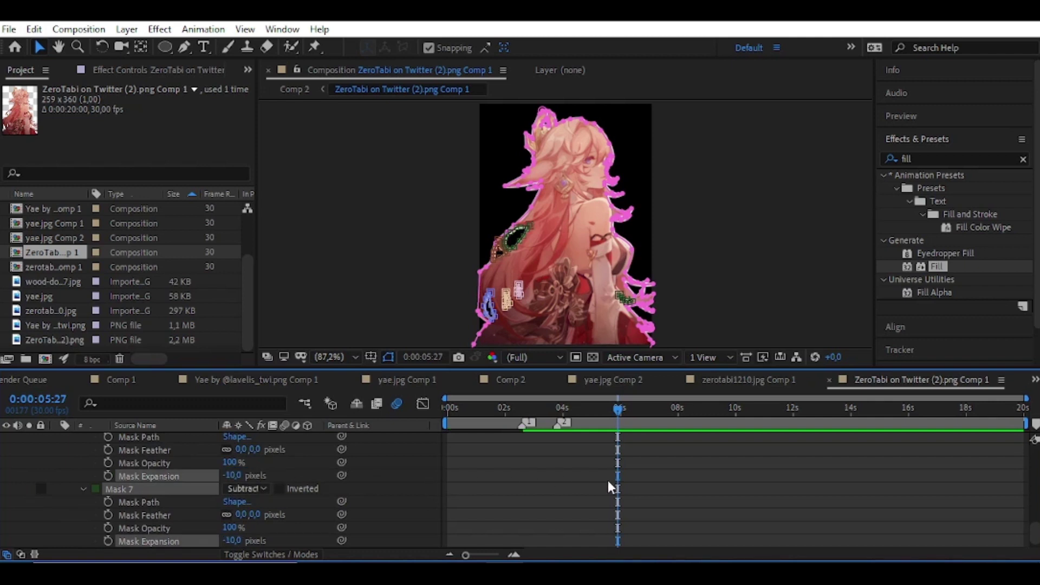
pyautogui.scroll(10, 593, 460)
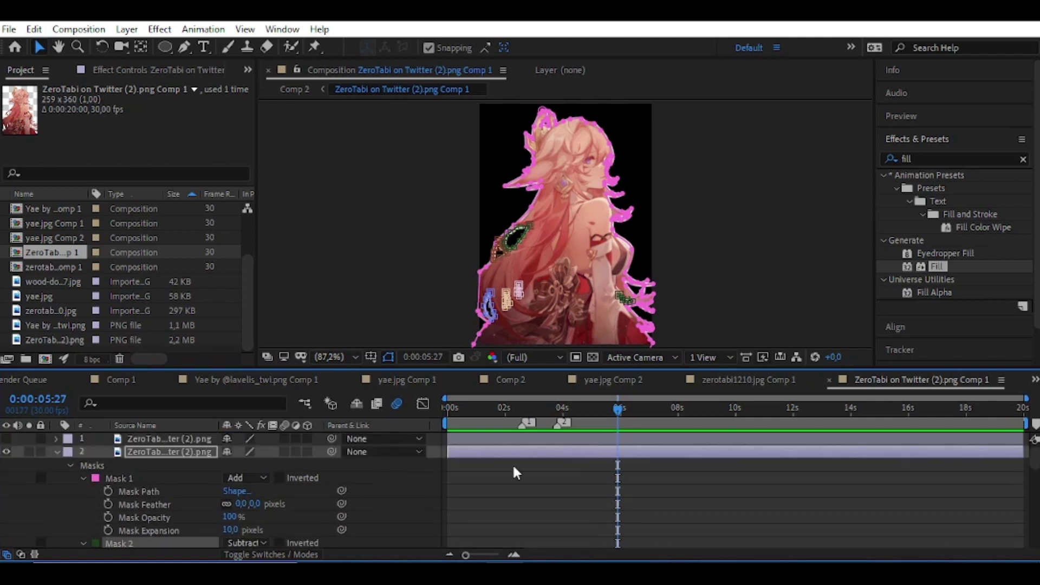
# Set the lower character copy's Fill colour to white
pyautogui.click(535, 452)
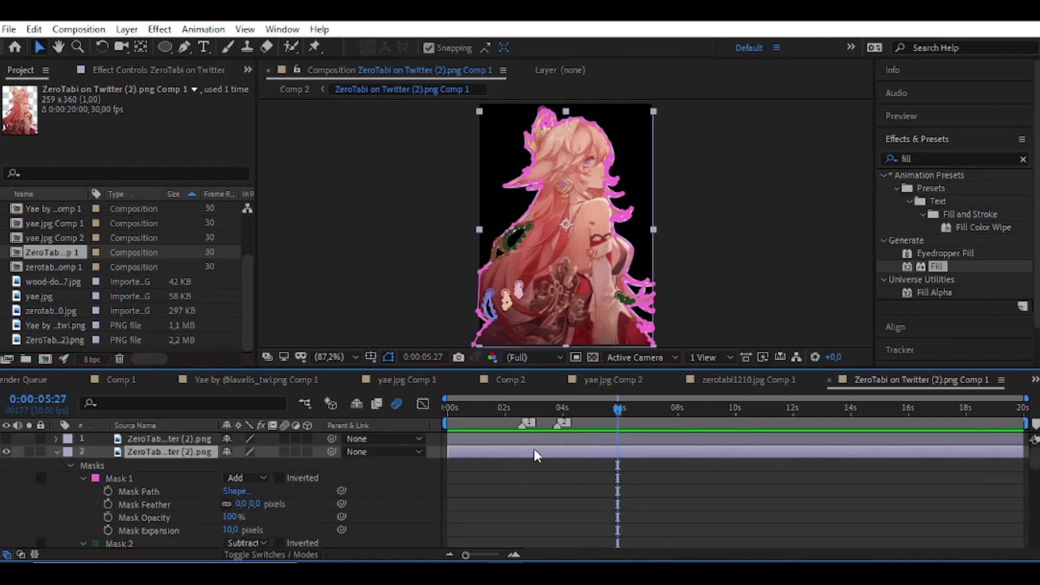
pyautogui.doubleClick(938, 267)
pyautogui.click(146, 143)
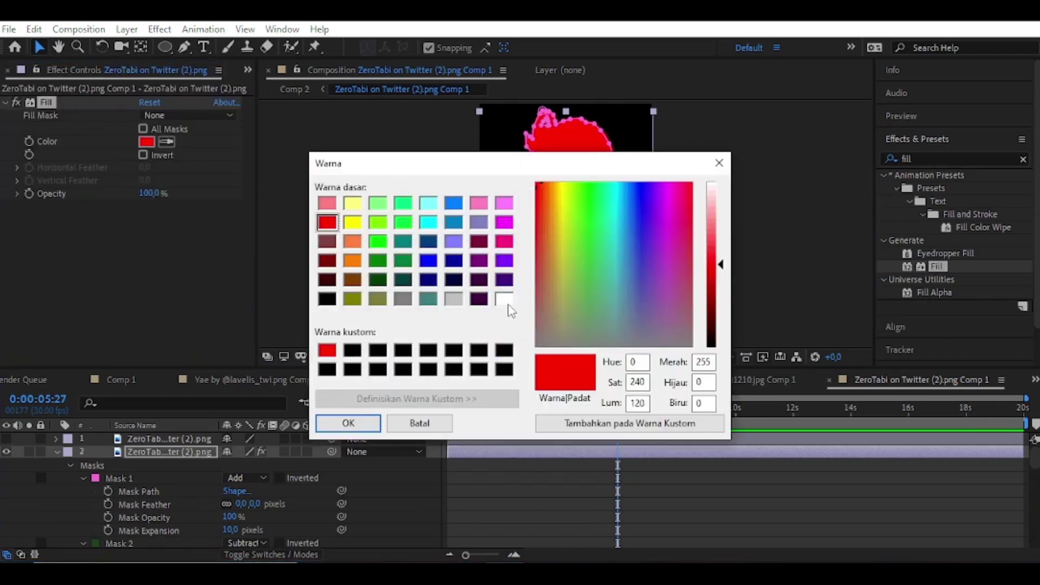
pyautogui.click(504, 299)
pyautogui.click(348, 424)
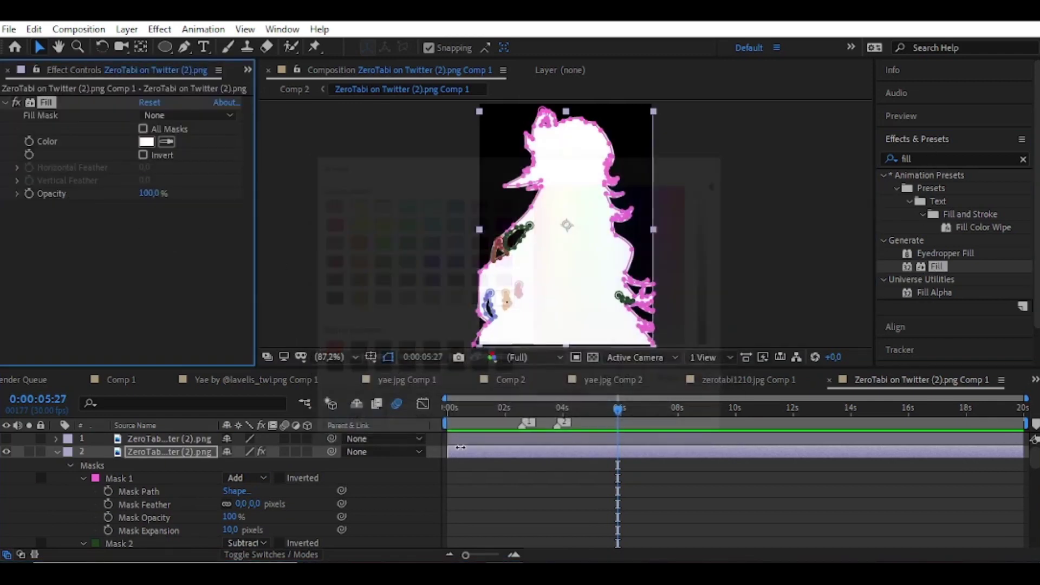
# Make layer 1's artwork visible over the white silhouette and return to Comp 2
pyautogui.click(5, 439)
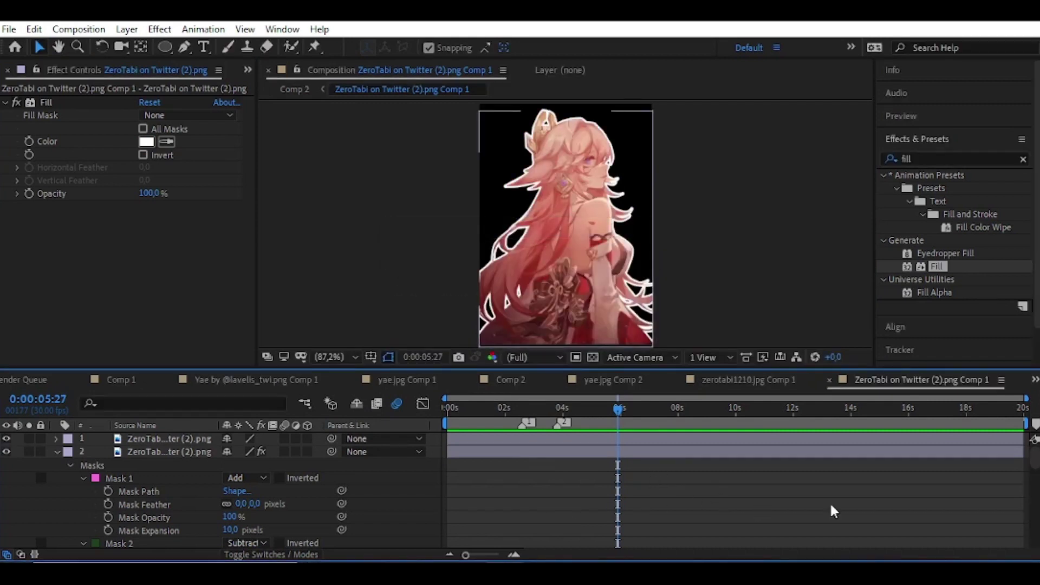
pyautogui.click(1036, 379)
pyautogui.click(902, 497)
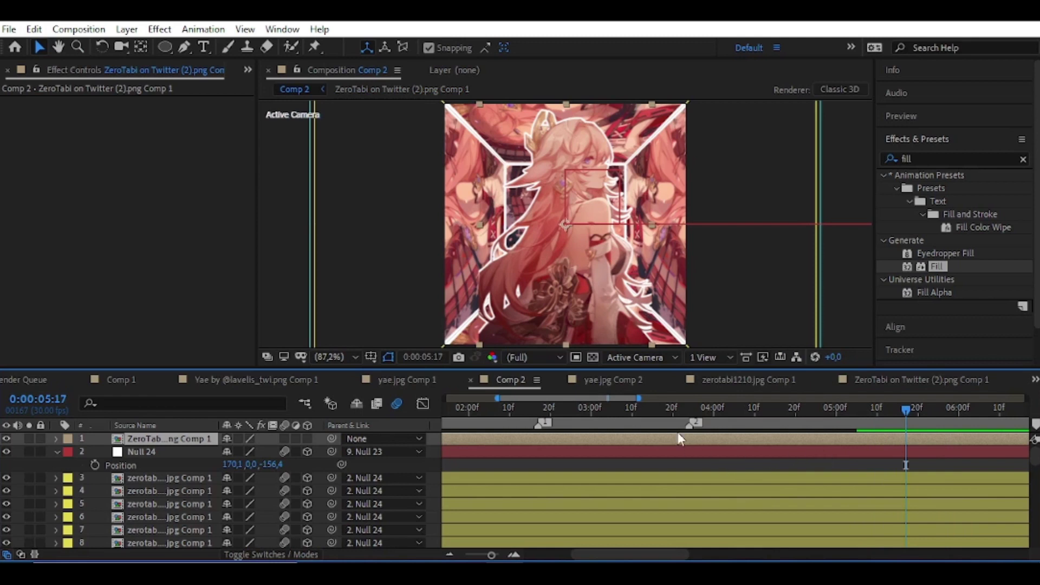
# Make the character cutout a 3D layer and set its Z position to -98
pyautogui.moveTo(641, 397); pyautogui.dragTo(757, 398)
pyautogui.moveTo(689, 410); pyautogui.dragTo(671, 410)
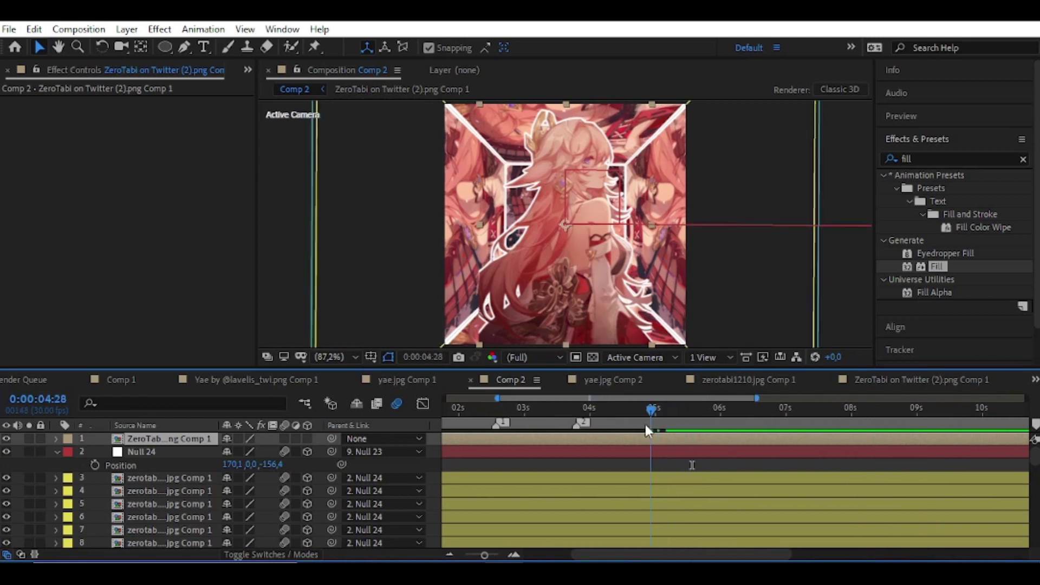
pyautogui.click(307, 438)
pyautogui.press('p')
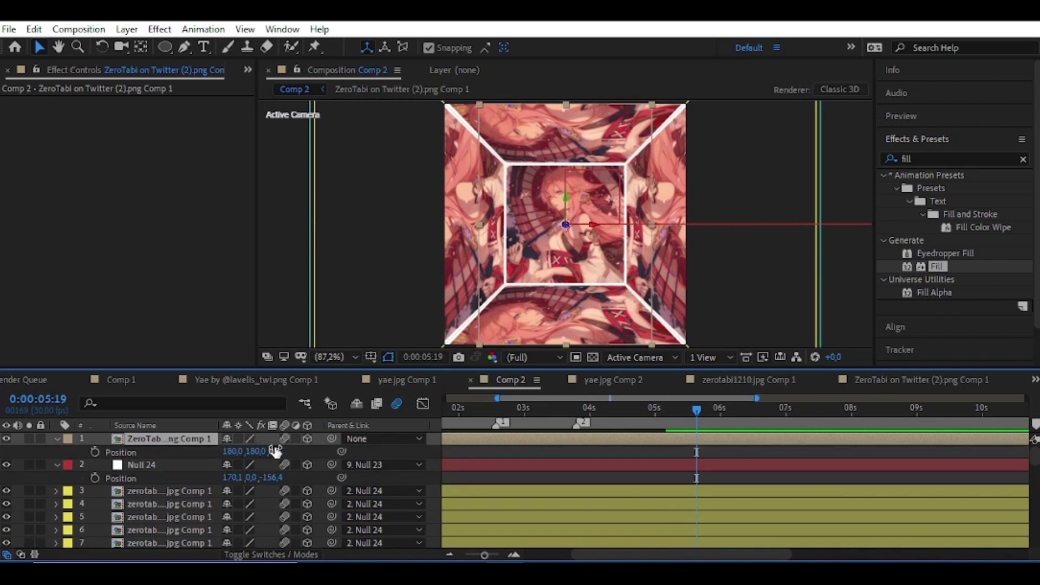
pyautogui.moveTo(279, 451)
pyautogui.mouseDown()
pyautogui.moveTo(240, 457)
pyautogui.moveTo(236, 469)
pyautogui.moveTo(266, 466)
pyautogui.mouseUp()
pyautogui.press('s')
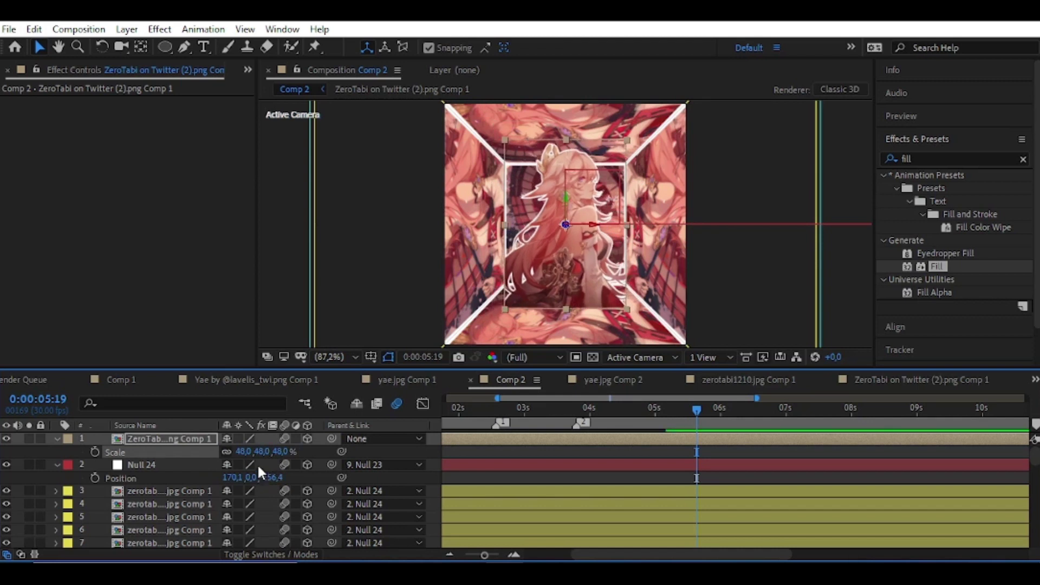
pyautogui.press('p')
pyautogui.moveTo(268, 452); pyautogui.dragTo(277, 452)
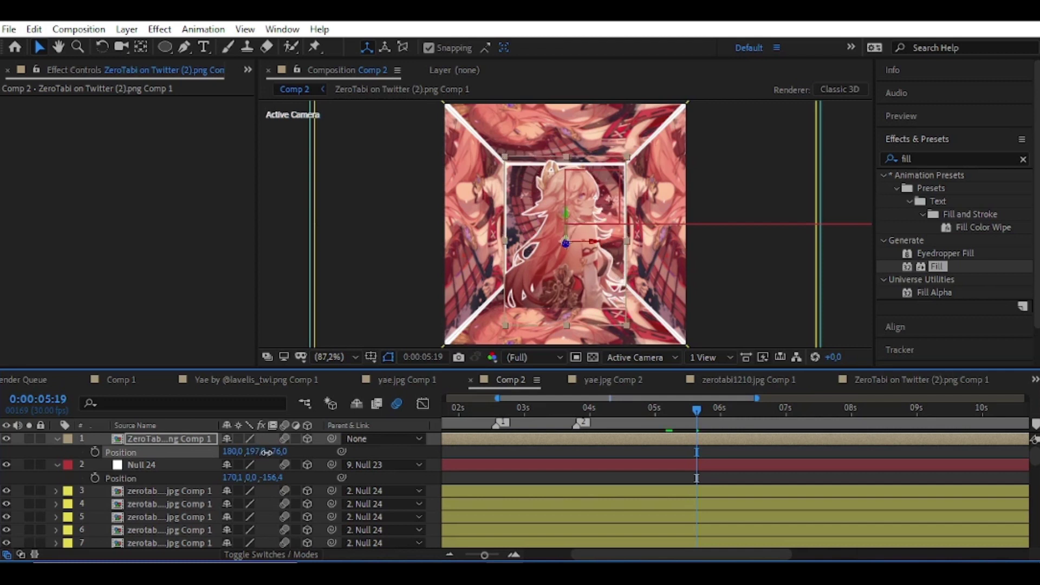
pyautogui.hotkey('ctrl', 'z')
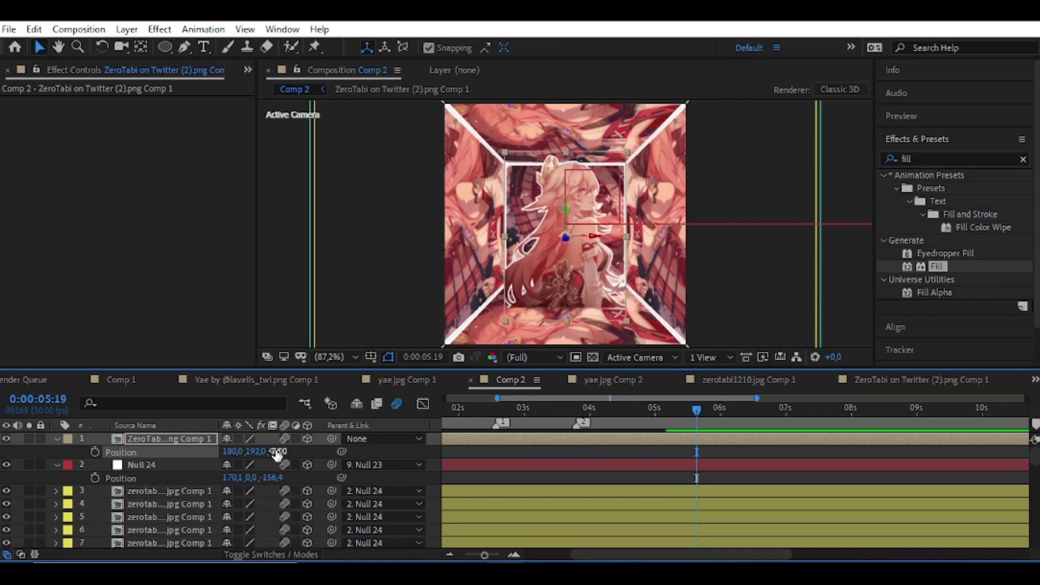
pyautogui.hotkey('ctrl', 'z')
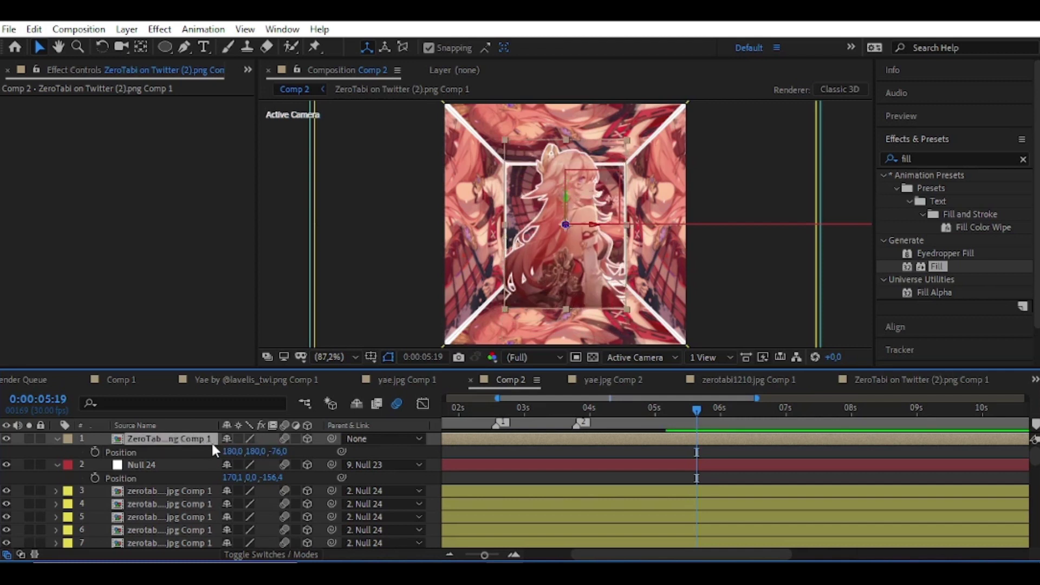
pyautogui.moveTo(280, 452); pyautogui.dragTo(268, 454)
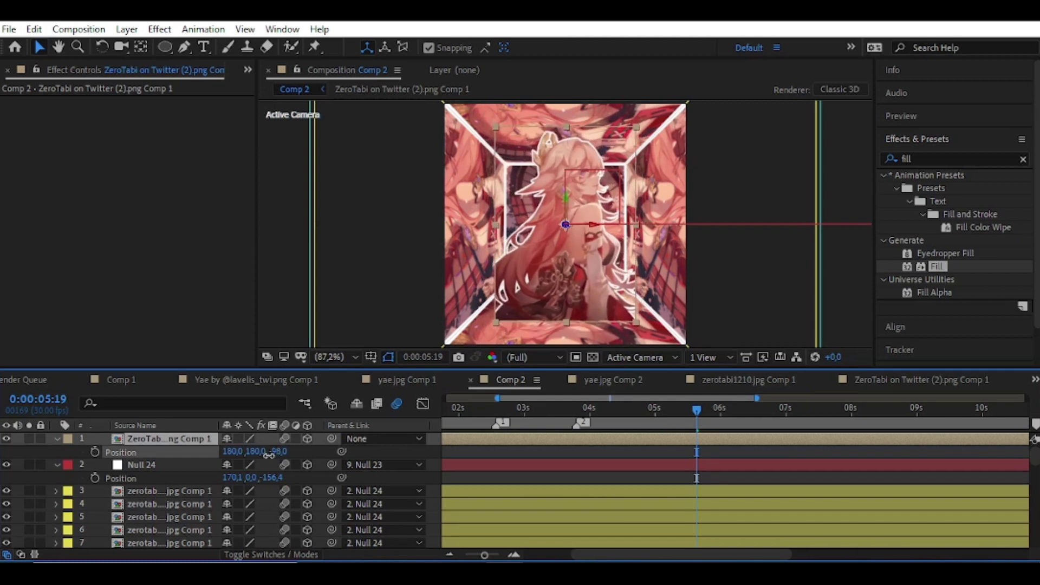
# Scale the cutout to 40% and move it lower inside the cube
pyautogui.press('s')
pyautogui.click(280, 452)
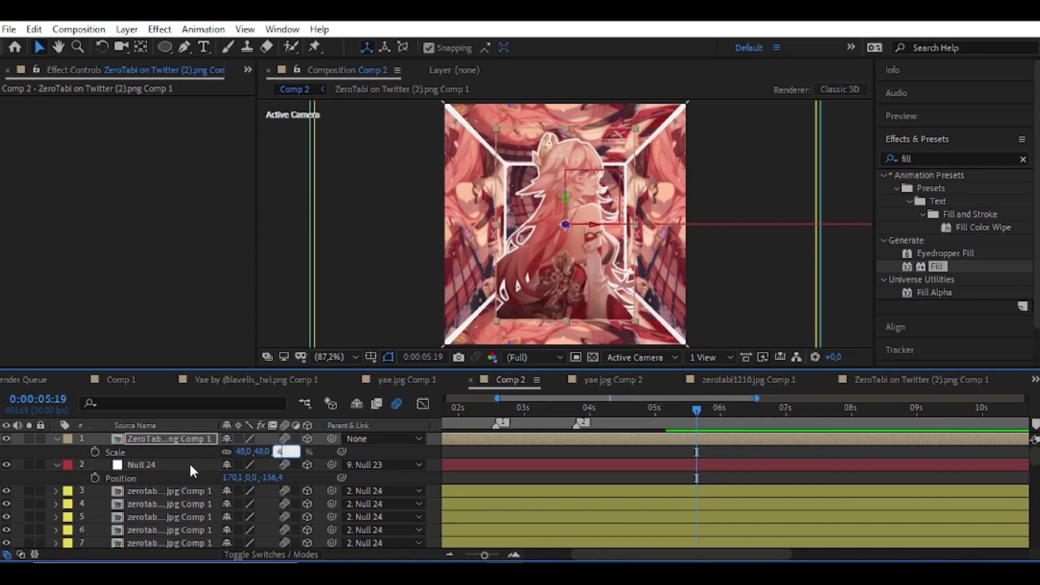
pyautogui.write('0,0')
pyautogui.press('Return')
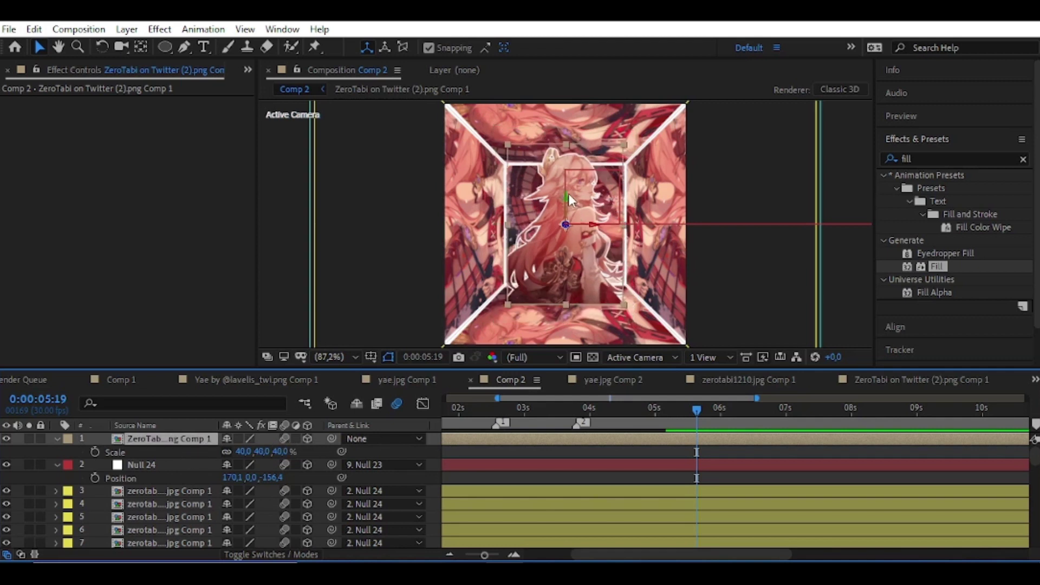
pyautogui.moveTo(567, 198); pyautogui.dragTo(567, 203)
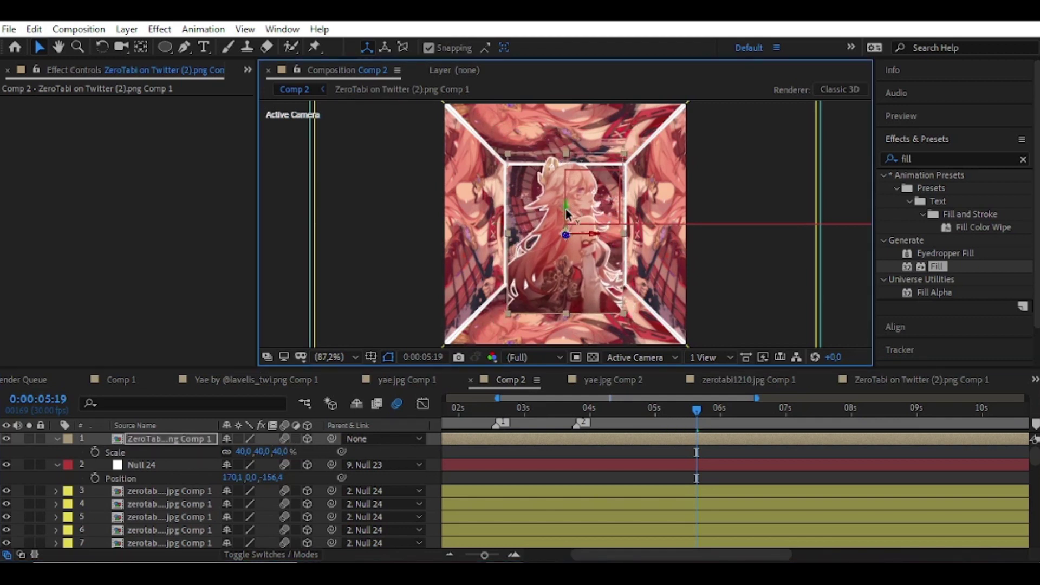
# Parent the cutout to Null 24 and jump to about 0:00:03:21
pyautogui.click(216, 444)
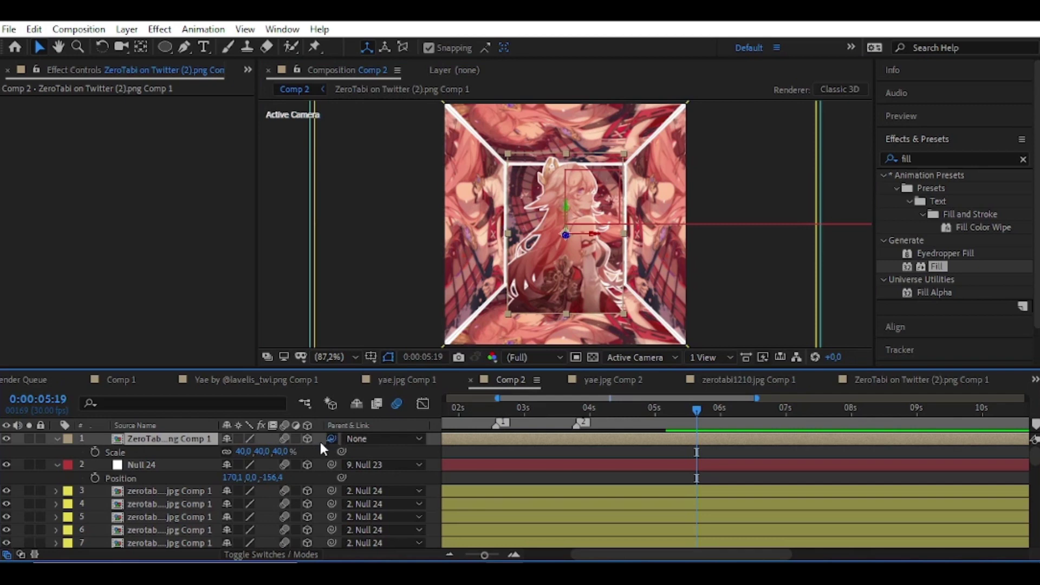
pyautogui.moveTo(332, 439); pyautogui.dragTo(230, 466)
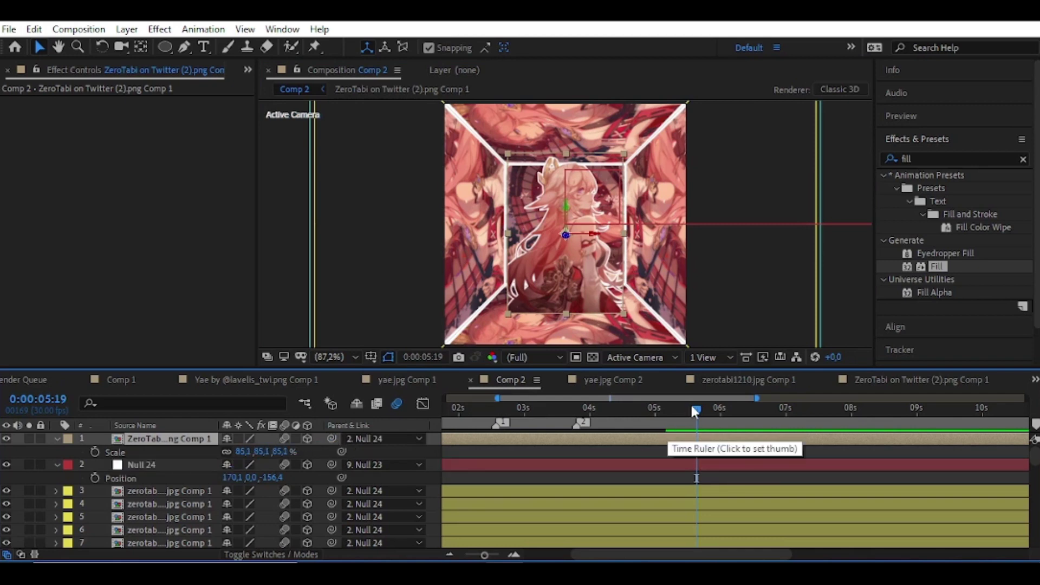
pyautogui.click(637, 408)
pyautogui.click(569, 424)
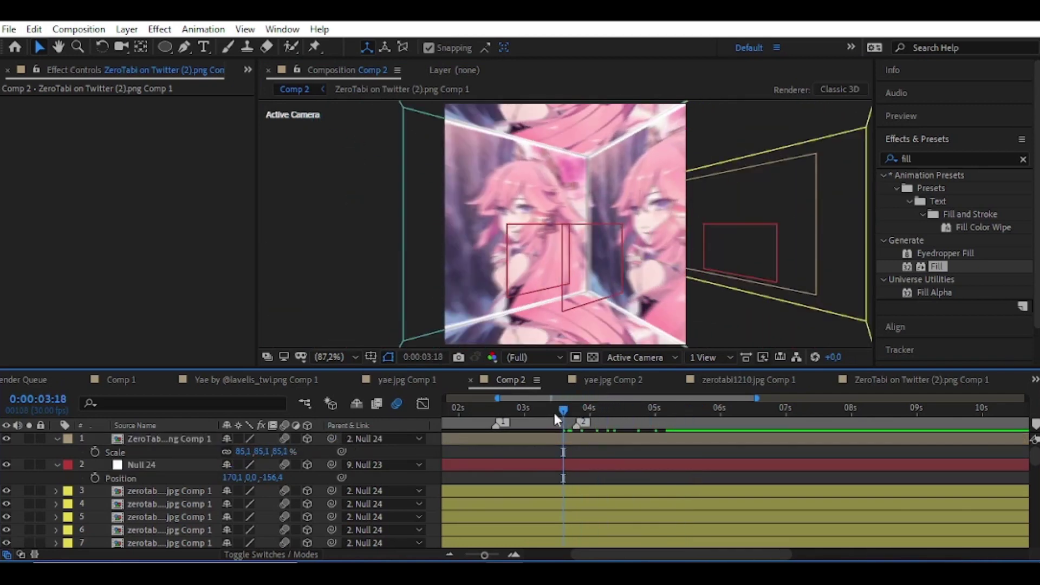
pyautogui.moveTo(582, 424); pyautogui.dragTo(665, 432)
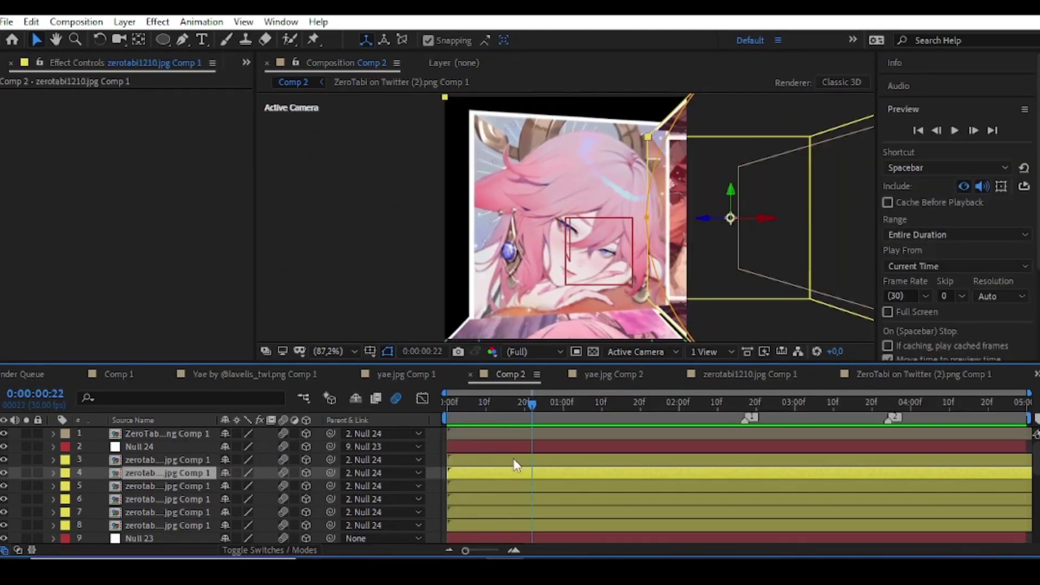
pyautogui.moveTo(529, 414); pyautogui.dragTo(642, 437)
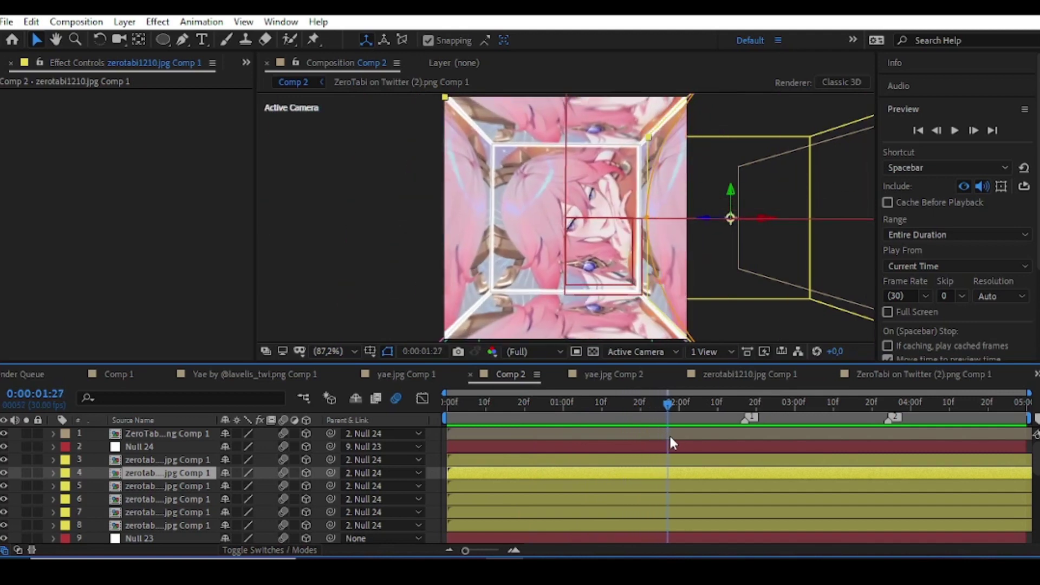
pyautogui.moveTo(641, 438)
pyautogui.mouseDown()
pyautogui.moveTo(694, 444)
pyautogui.moveTo(678, 456)
pyautogui.mouseUp()
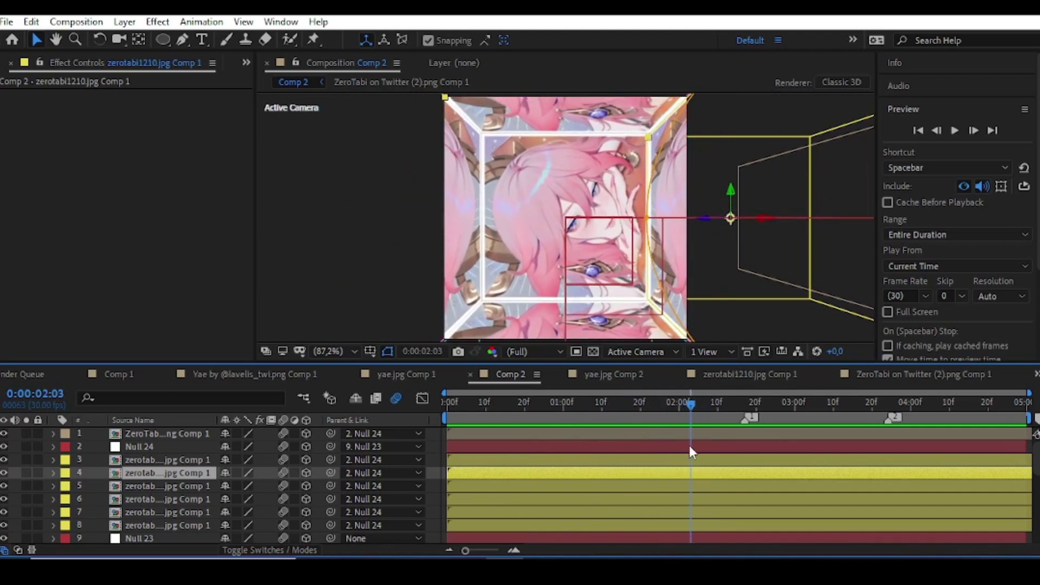
pyautogui.scroll(-5, 477, 469)
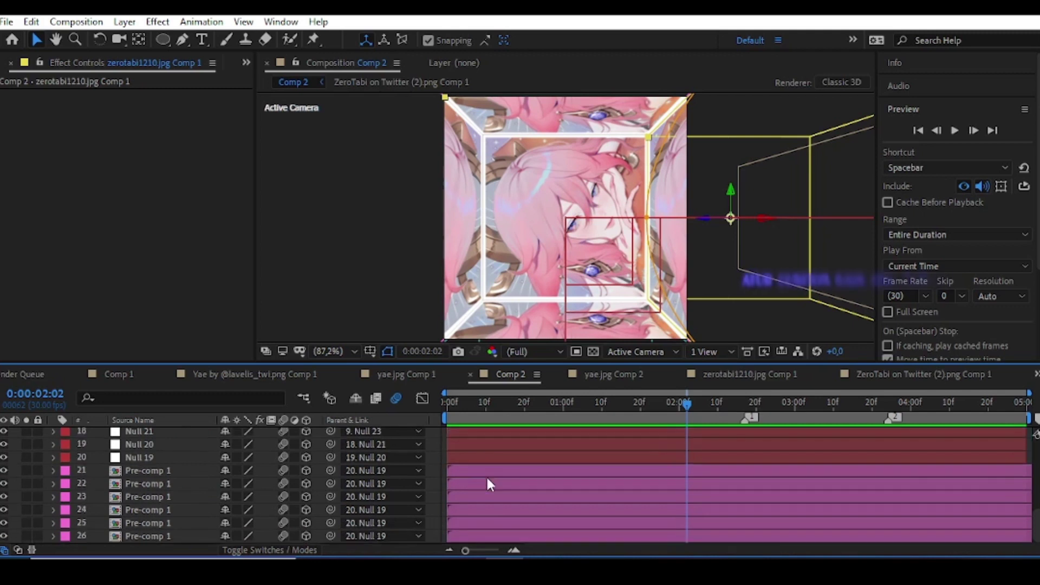
# Make the six yae.jpg Comp 2 layers start at 0:00:02:07 and play it back
pyautogui.click(486, 476)
pyautogui.scroll(2, 486, 476)
pyautogui.moveTo(687, 438); pyautogui.dragTo(708, 438)
pyautogui.scroll(-3, 702, 450)
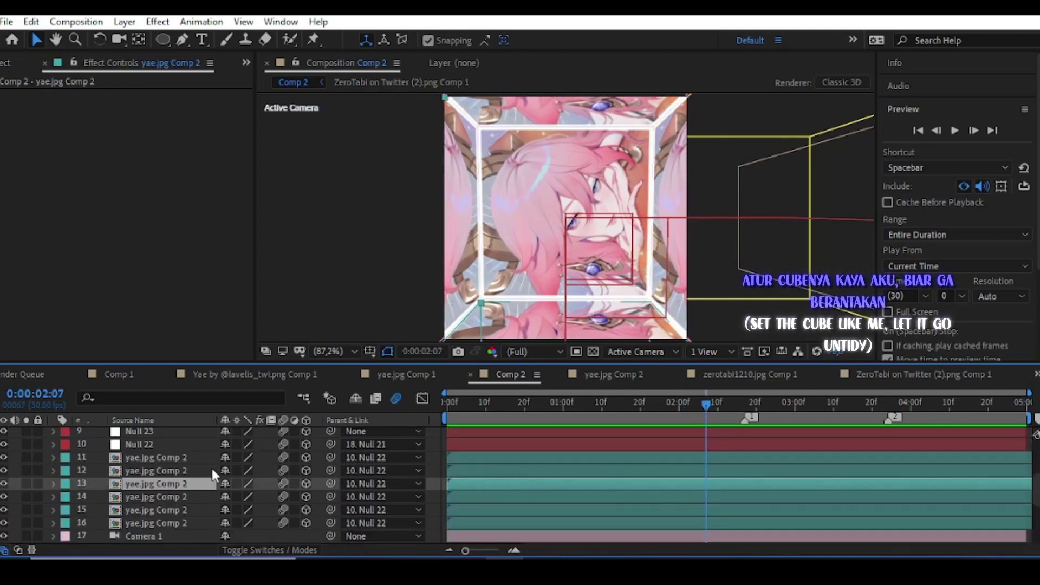
pyautogui.moveTo(96, 455); pyautogui.dragTo(103, 522)
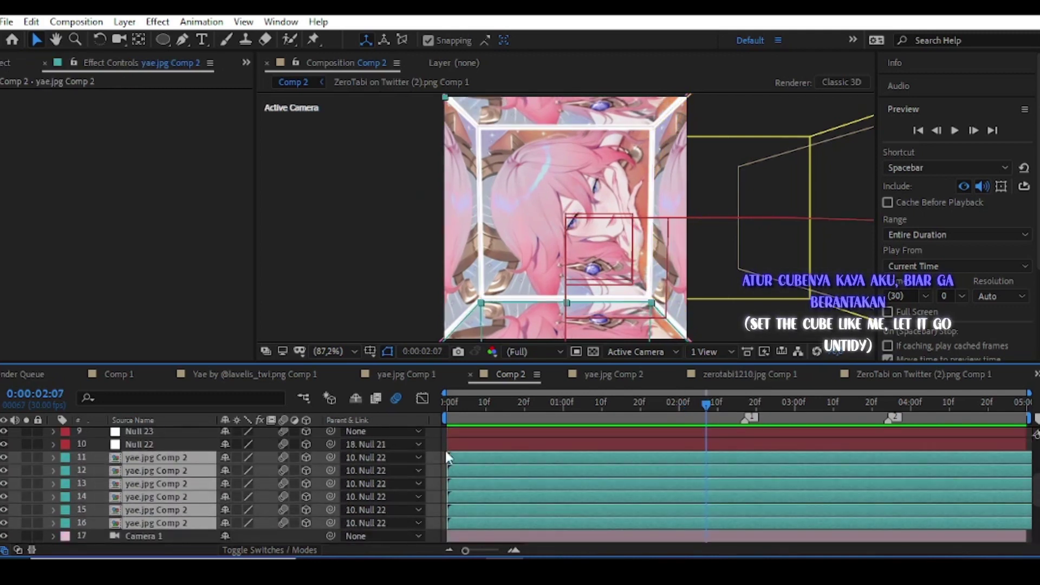
pyautogui.moveTo(449, 455); pyautogui.dragTo(708, 455)
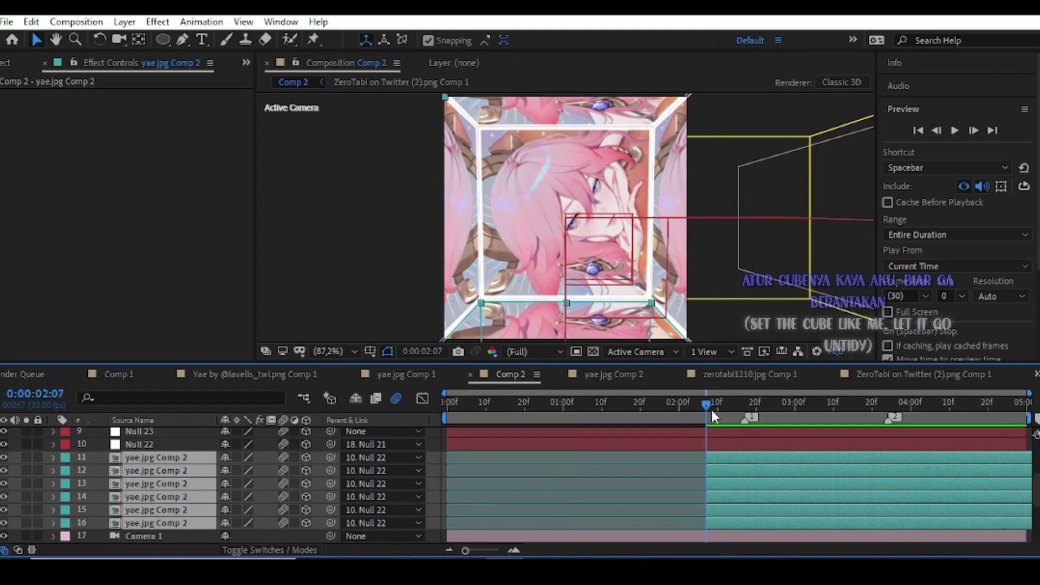
pyautogui.moveTo(711, 410); pyautogui.dragTo(754, 410)
pyautogui.press('space')
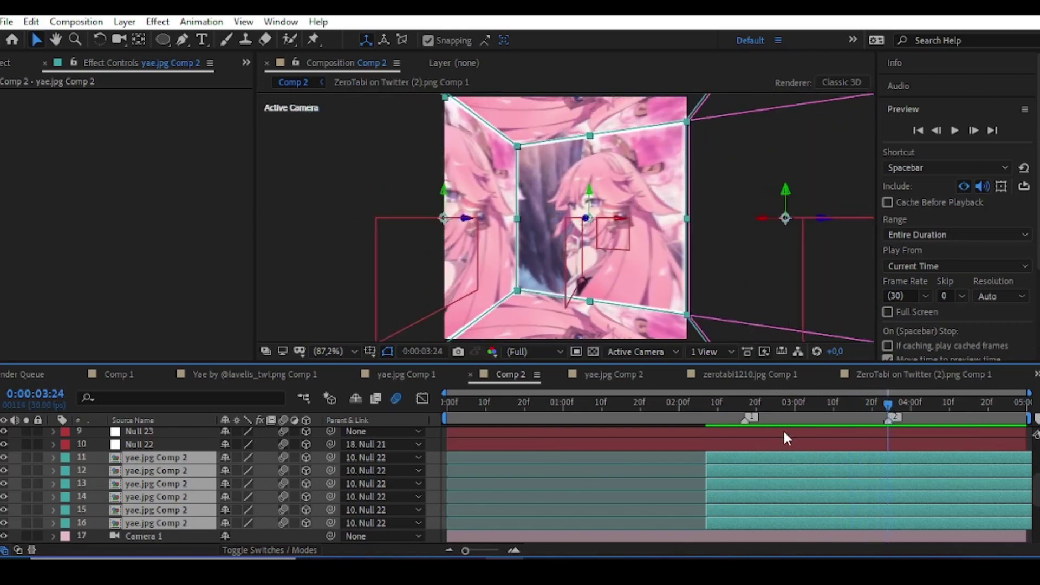
# Make the six zerotabi1210.jpg Comp 1 layers start at 0:00:04:01 and preview the tunnel
pyautogui.moveTo(782, 407)
pyautogui.mouseDown()
pyautogui.moveTo(577, 451)
pyautogui.moveTo(870, 469)
pyautogui.moveTo(914, 460)
pyautogui.mouseUp()
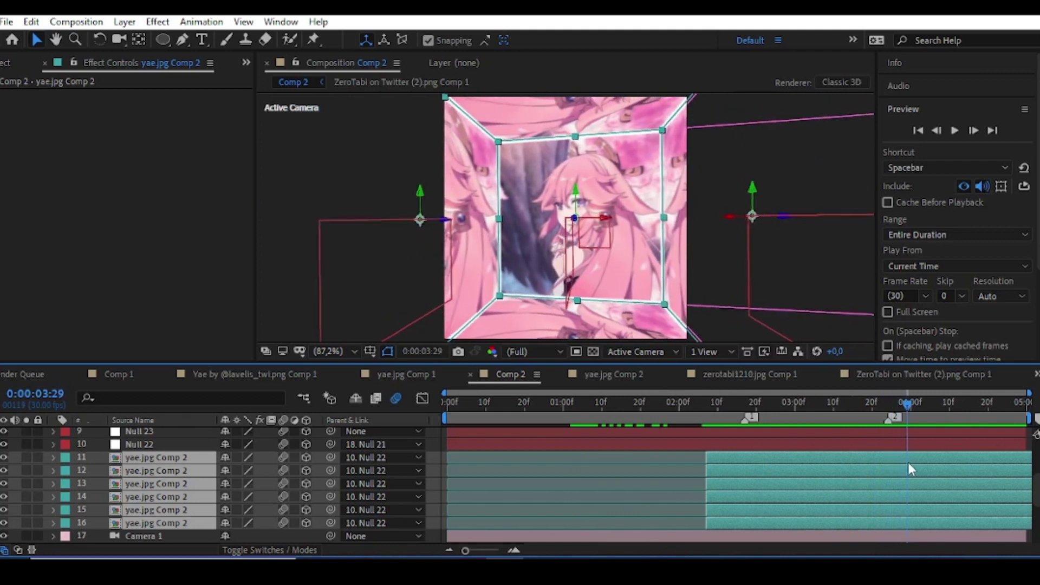
pyautogui.scroll(4, 869, 471)
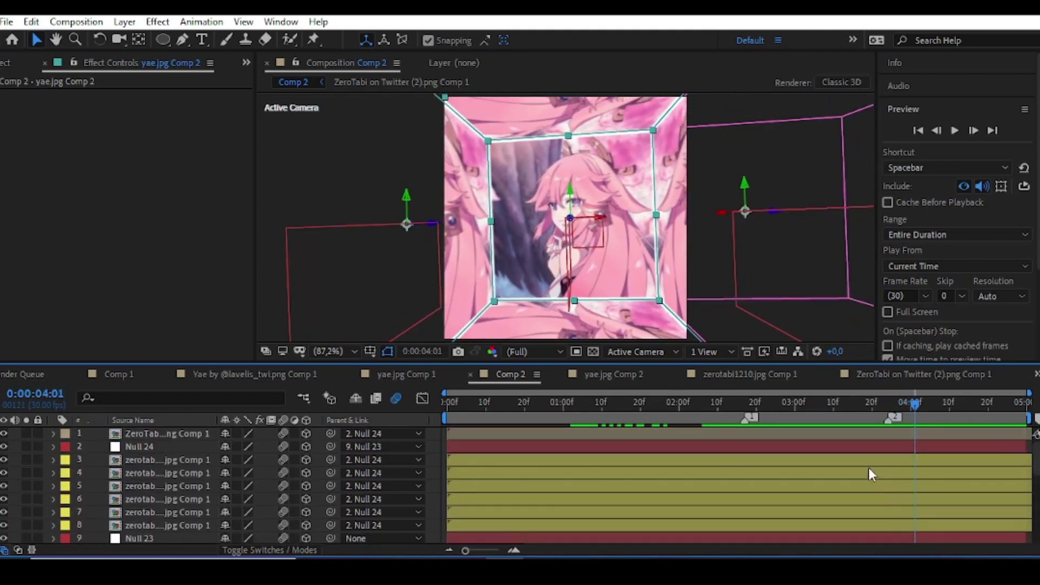
pyautogui.moveTo(101, 457); pyautogui.dragTo(132, 523)
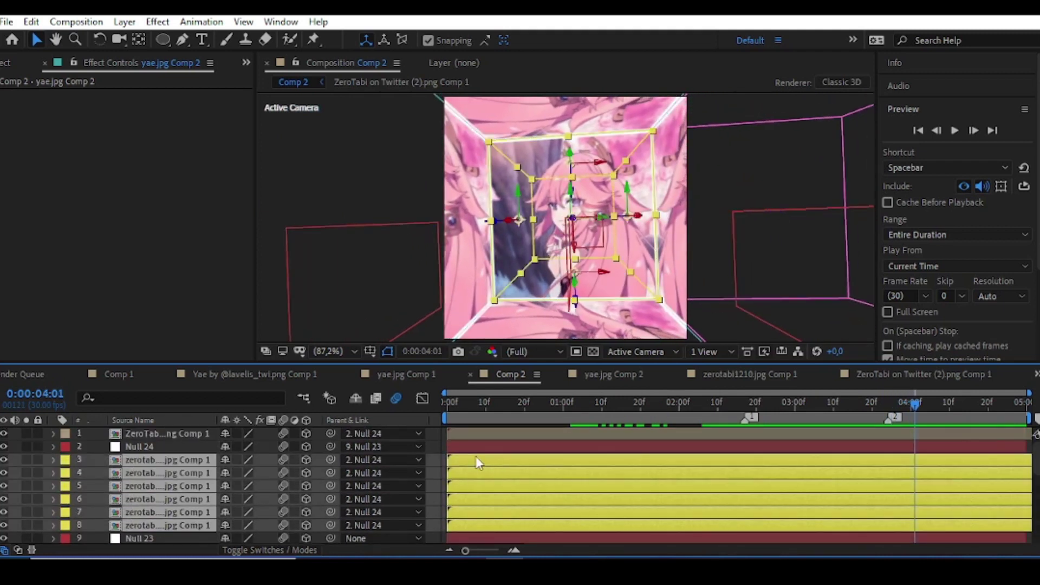
pyautogui.moveTo(451, 462); pyautogui.dragTo(915, 466)
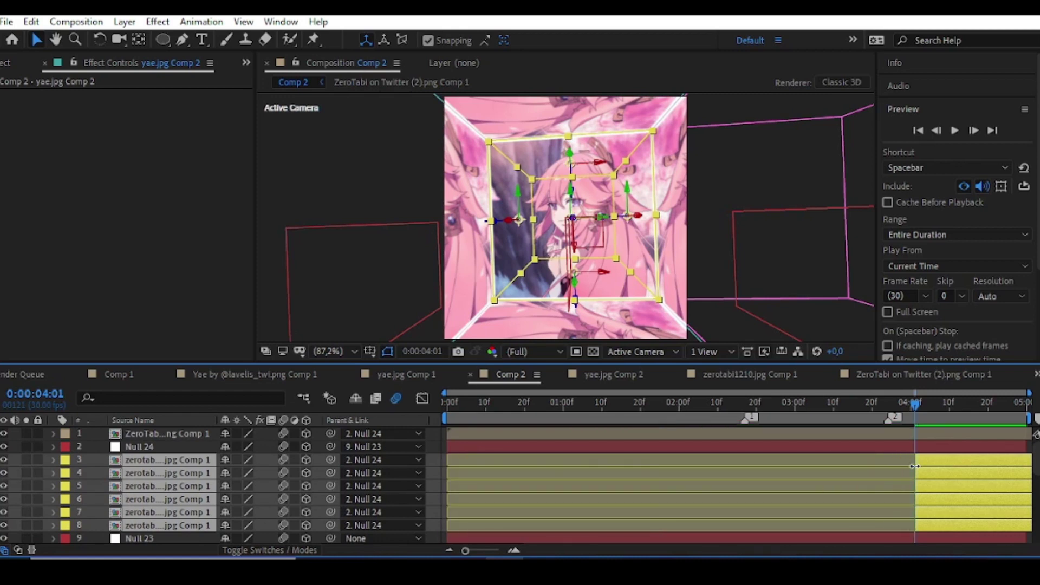
pyautogui.click(955, 128)
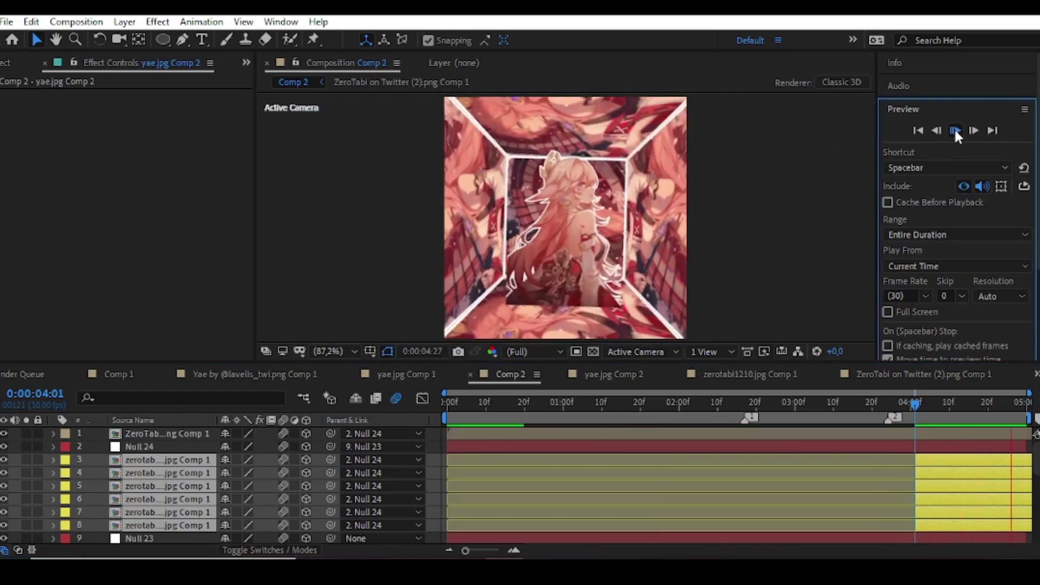